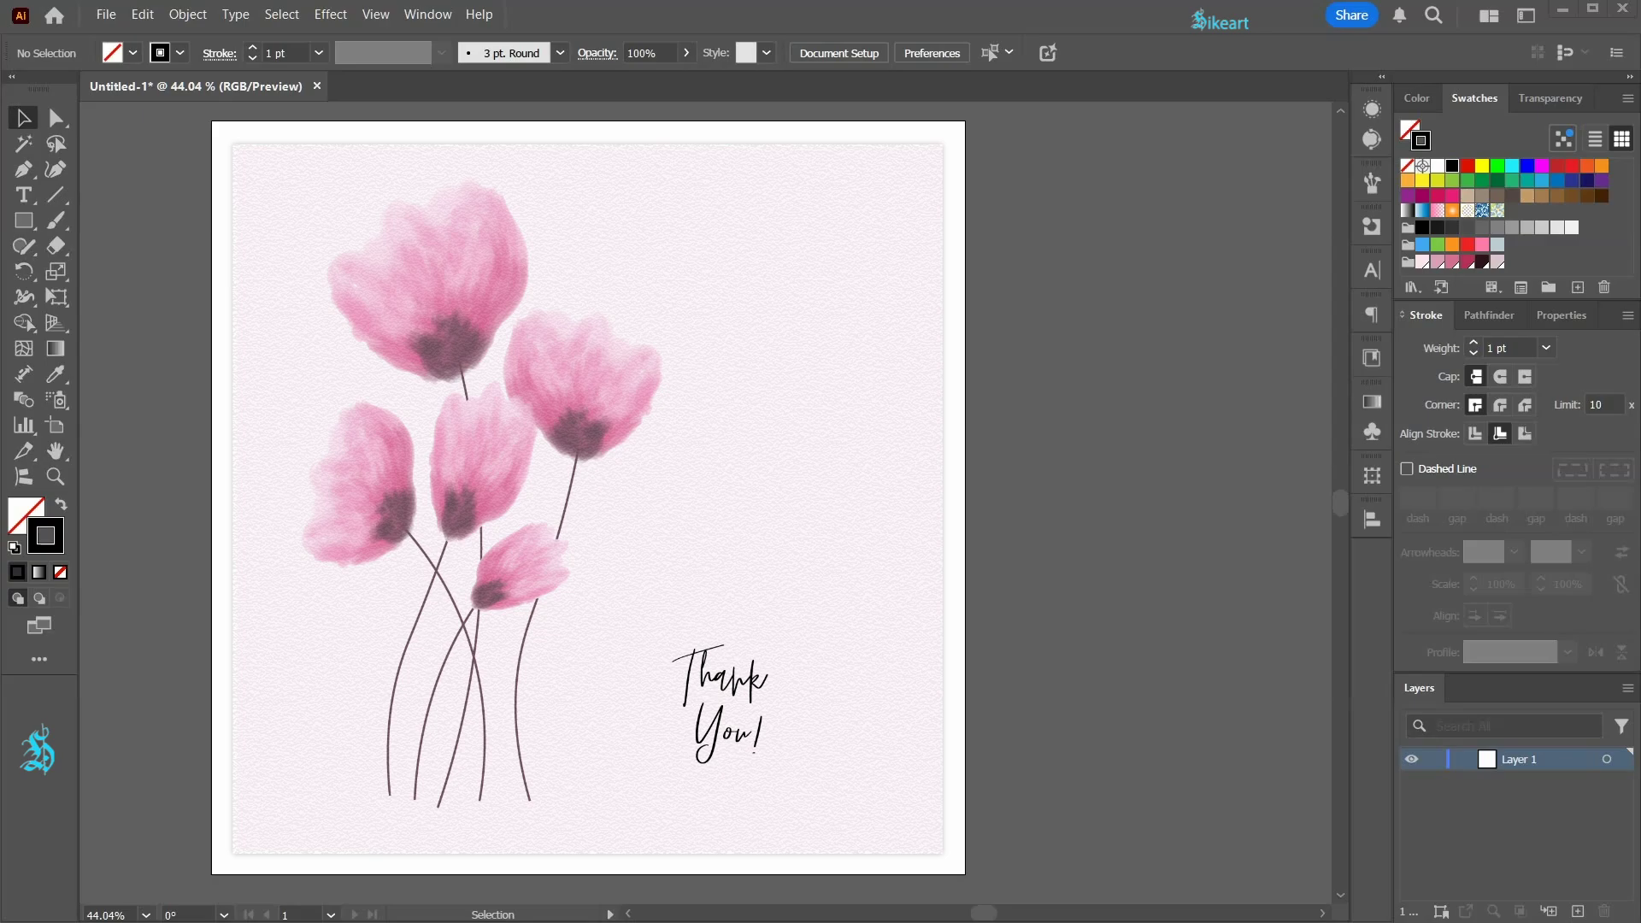
- Set the stroke to the light pink swatch and load the 6.00 Mop brush from the Bristle Brush Library
{"action": "scroll", "coordinate": [419, 227], "scroll_direction": "up", "scroll_amount": 3}
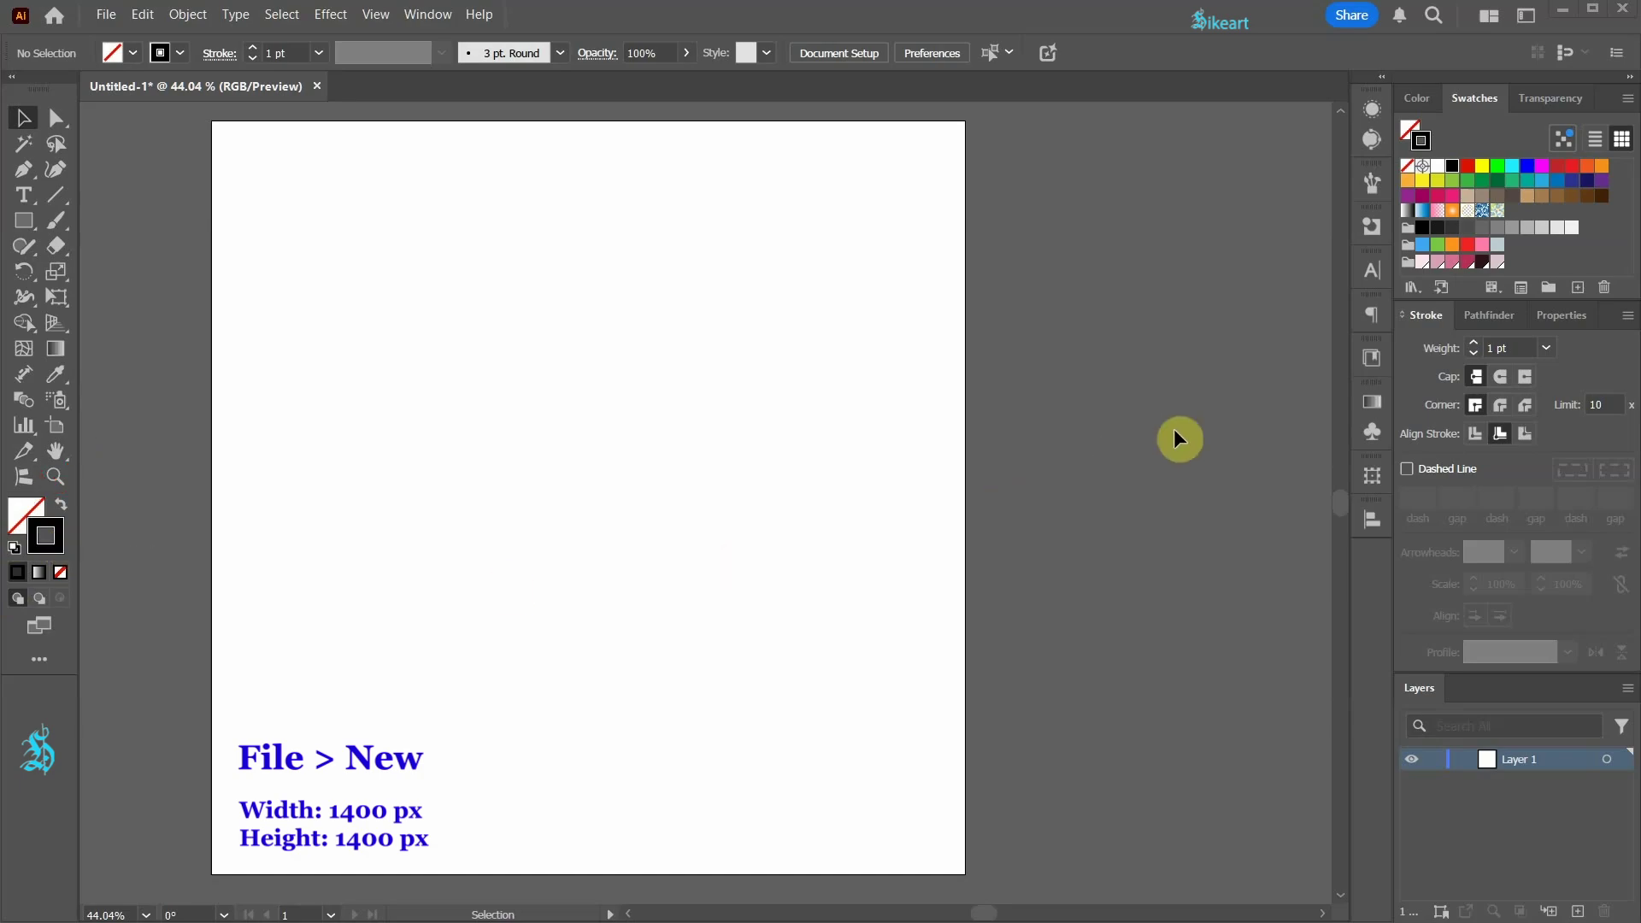
{"action": "left_click", "coordinate": [1435, 263]}
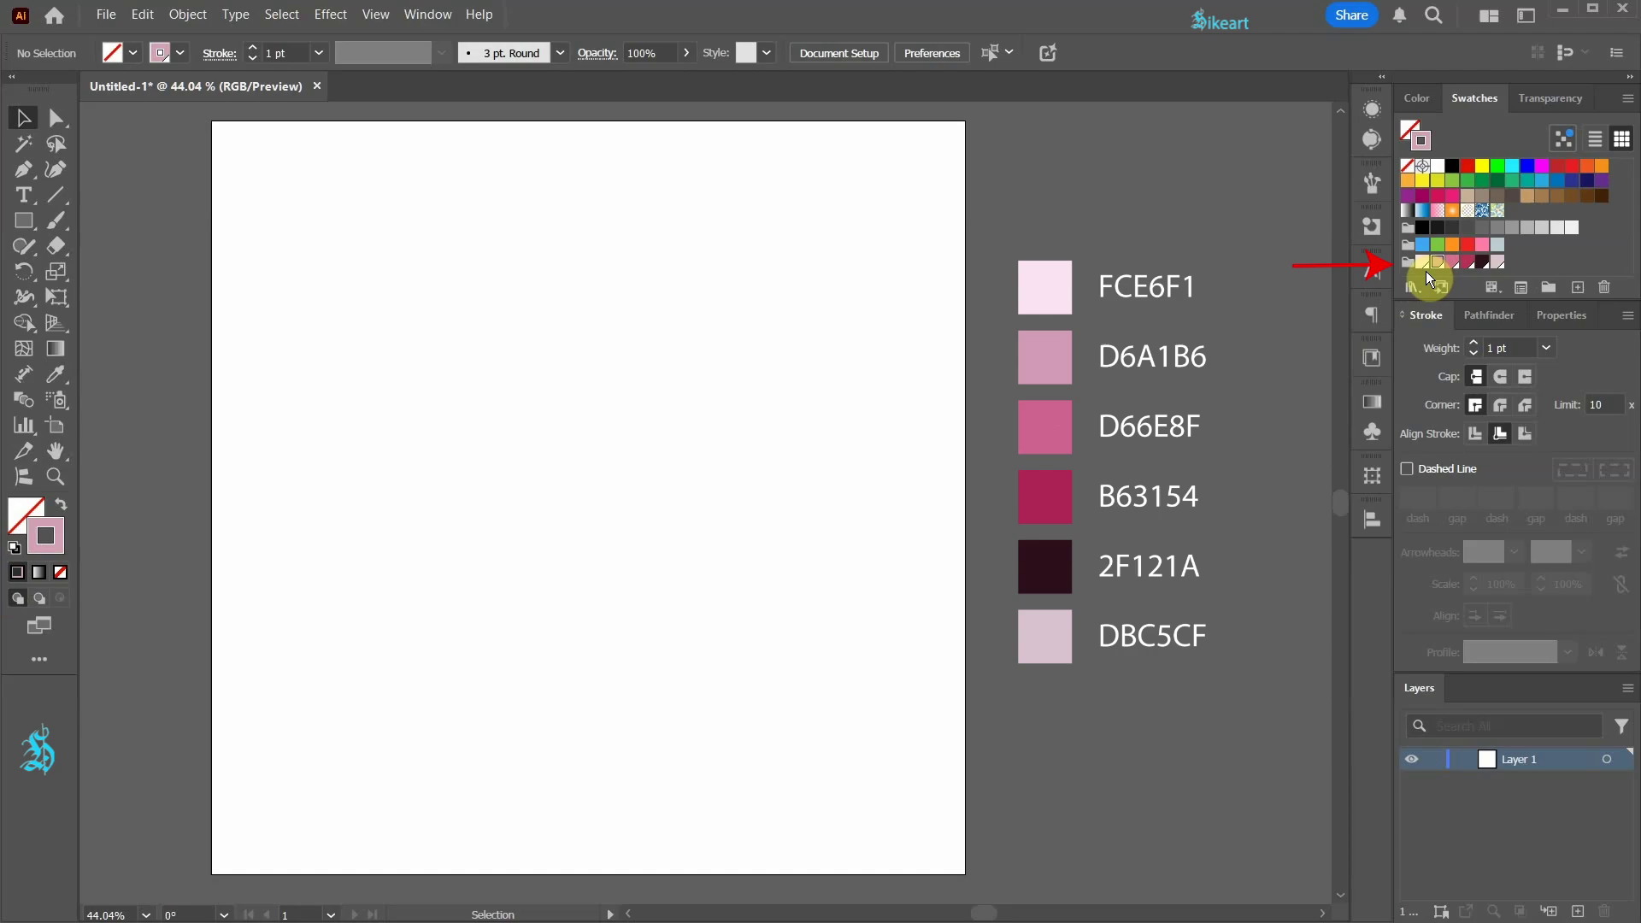
{"action": "left_click", "coordinate": [1374, 184]}
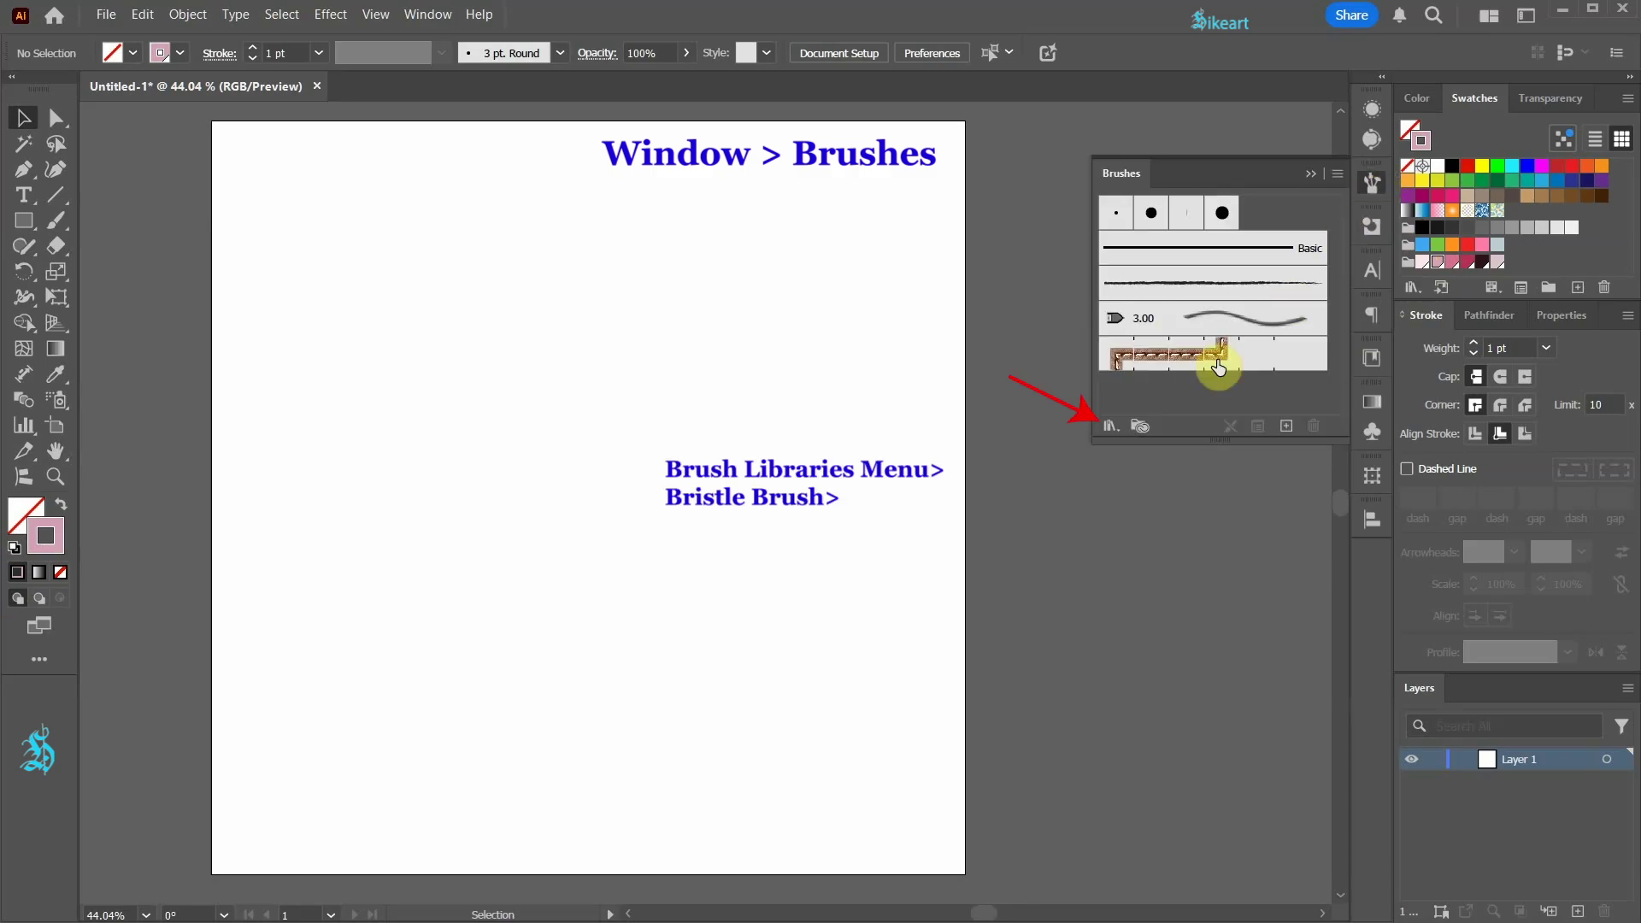
{"action": "left_click", "coordinate": [1108, 426]}
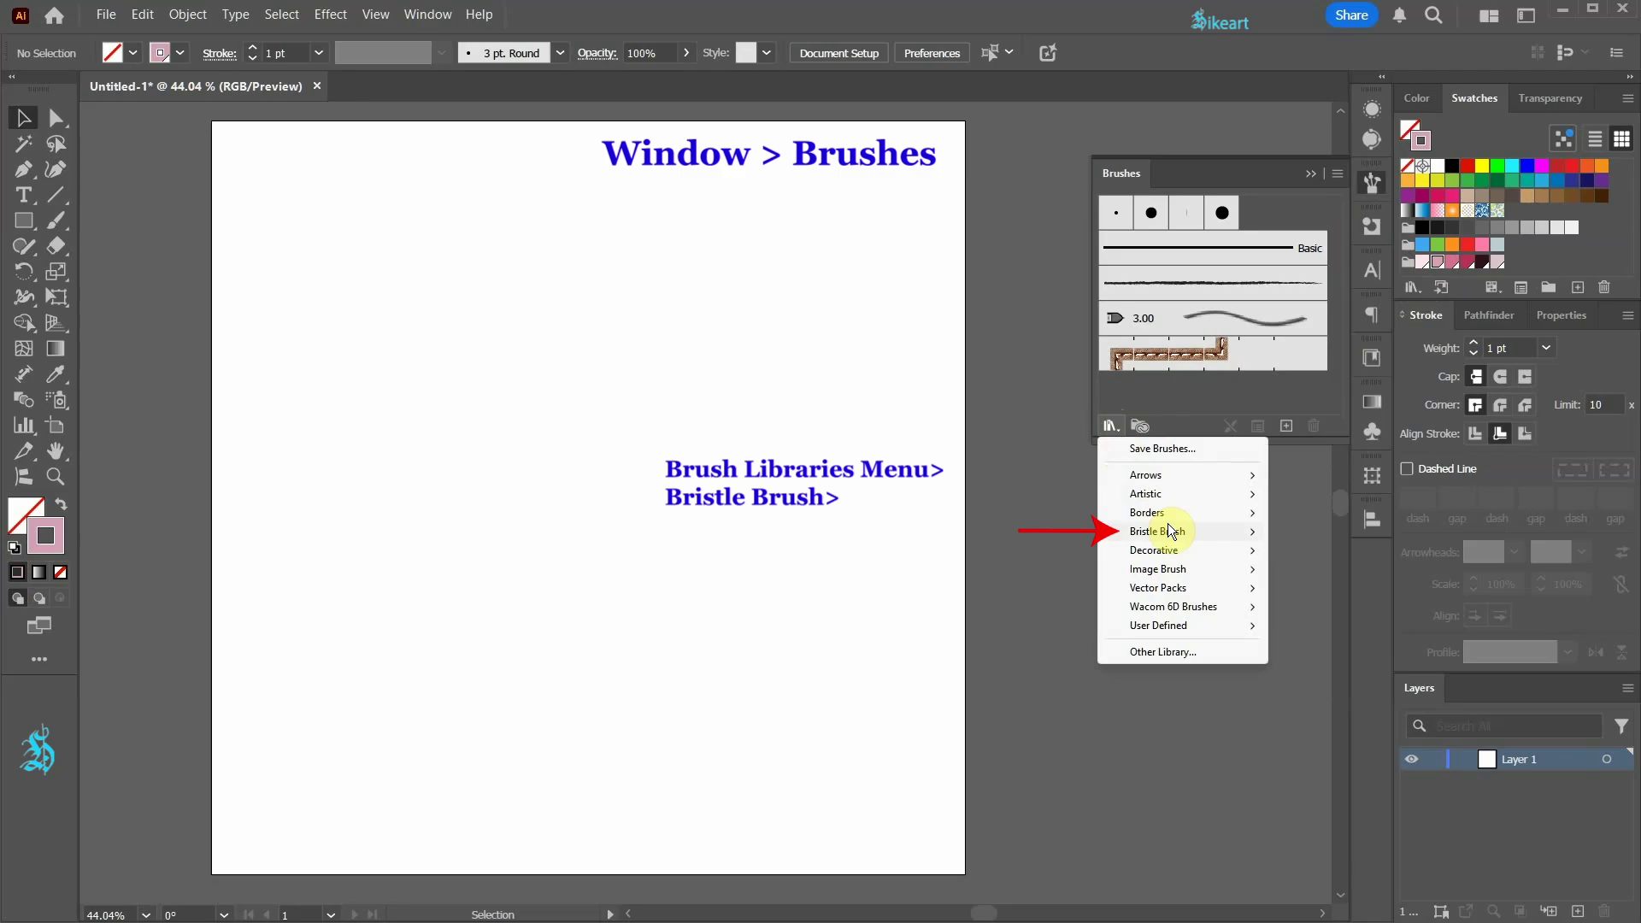
{"action": "mouse_move", "coordinate": [1168, 525]}
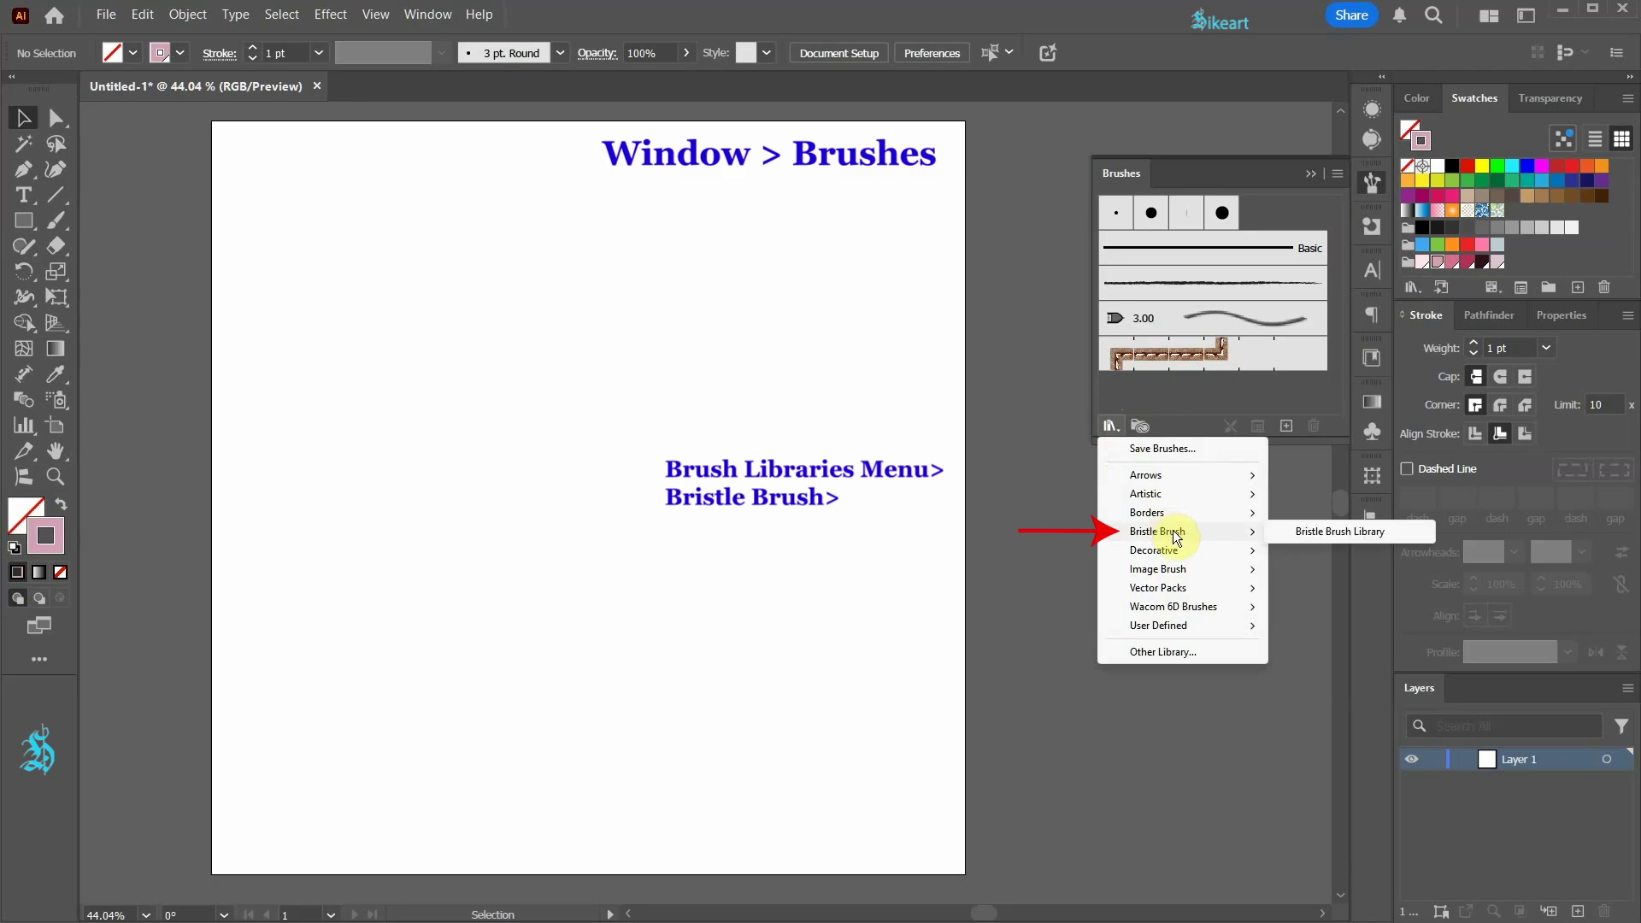
{"action": "left_click", "coordinate": [1284, 536]}
{"action": "left_click_drag", "start_coordinate": [740, 540], "coordinate": [769, 771]}
{"action": "left_click", "coordinate": [675, 659]}
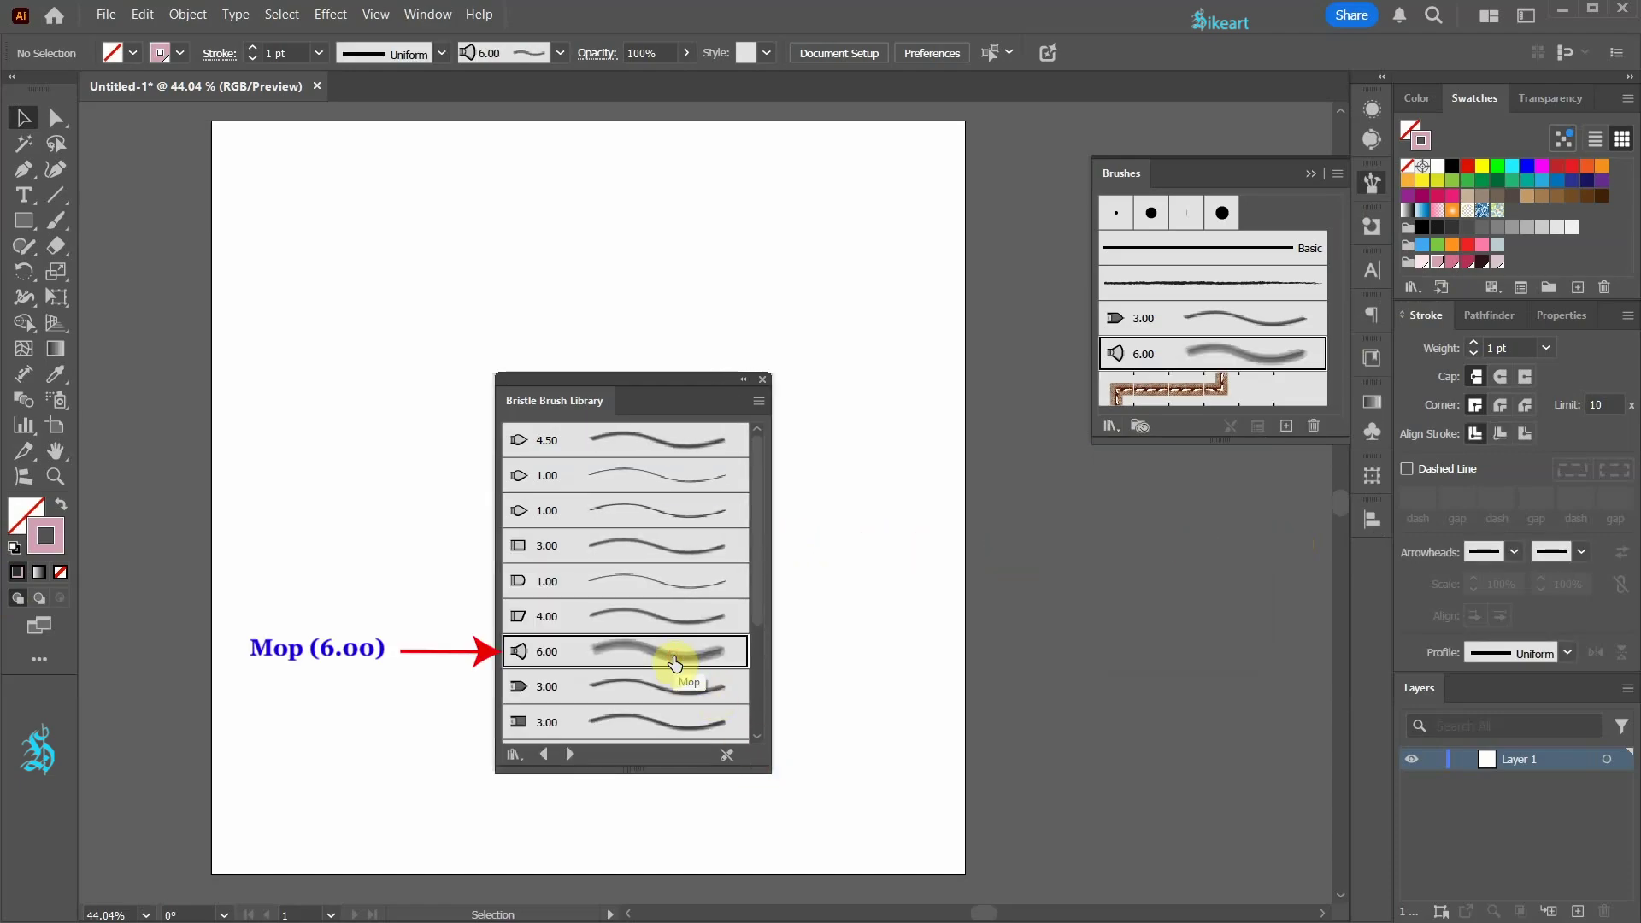
{"action": "left_click", "coordinate": [764, 380]}
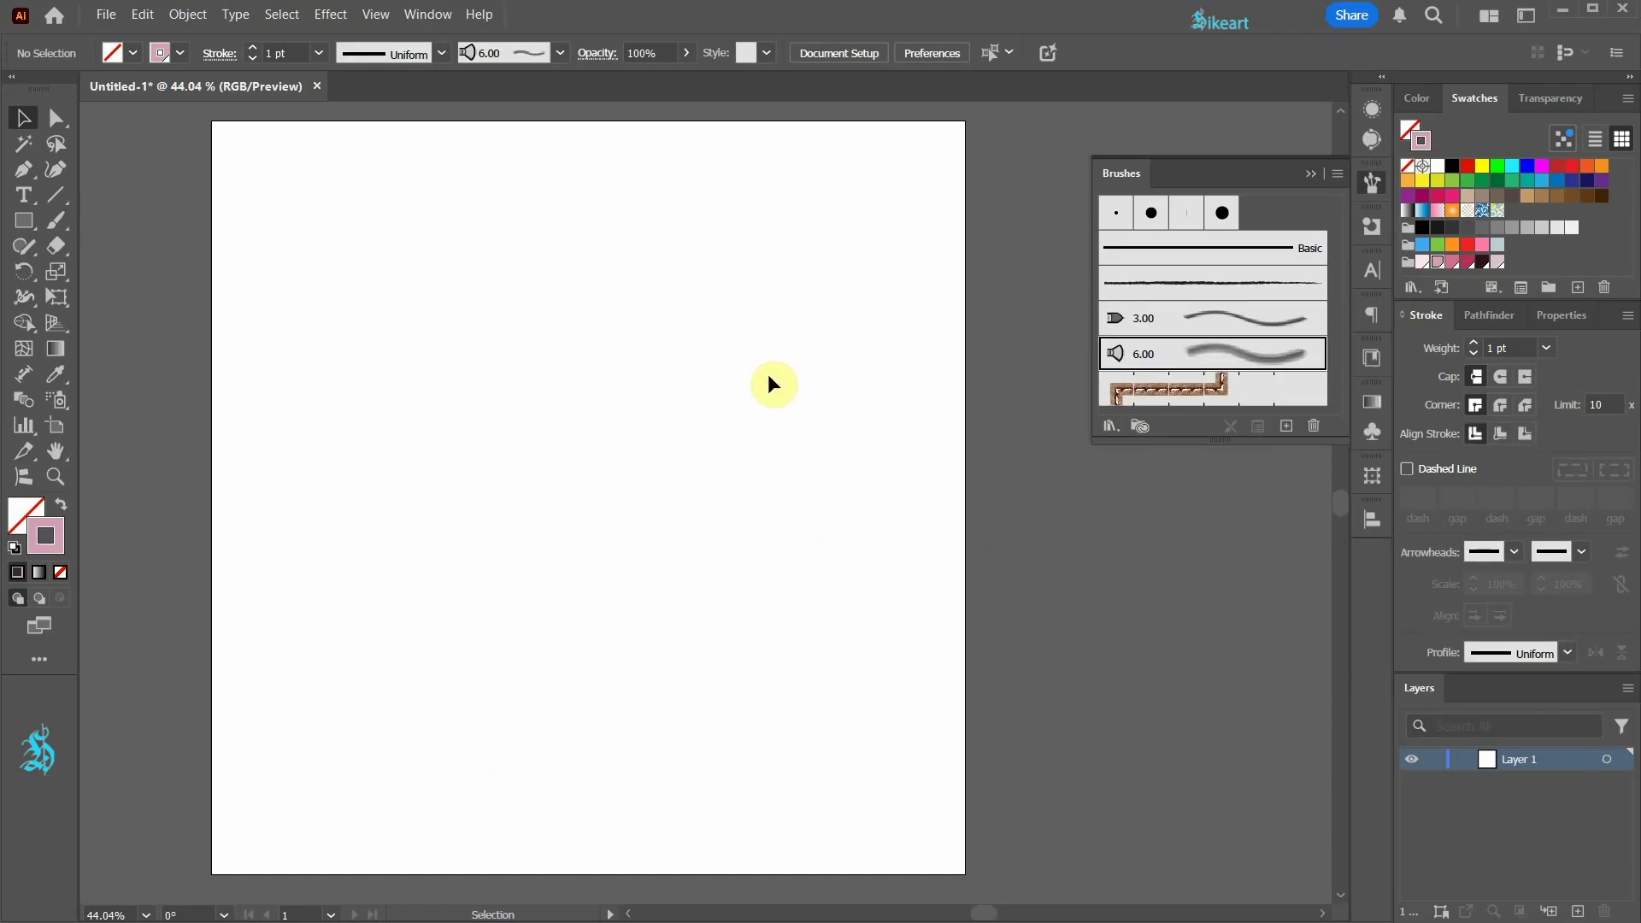
{"action": "left_click", "coordinate": [1311, 175]}
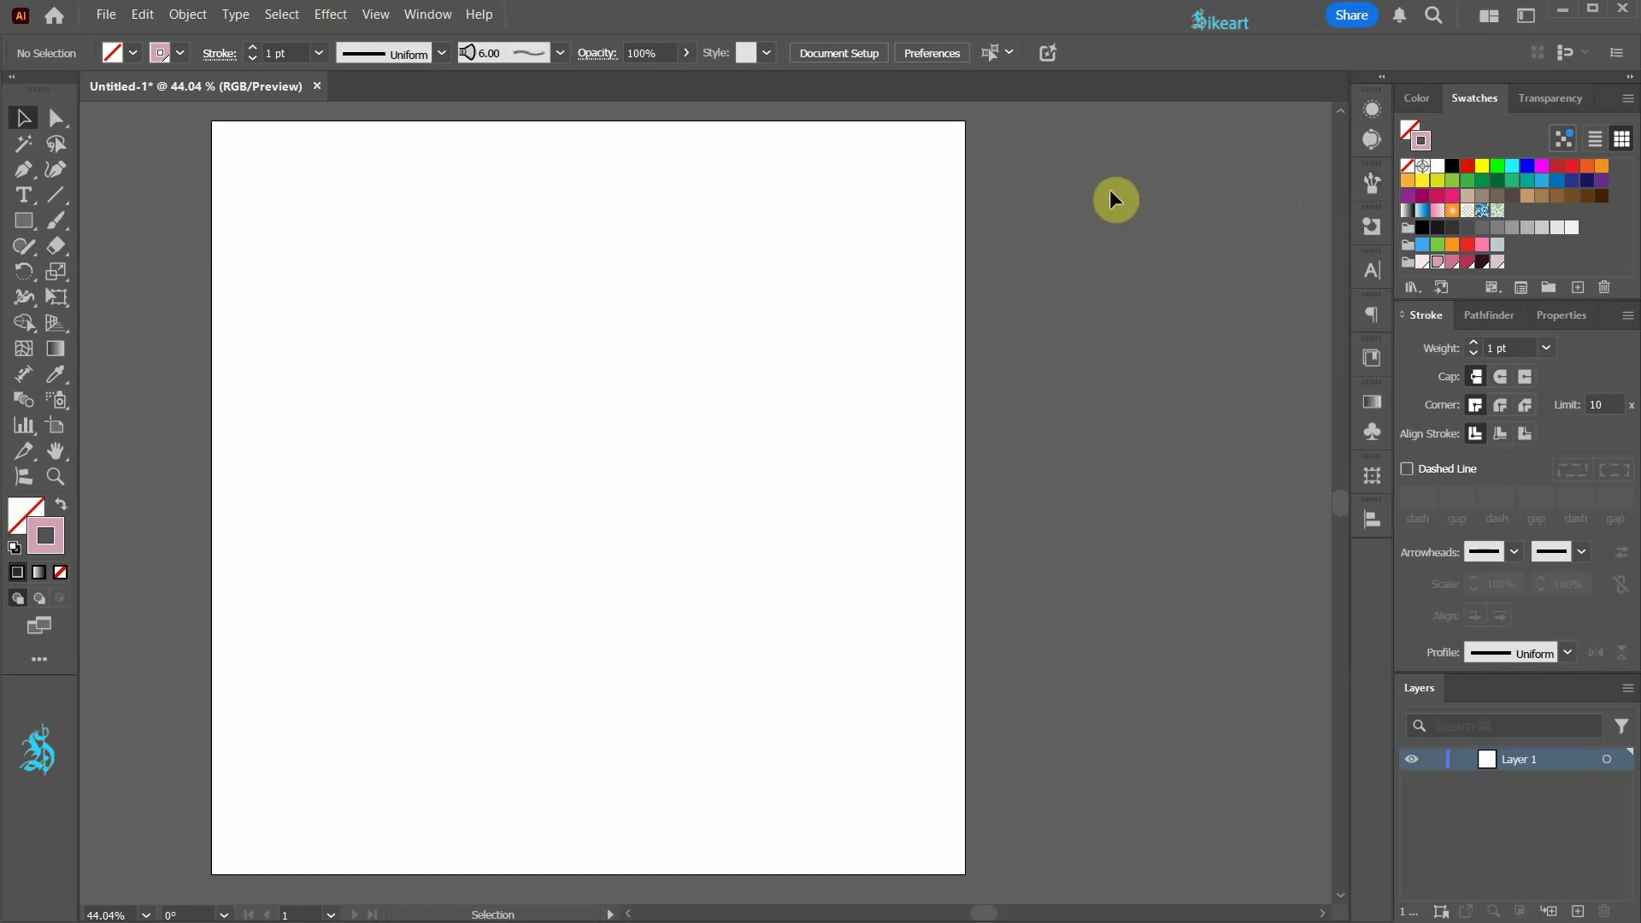
- Paint a closed three-petal flower outline in the artboard's upper-left area with the Paintbrush tool and set its stroke weight to 2 pt
{"action": "key", "text": "b"}
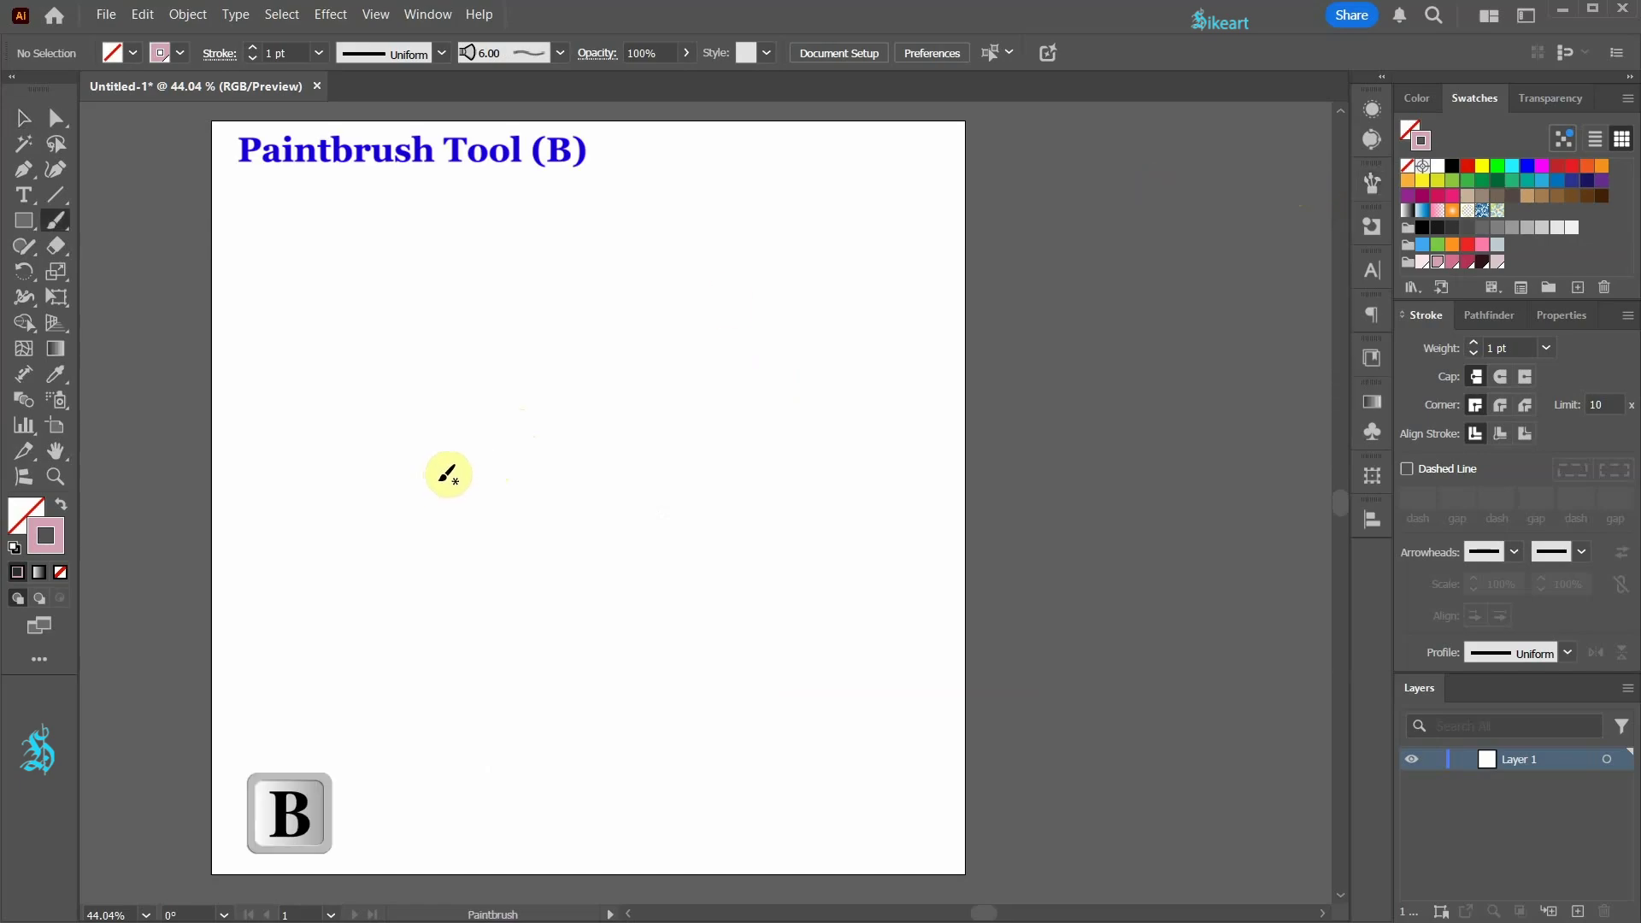
{"action": "mouse_move", "coordinate": [441, 477]}
{"action": "left_mouse_down"}
{"action": "mouse_move", "coordinate": [370, 457]}
{"action": "mouse_move", "coordinate": [325, 374]}
{"action": "mouse_move", "coordinate": [350, 287]}
{"action": "mouse_move", "coordinate": [394, 309]}
{"action": "mouse_move", "coordinate": [424, 268]}
{"action": "mouse_move", "coordinate": [528, 286]}
{"action": "mouse_move", "coordinate": [582, 359]}
{"action": "mouse_move", "coordinate": [488, 467]}
{"action": "mouse_move", "coordinate": [437, 472]}
{"action": "left_mouse_up"}
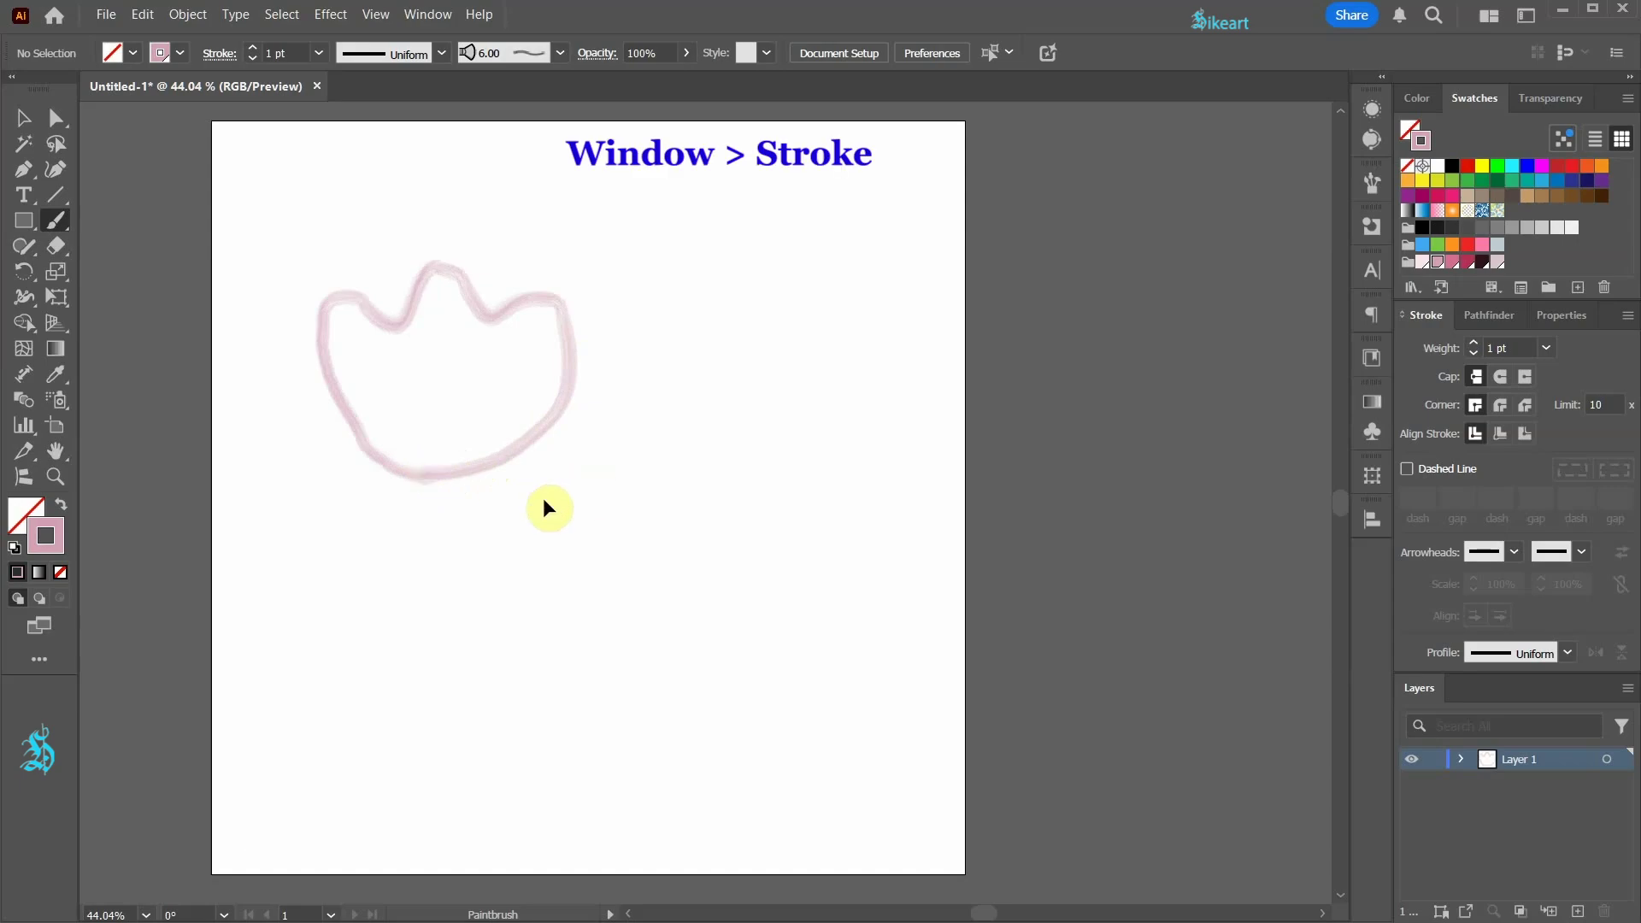
{"action": "key", "text": "v"}
{"action": "left_click", "coordinate": [517, 461]}
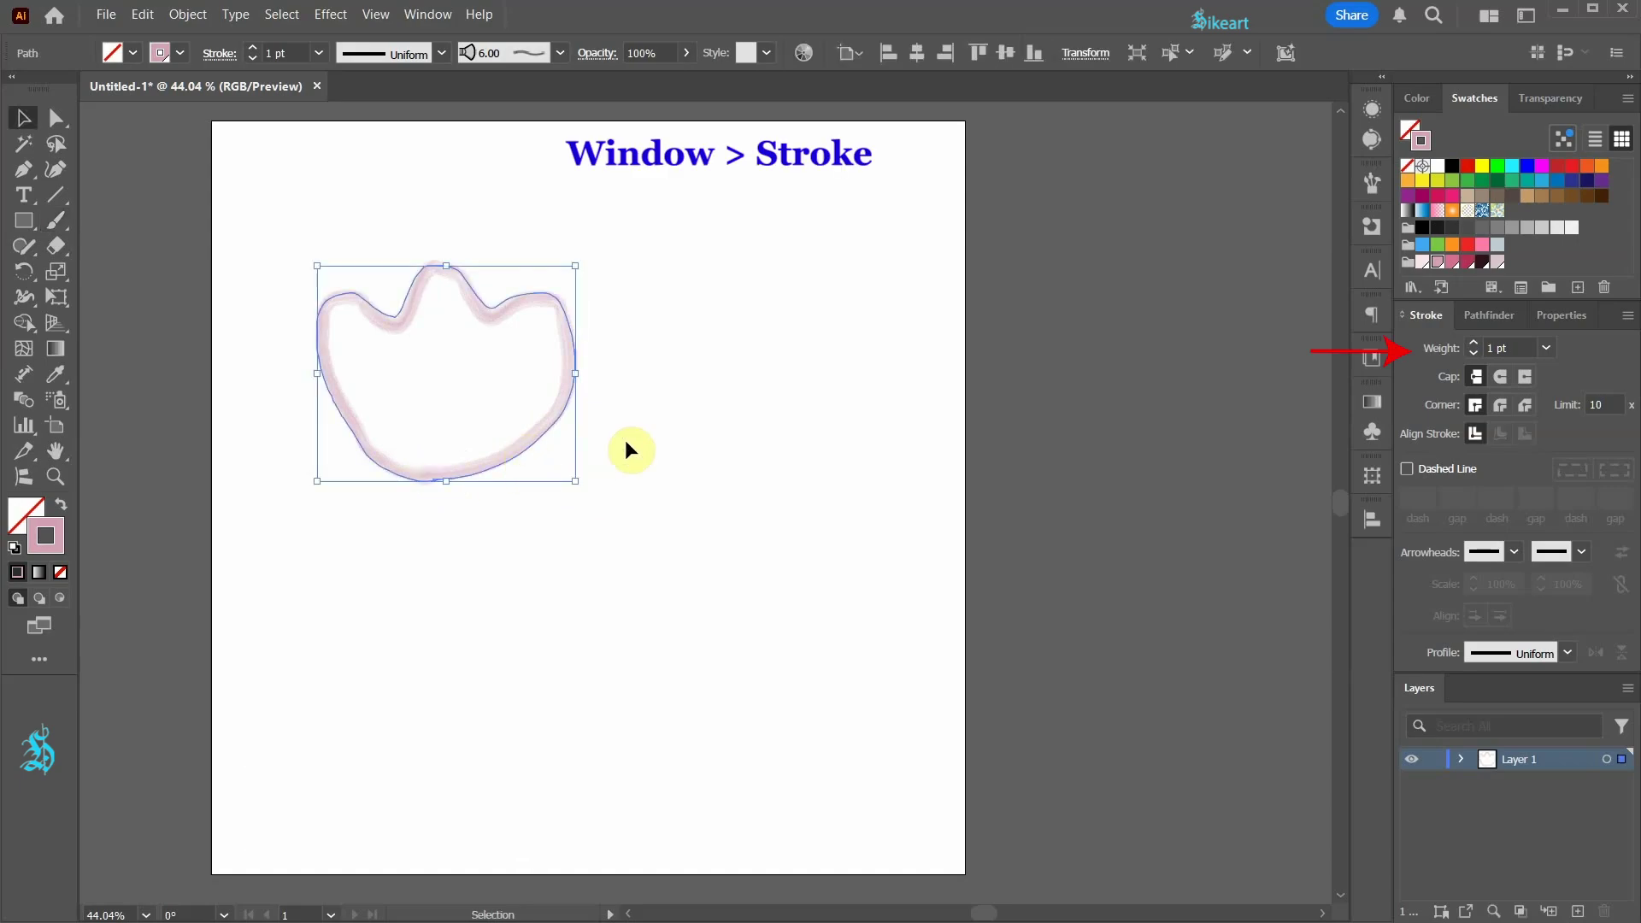
{"action": "left_click", "coordinate": [1473, 343]}
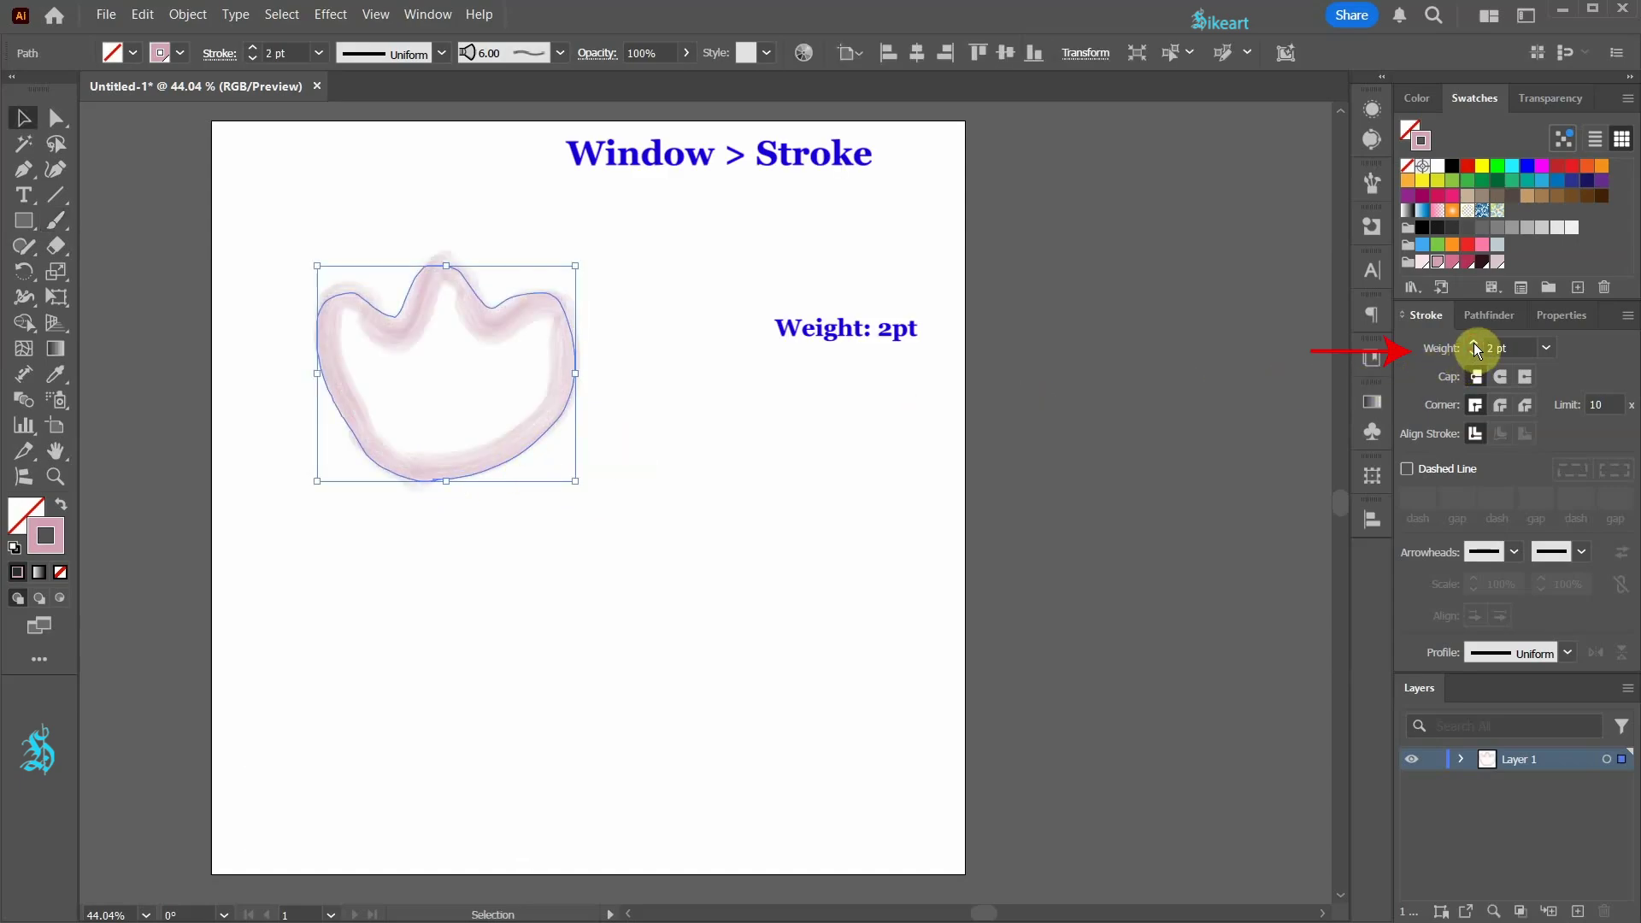
{"action": "left_click", "coordinate": [716, 339]}
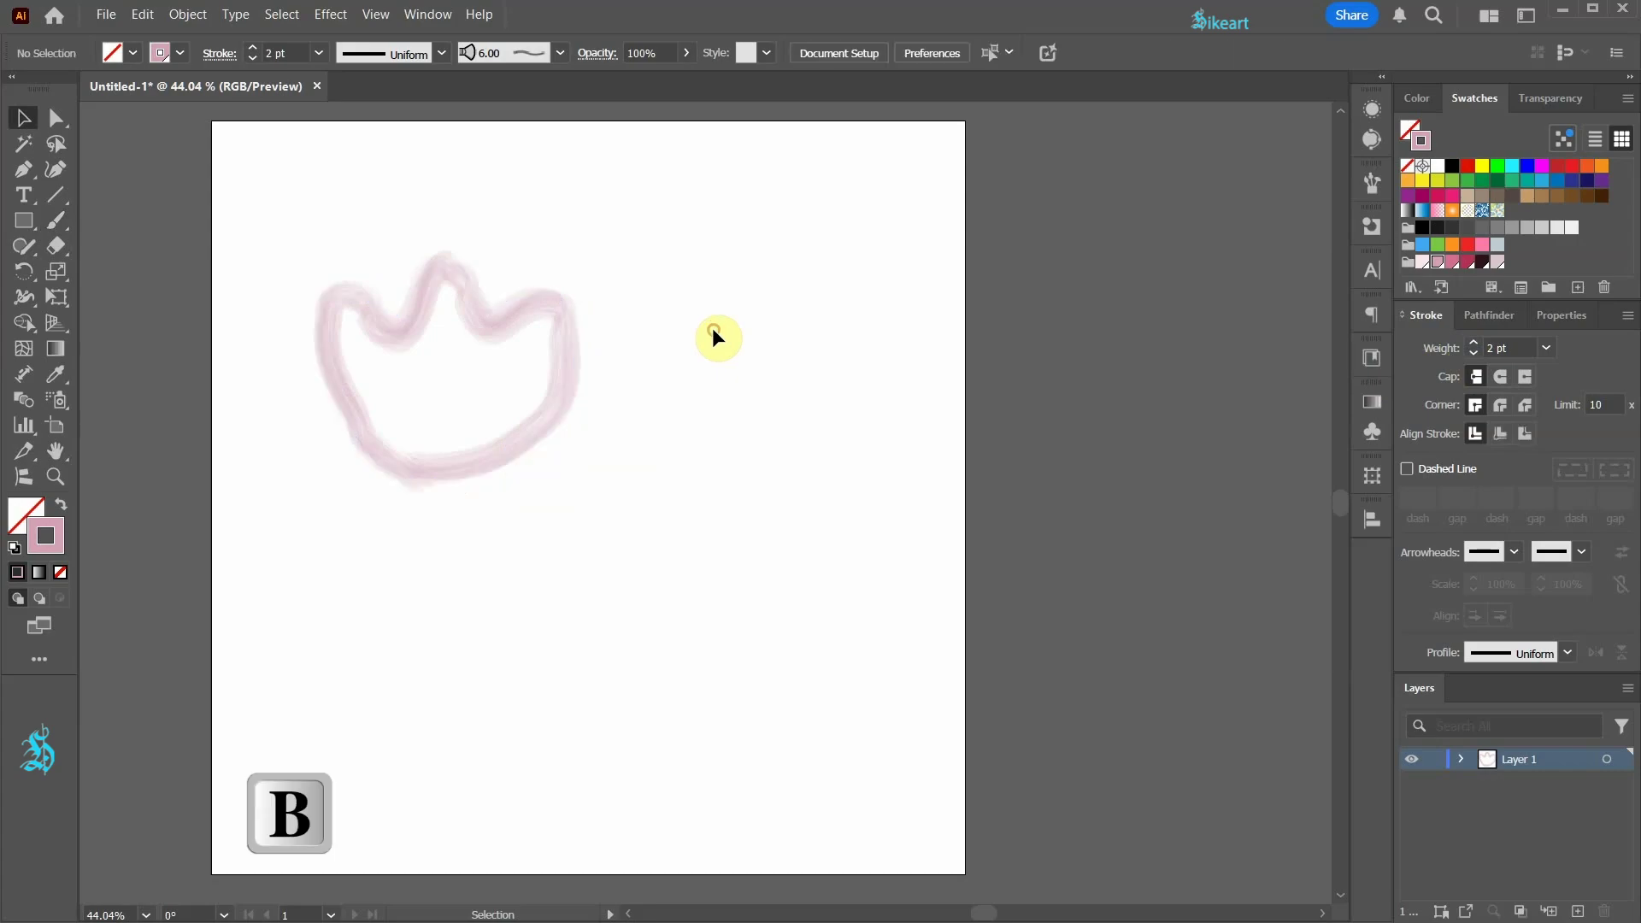
- Paint two curved lines inside the flower outline, from the notches between petals to the base, to separate the middle petal
{"action": "key", "text": "b"}
{"action": "mouse_move", "coordinate": [582, 389]}
{"action": "left_mouse_down"}
{"action": "mouse_move", "coordinate": [450, 458]}
{"action": "mouse_move", "coordinate": [398, 349]}
{"action": "left_mouse_up"}
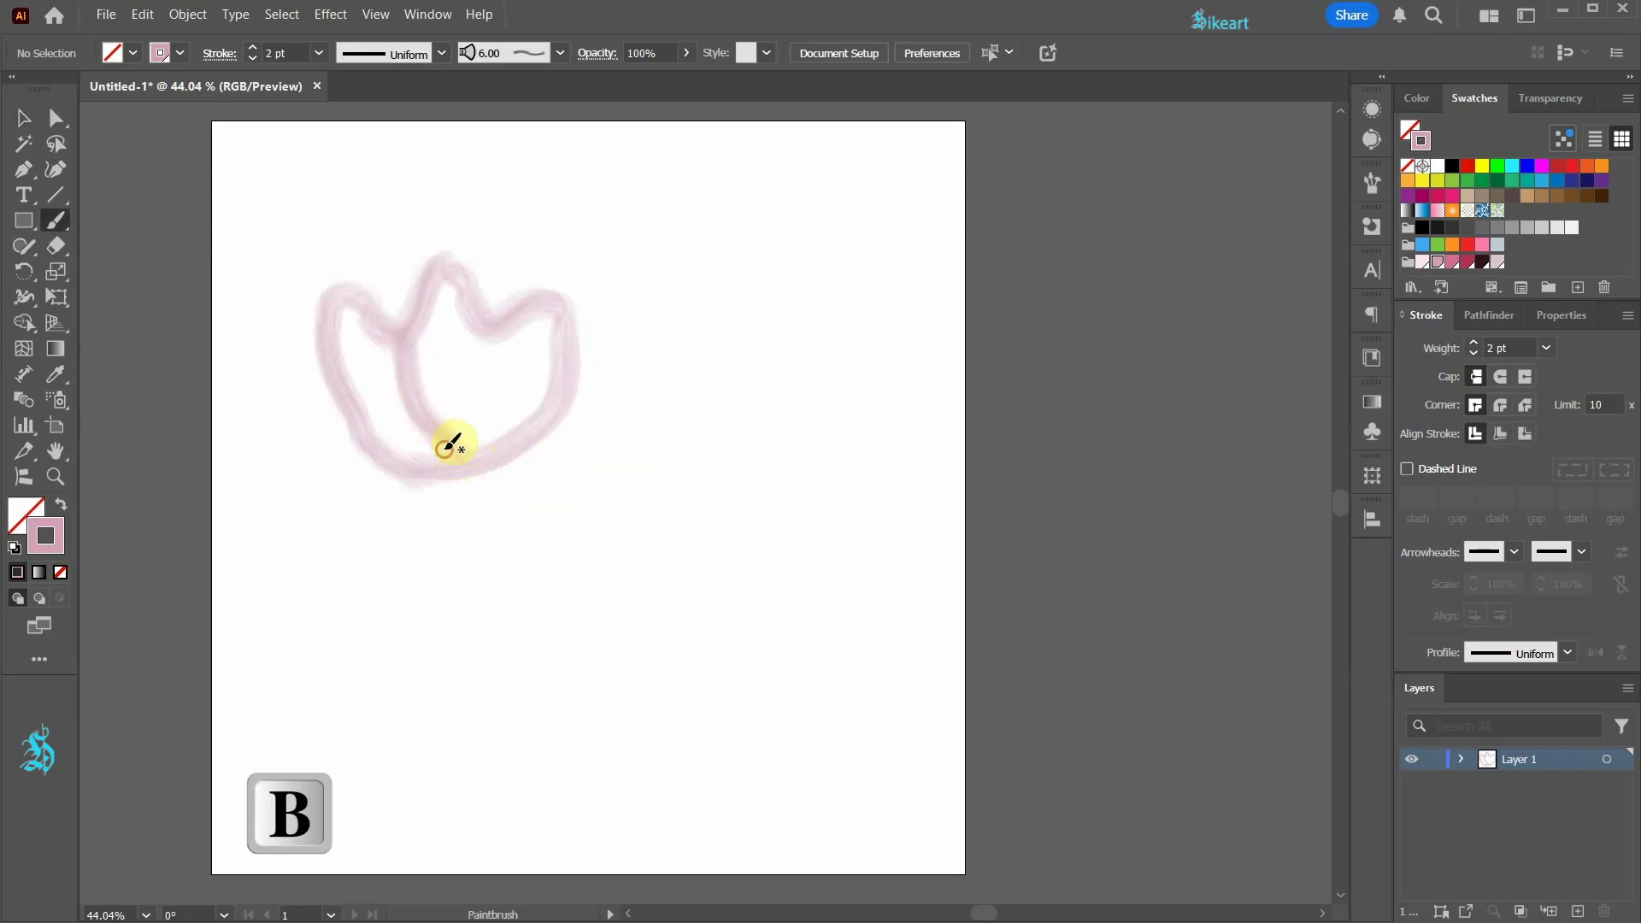
{"action": "left_click_drag", "start_coordinate": [451, 440], "coordinate": [494, 322]}
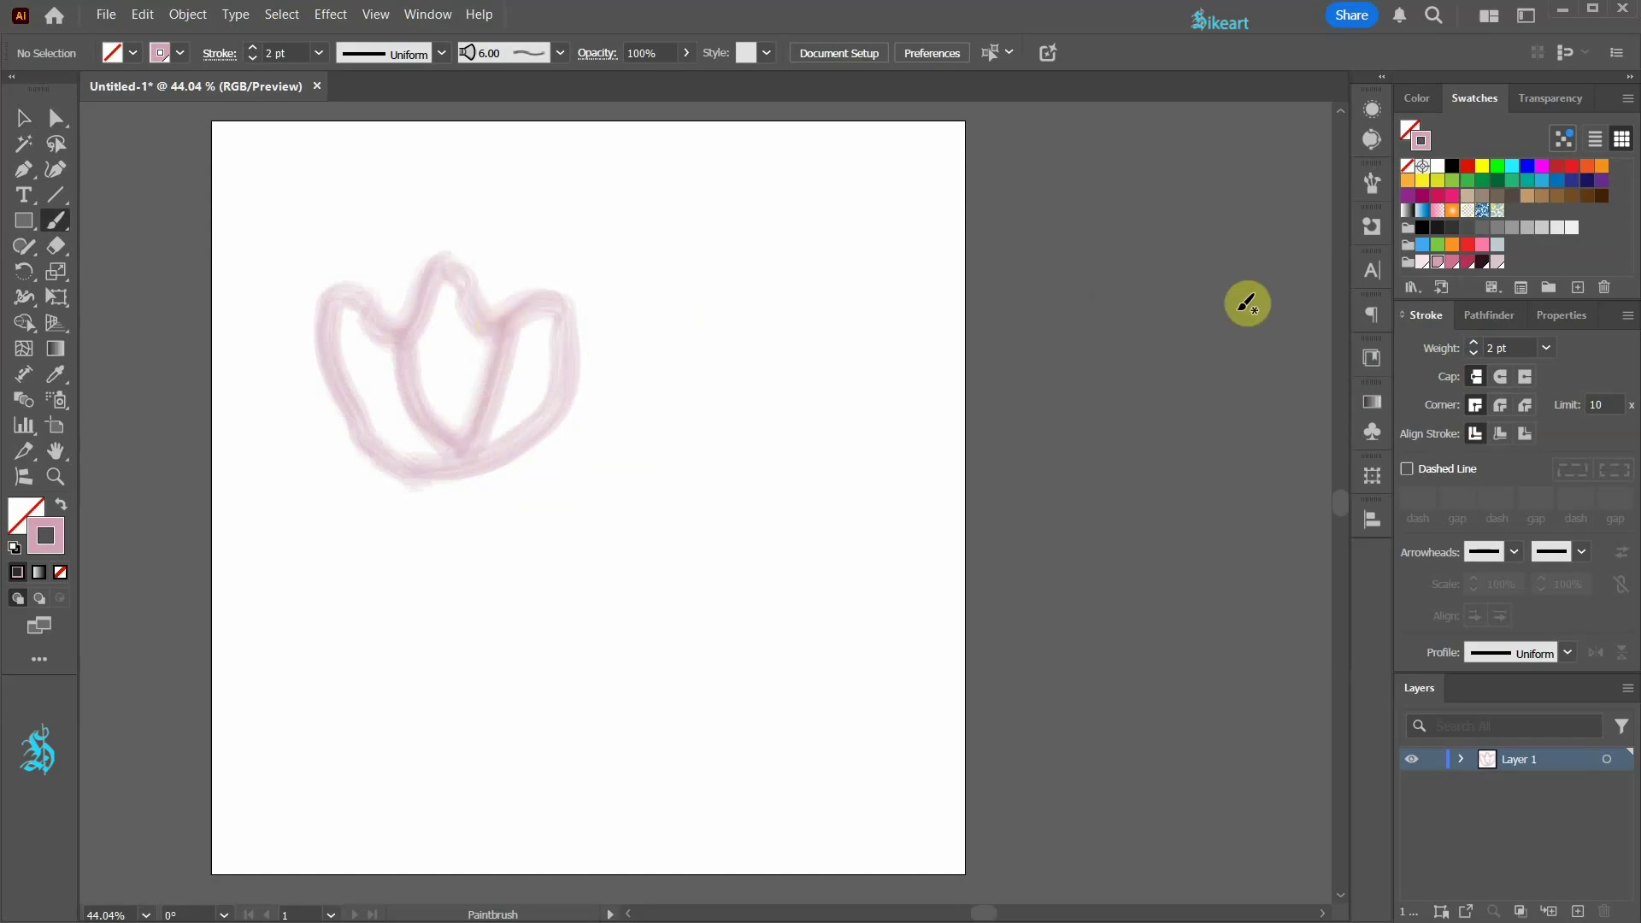
- Paint medium-pink strokes from the flower's base up through each of the three petals
{"action": "left_click", "coordinate": [1452, 262]}
{"action": "mouse_move", "coordinate": [439, 421]}
{"action": "left_mouse_down"}
{"action": "mouse_move", "coordinate": [378, 400]}
{"action": "mouse_move", "coordinate": [339, 315]}
{"action": "mouse_move", "coordinate": [468, 382]}
{"action": "mouse_move", "coordinate": [446, 278]}
{"action": "left_mouse_up"}
{"action": "mouse_move", "coordinate": [462, 436]}
{"action": "left_mouse_down"}
{"action": "mouse_move", "coordinate": [491, 421]}
{"action": "mouse_move", "coordinate": [567, 308]}
{"action": "left_mouse_up"}
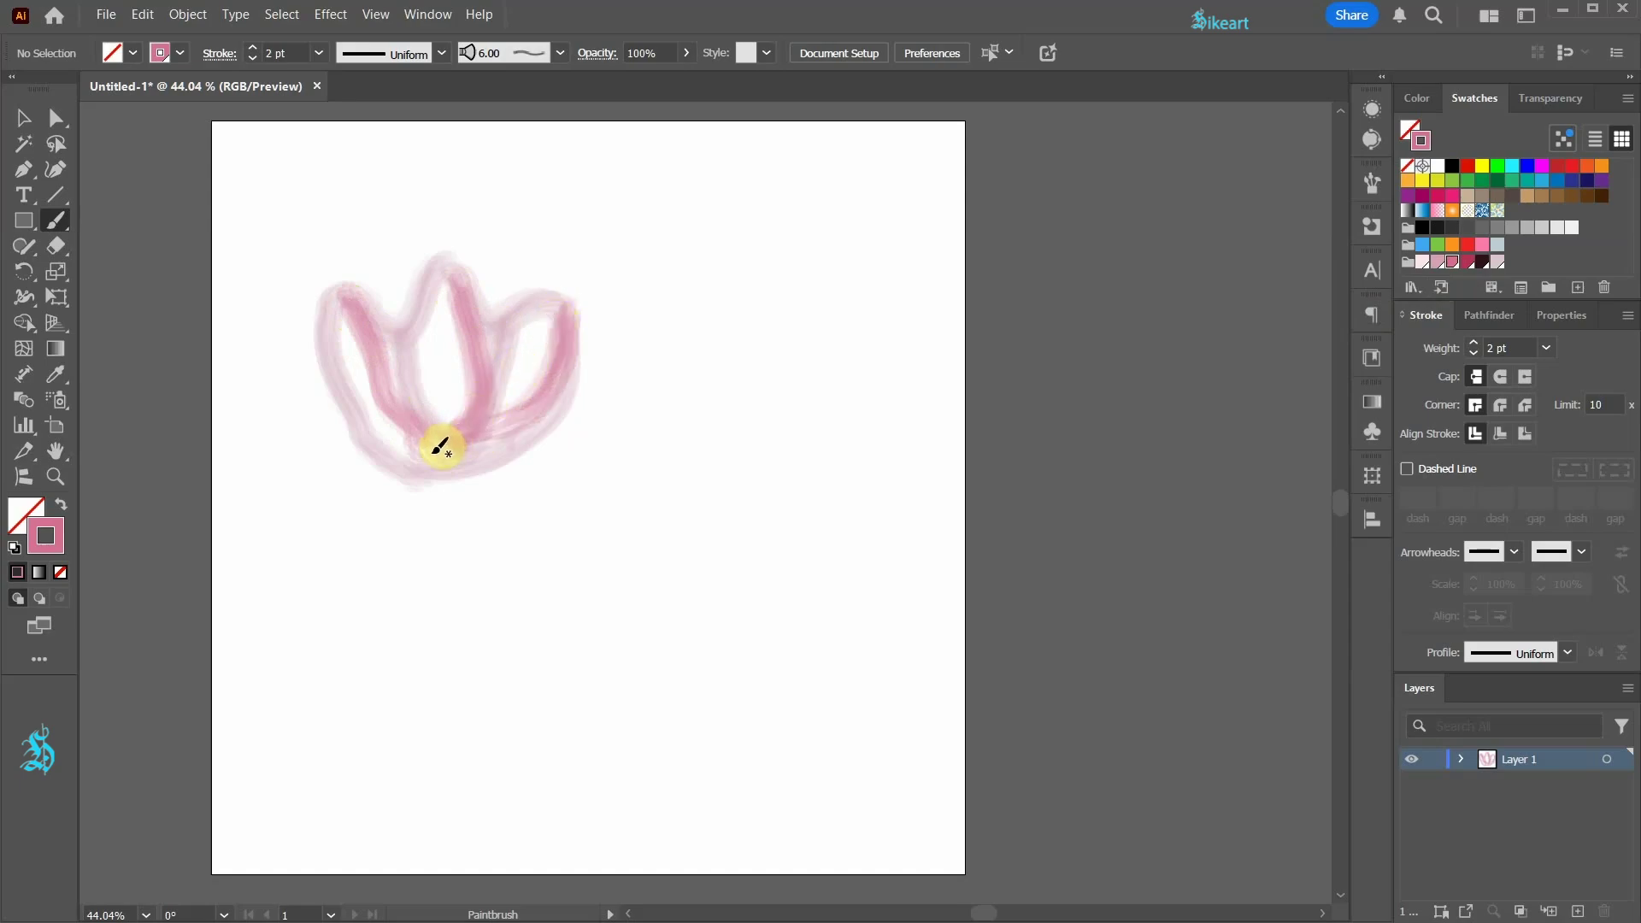
- Shade the flower's base with the R=182 G=49 B=84 swatch and blend more medium-pink strokes through the petals
{"action": "left_click", "coordinate": [1466, 262]}
{"action": "mouse_move", "coordinate": [438, 449]}
{"action": "left_mouse_down"}
{"action": "mouse_move", "coordinate": [340, 410]}
{"action": "mouse_move", "coordinate": [363, 461]}
{"action": "mouse_move", "coordinate": [430, 470]}
{"action": "mouse_move", "coordinate": [531, 350]}
{"action": "mouse_move", "coordinate": [445, 364]}
{"action": "mouse_move", "coordinate": [391, 424]}
{"action": "mouse_move", "coordinate": [479, 419]}
{"action": "mouse_move", "coordinate": [501, 390]}
{"action": "mouse_move", "coordinate": [394, 368]}
{"action": "mouse_move", "coordinate": [491, 355]}
{"action": "mouse_move", "coordinate": [335, 399]}
{"action": "mouse_move", "coordinate": [532, 327]}
{"action": "mouse_move", "coordinate": [359, 339]}
{"action": "mouse_move", "coordinate": [400, 443]}
{"action": "mouse_move", "coordinate": [337, 405]}
{"action": "mouse_move", "coordinate": [352, 451]}
{"action": "mouse_move", "coordinate": [522, 347]}
{"action": "mouse_move", "coordinate": [415, 286]}
{"action": "mouse_move", "coordinate": [507, 369]}
{"action": "mouse_move", "coordinate": [384, 358]}
{"action": "mouse_move", "coordinate": [400, 422]}
{"action": "mouse_move", "coordinate": [445, 470]}
{"action": "left_mouse_up"}
{"action": "left_click", "coordinate": [1467, 262]}
{"action": "left_click", "coordinate": [1452, 263]}
{"action": "left_click_drag", "start_coordinate": [419, 336], "coordinate": [444, 423]}
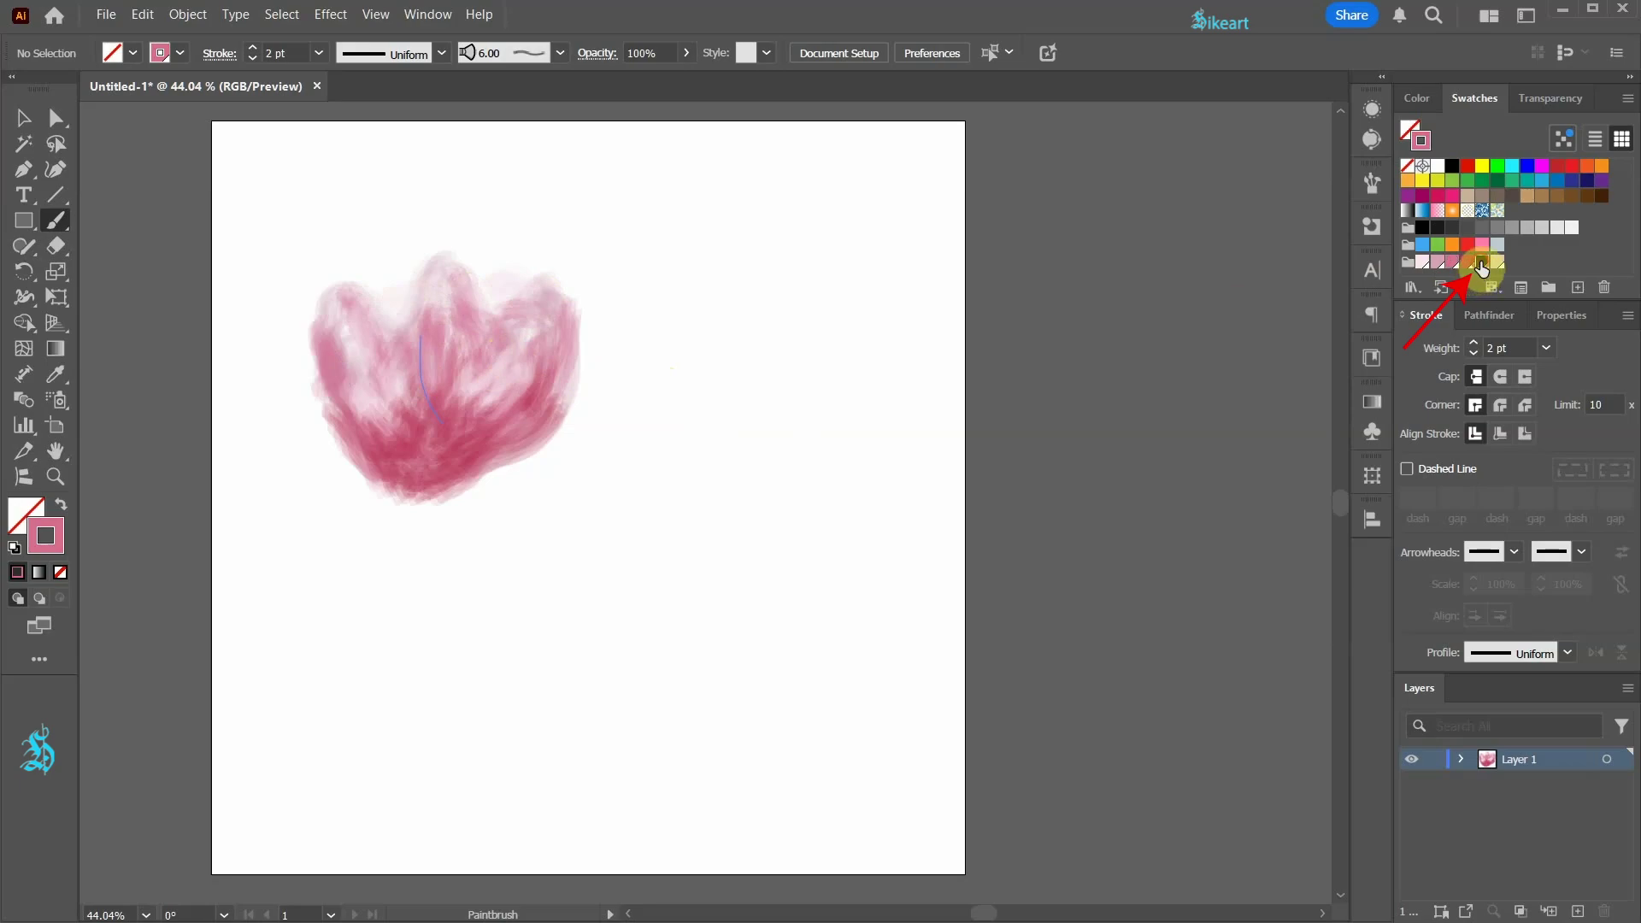
- Create a new layer and paint a dark maroon center over the flower's base on it
{"action": "left_click", "coordinate": [1482, 261]}
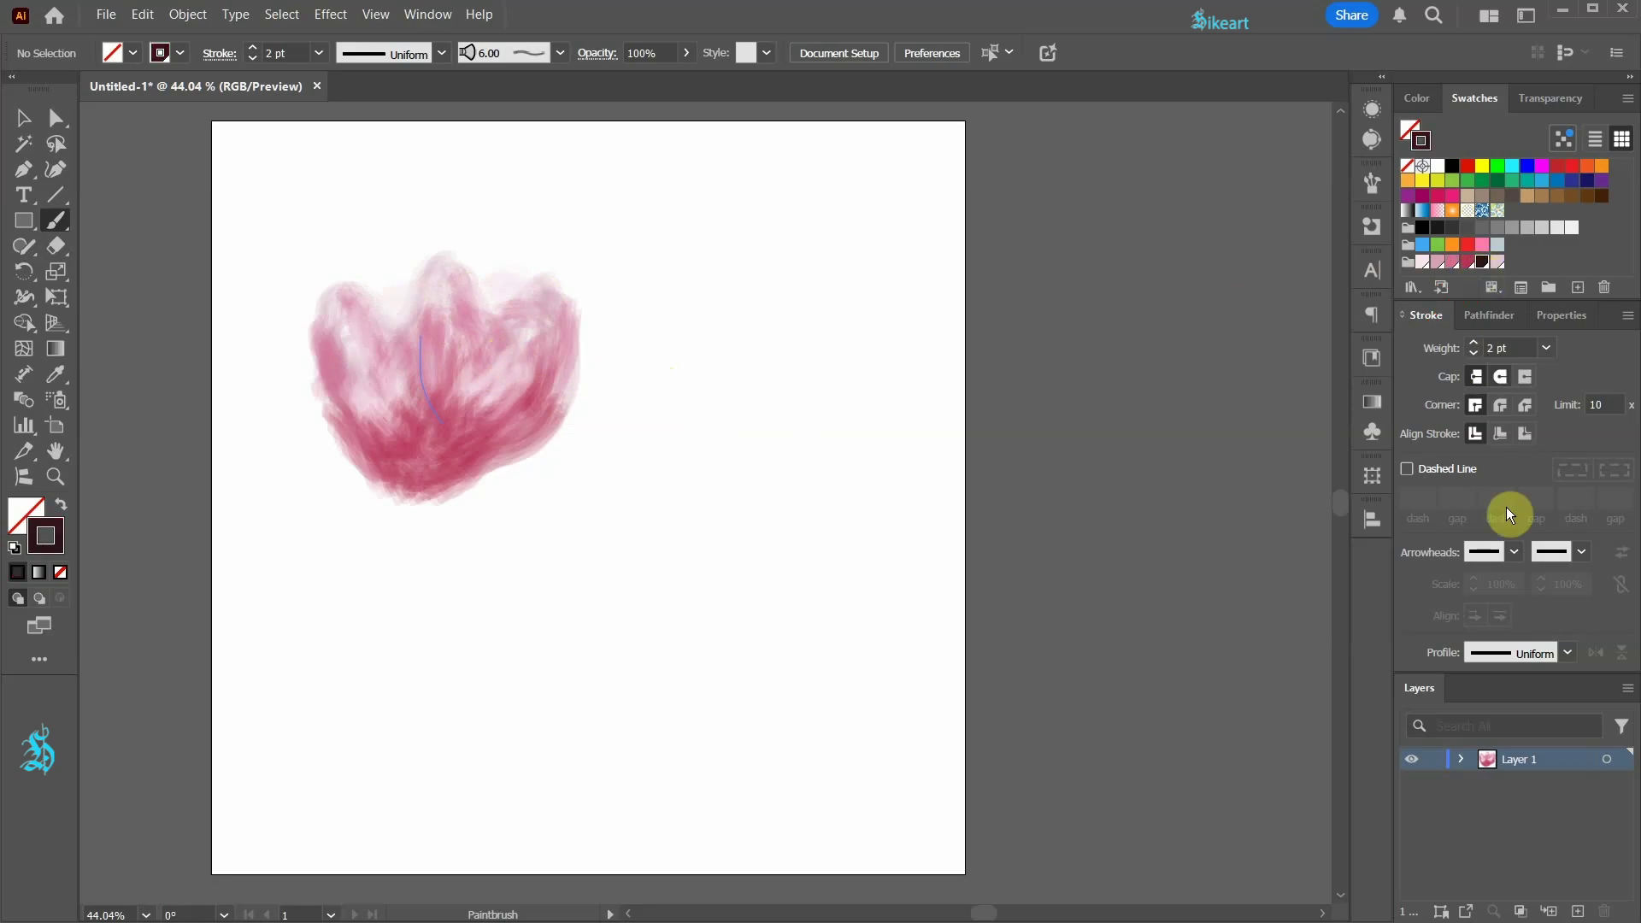
{"action": "left_click", "coordinate": [1578, 911]}
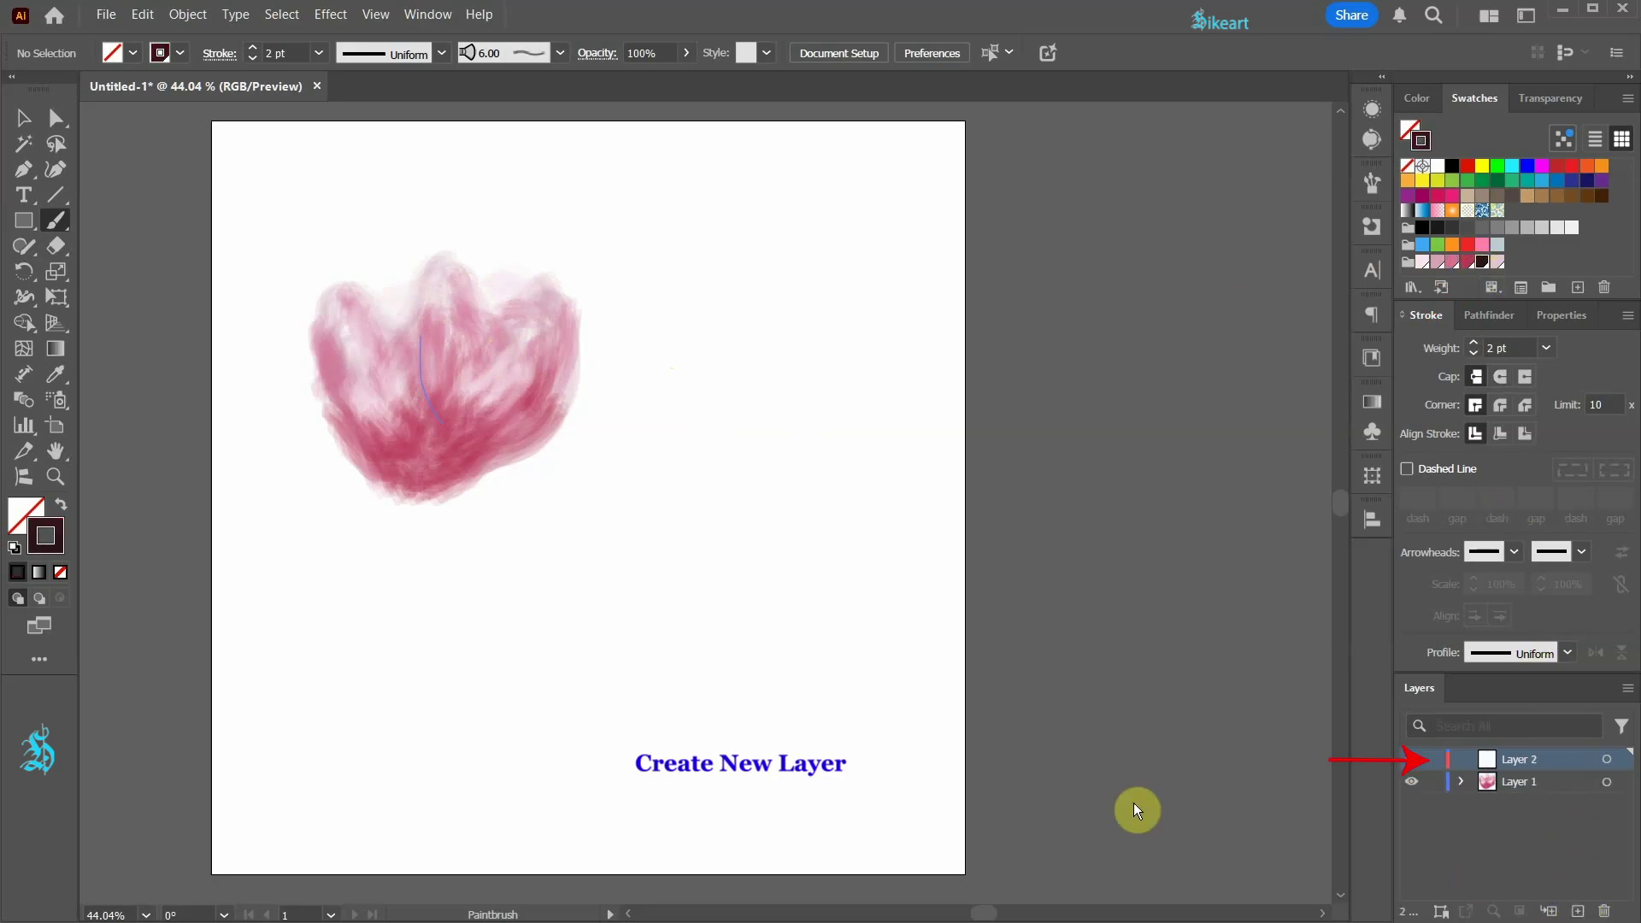
{"action": "mouse_move", "coordinate": [429, 473]}
{"action": "left_mouse_down"}
{"action": "mouse_move", "coordinate": [399, 455]}
{"action": "mouse_move", "coordinate": [424, 458]}
{"action": "mouse_move", "coordinate": [433, 439]}
{"action": "mouse_move", "coordinate": [396, 453]}
{"action": "mouse_move", "coordinate": [425, 476]}
{"action": "mouse_move", "coordinate": [447, 465]}
{"action": "mouse_move", "coordinate": [413, 465]}
{"action": "mouse_move", "coordinate": [425, 478]}
{"action": "left_mouse_up"}
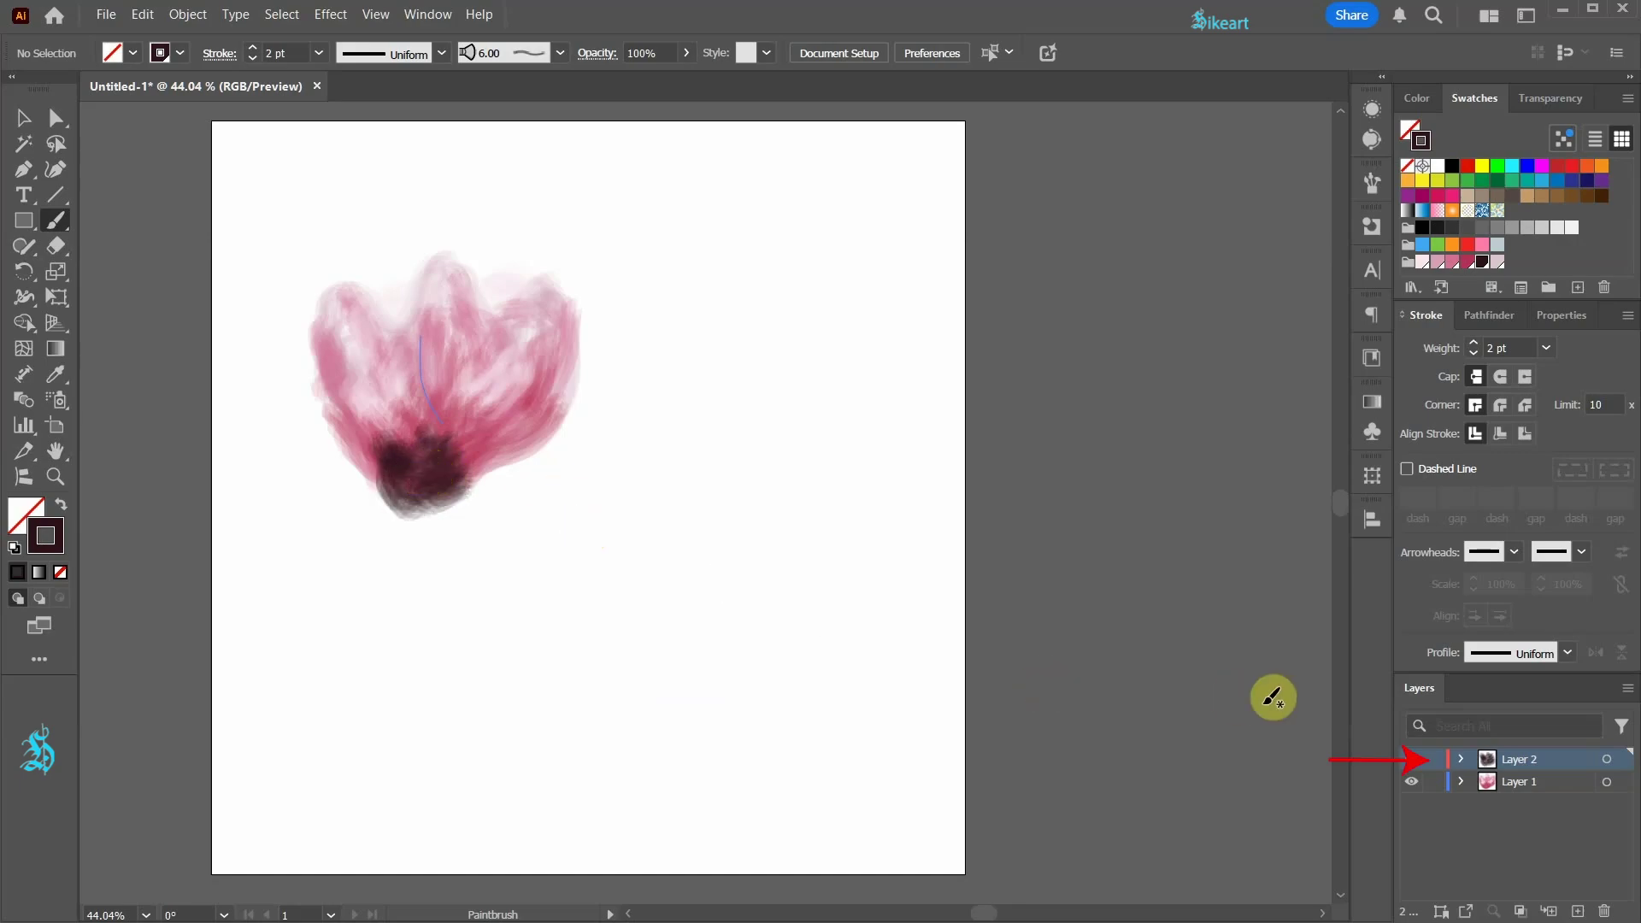
- Select all artwork on Layer 2 and nudge the dark center slightly upward so it sits within the flower's base
{"action": "left_click", "coordinate": [1607, 758]}
{"action": "key", "text": "v"}
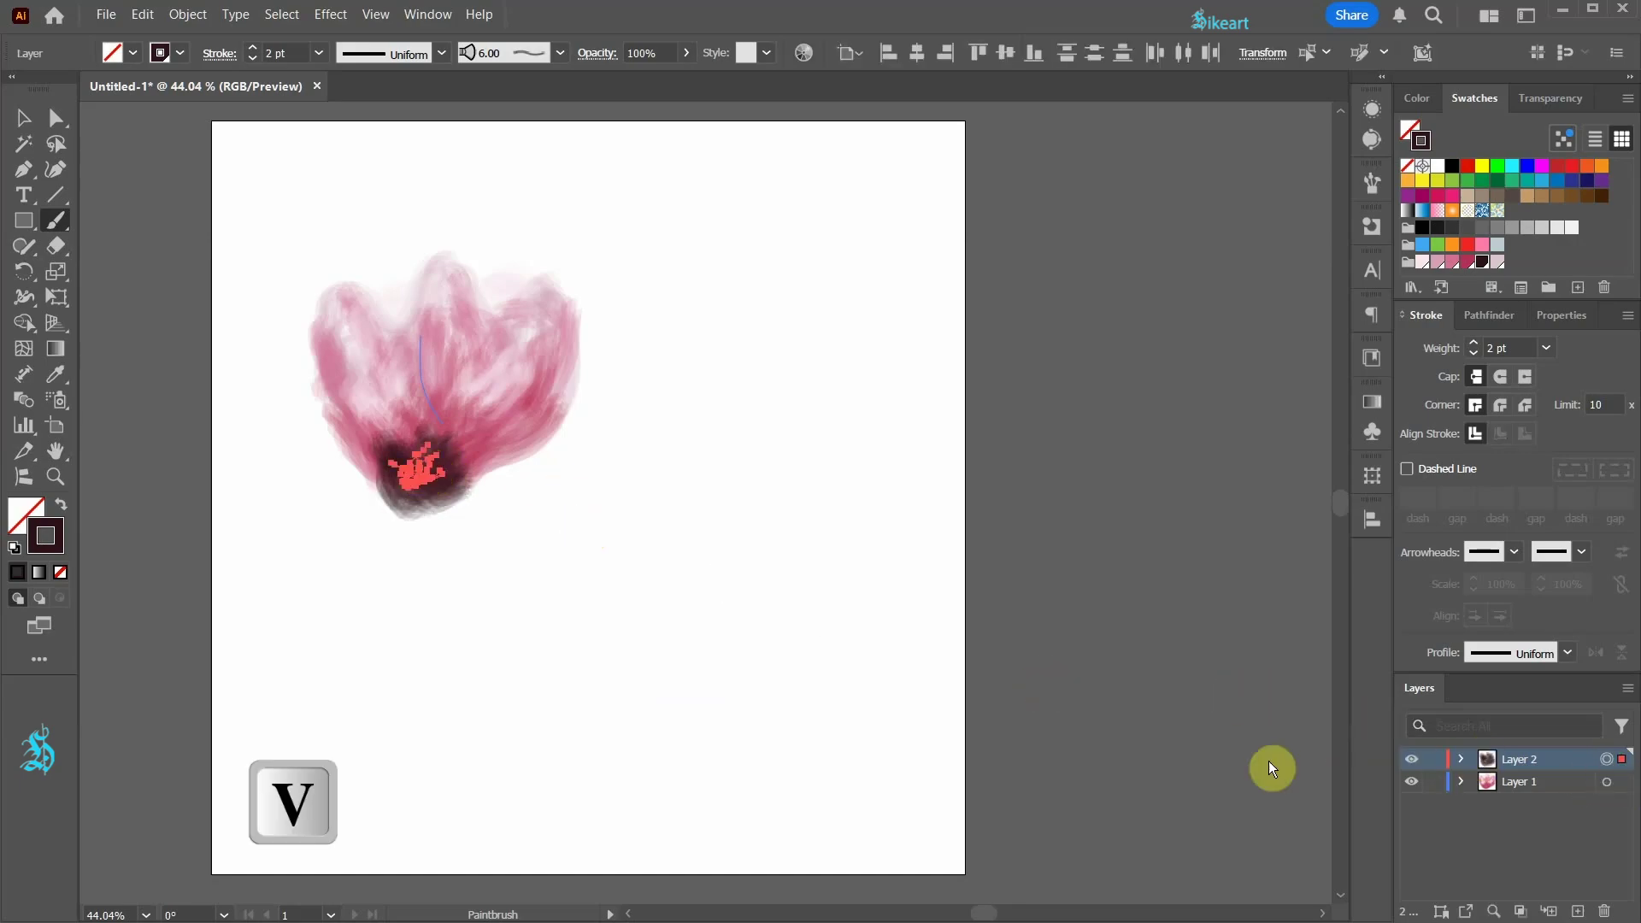
{"action": "key", "text": "Up"}
{"action": "key", "text": "v"}
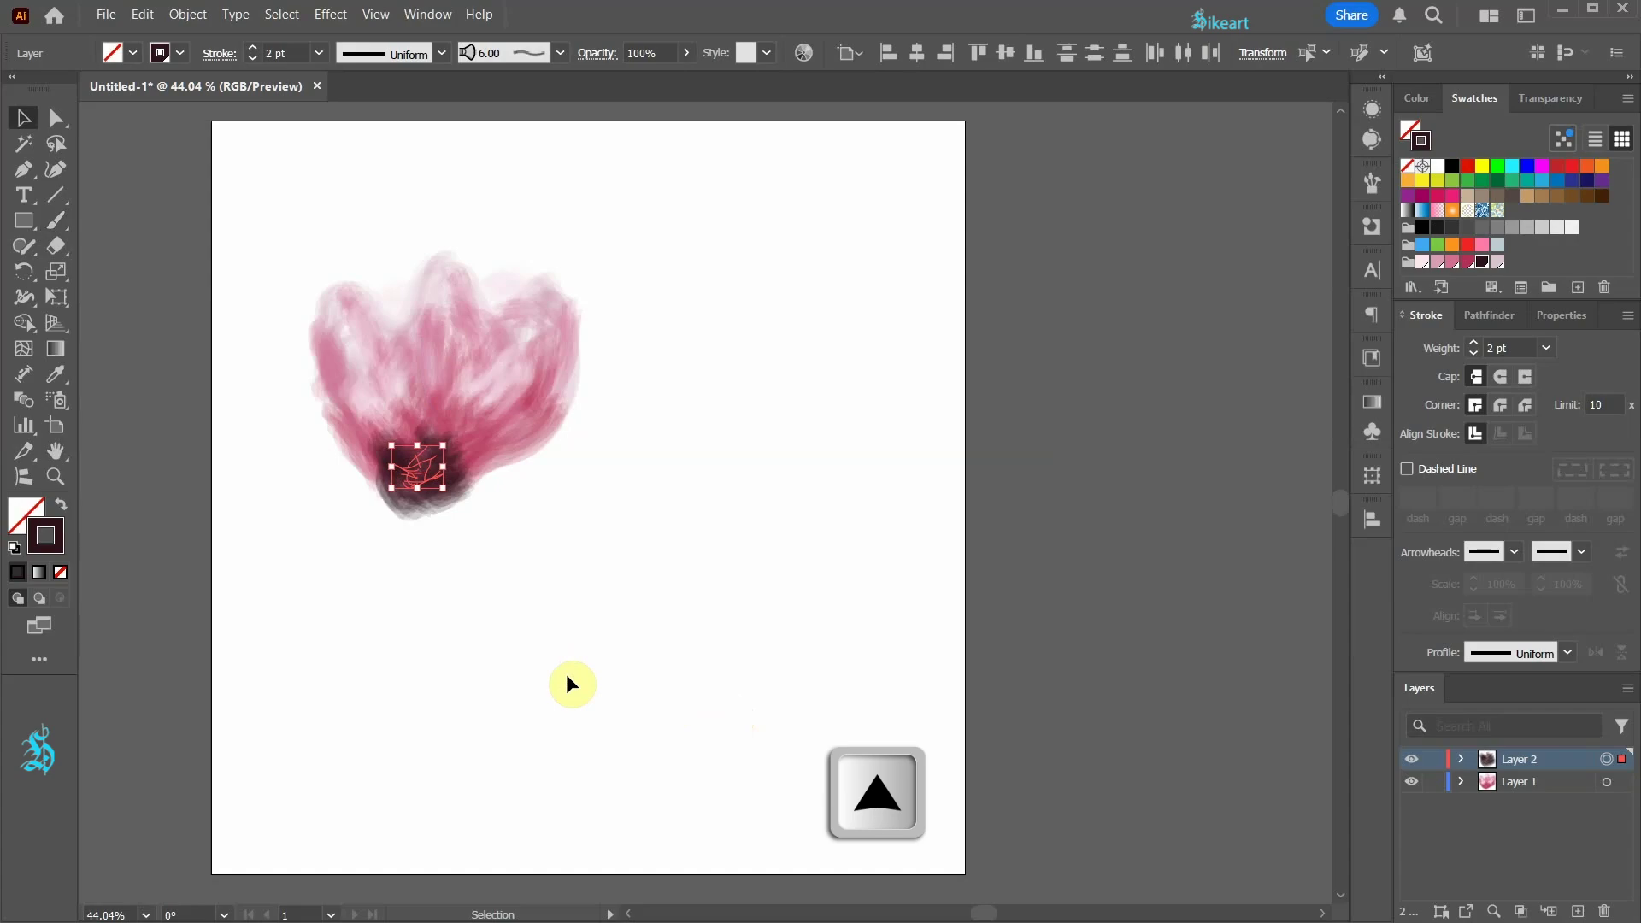
{"action": "key", "text": "Up"}
{"action": "key", "text": "Up"}
{"action": "key", "text": "Up"}
{"action": "key", "text": "Up"}
{"action": "key", "text": "Up"}
{"action": "key", "text": "Up"}
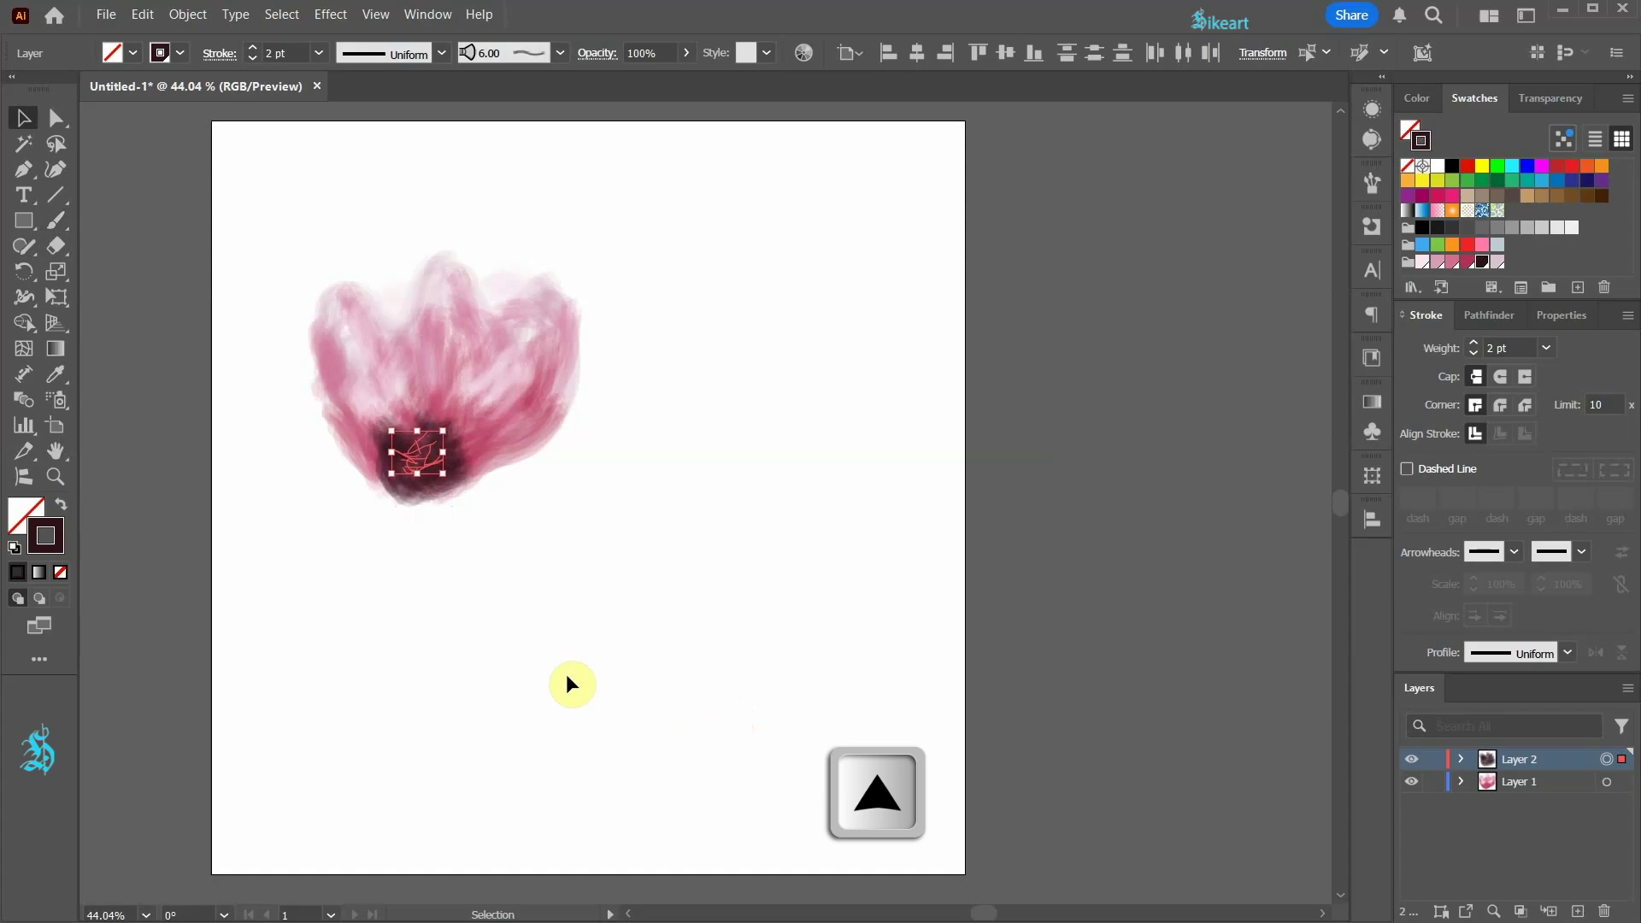
{"action": "key", "text": "Up"}
{"action": "key", "text": "Up"}
{"action": "left_click", "coordinate": [567, 676]}
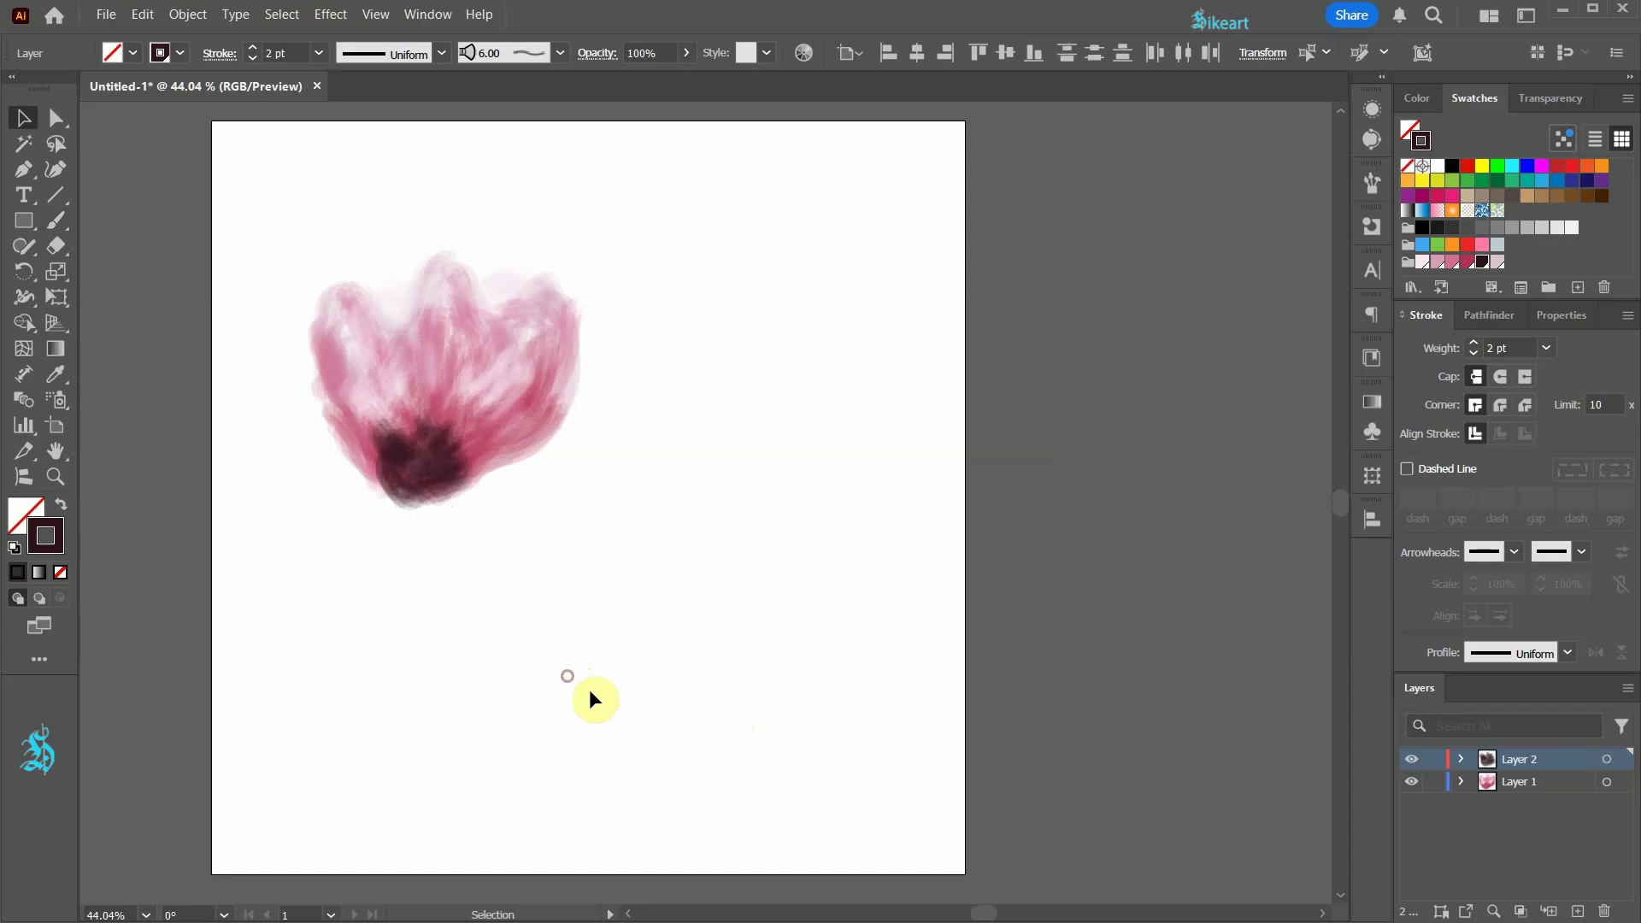
- Select all of the flower's brush strokes and apply Expand Appearance to them
{"action": "mouse_move", "coordinate": [255, 224]}
{"action": "left_mouse_down"}
{"action": "mouse_move", "coordinate": [479, 455]}
{"action": "mouse_move", "coordinate": [634, 554]}
{"action": "left_mouse_up"}
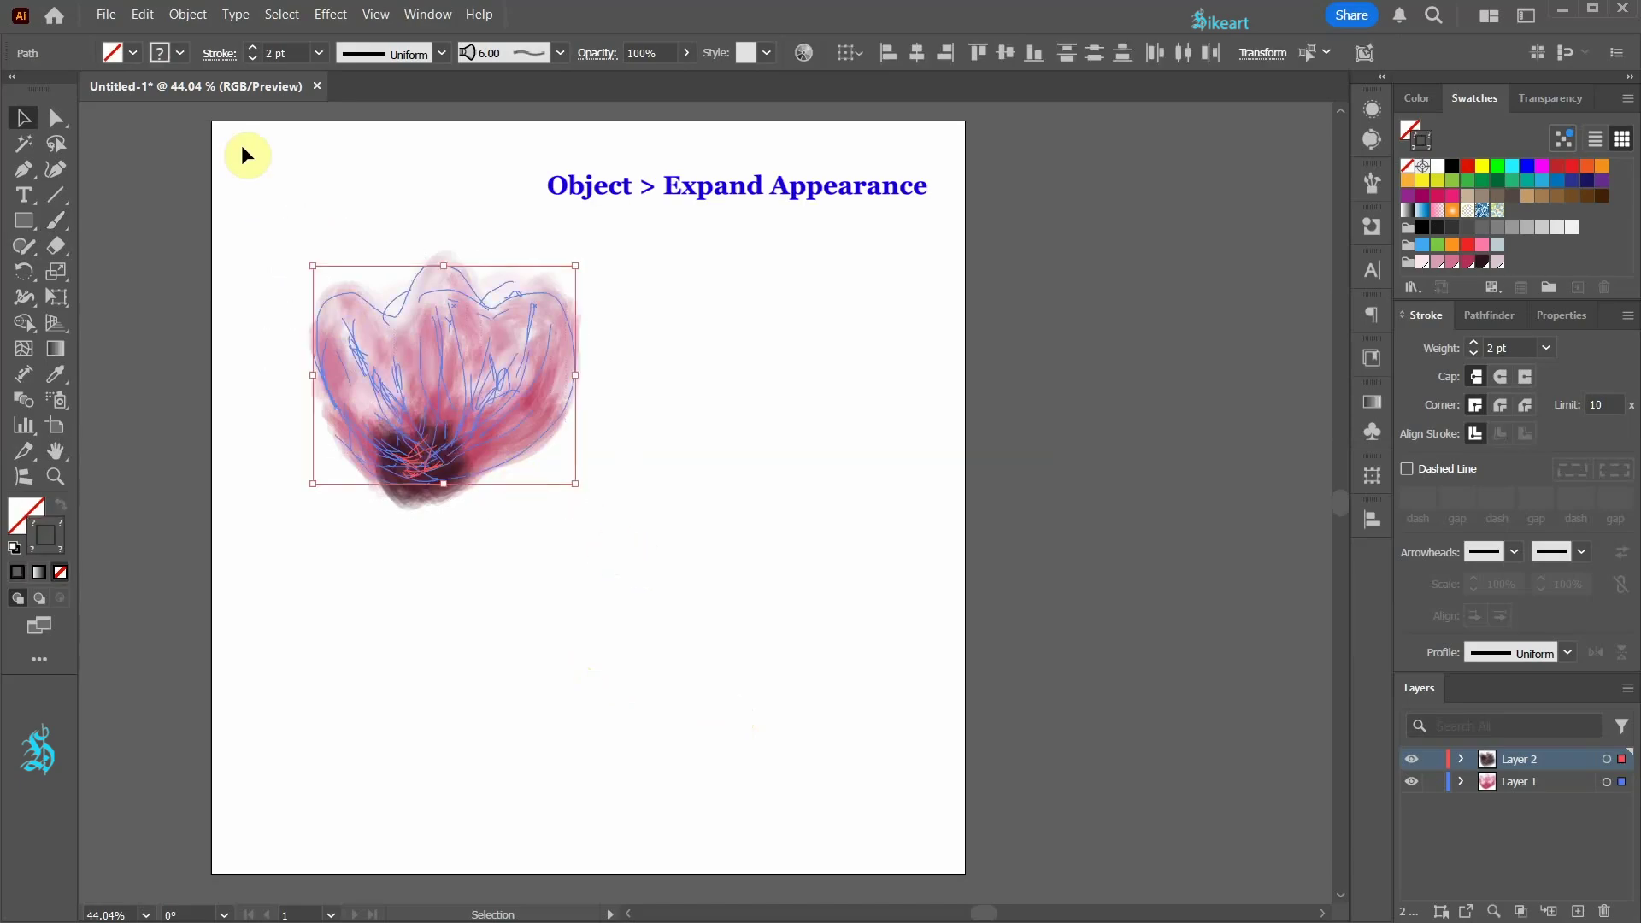
{"action": "left_click", "coordinate": [187, 14]}
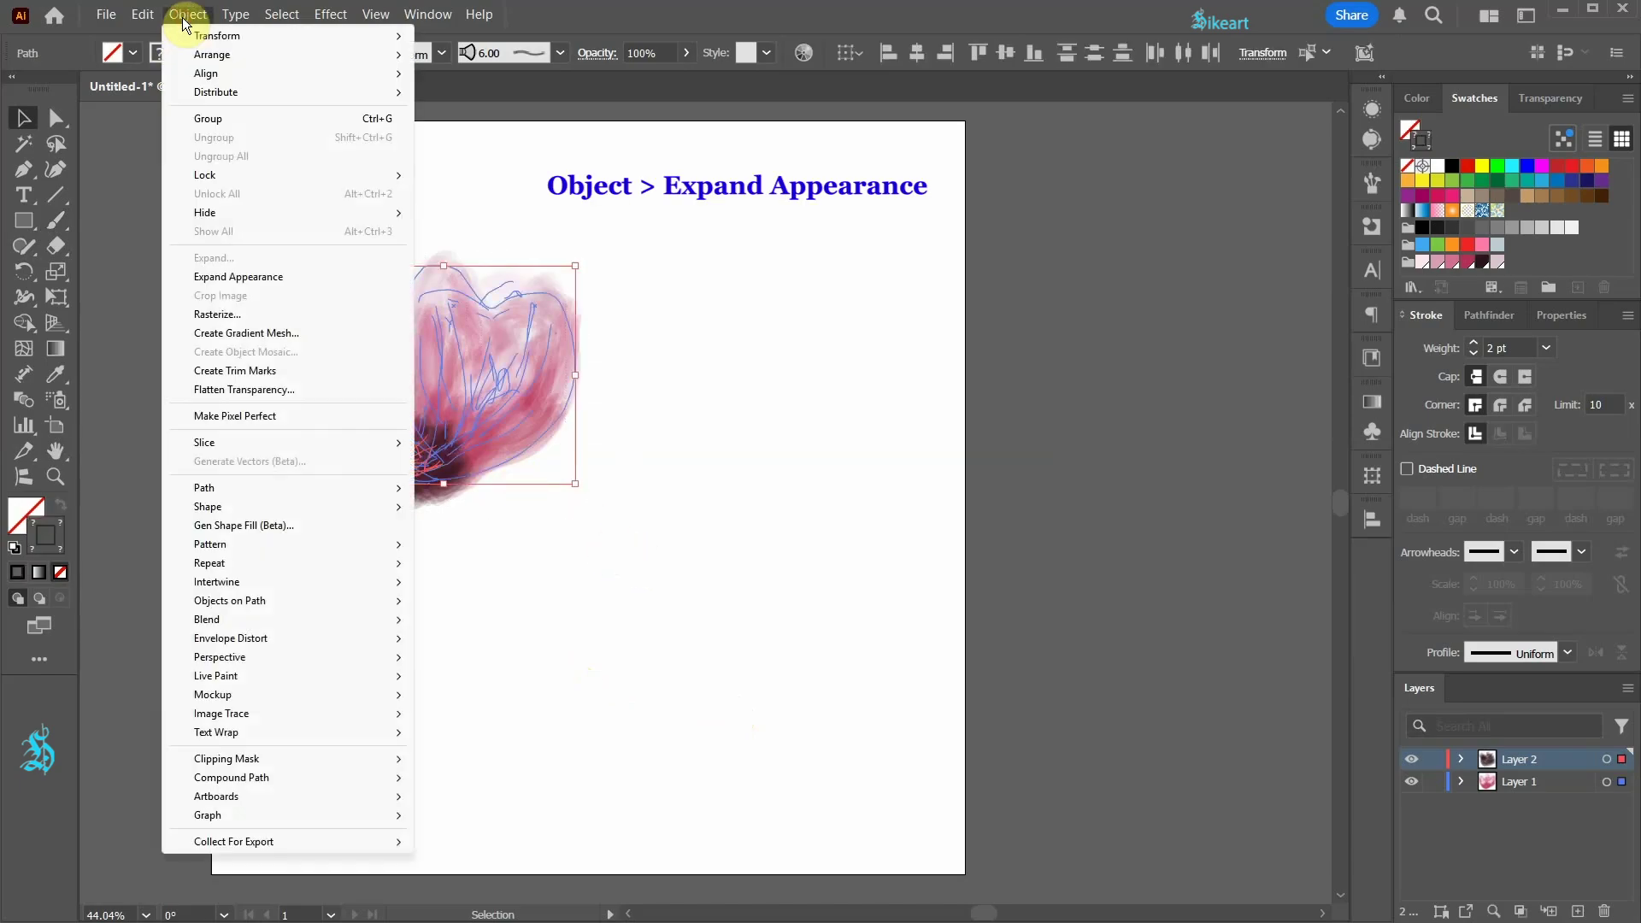
{"action": "left_click", "coordinate": [274, 277]}
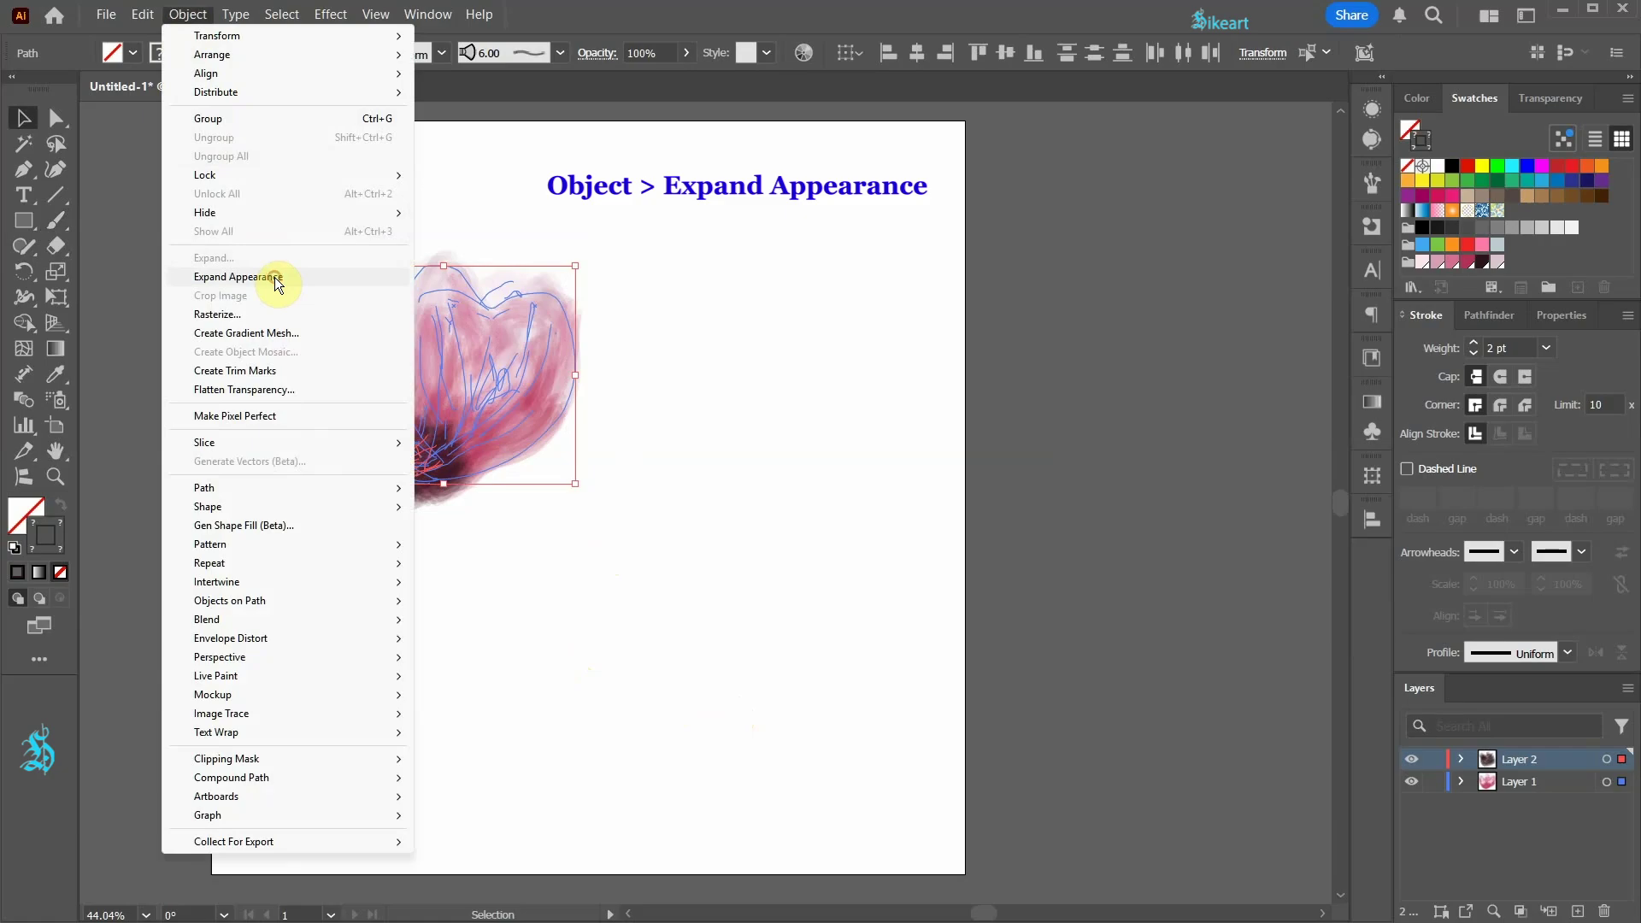
{"action": "left_click", "coordinate": [477, 592]}
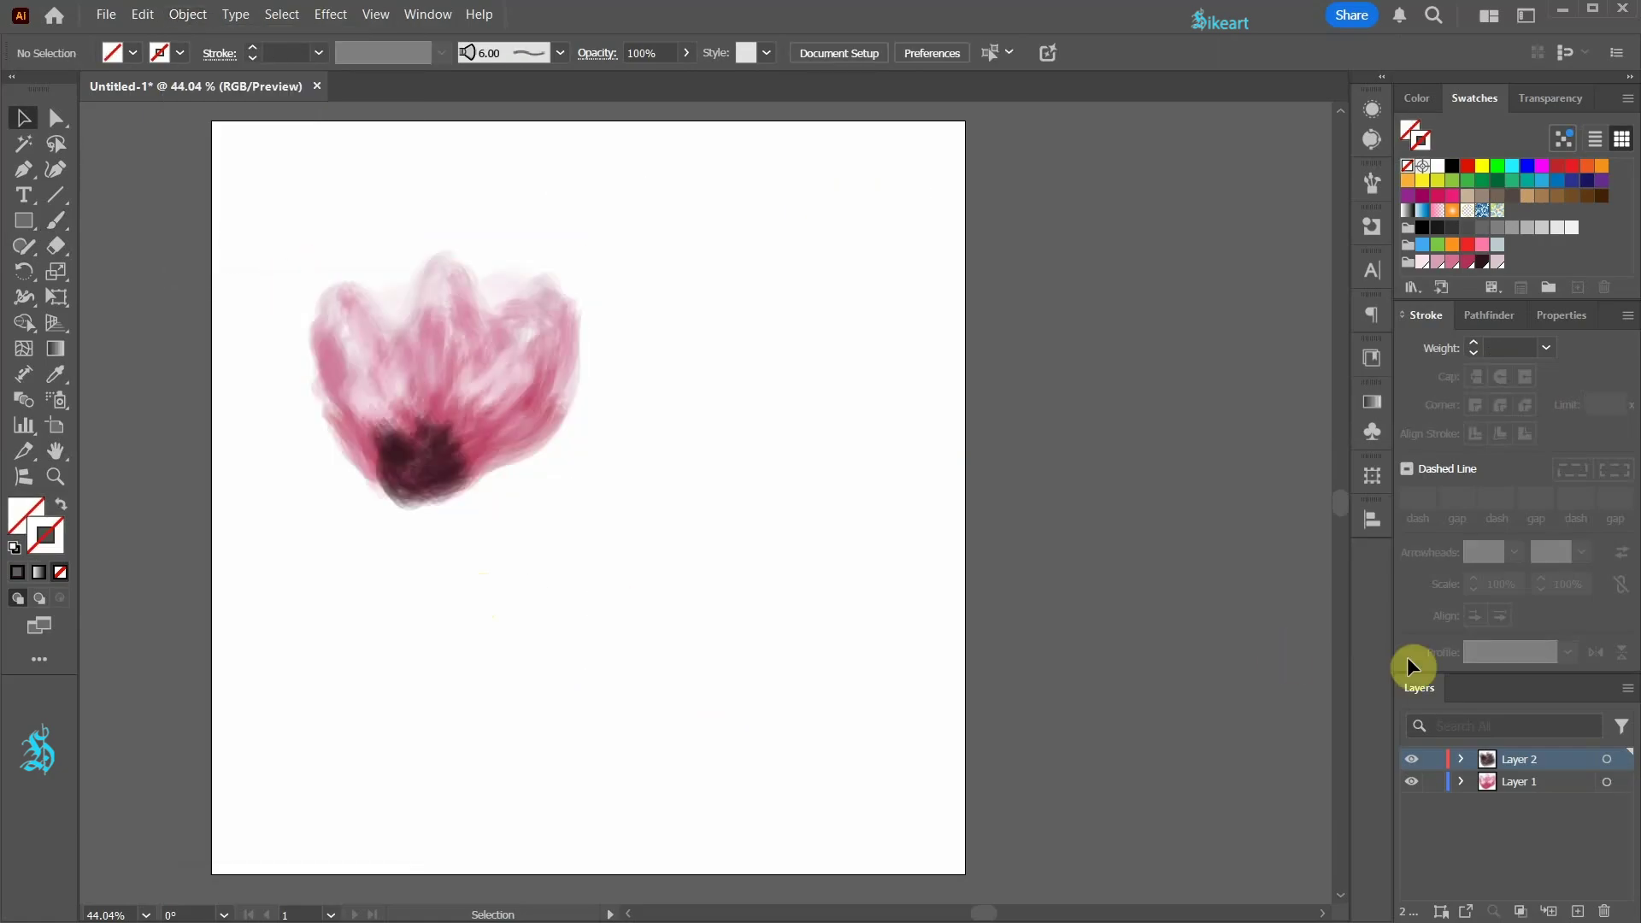
- Duplicate the Layer 1 petal artwork to the right of the flower and merge the copy into one shape with Unite
{"action": "left_click", "coordinate": [1607, 781]}
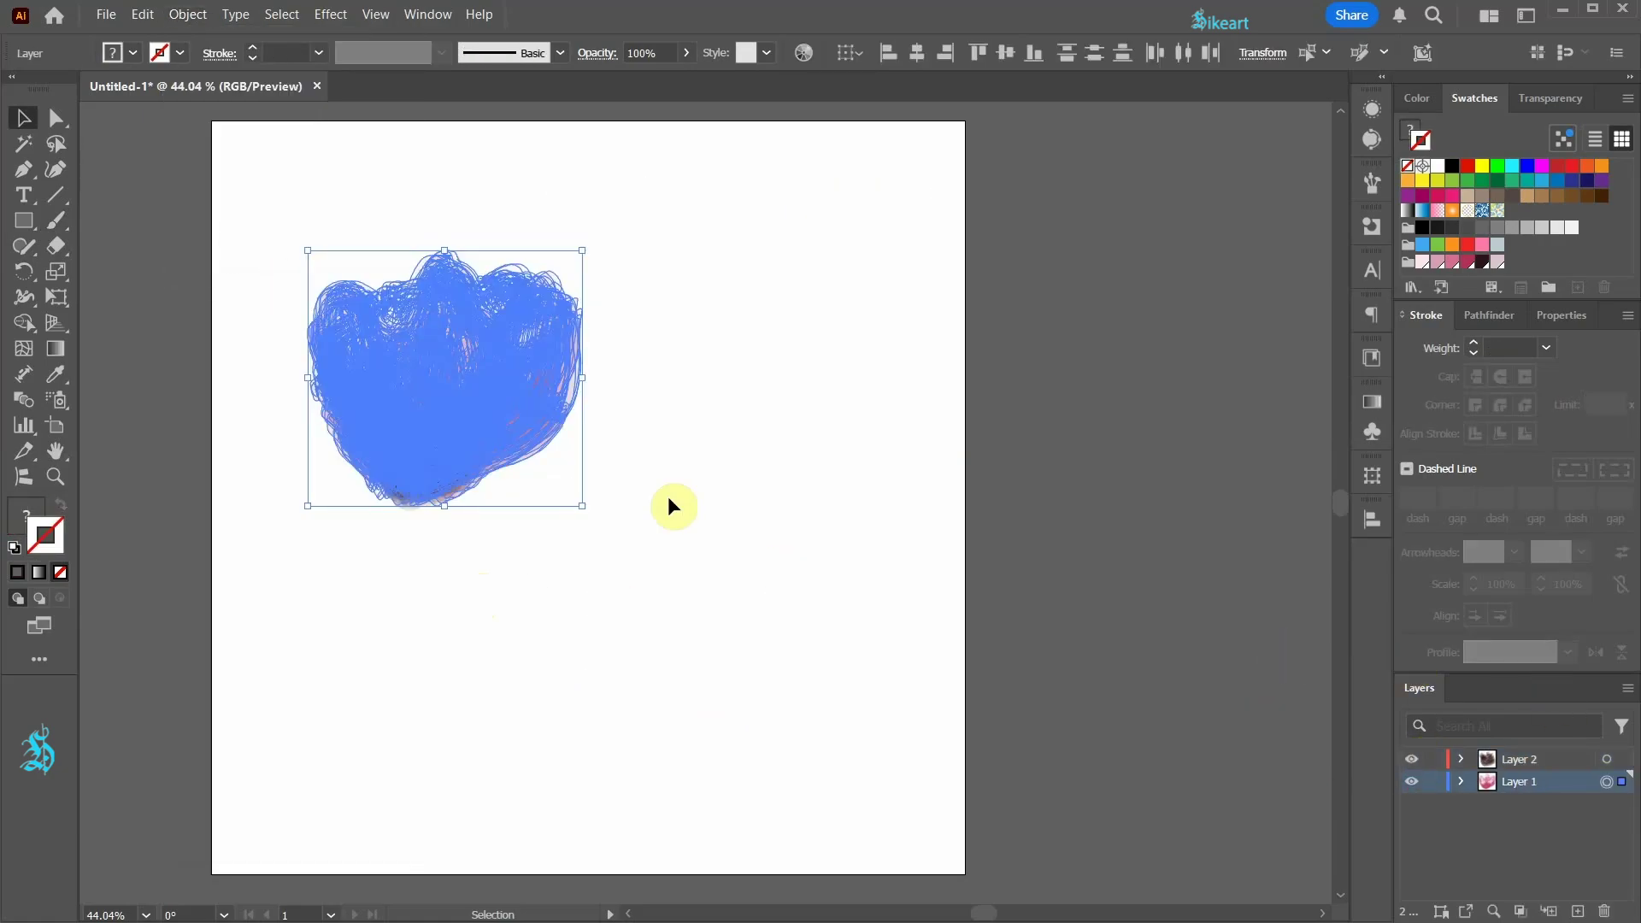
{"action": "left_click_drag", "start_coordinate": [586, 367], "coordinate": [900, 369]}
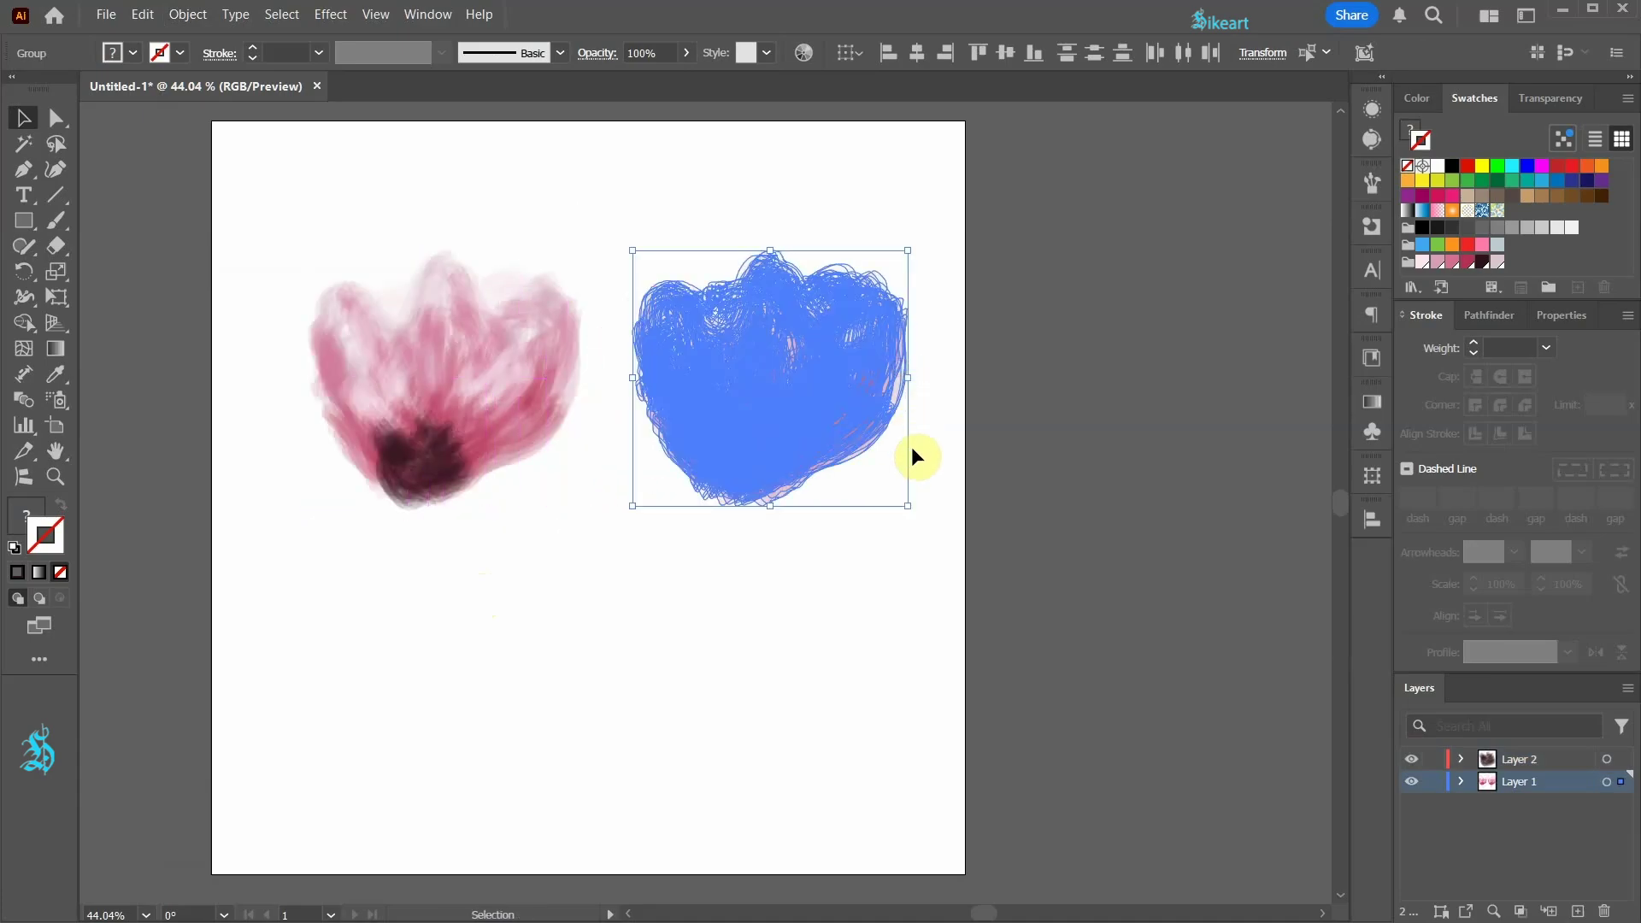
{"action": "left_click", "coordinate": [1479, 316]}
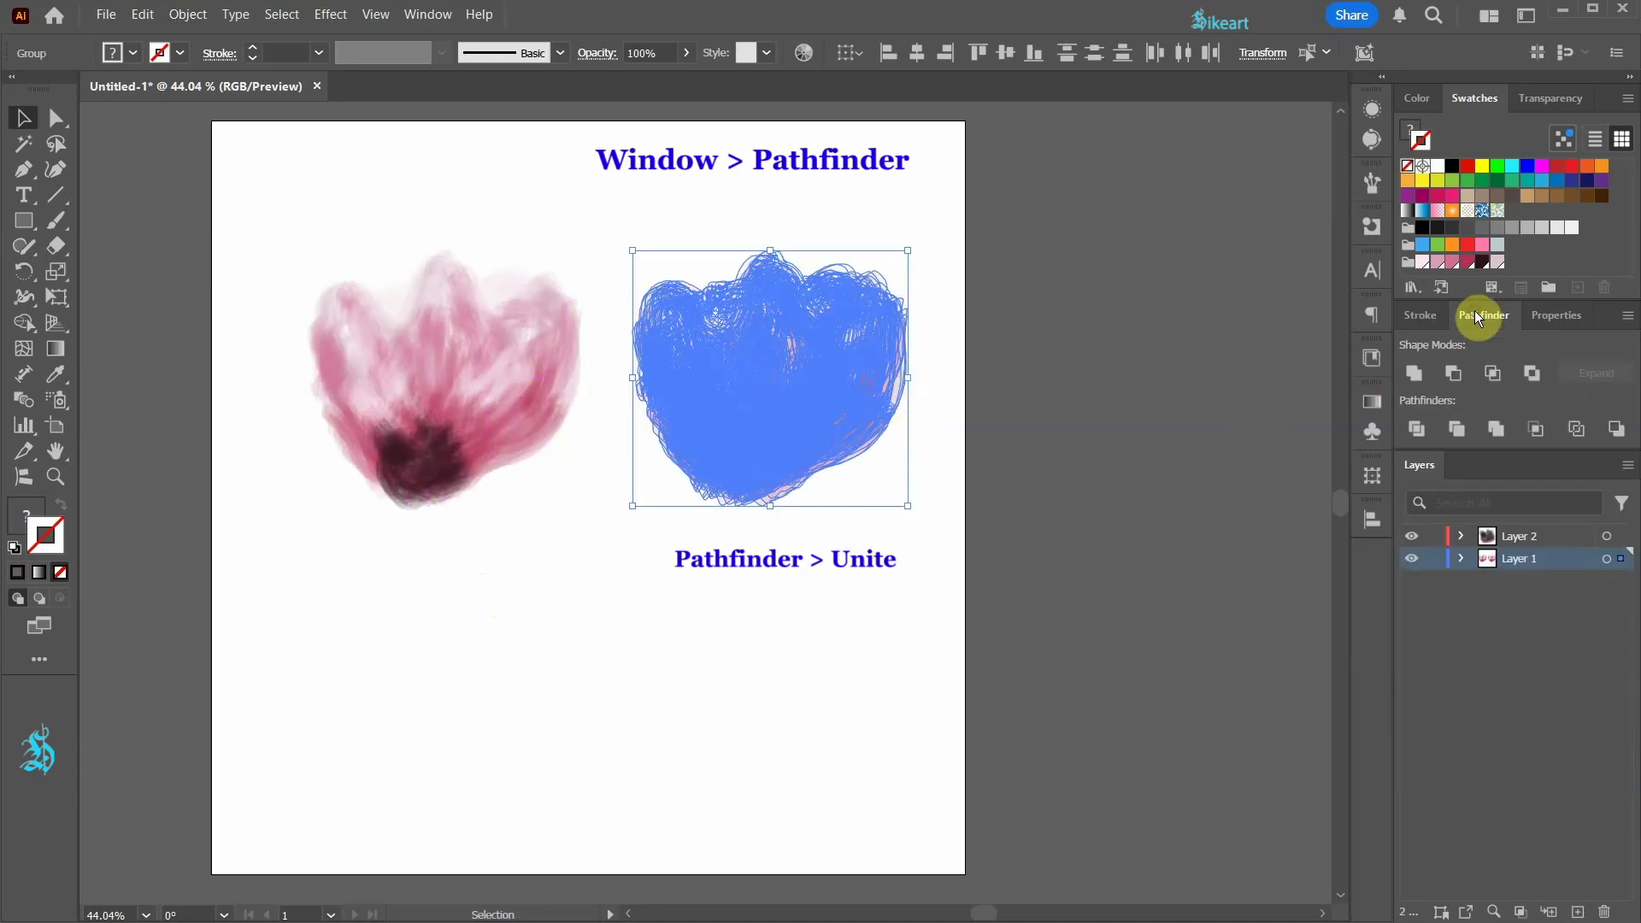
{"action": "left_click", "coordinate": [1413, 372]}
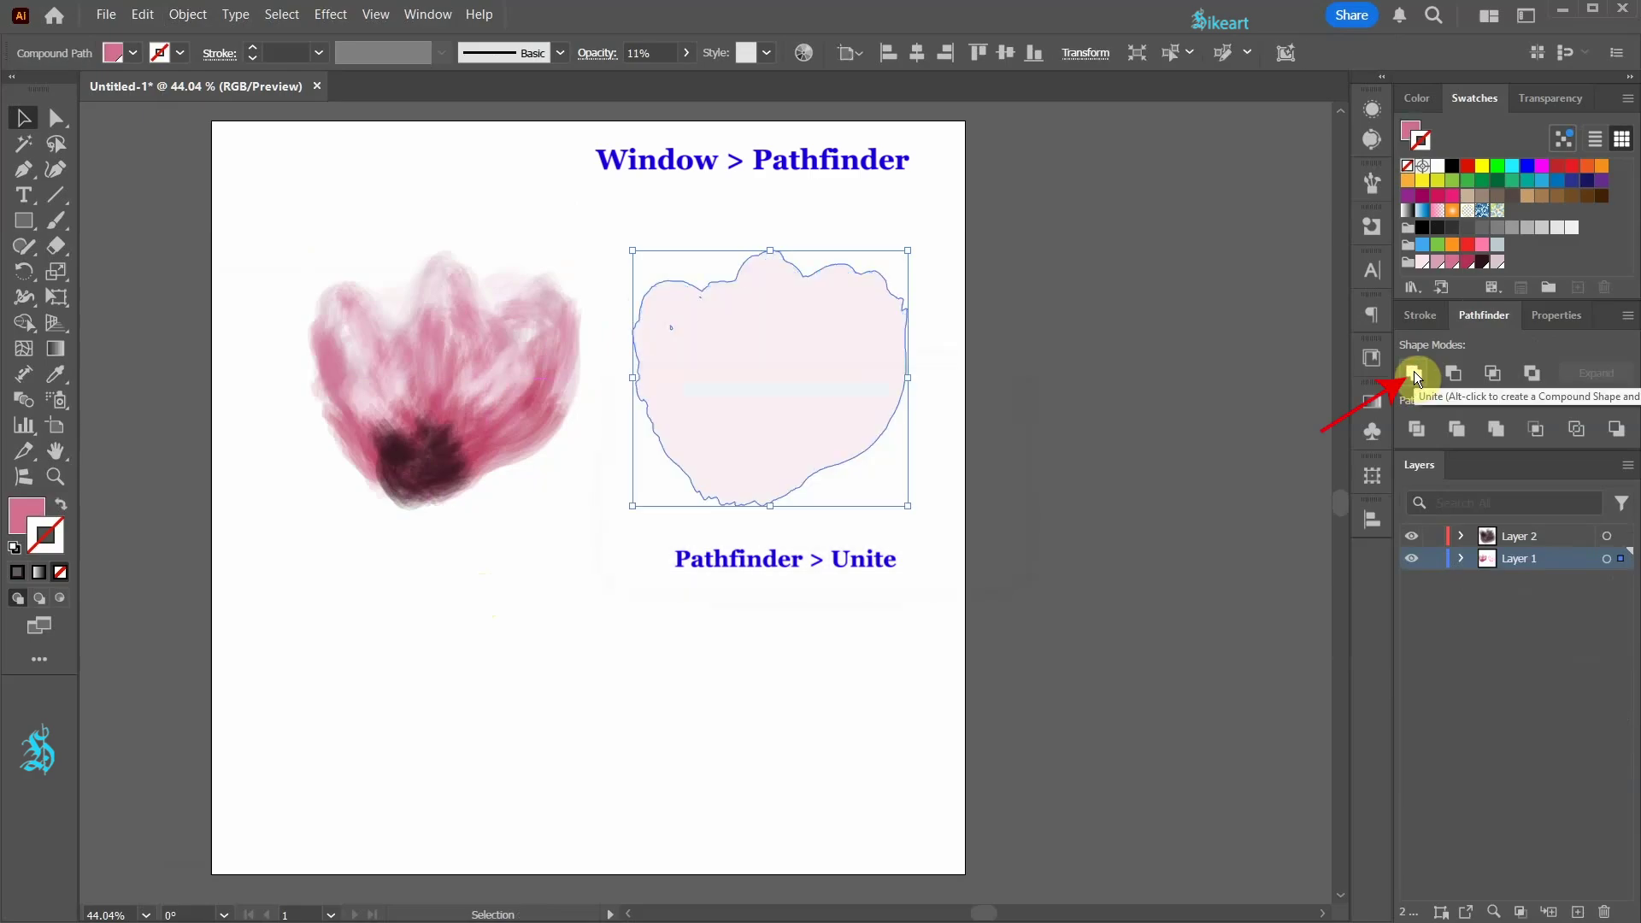
- Show the united petal shape's fill color and set the shape's opacity to 38%
{"action": "left_click", "coordinate": [24, 510]}
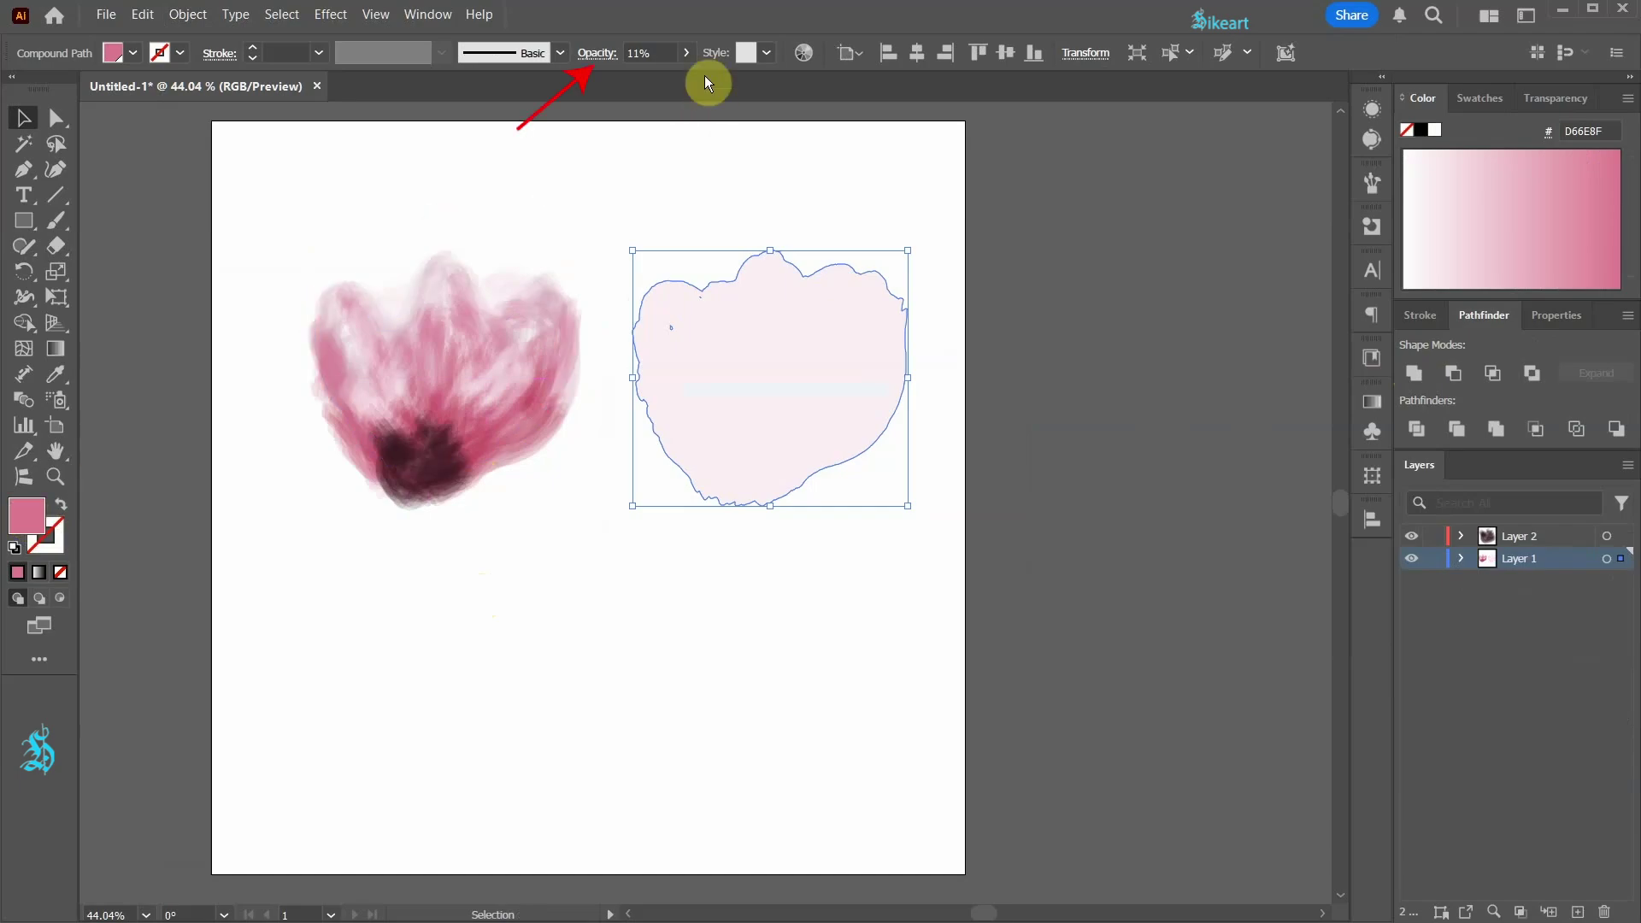
{"action": "left_click", "coordinate": [688, 53]}
{"action": "left_click_drag", "start_coordinate": [619, 77], "coordinate": [639, 81]}
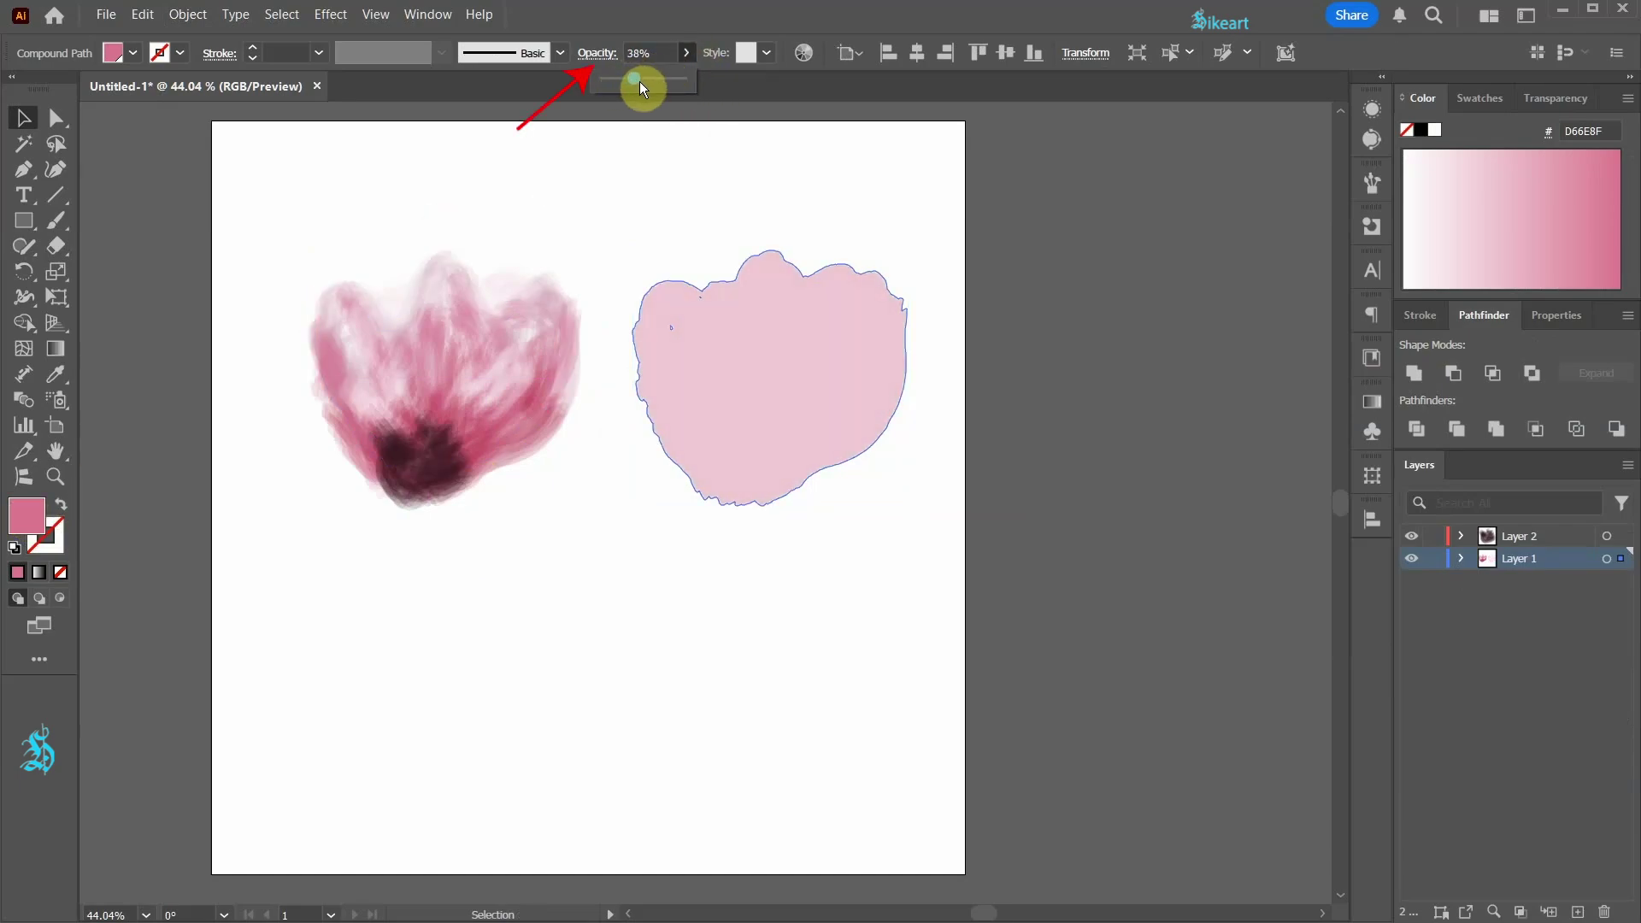
- Fill the united petal shape with a linear gradient and color its first stop with the palest pink maki swatch
{"action": "left_click", "coordinate": [1371, 403]}
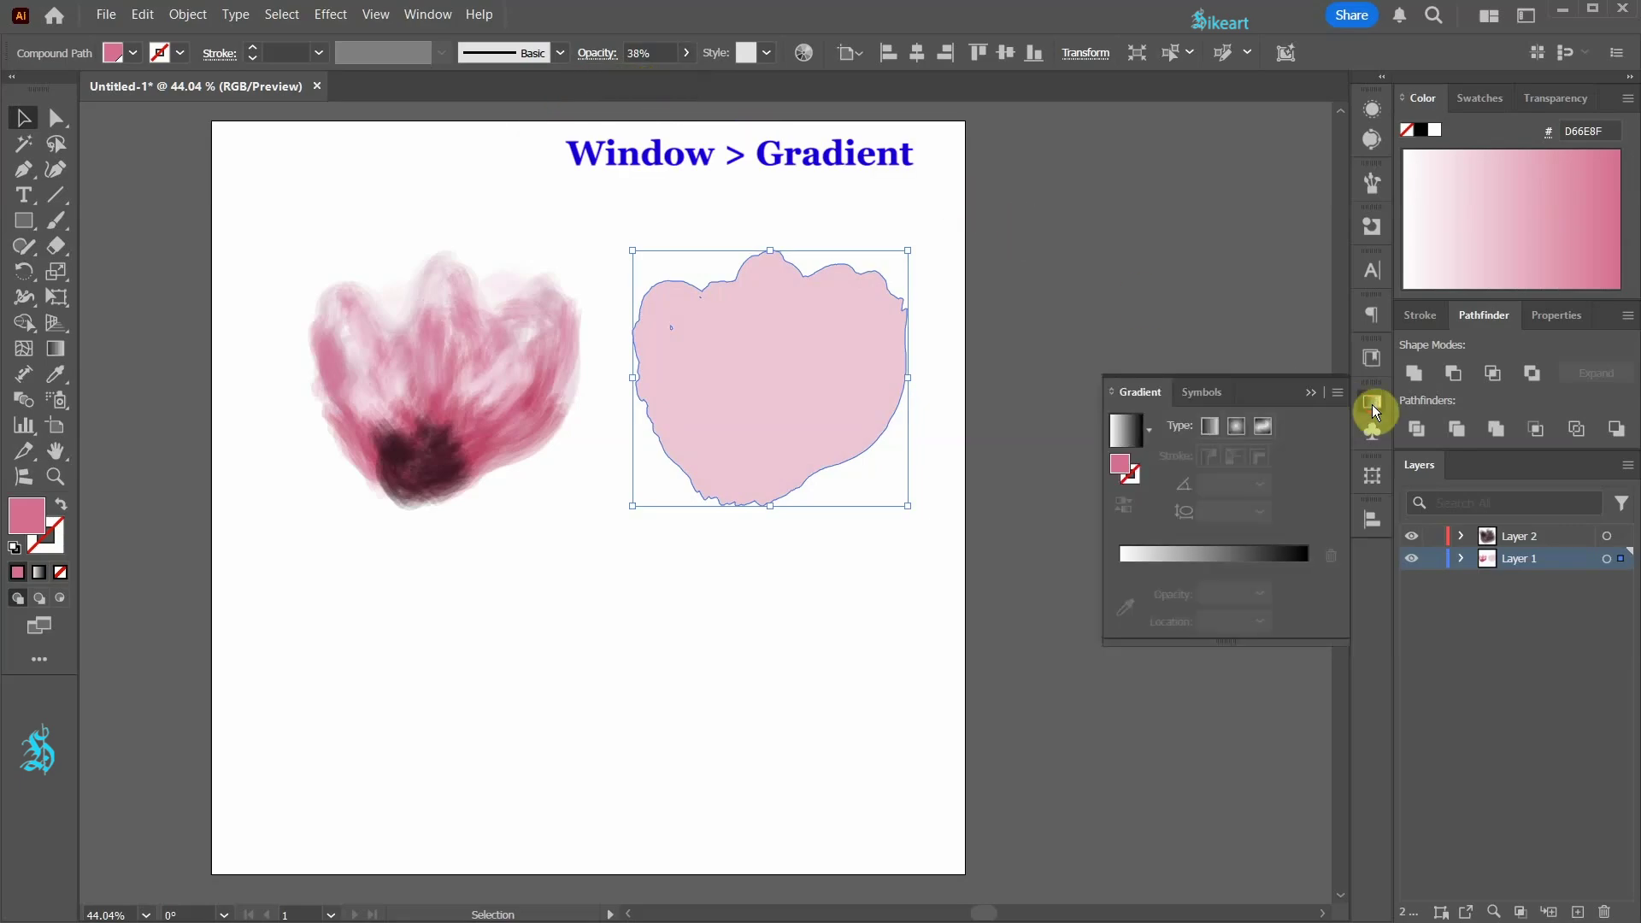
{"action": "left_click", "coordinate": [1120, 434]}
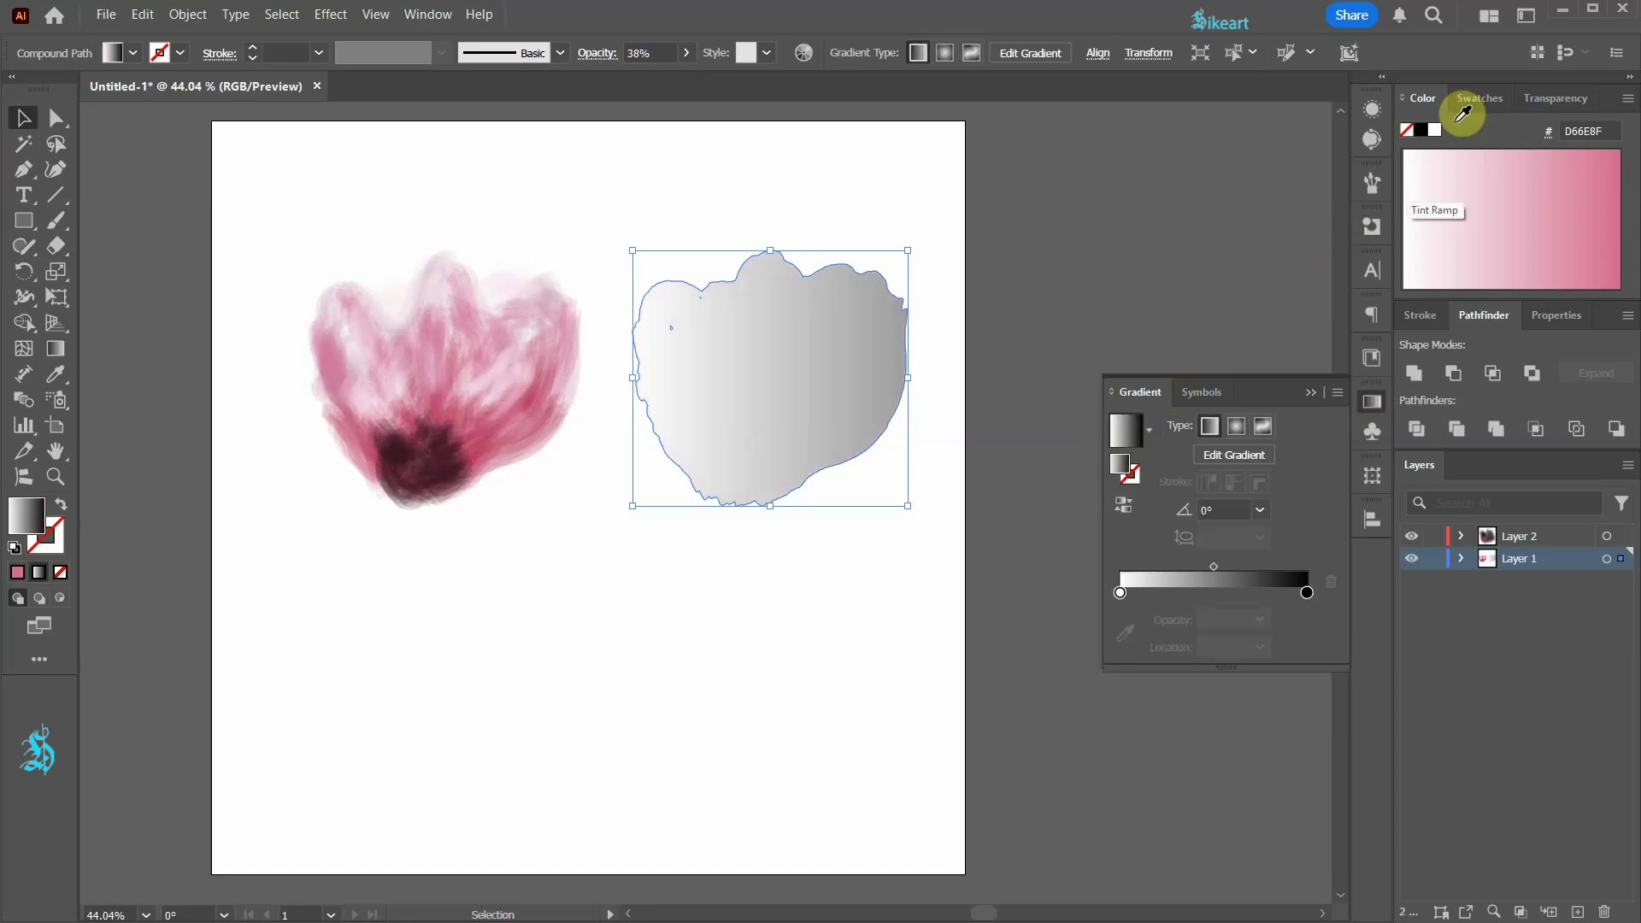
{"action": "left_click", "coordinate": [1477, 97]}
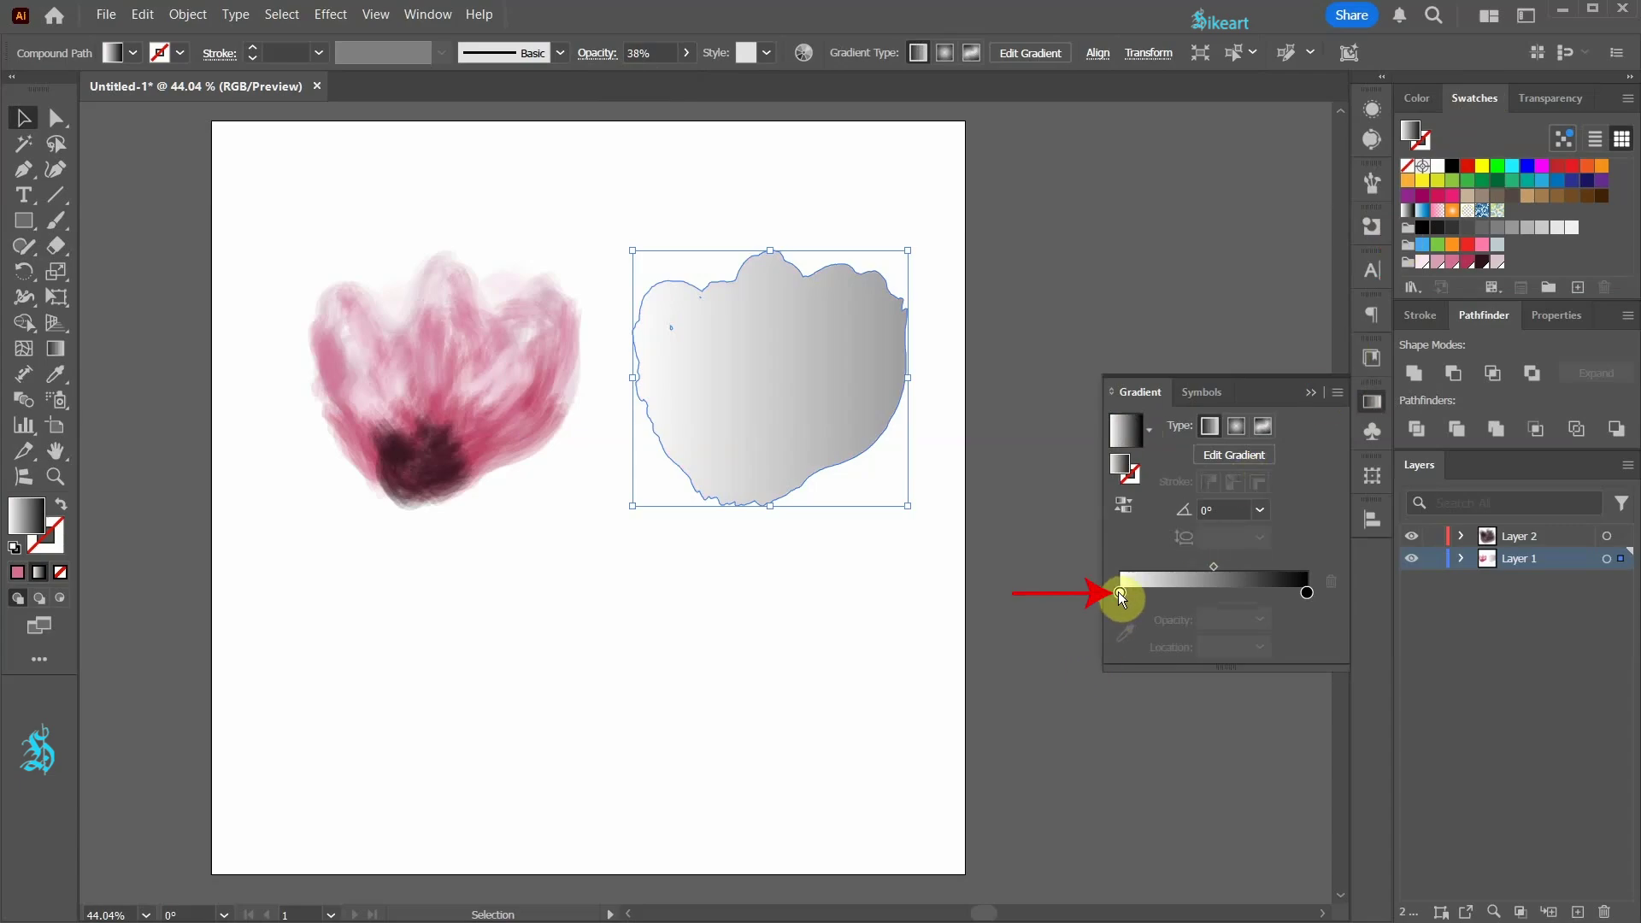
{"action": "left_click", "coordinate": [1120, 591]}
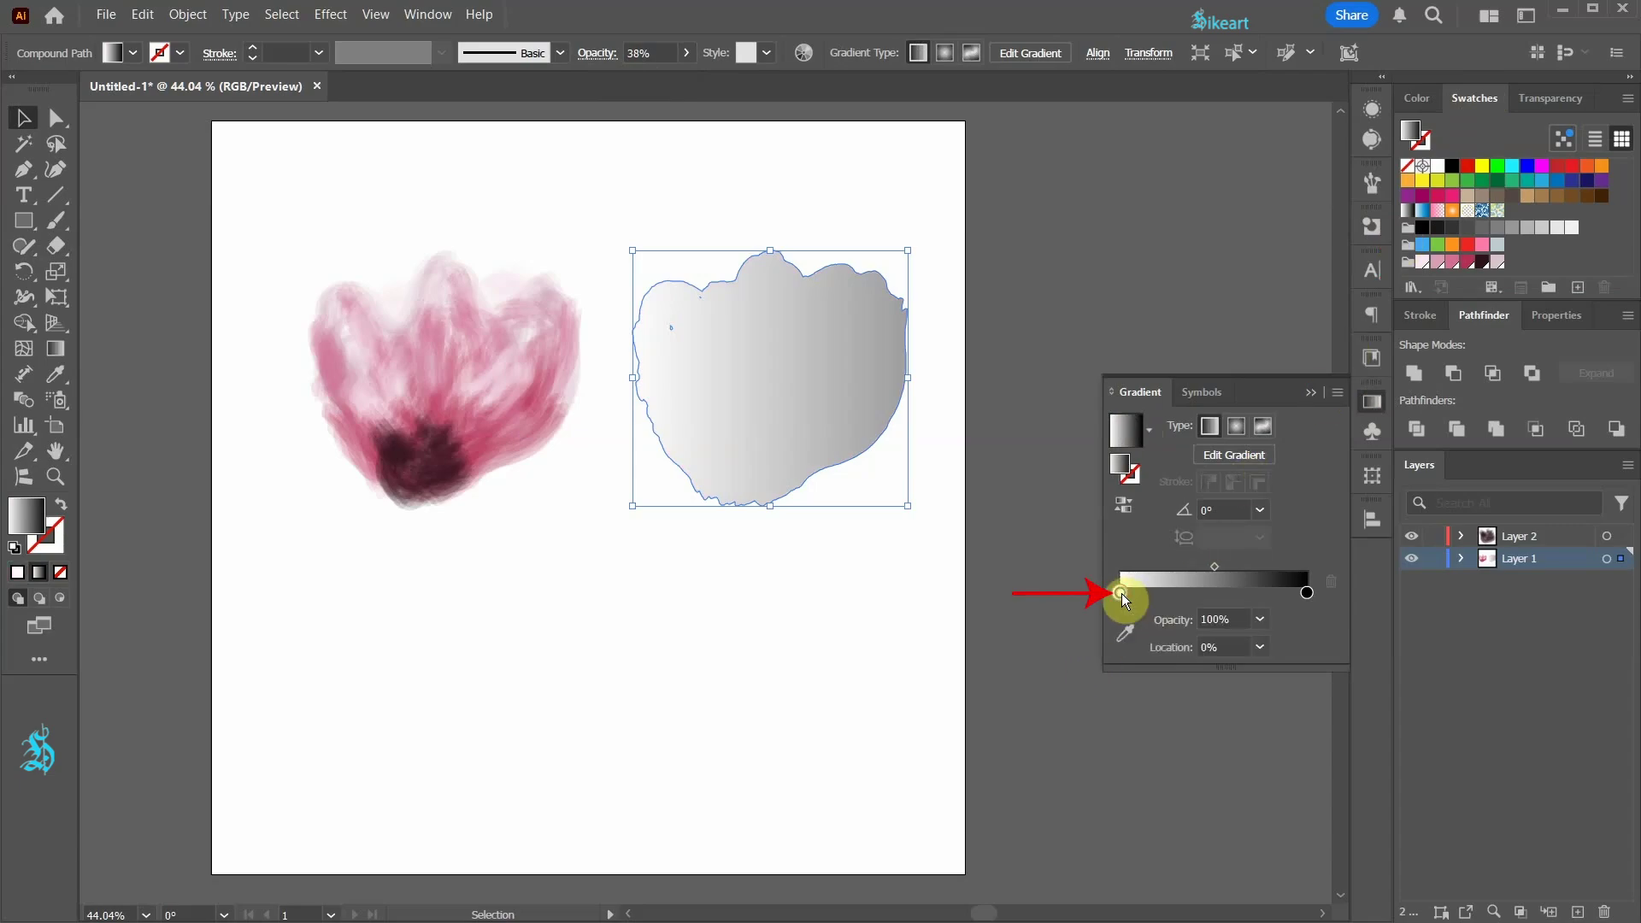
{"action": "key", "text": "alt"}
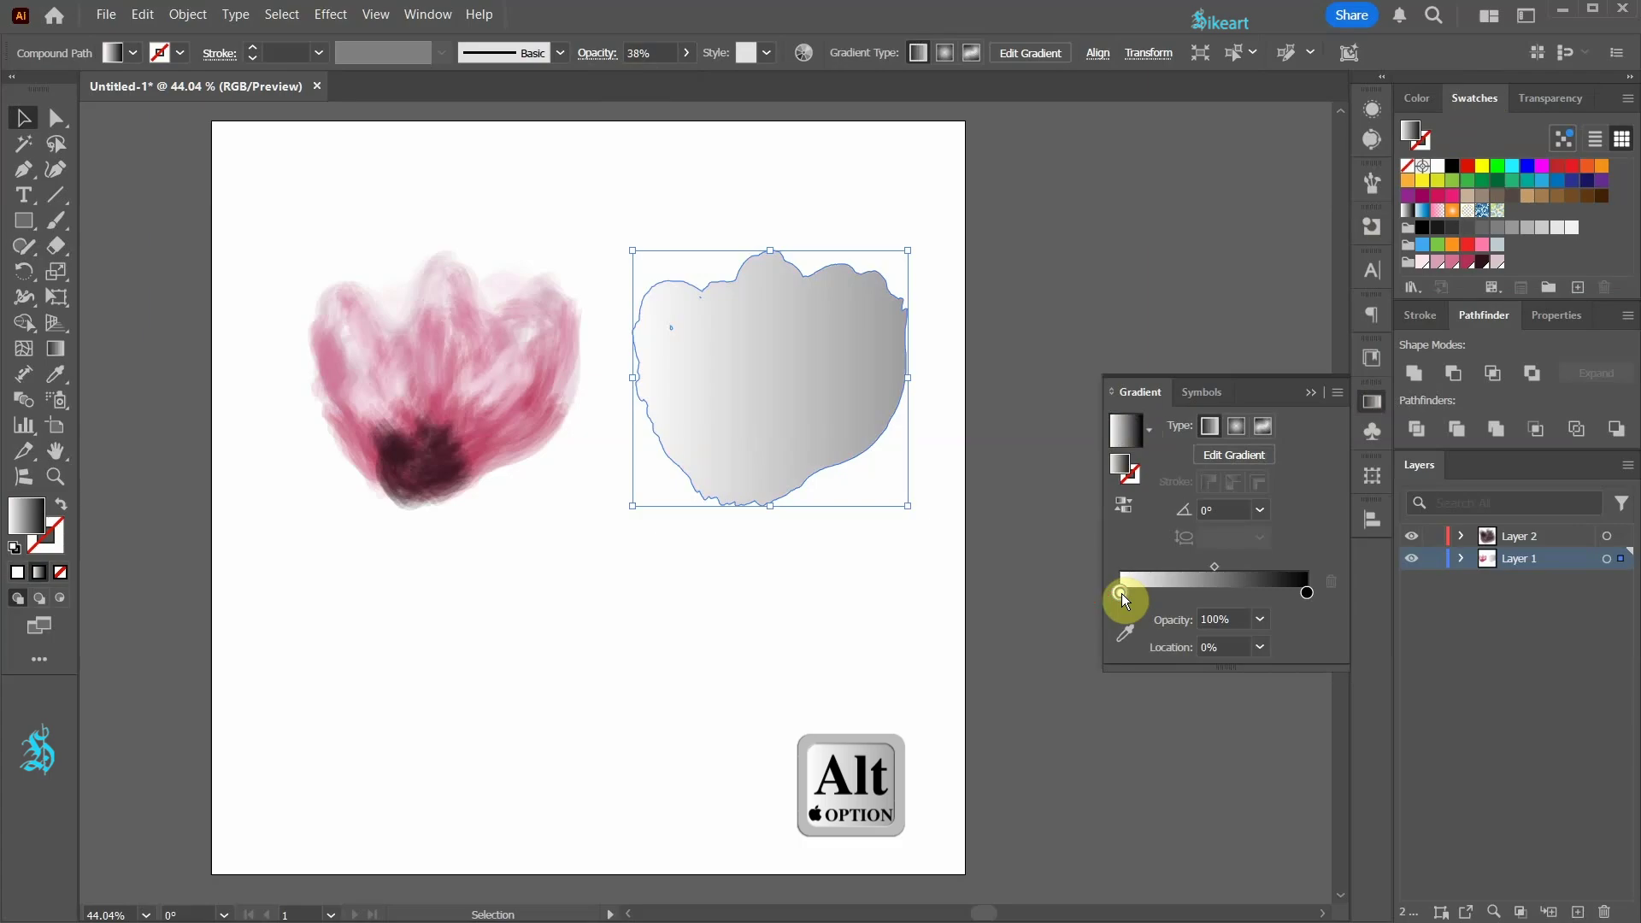
{"action": "left_click", "coordinate": [1421, 264], "text": "alt"}
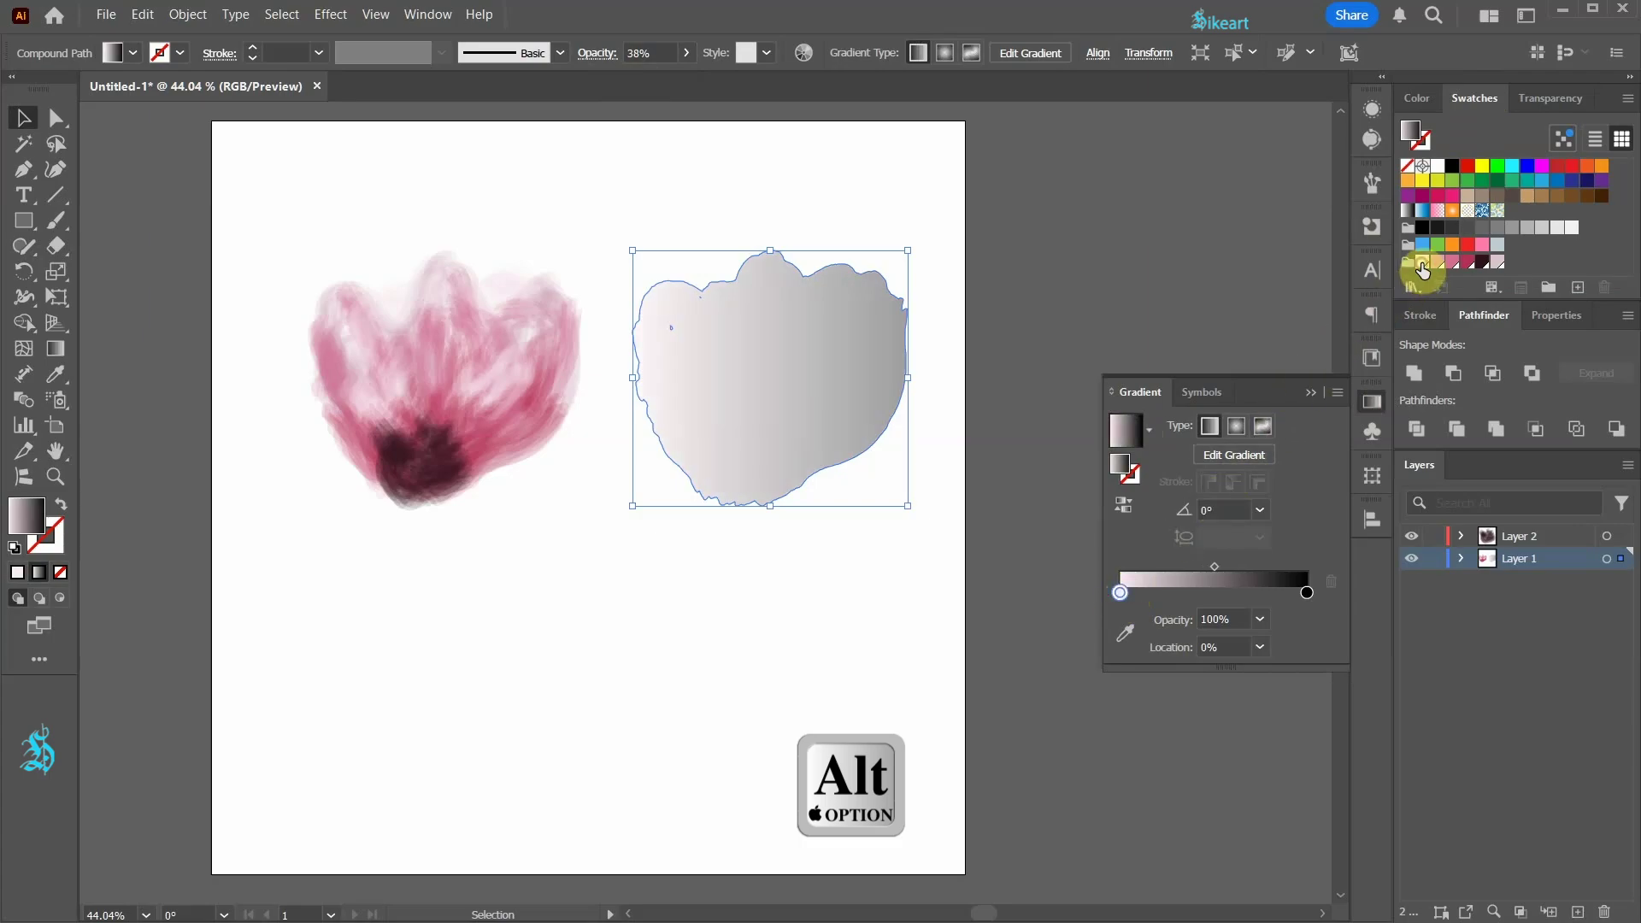
- Add gradient stops at about 22%, midway and 87% in light, medium and deep pink maki swatches, and make the end stop dark maroon
{"action": "left_click", "coordinate": [1162, 593]}
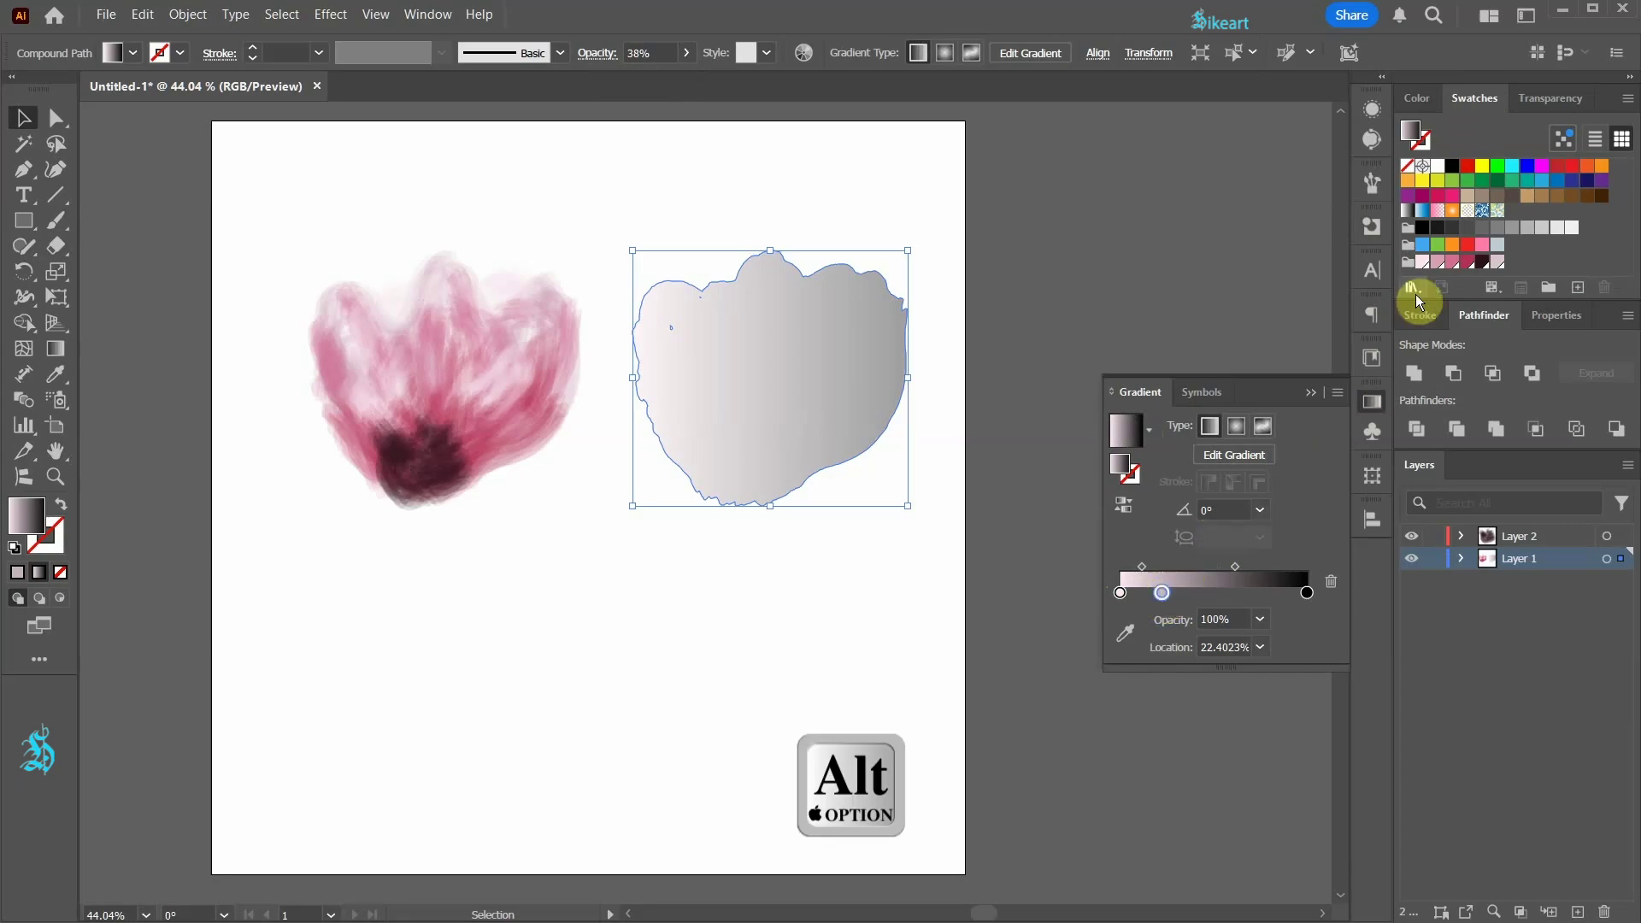
{"action": "left_click", "coordinate": [1435, 265], "text": "alt"}
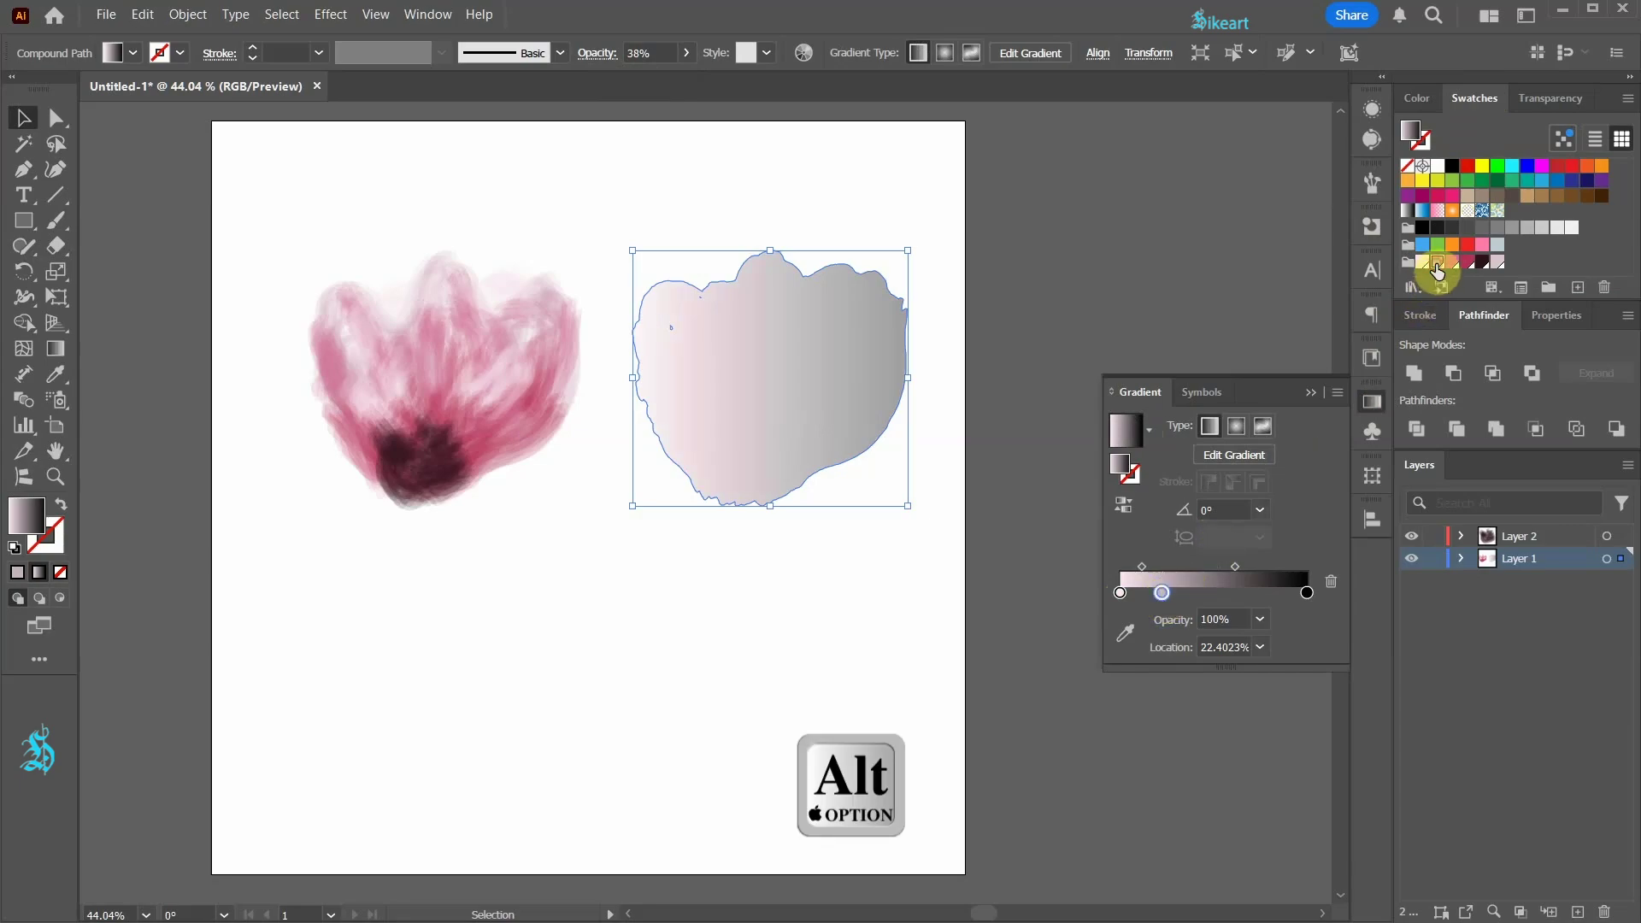
{"action": "left_click", "coordinate": [1222, 593]}
{"action": "left_click", "coordinate": [1442, 262], "text": "alt"}
{"action": "left_click", "coordinate": [1282, 593]}
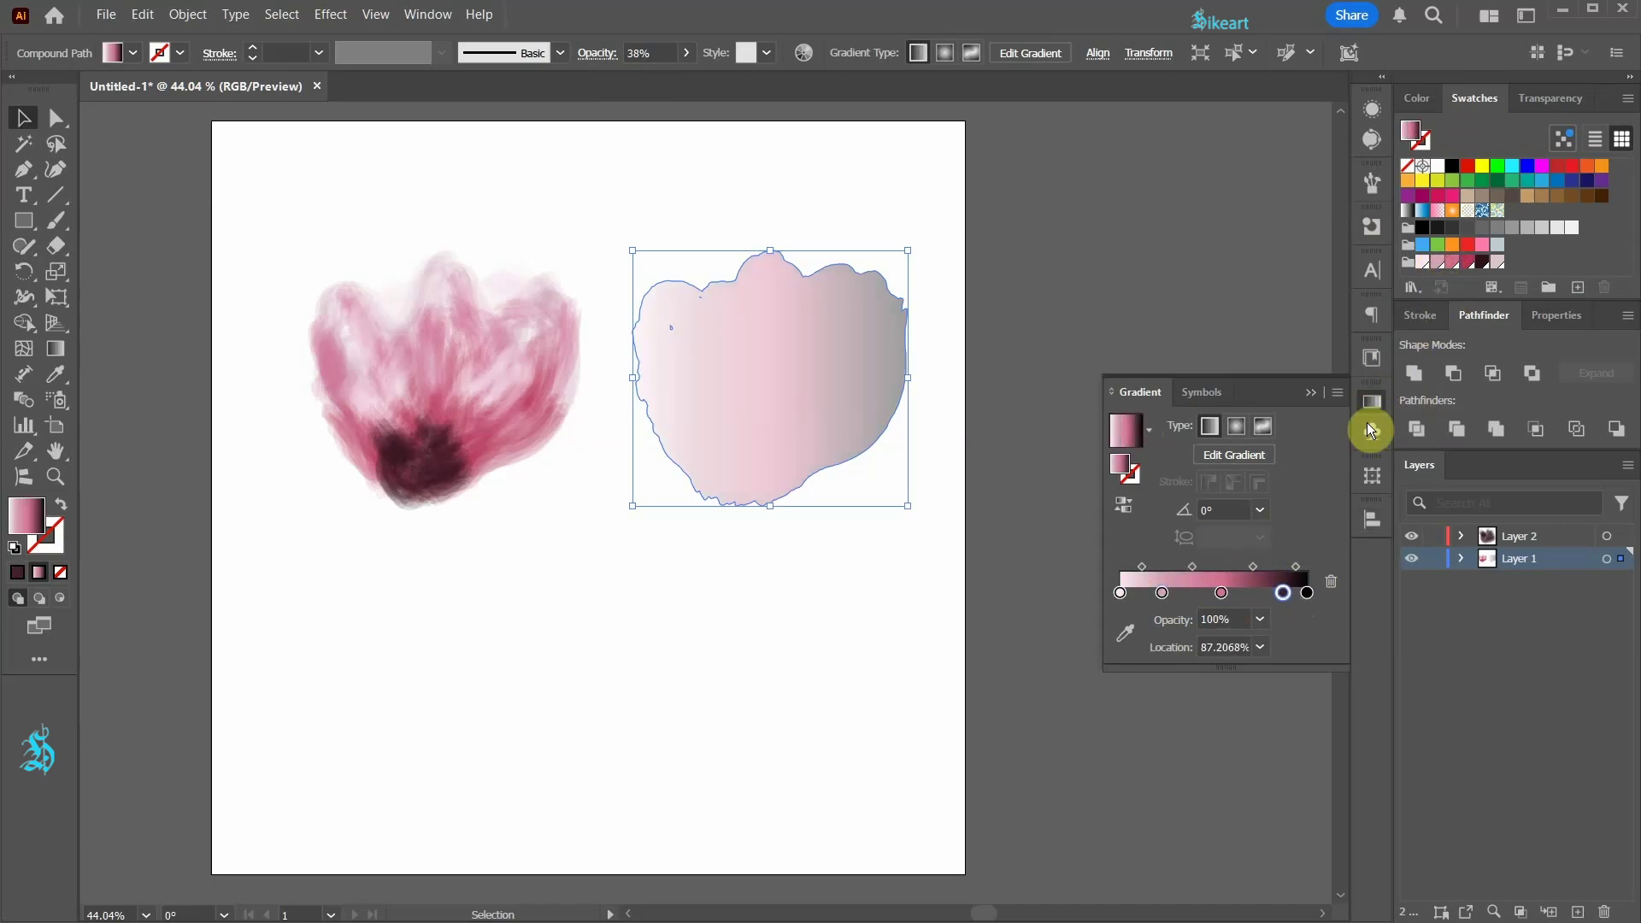
{"action": "left_click", "coordinate": [1456, 262], "text": "alt"}
{"action": "left_click", "coordinate": [1307, 593]}
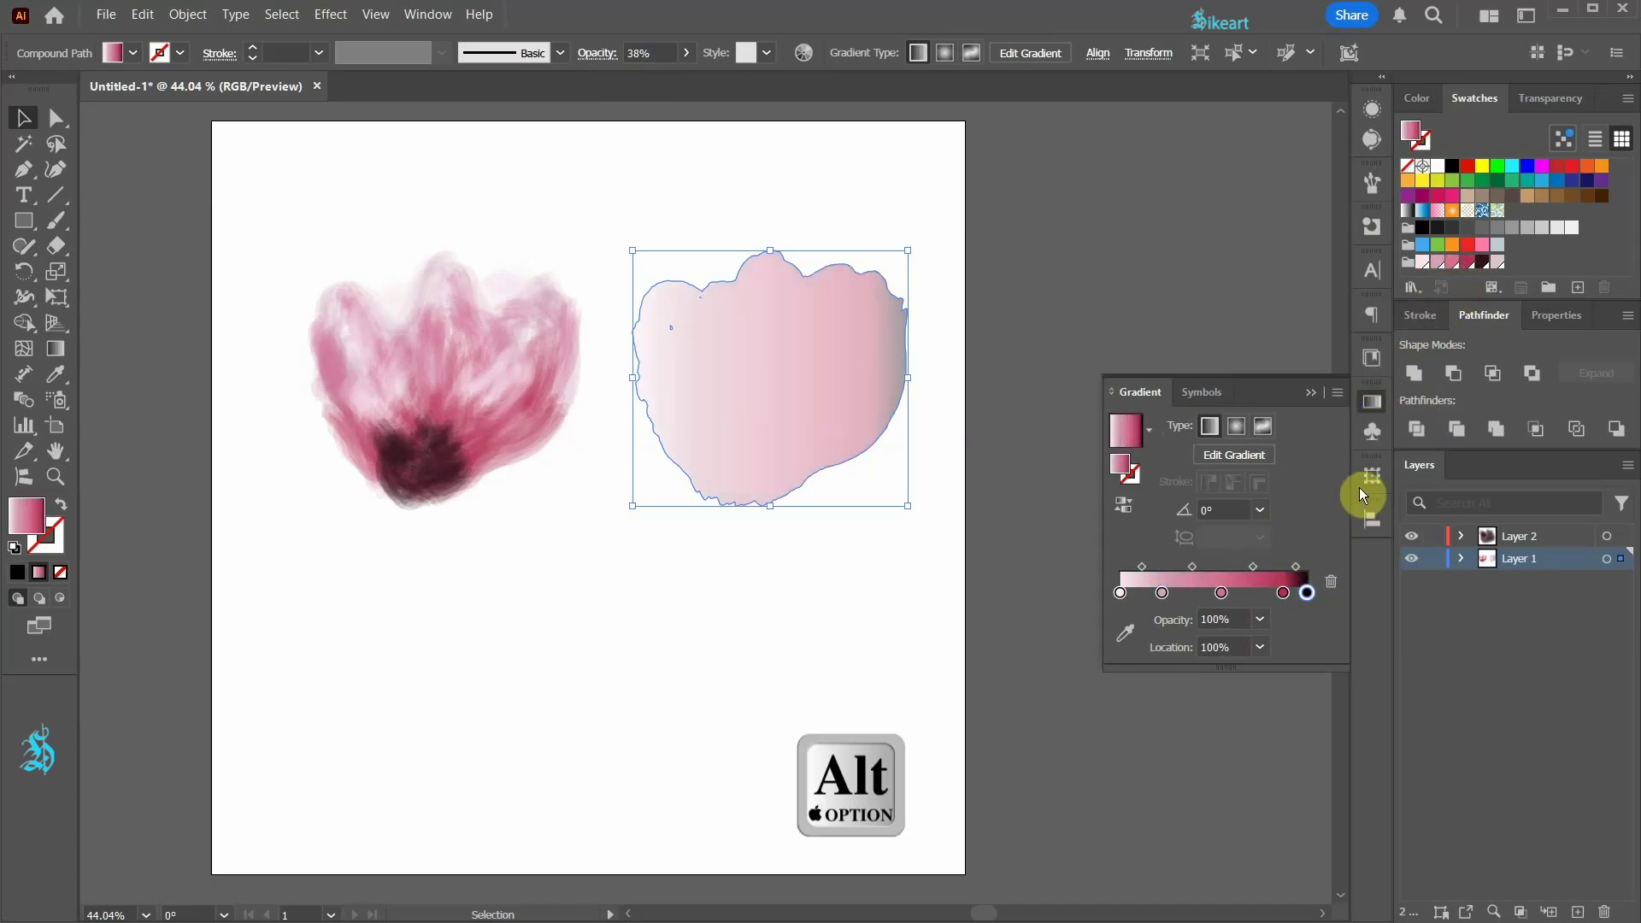
{"action": "left_click", "coordinate": [1480, 264], "text": "alt"}
- Redirect the petal shape's gradient vertically, from the pale petal tips down to the dark base, and deselect the shape
{"action": "key", "text": "g"}
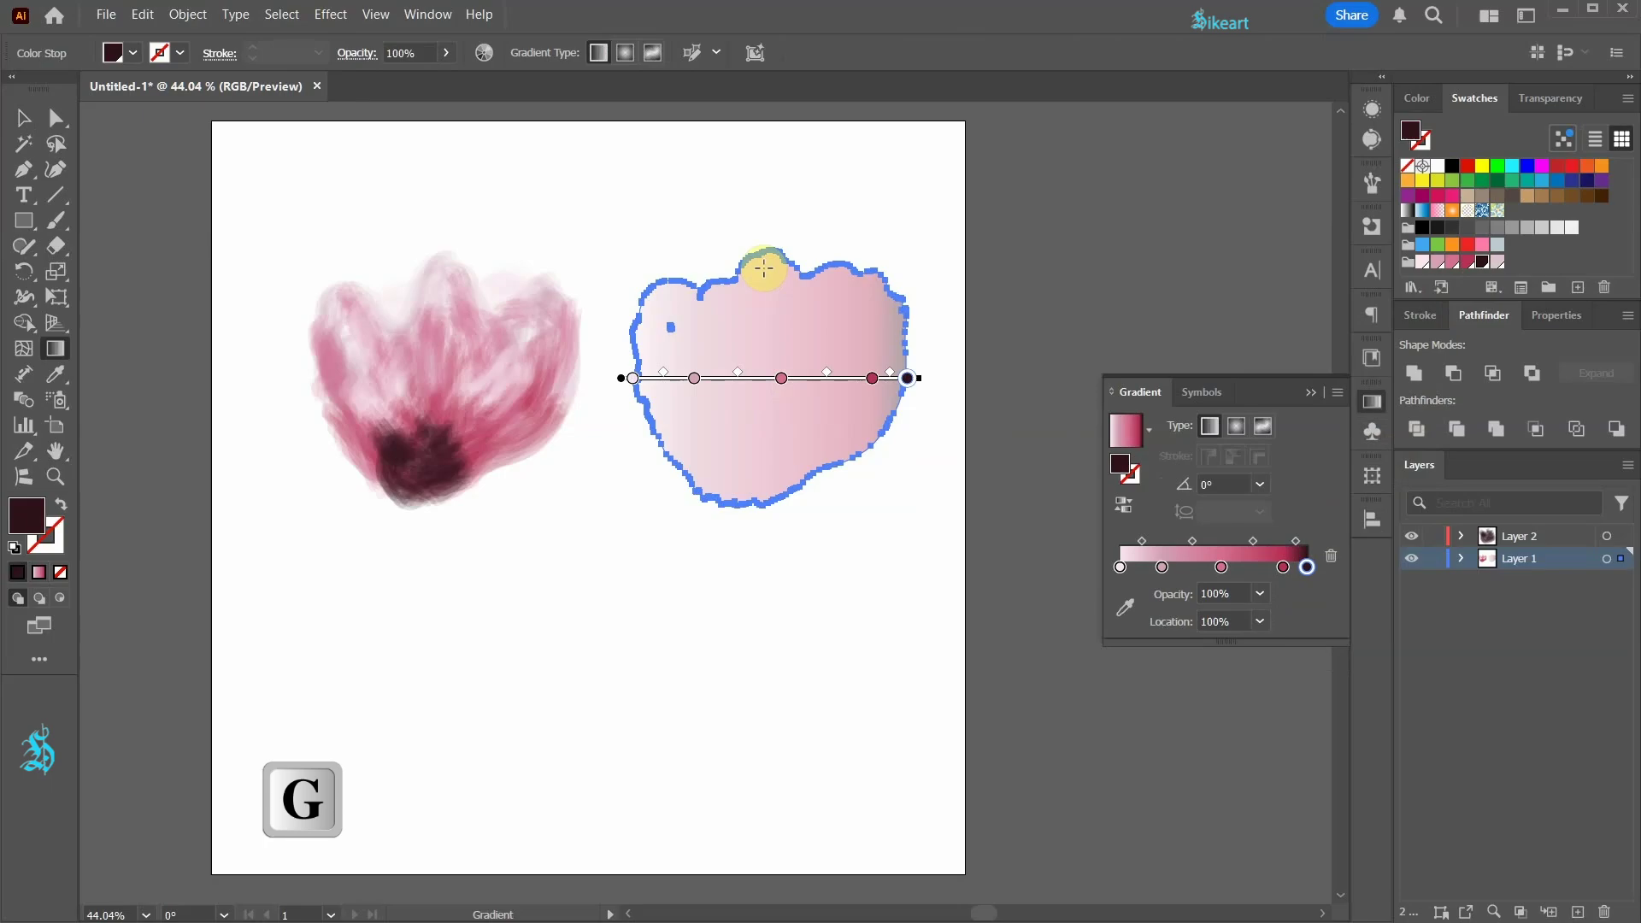
{"action": "left_click_drag", "start_coordinate": [764, 268], "coordinate": [772, 493]}
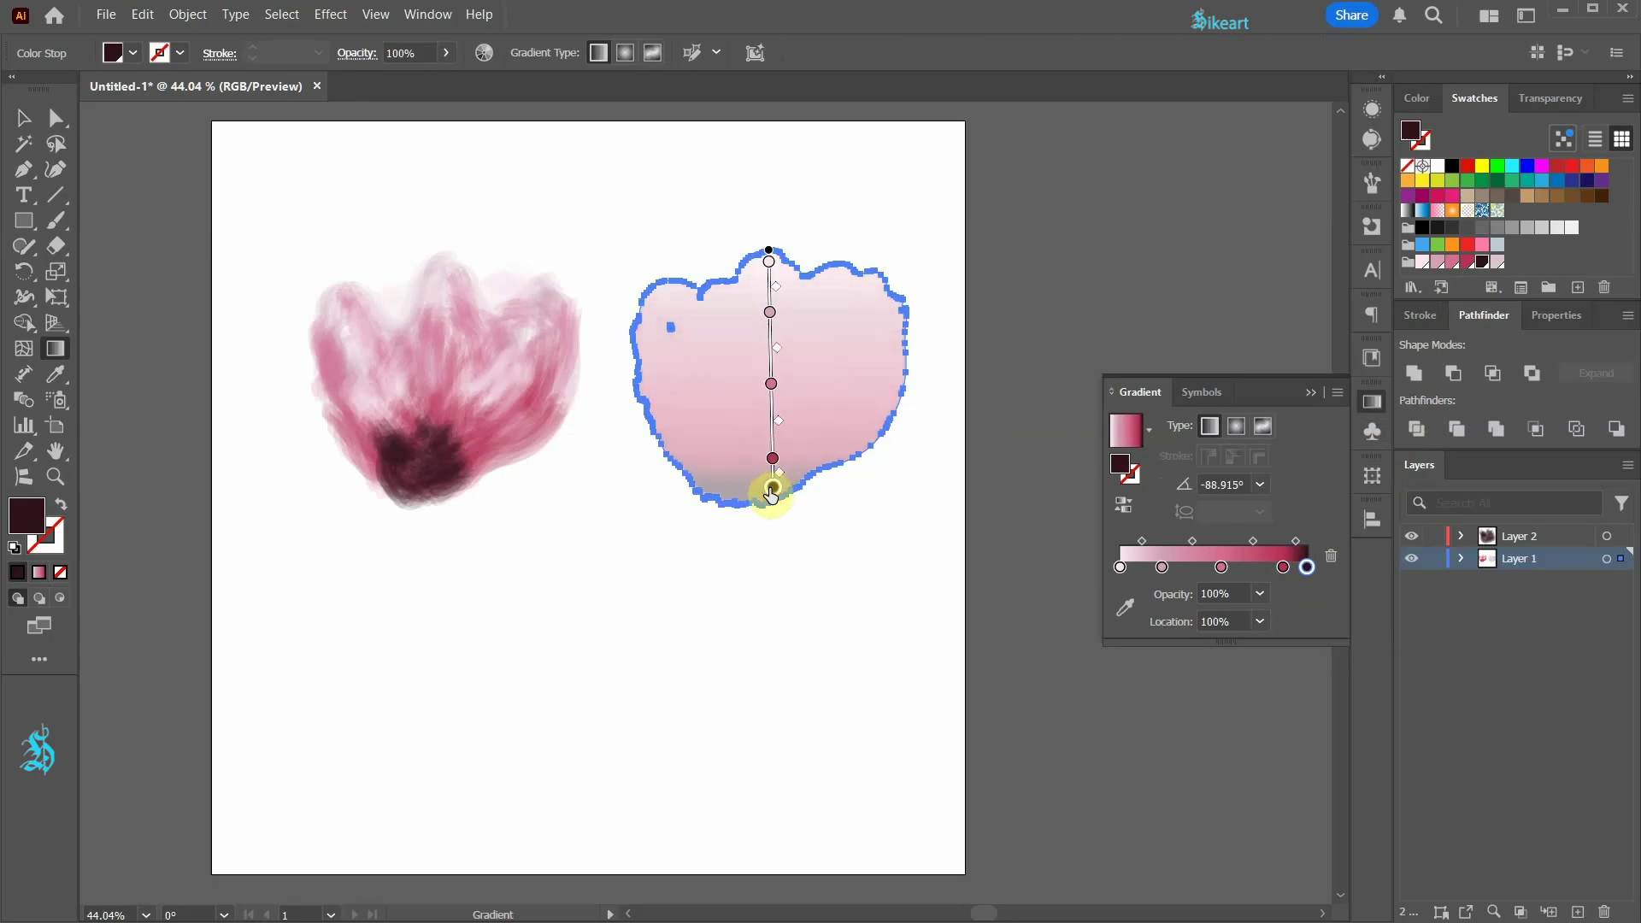
{"action": "left_click", "coordinate": [1310, 393]}
{"action": "key", "text": "v"}
{"action": "left_click", "coordinate": [887, 598]}
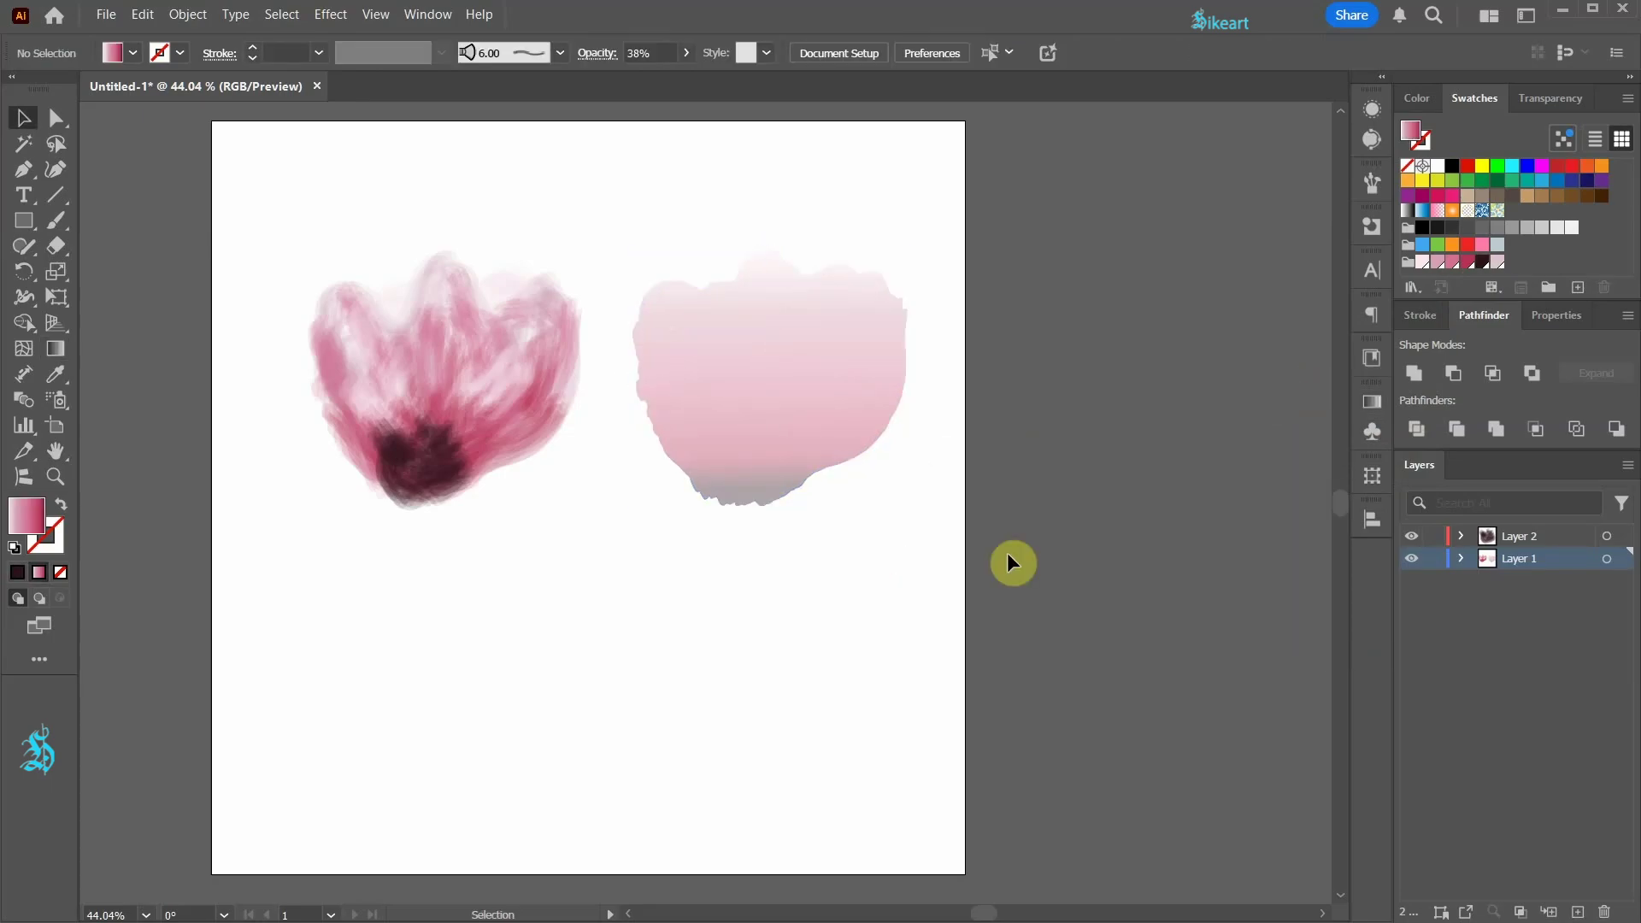
- Lock Layer 2 and group all the petal brush strokes of the original flower
{"action": "left_click", "coordinate": [1432, 538]}
{"action": "left_click_drag", "start_coordinate": [259, 229], "coordinate": [593, 544]}
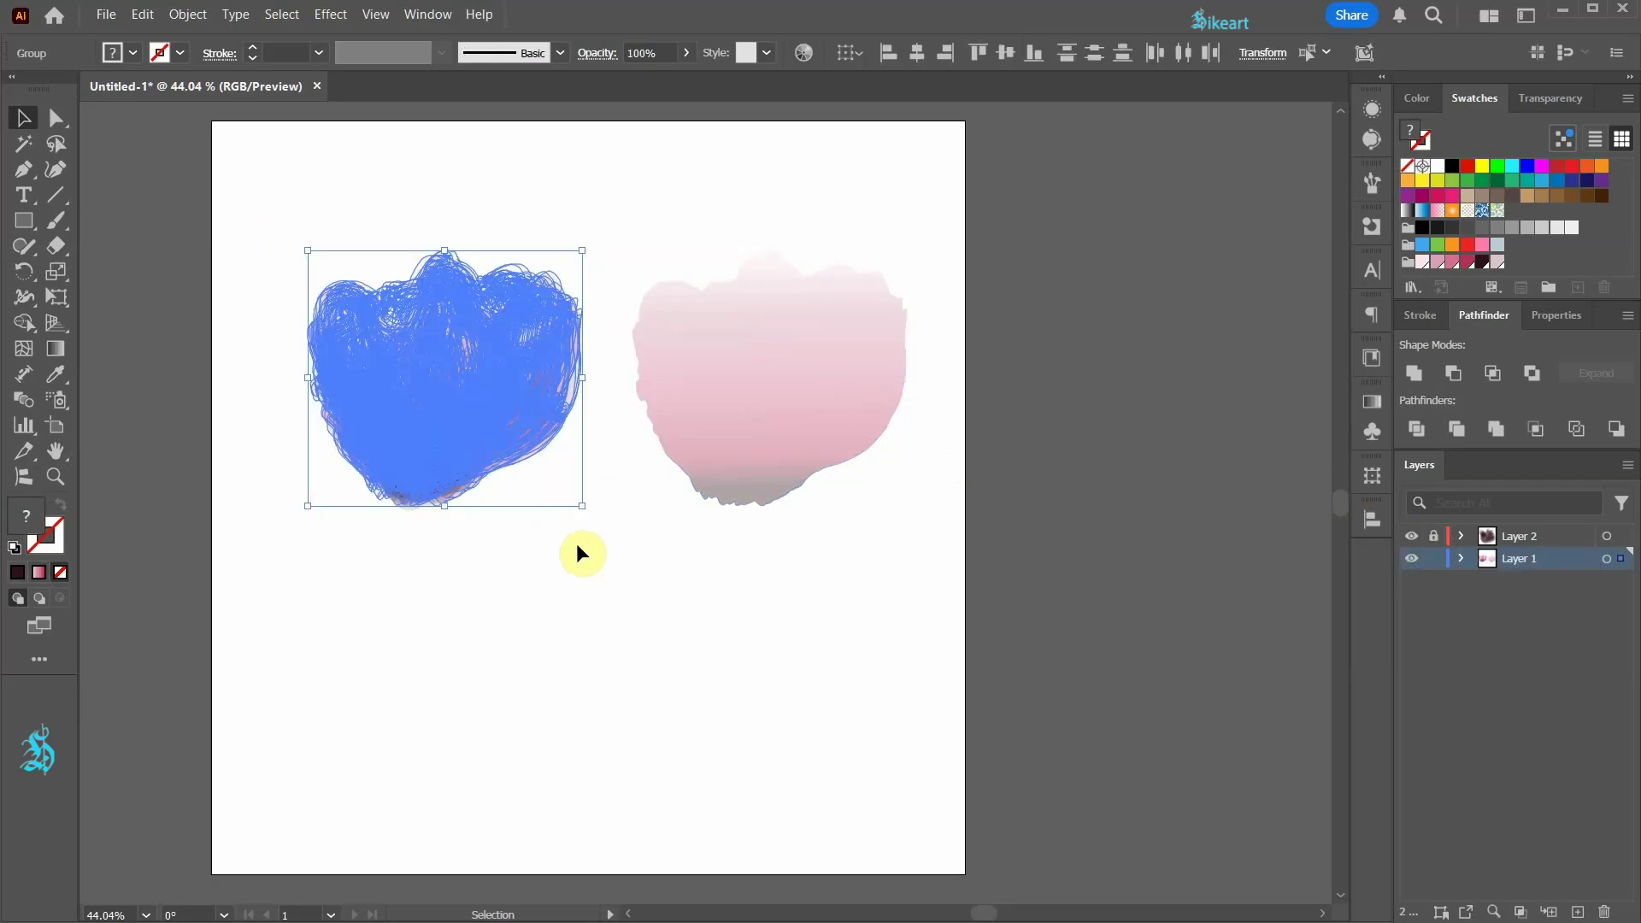
{"action": "key", "text": "ctrl+g"}
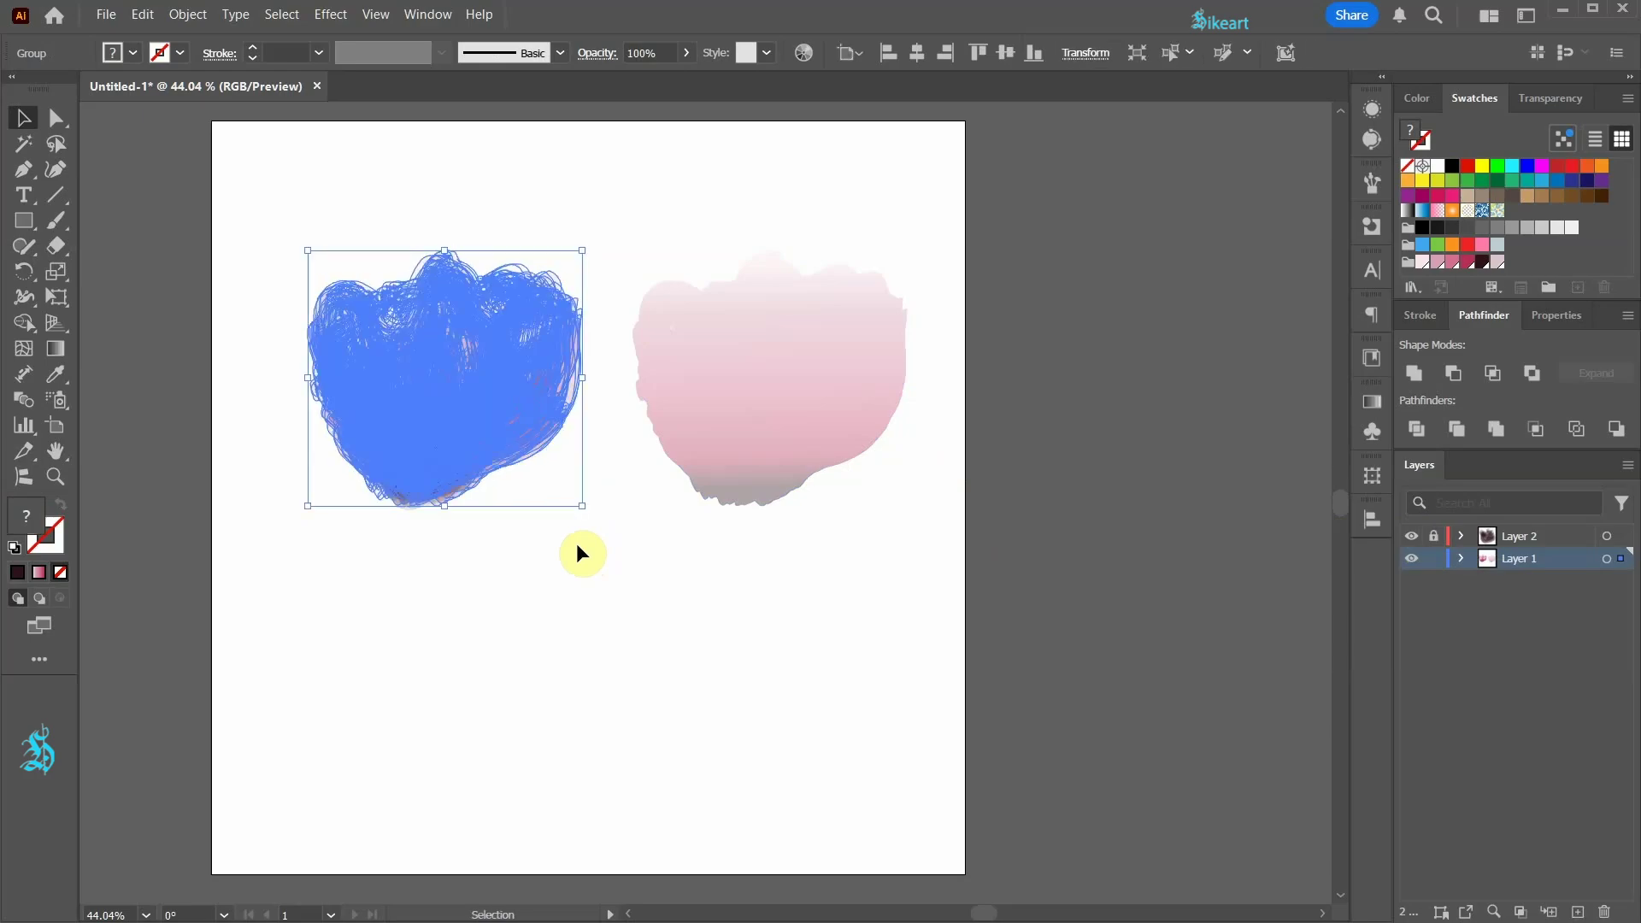
- Add the gradient petal shape to the selection and align it with the petal group using Horizontal Align Center
{"action": "left_click", "coordinate": [740, 380], "text": "shift"}
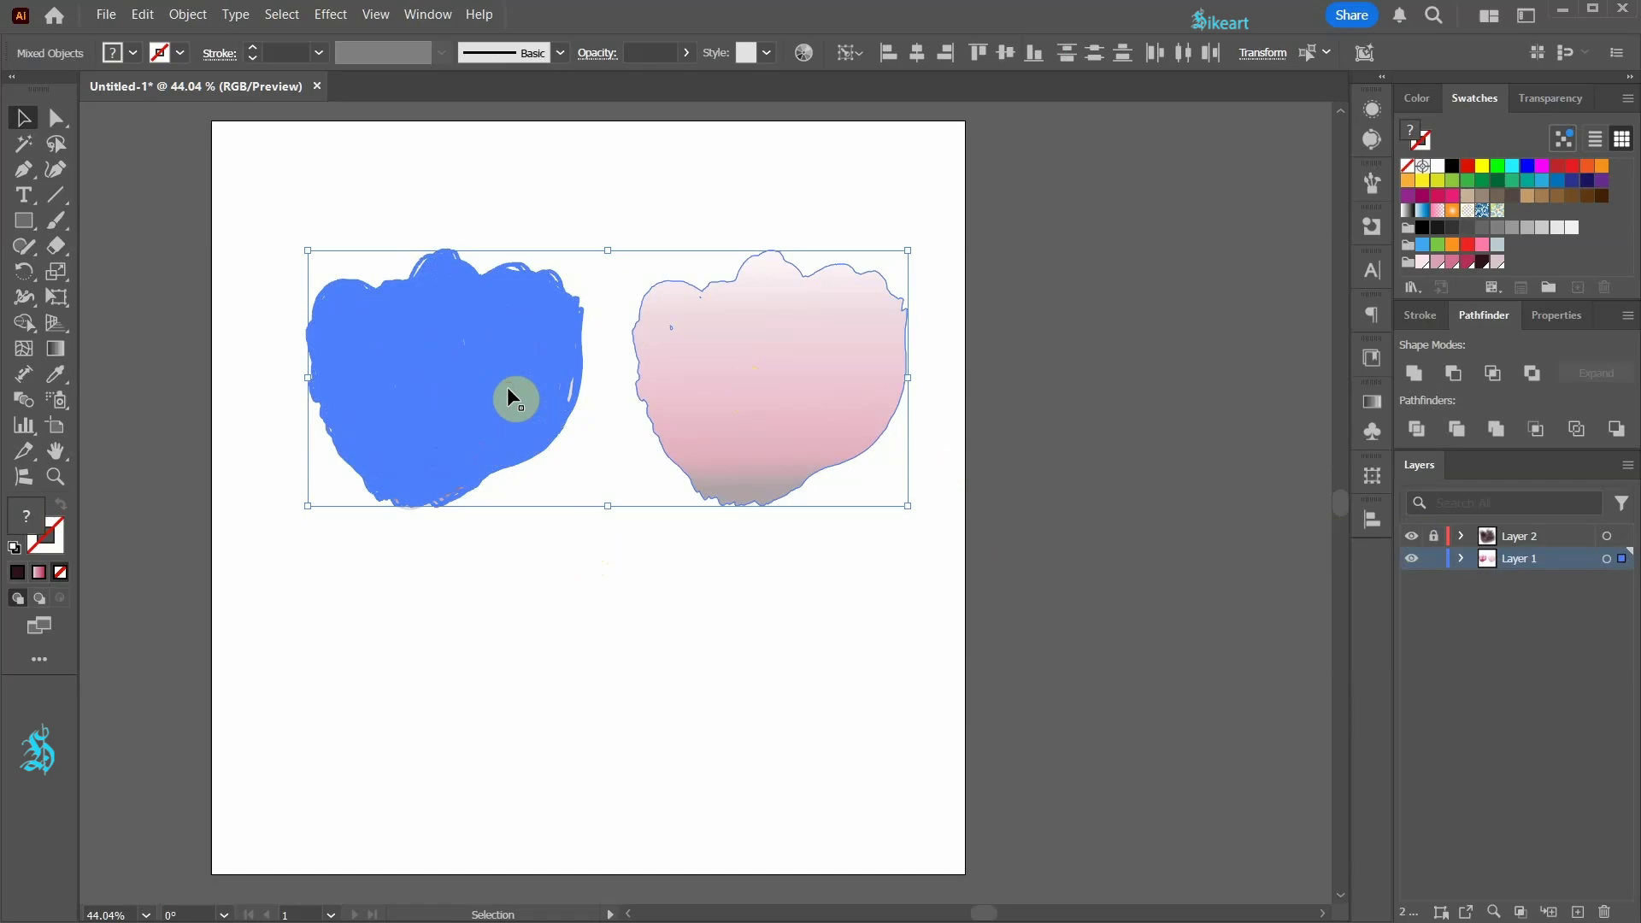
{"action": "left_click", "coordinate": [1369, 520]}
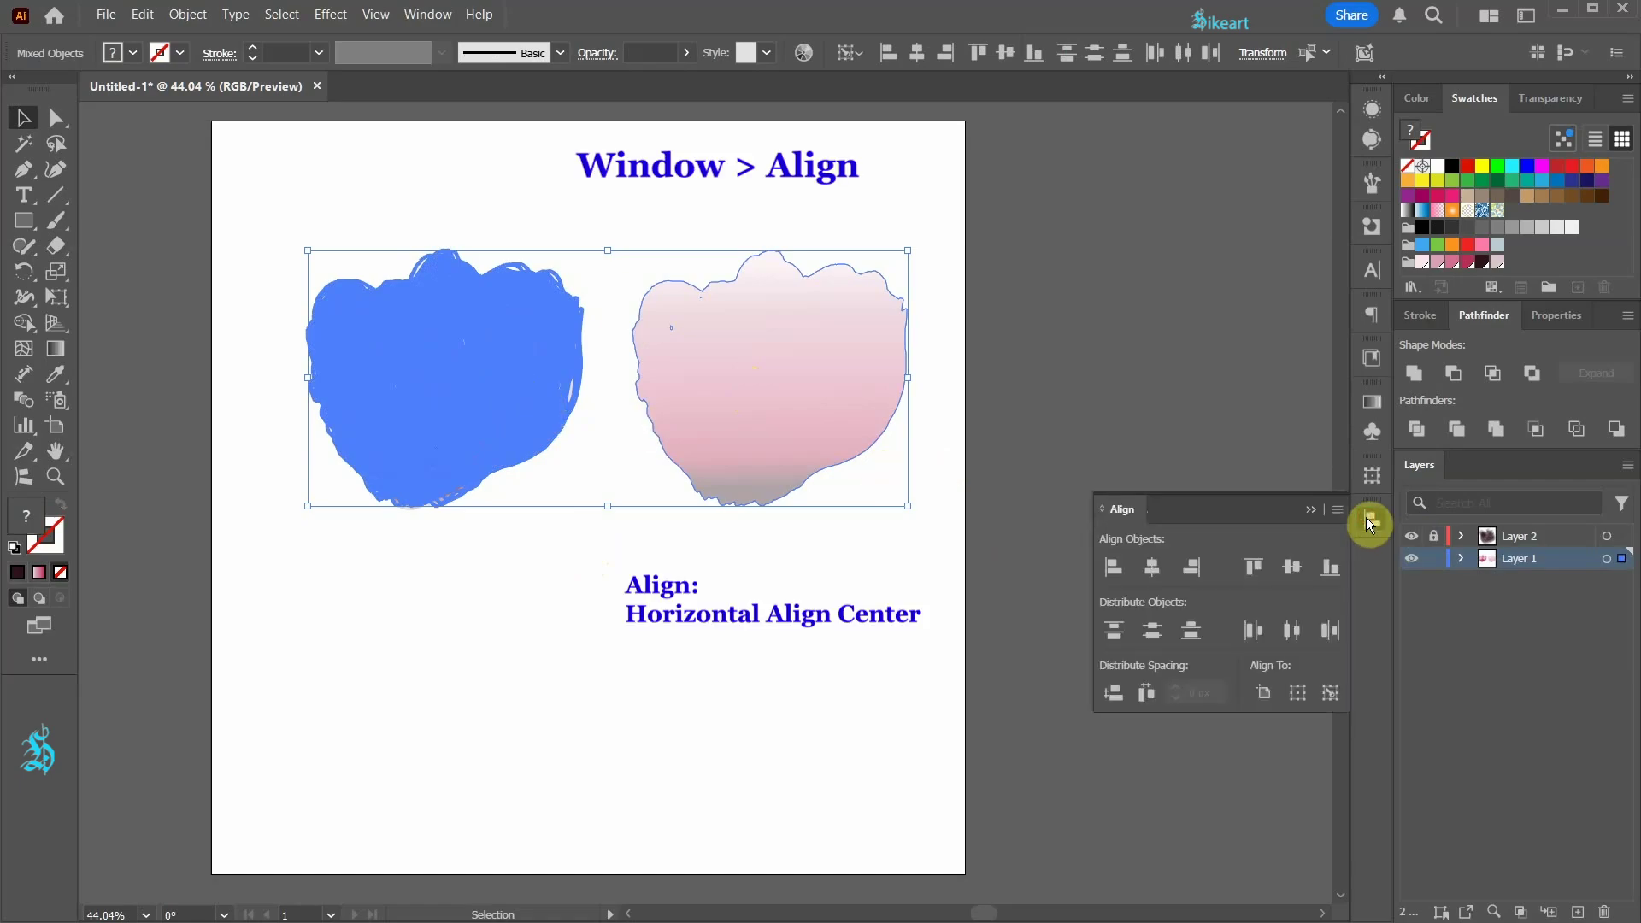
{"action": "left_click", "coordinate": [1153, 568]}
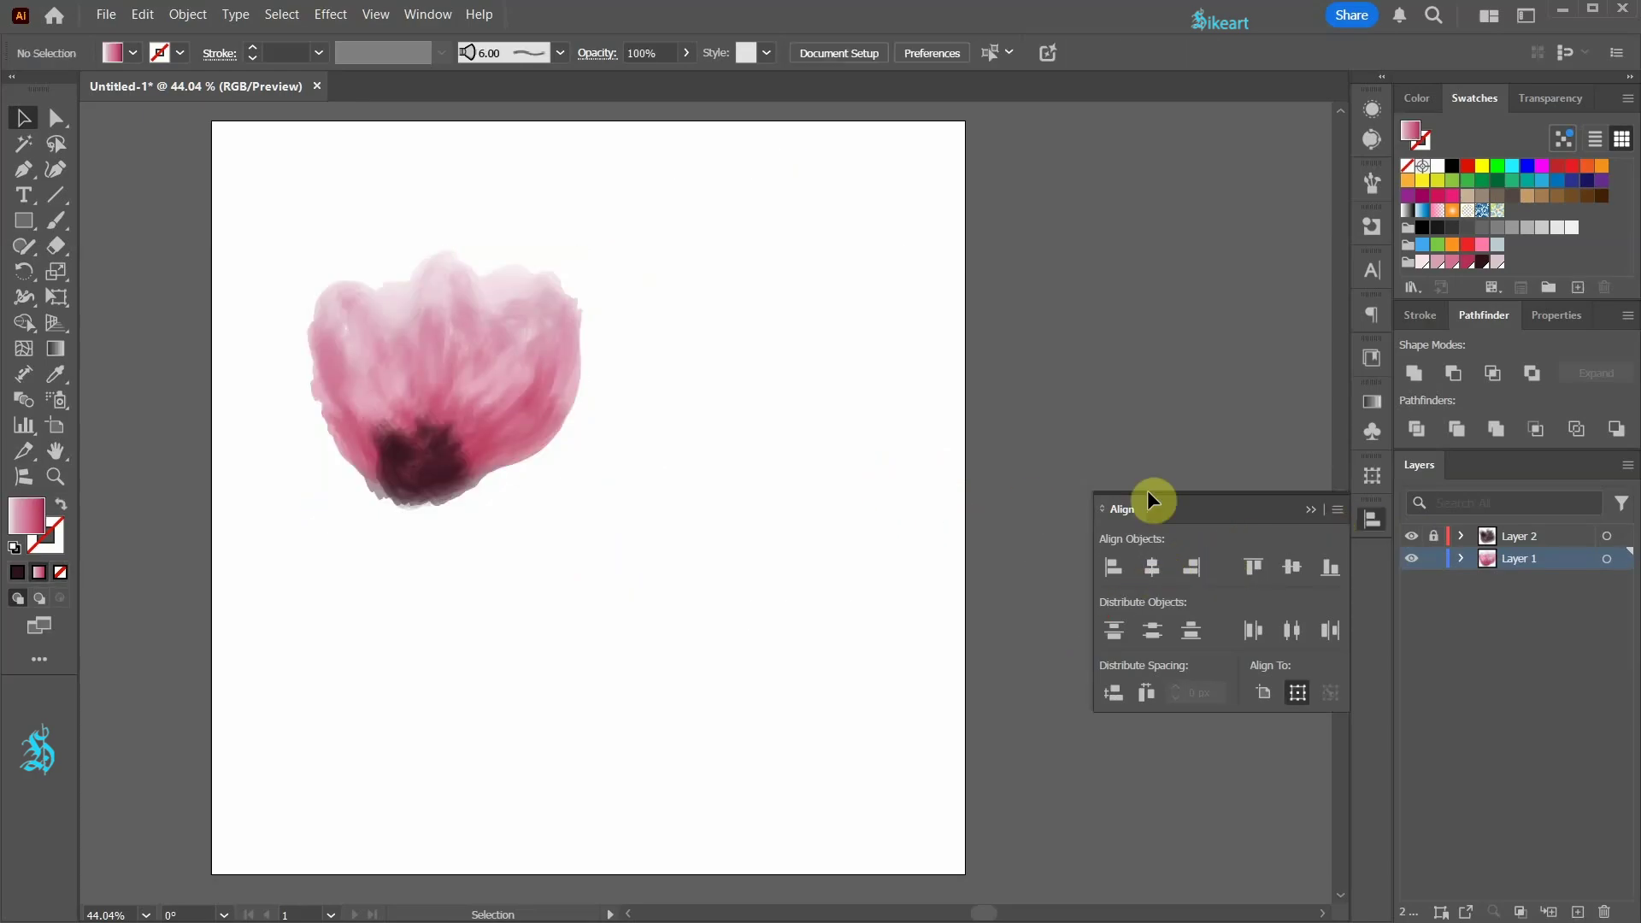
{"action": "left_click", "coordinate": [1083, 526]}
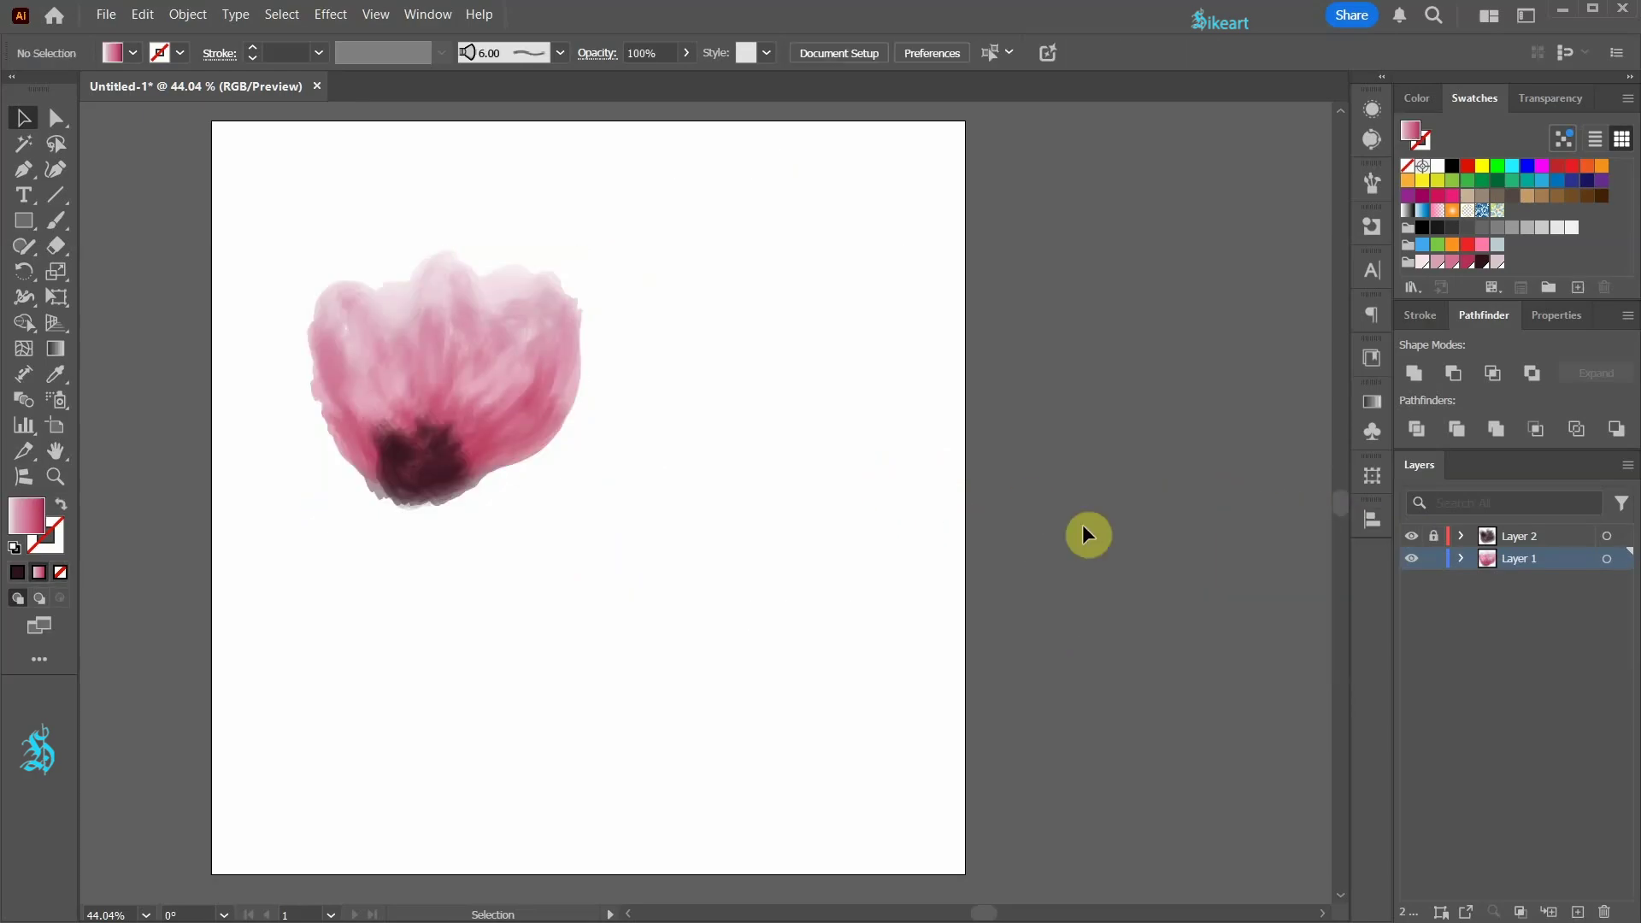
- Apply a Feather effect with an 8 px radius to the gradient petal shape
{"action": "left_click", "coordinate": [581, 398]}
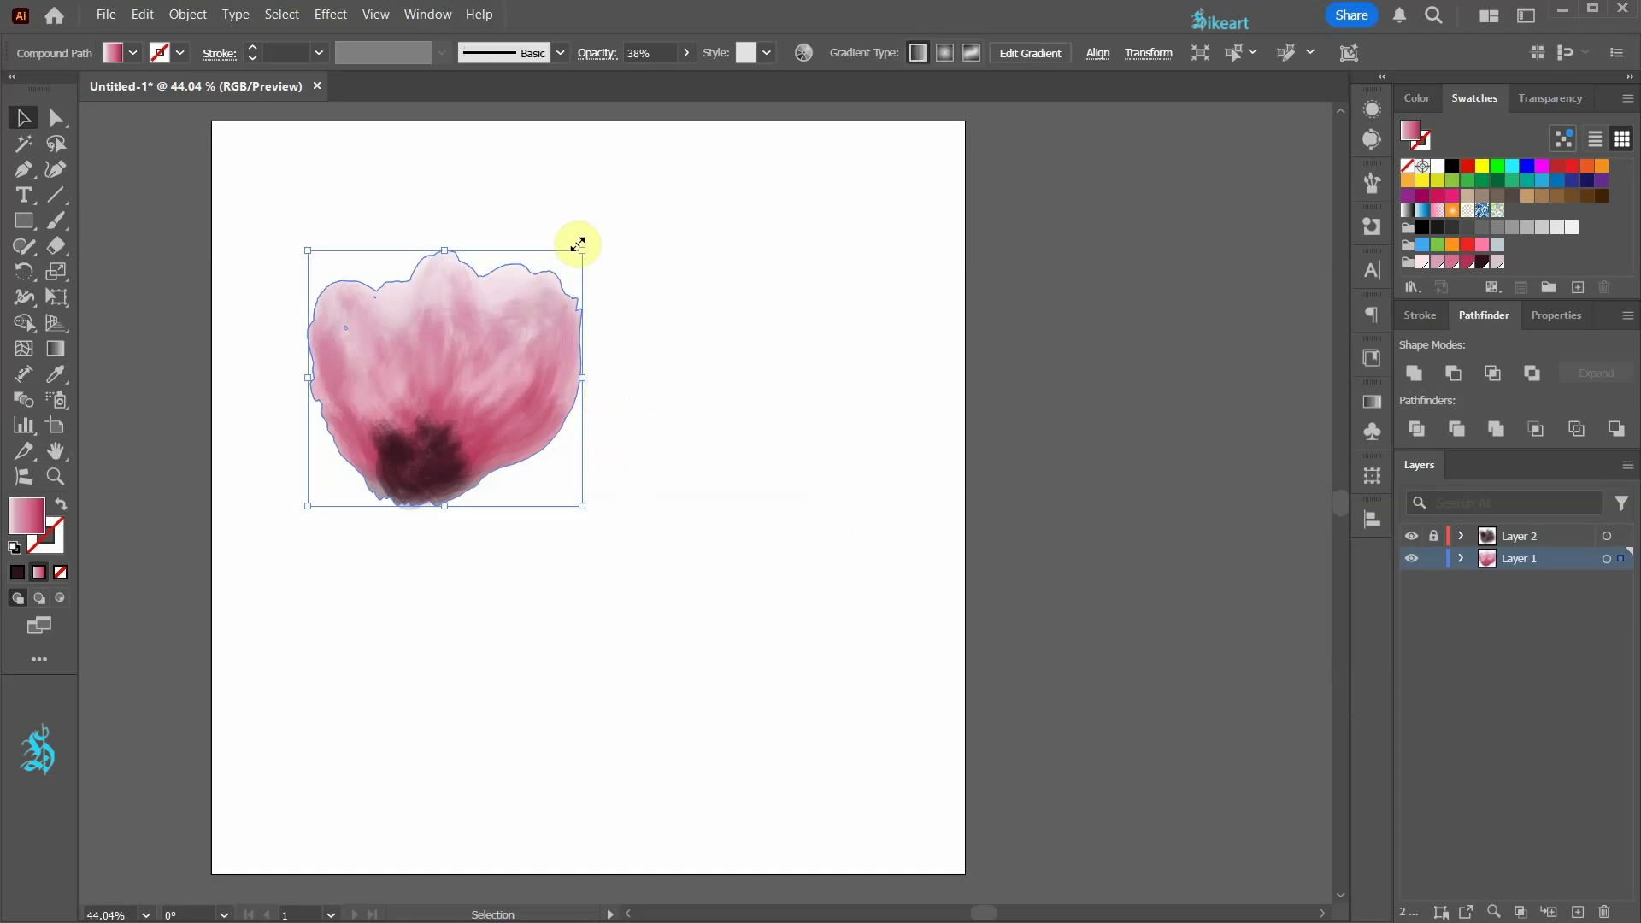
{"action": "left_click", "coordinate": [331, 14]}
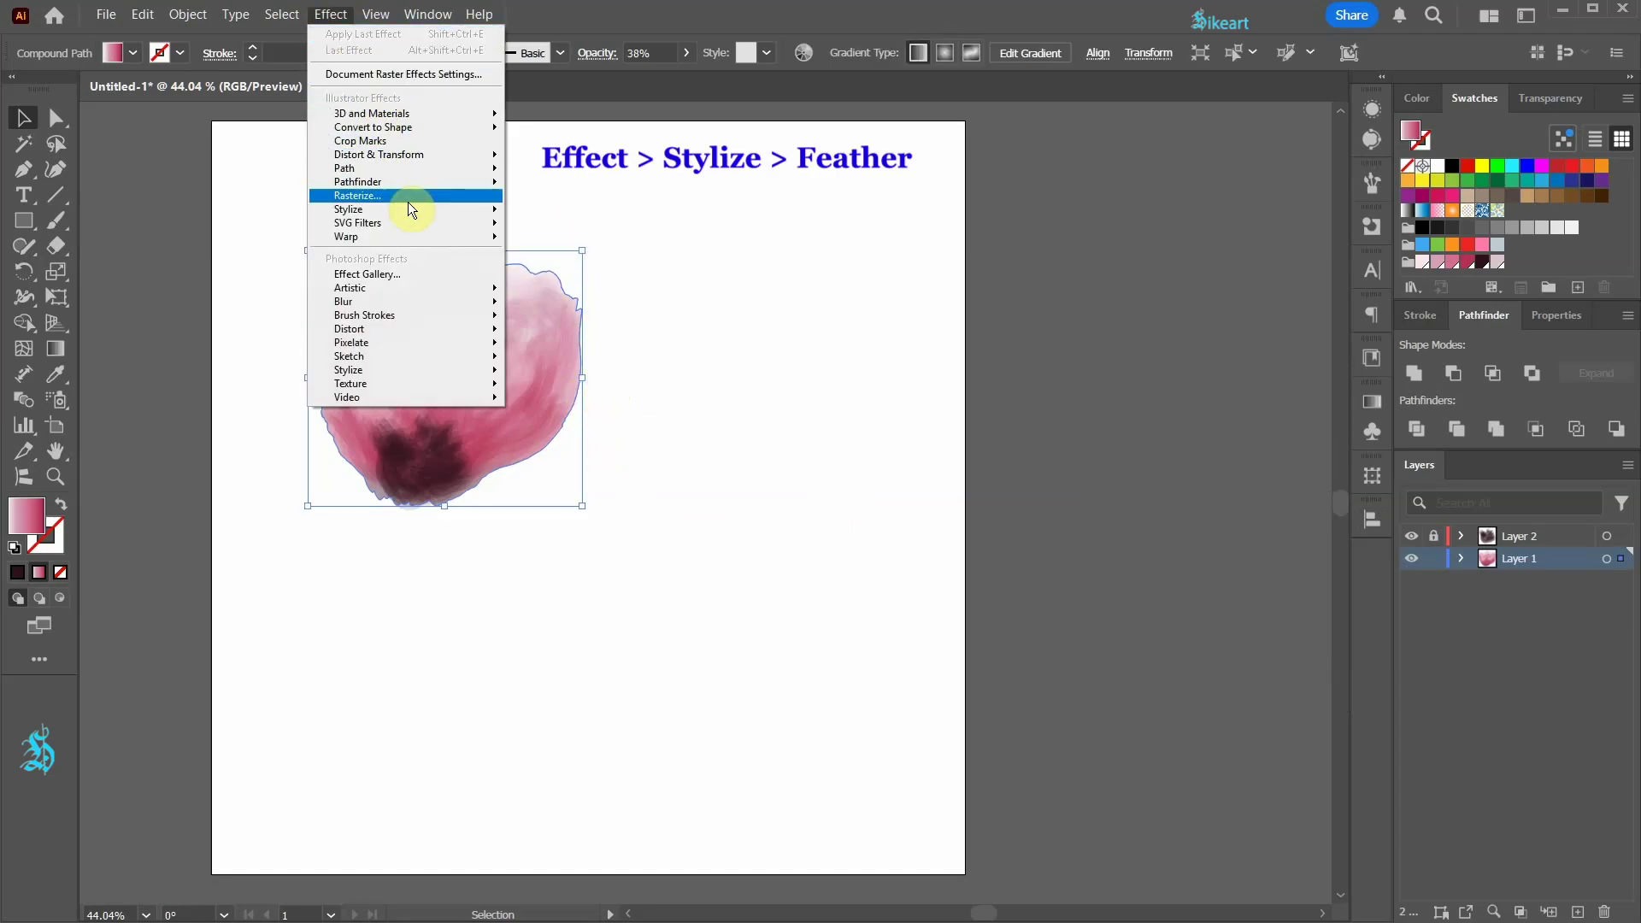
{"action": "mouse_move", "coordinate": [411, 208]}
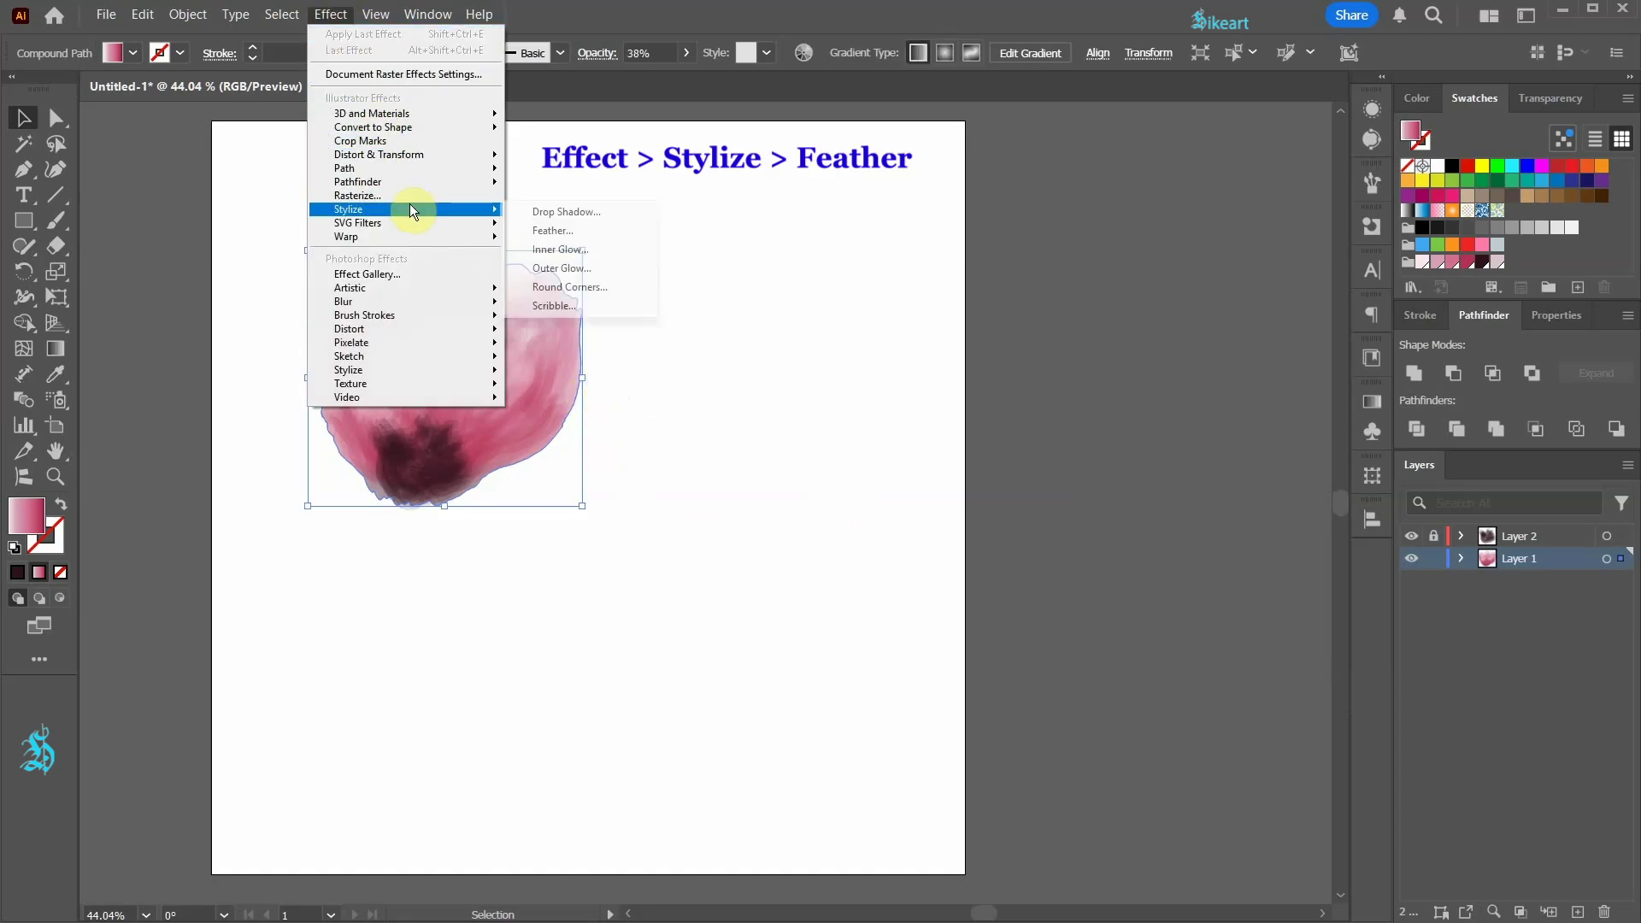
{"action": "left_click", "coordinate": [561, 232]}
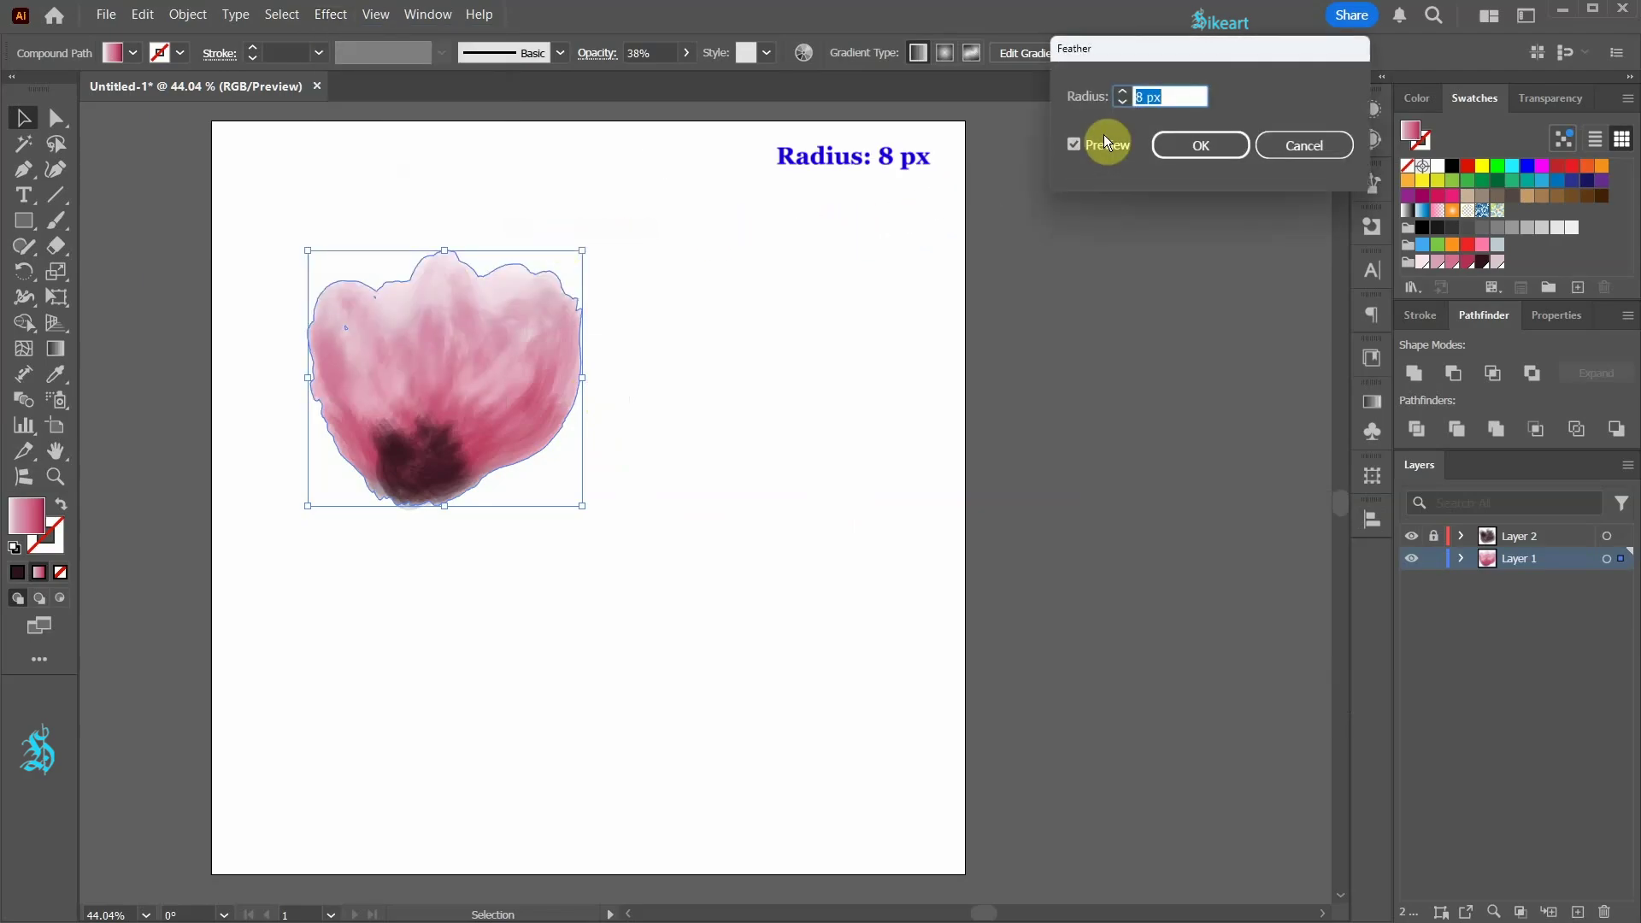
{"action": "left_click", "coordinate": [1181, 150]}
{"action": "left_click", "coordinate": [802, 351]}
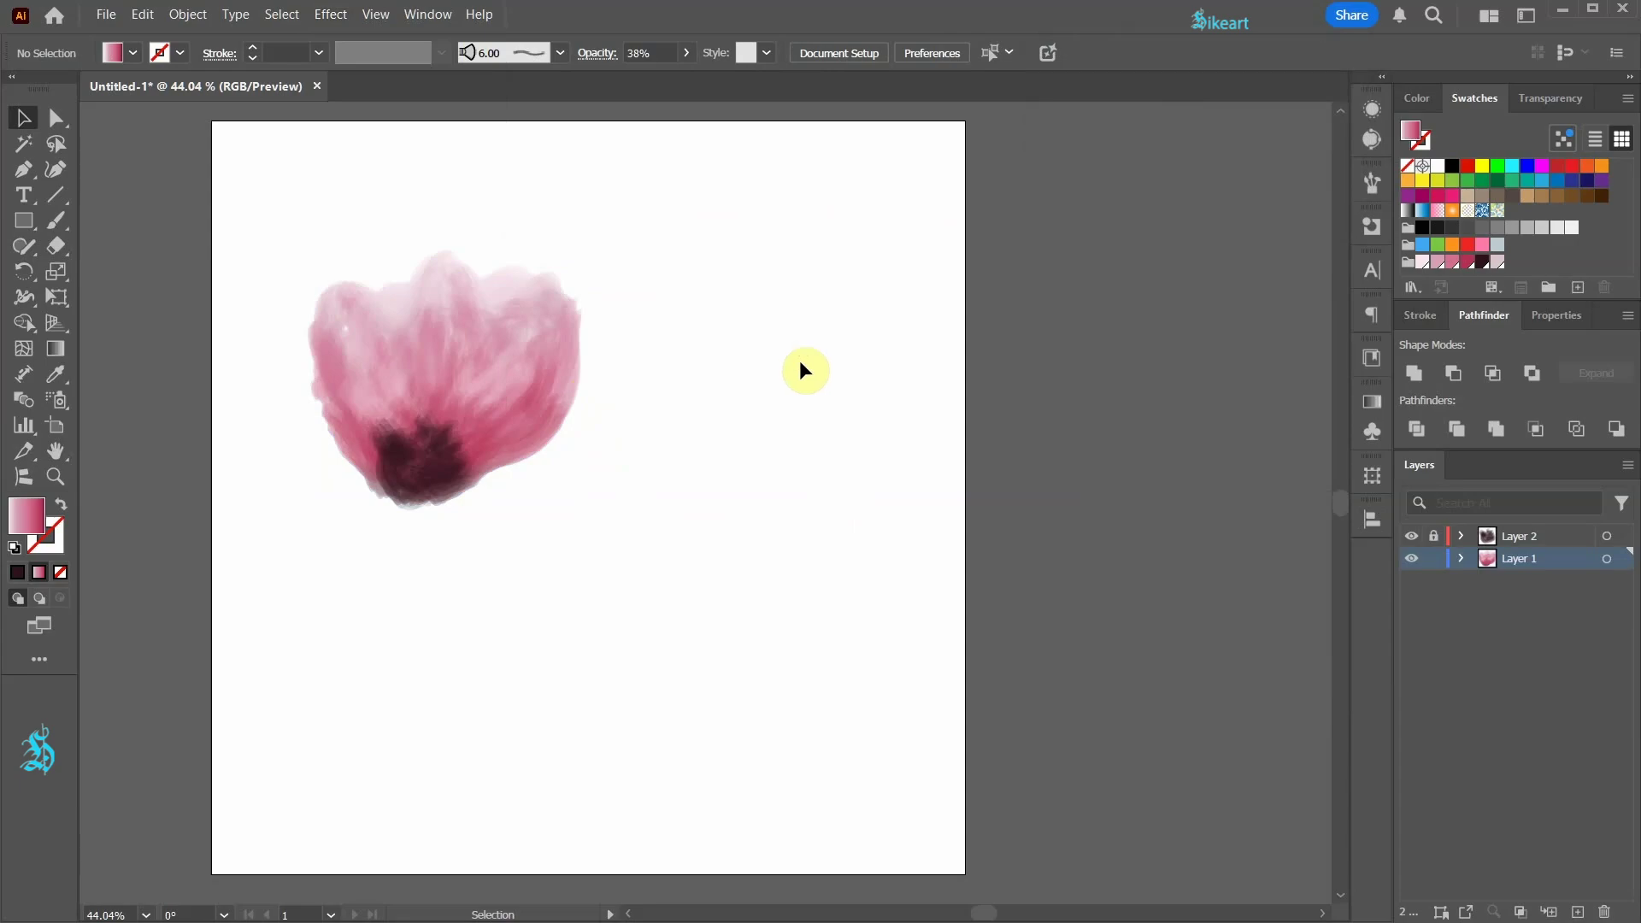
- Recolor the petal strokes and gradient shape by slightly raising the brightness of all their colors on the color wheel
{"action": "left_click_drag", "start_coordinate": [274, 213], "coordinate": [664, 543]}
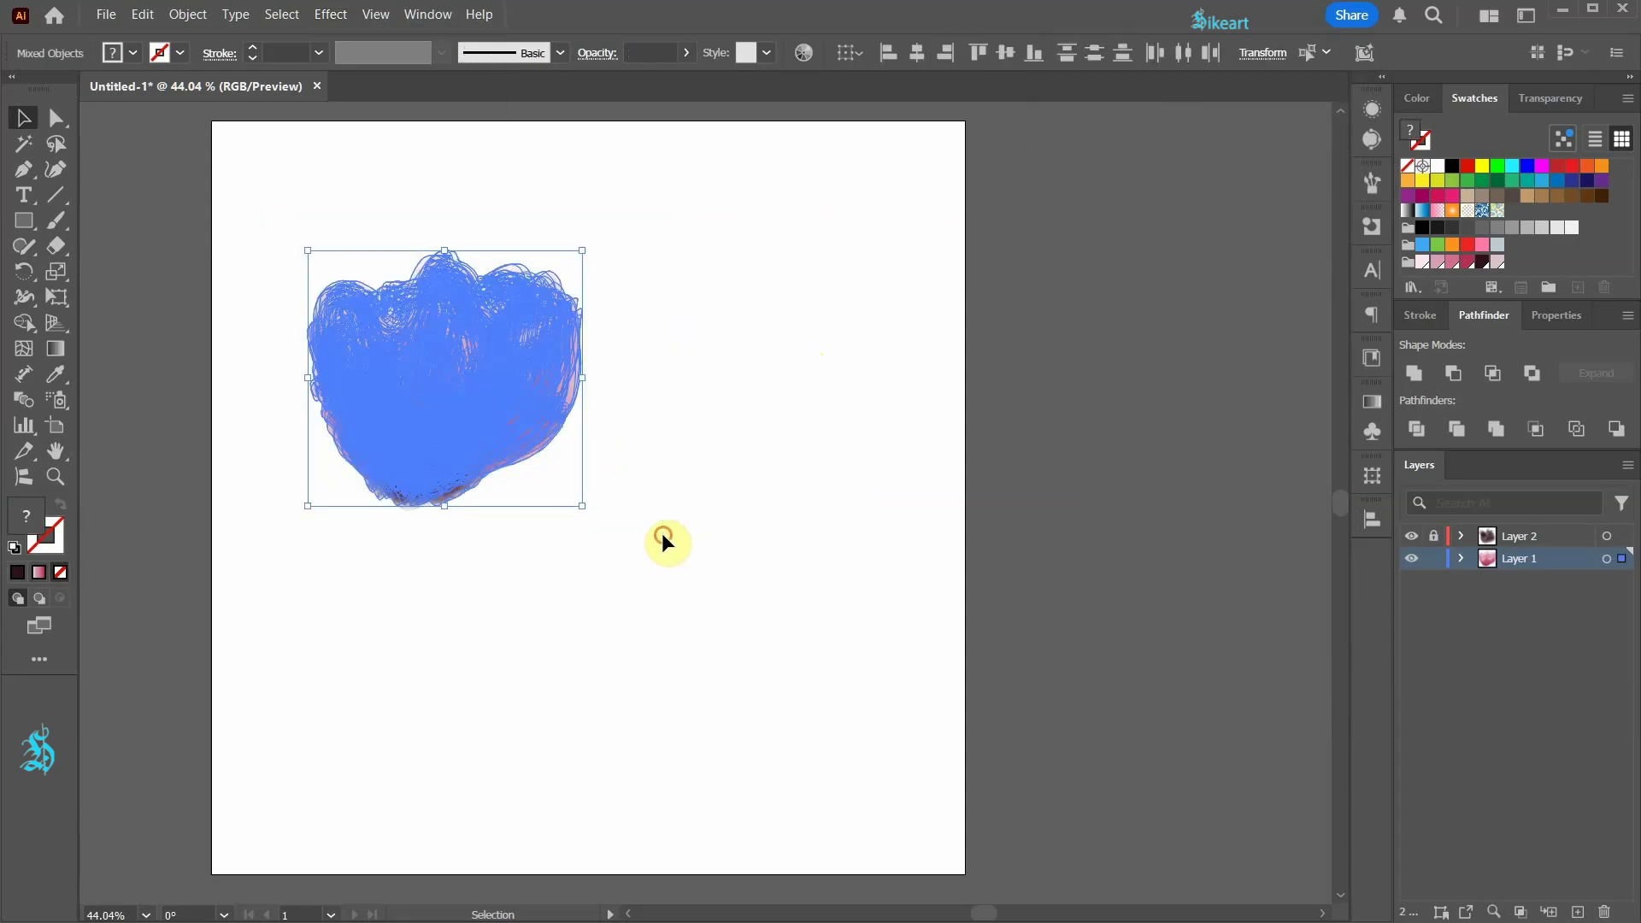
{"action": "left_click", "coordinate": [801, 54]}
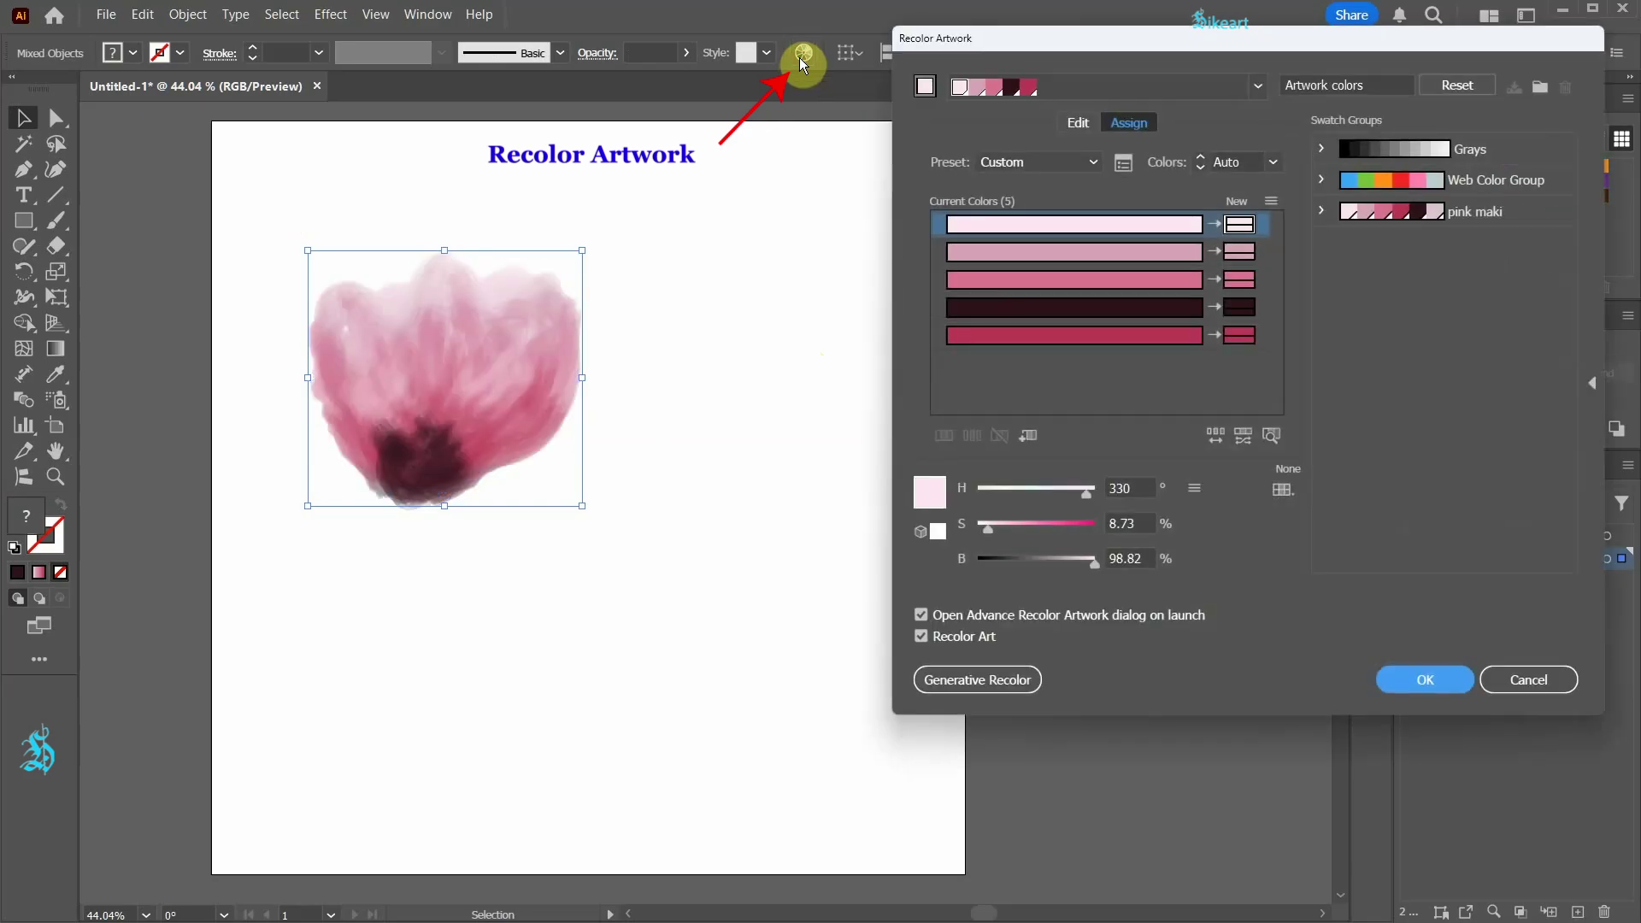
{"action": "left_click", "coordinate": [1075, 122]}
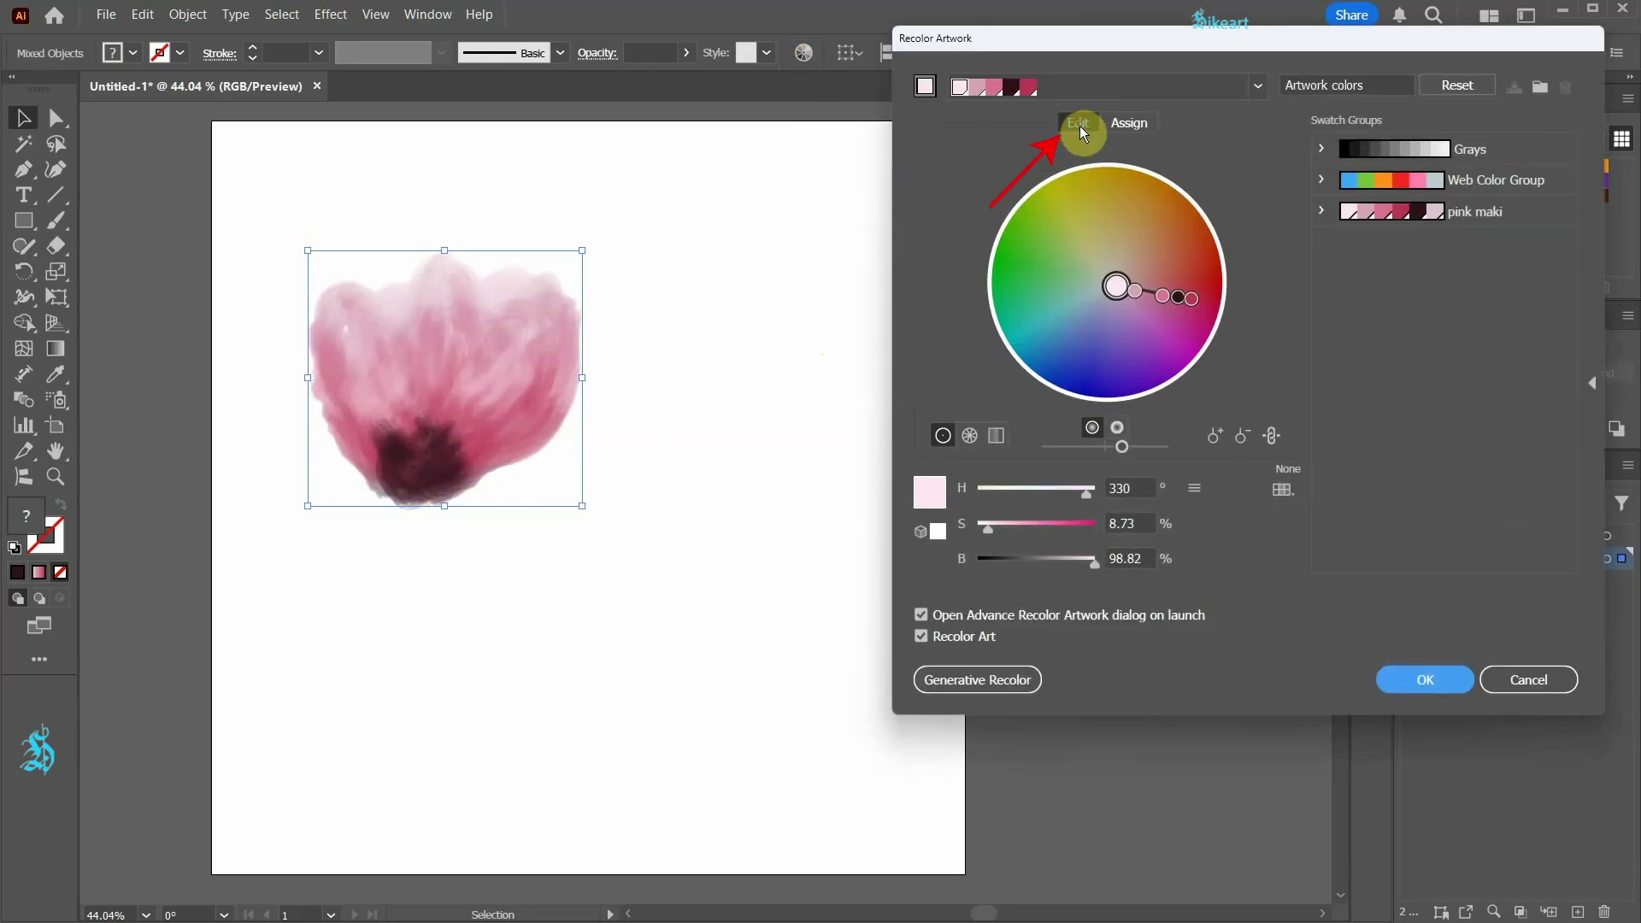
{"action": "left_click", "coordinate": [1123, 446]}
{"action": "left_click_drag", "start_coordinate": [1123, 446], "coordinate": [1138, 446]}
{"action": "left_click", "coordinate": [1434, 682]}
{"action": "left_click", "coordinate": [1186, 647]}
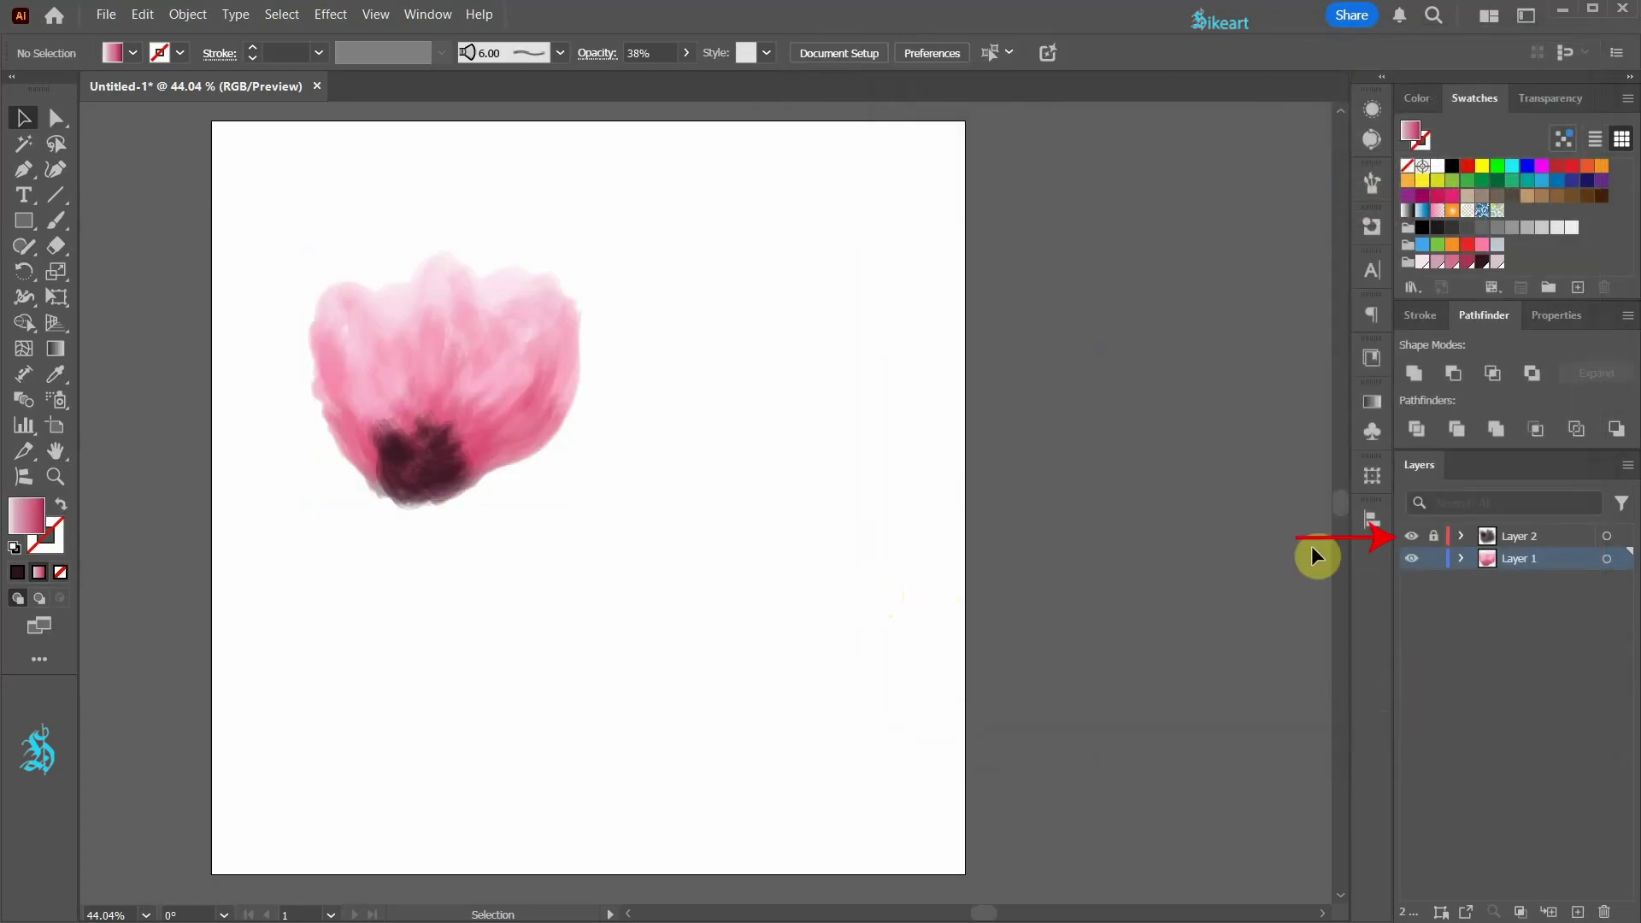
- Unlock Layer 2, group the entire flower including its dark center, and hide the selection edges
{"action": "left_click", "coordinate": [1433, 536]}
{"action": "left_click_drag", "start_coordinate": [275, 209], "coordinate": [652, 557]}
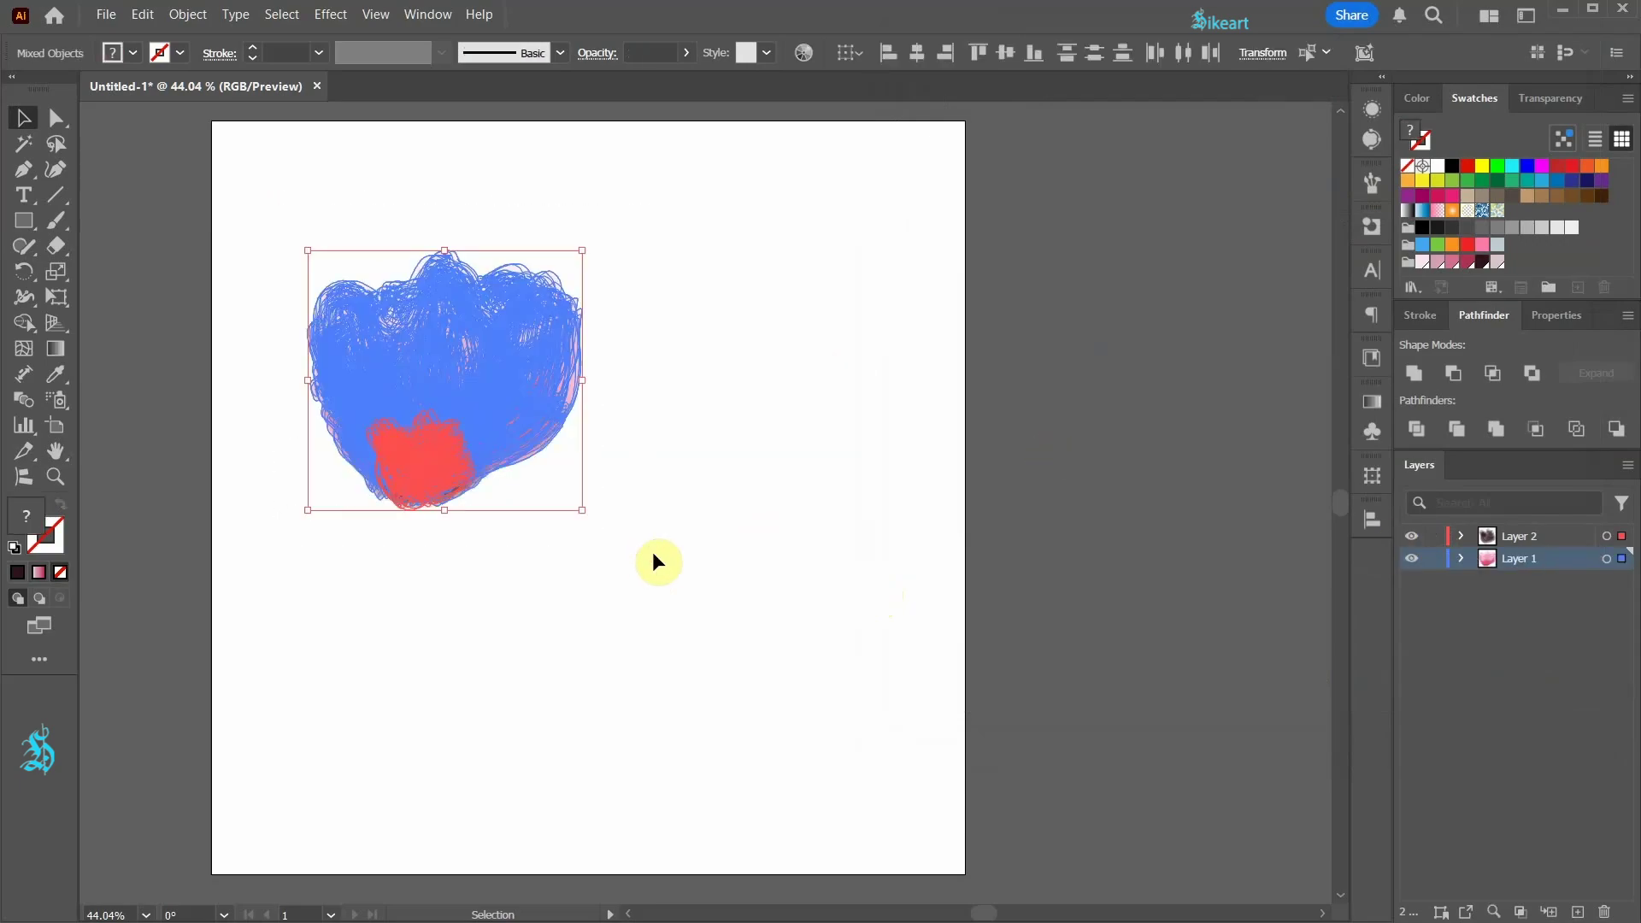
{"action": "key", "text": "ctrl+g"}
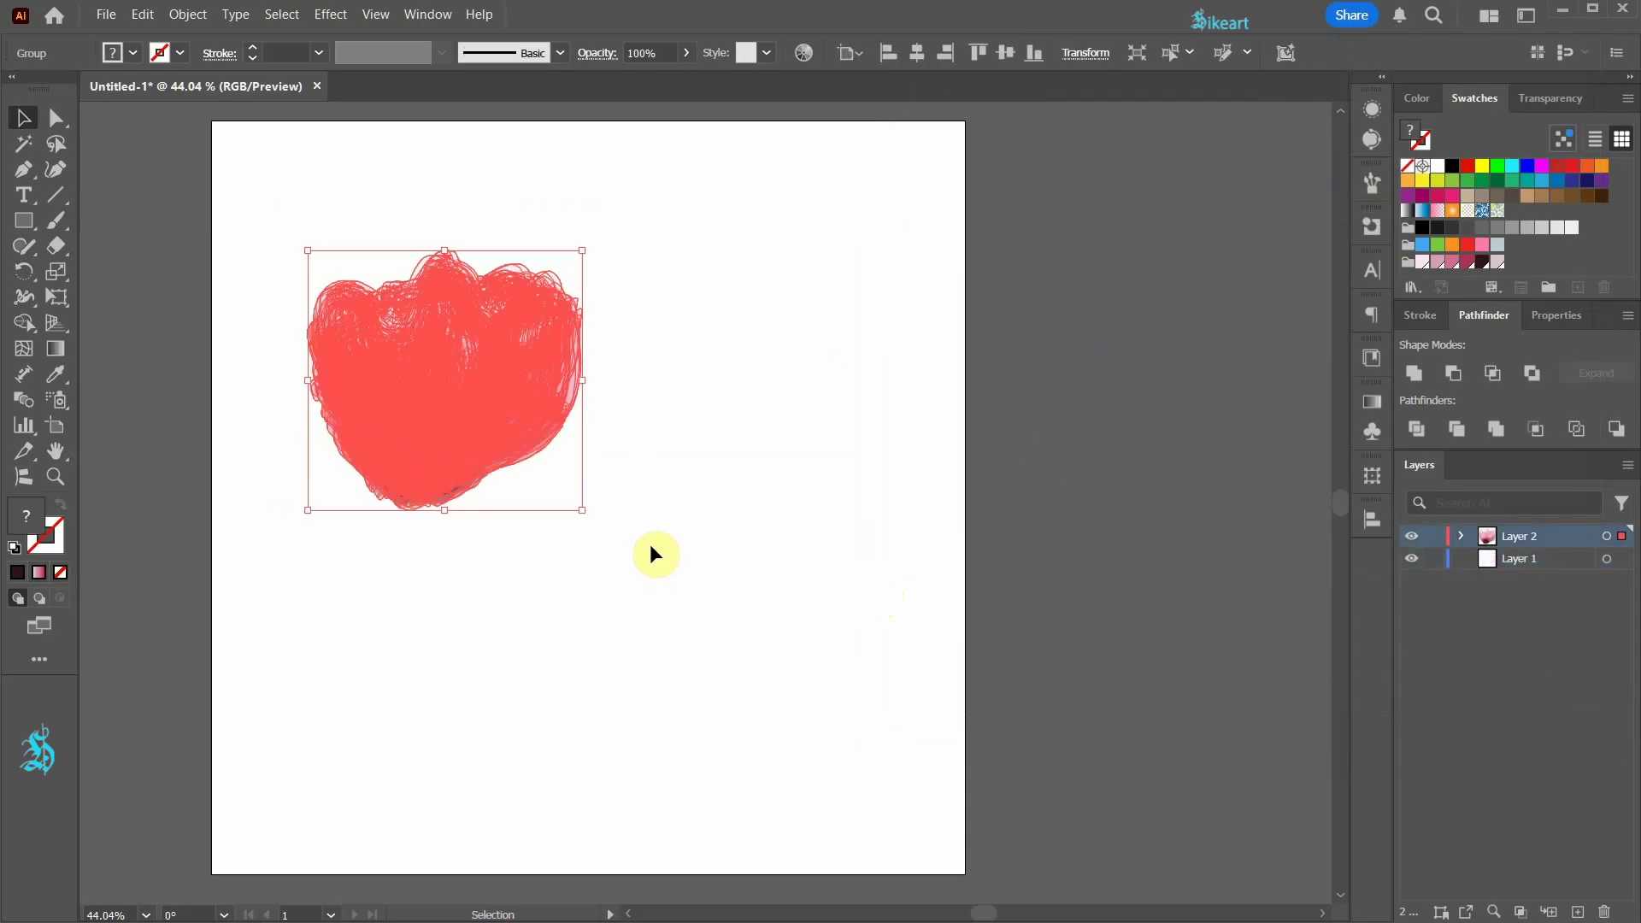
{"action": "left_click", "coordinate": [378, 15]}
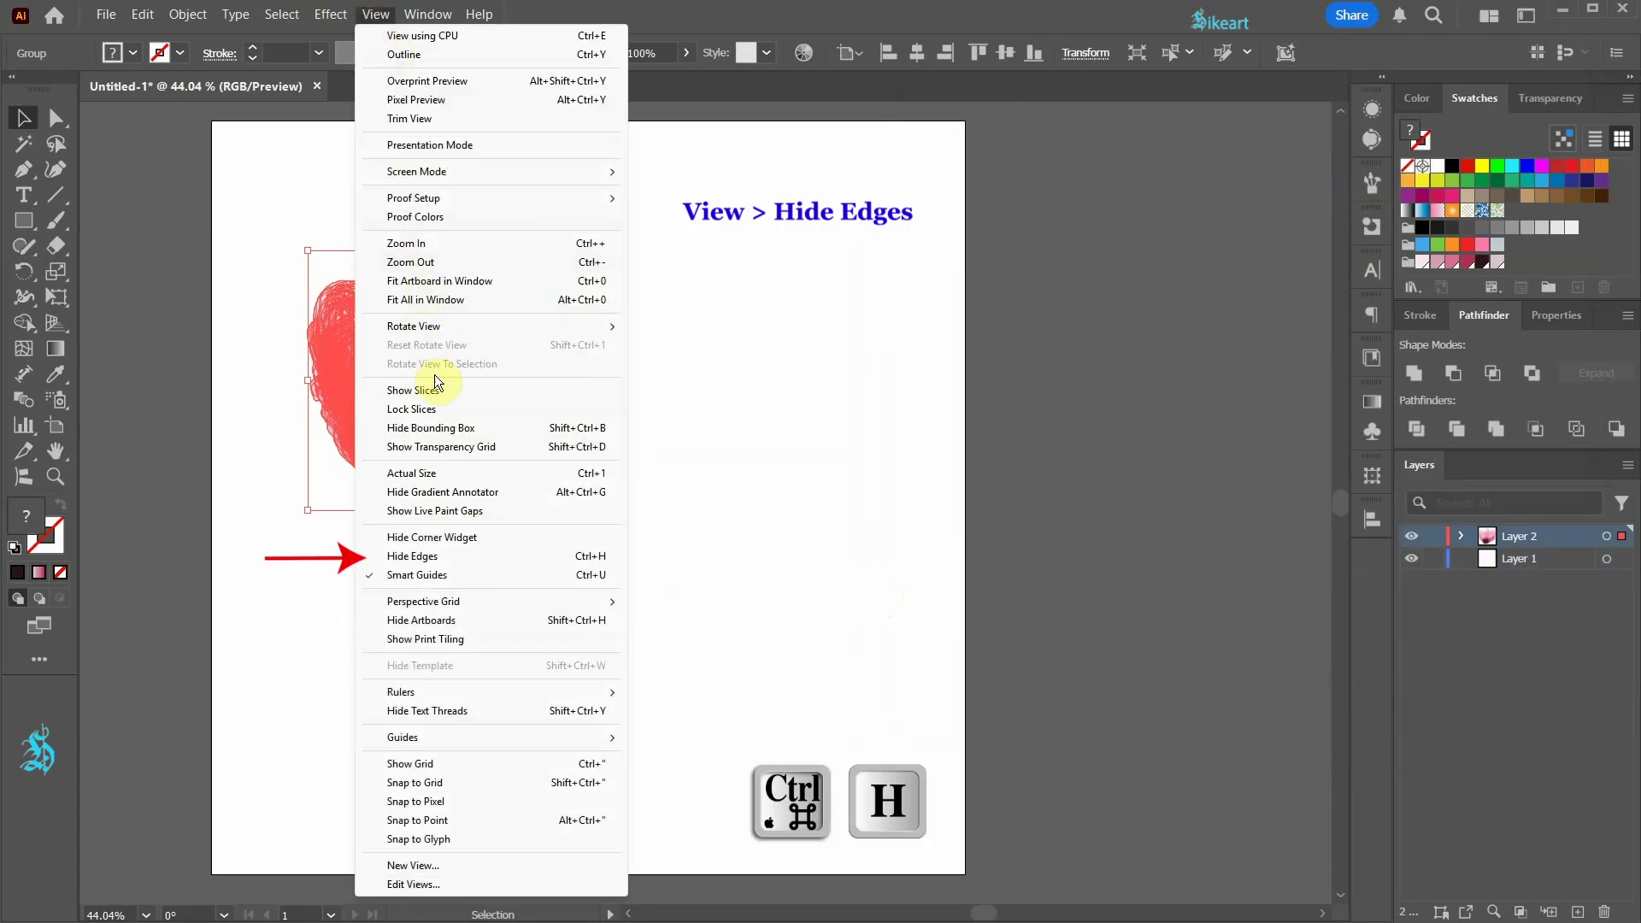
{"action": "left_click", "coordinate": [382, 556]}
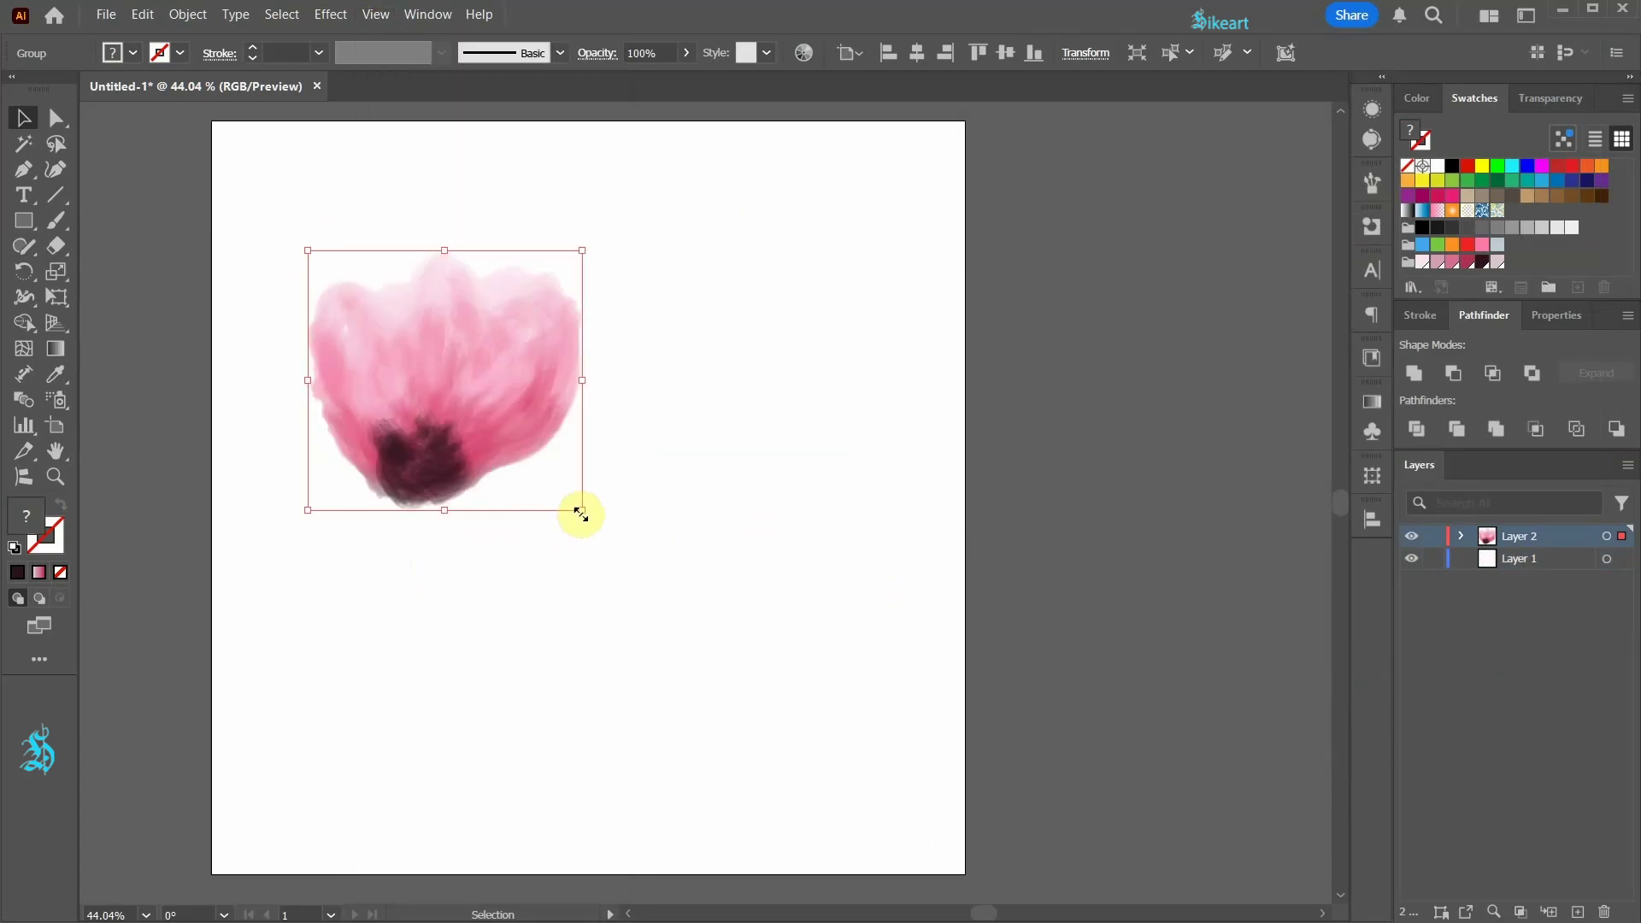
- Scale the flower group down, move it near the artboard's upper edge, and tilt it counterclockwise
{"action": "left_click_drag", "start_coordinate": [575, 511], "coordinate": [511, 472]}
{"action": "left_click_drag", "start_coordinate": [442, 389], "coordinate": [472, 322]}
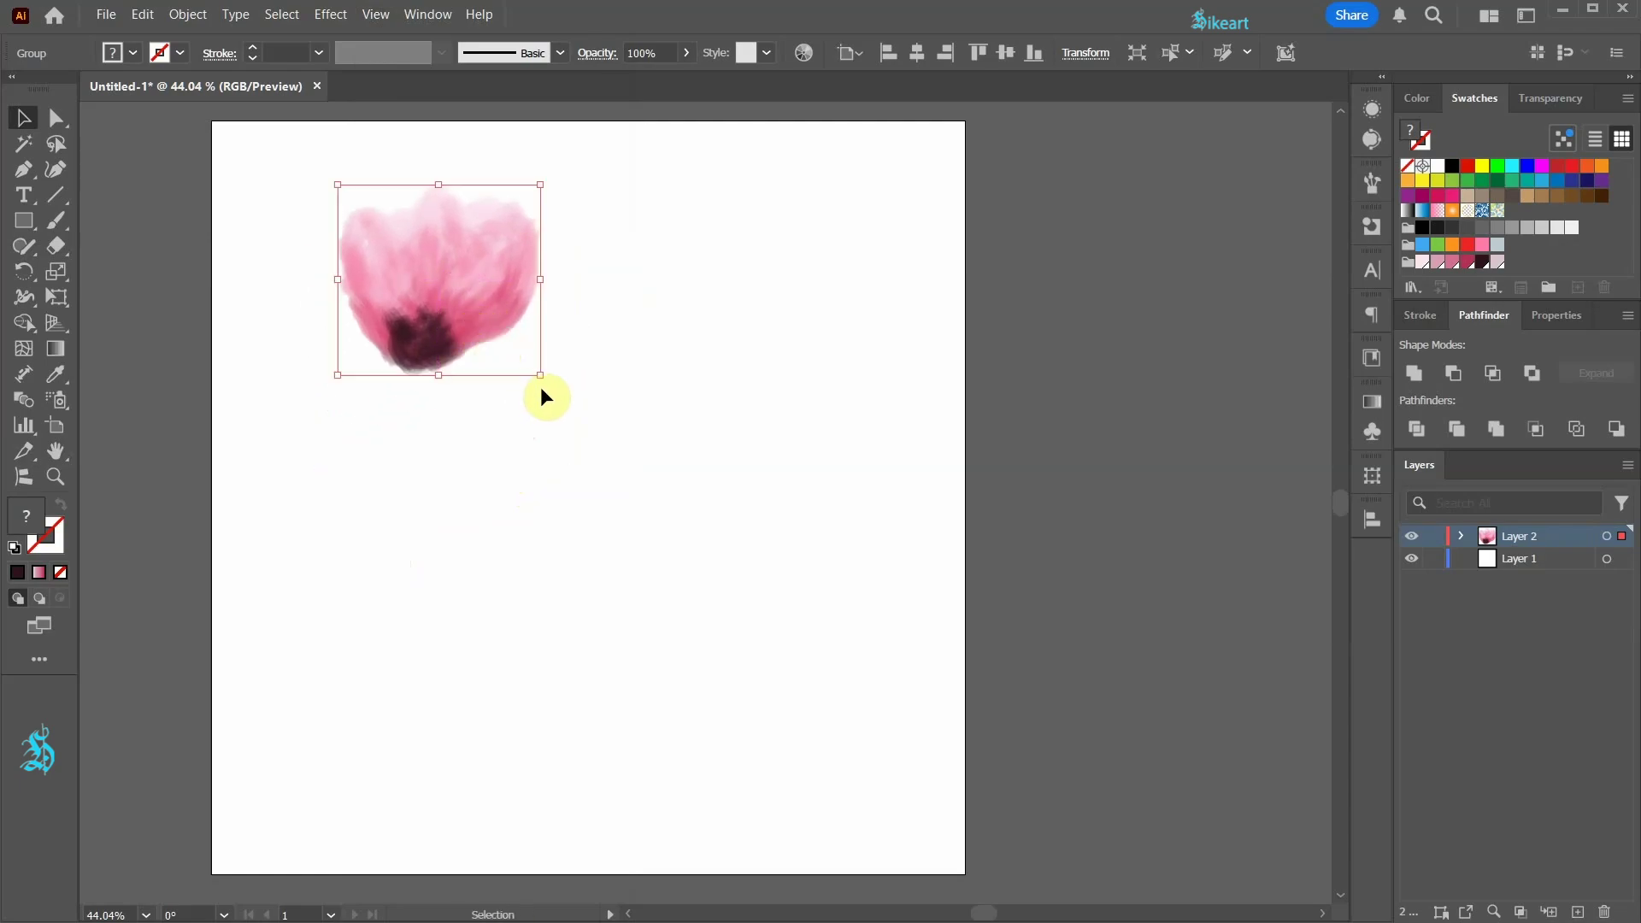
{"action": "left_click_drag", "start_coordinate": [544, 383], "coordinate": [580, 321]}
- Duplicate the tilted flower to its right and rotate the copy clockwise until it leans slightly the other way
{"action": "left_click_drag", "start_coordinate": [468, 342], "coordinate": [655, 376]}
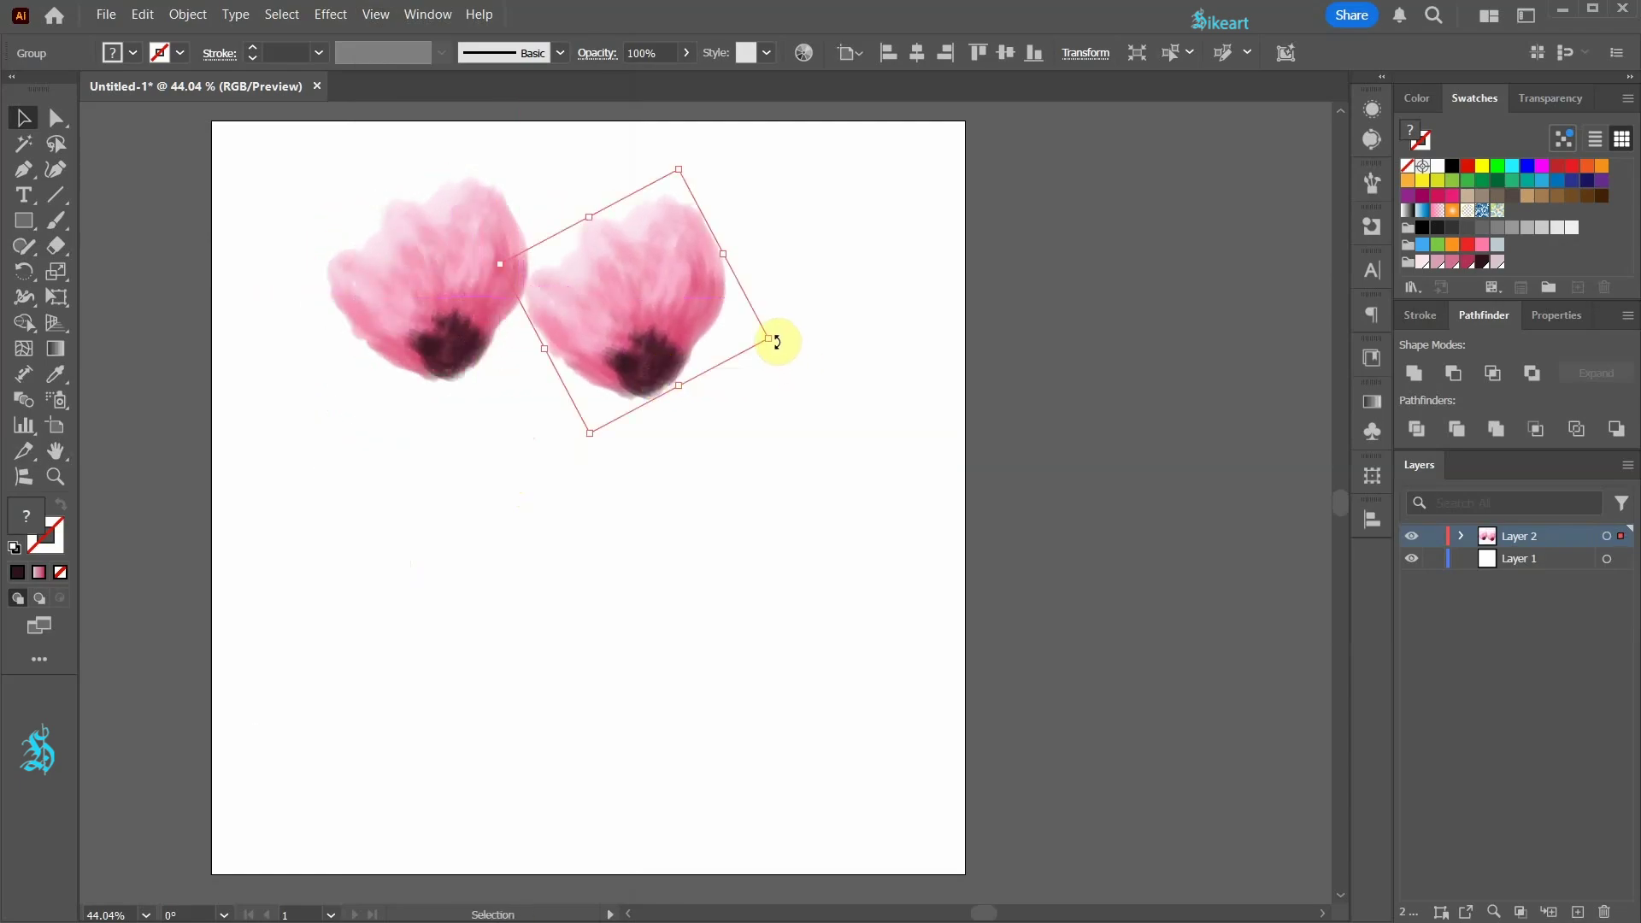
{"action": "left_click_drag", "start_coordinate": [777, 341], "coordinate": [740, 430]}
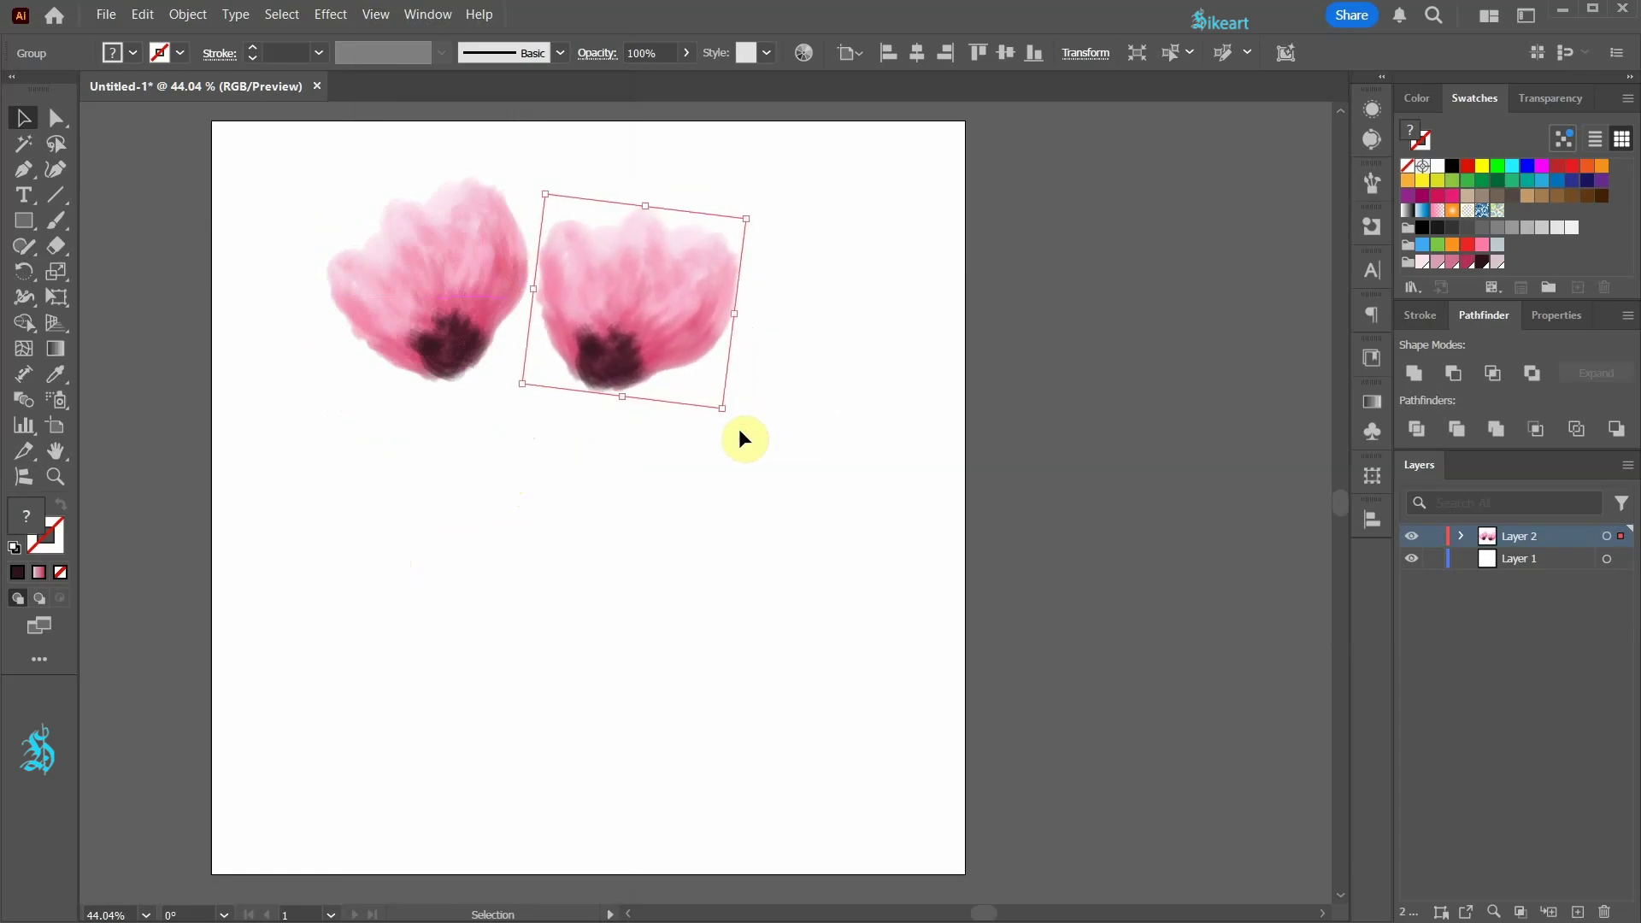
- Reflect the right-hand flower copy across the vertical axis
{"action": "key", "text": "o"}
{"action": "key", "text": "Return"}
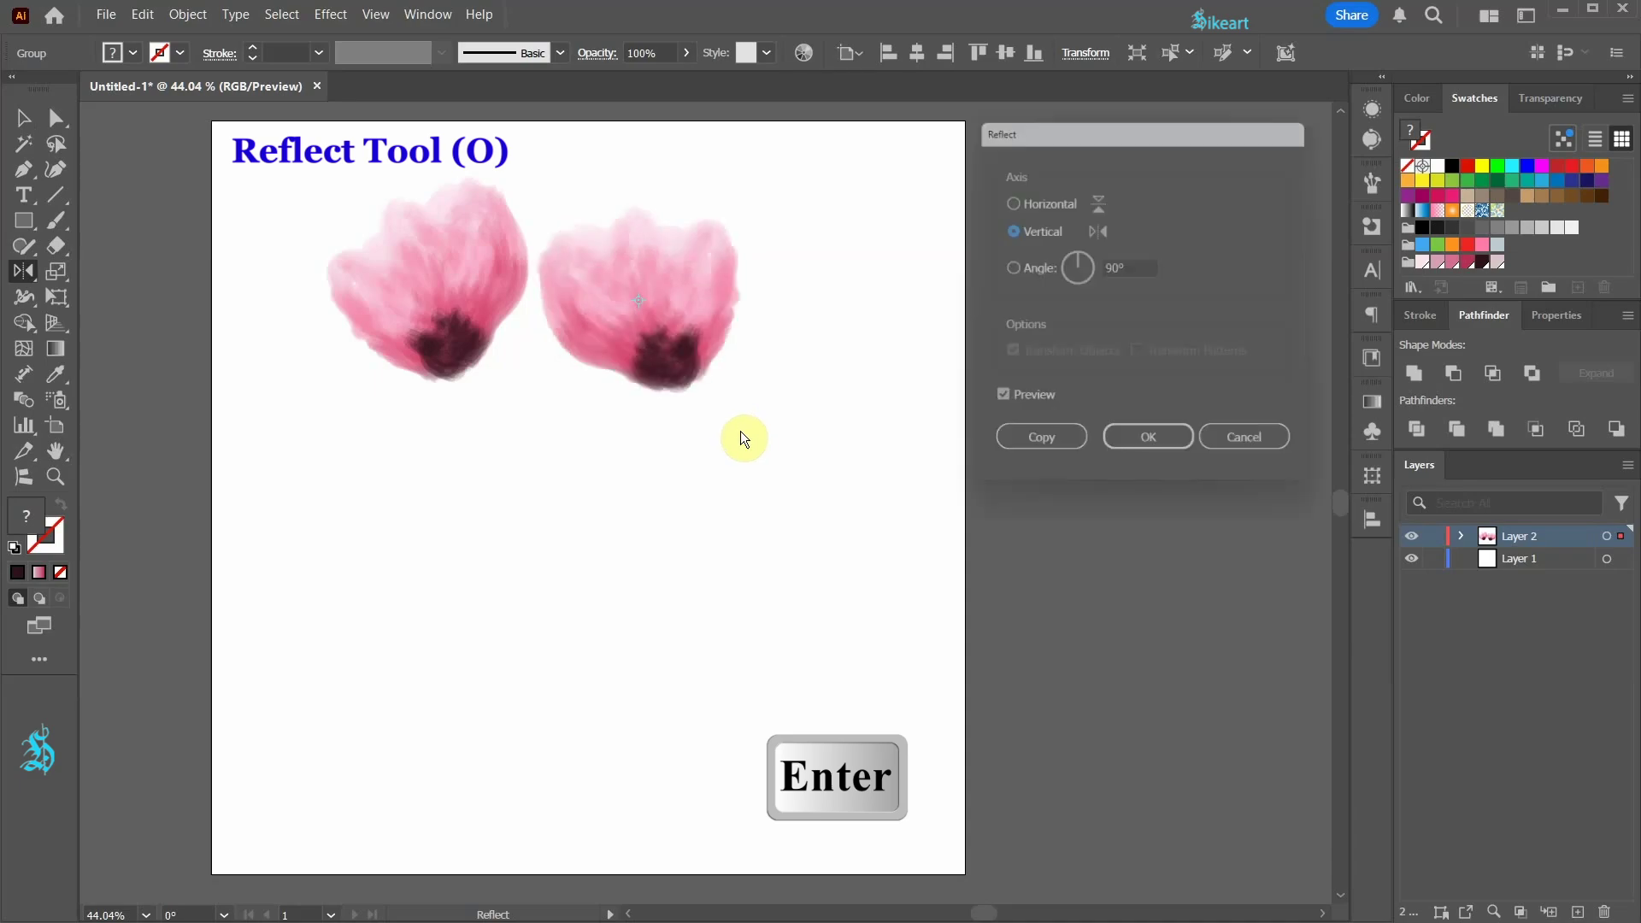
{"action": "left_click", "coordinate": [1153, 450]}
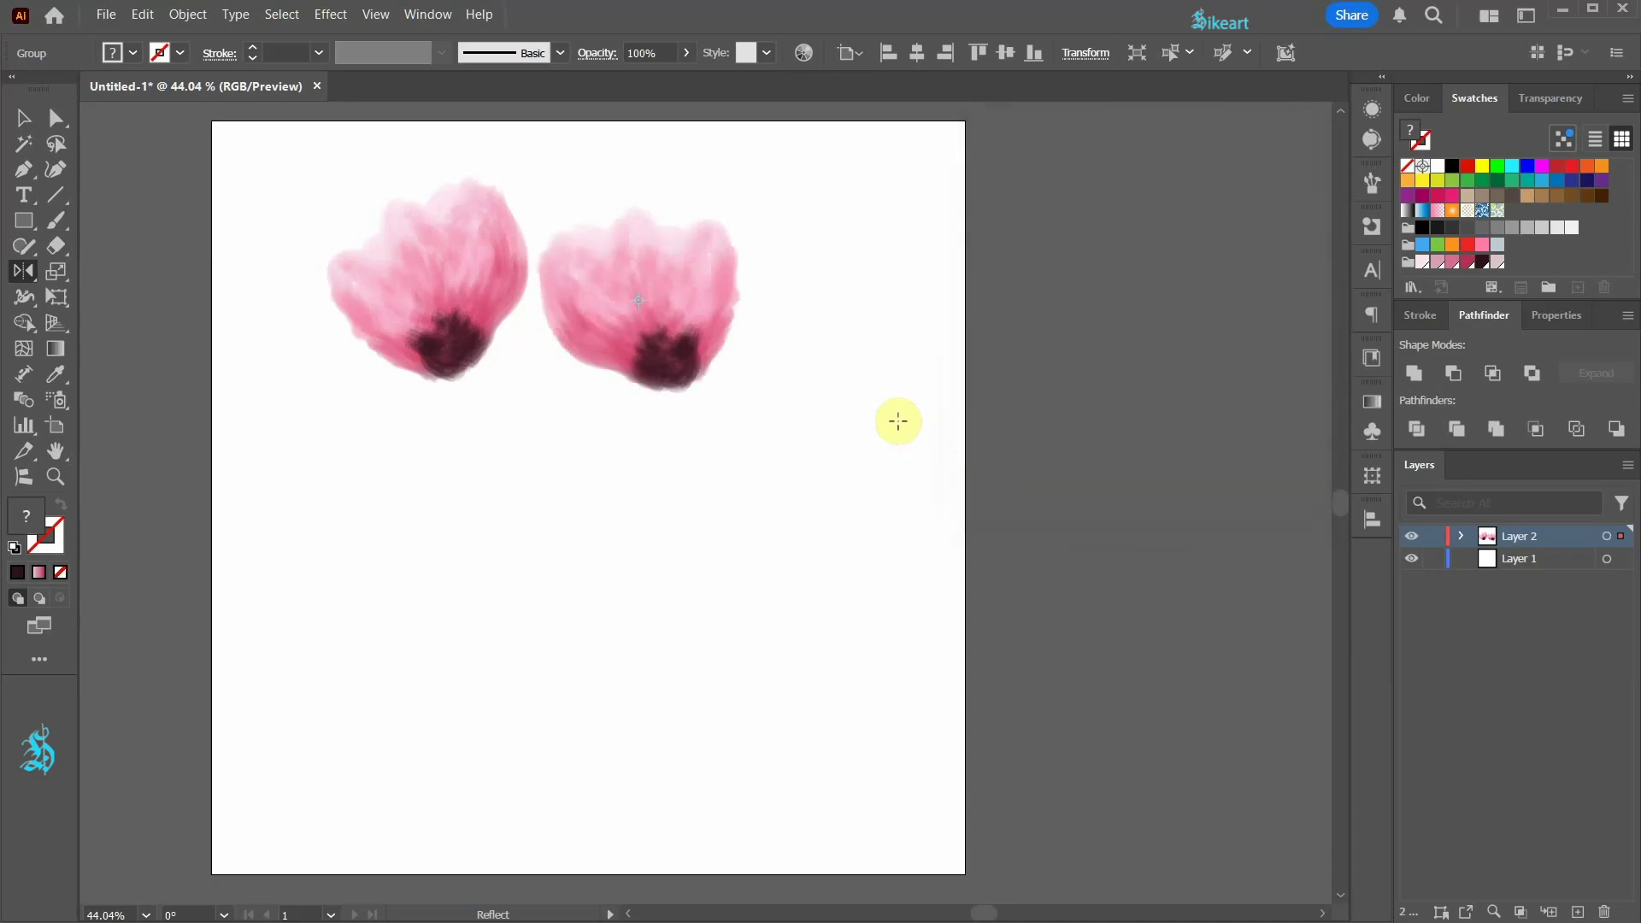
- Shrink the mirrored flower, place it lower and just right of the first flower, and rotate it slightly clockwise
{"action": "key", "text": "v"}
{"action": "left_click_drag", "start_coordinate": [751, 405], "coordinate": [692, 444]}
{"action": "left_click_drag", "start_coordinate": [647, 373], "coordinate": [611, 478]}
{"action": "left_click_drag", "start_coordinate": [699, 497], "coordinate": [663, 461]}
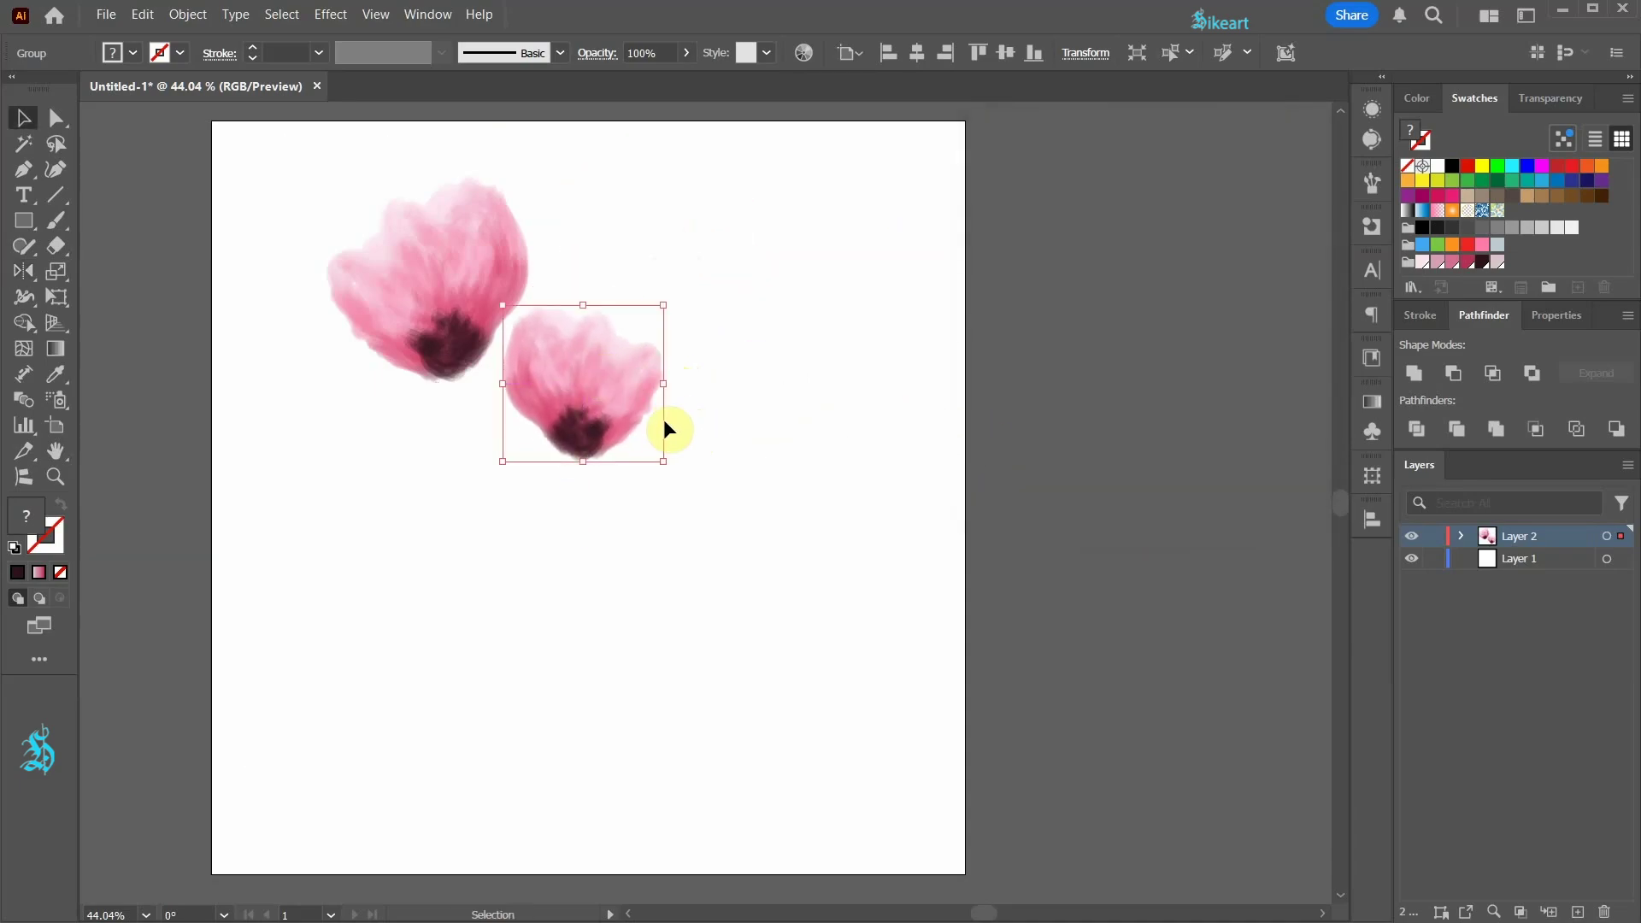
- Duplicate the smaller flower to its lower left, squash and rotate it so the petals face left, and position it below the large flower
{"action": "left_click_drag", "start_coordinate": [603, 402], "coordinate": [466, 536]}
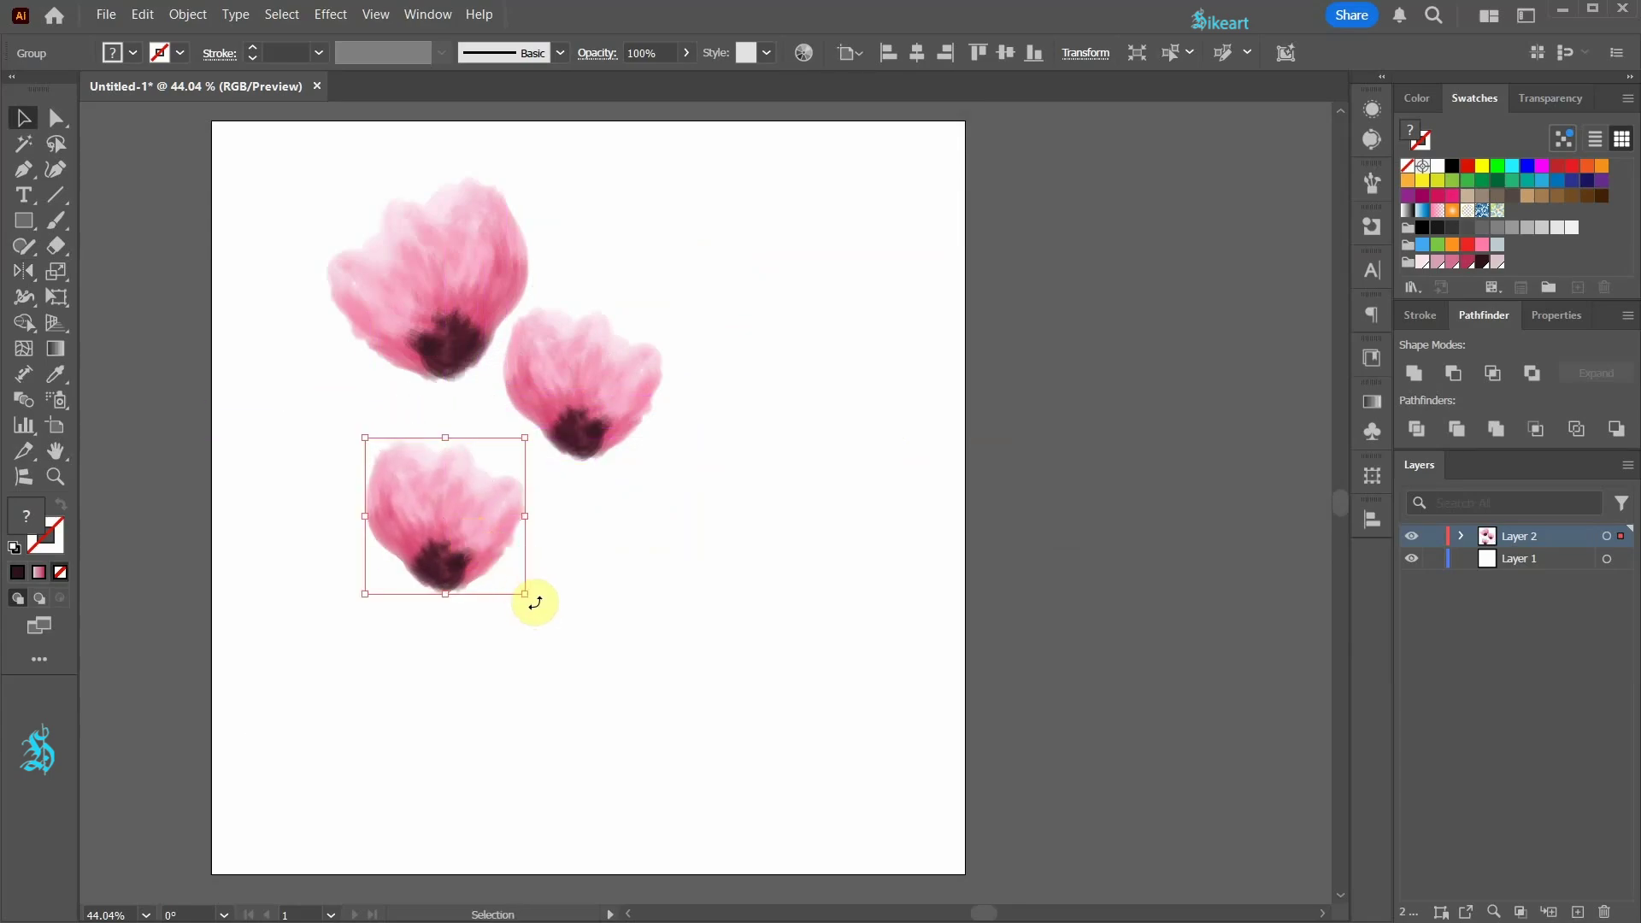
{"action": "left_click_drag", "start_coordinate": [417, 437], "coordinate": [417, 479]}
{"action": "left_click_drag", "start_coordinate": [443, 531], "coordinate": [432, 484]}
{"action": "left_click_drag", "start_coordinate": [492, 543], "coordinate": [495, 430]}
{"action": "left_click_drag", "start_coordinate": [453, 483], "coordinate": [429, 559]}
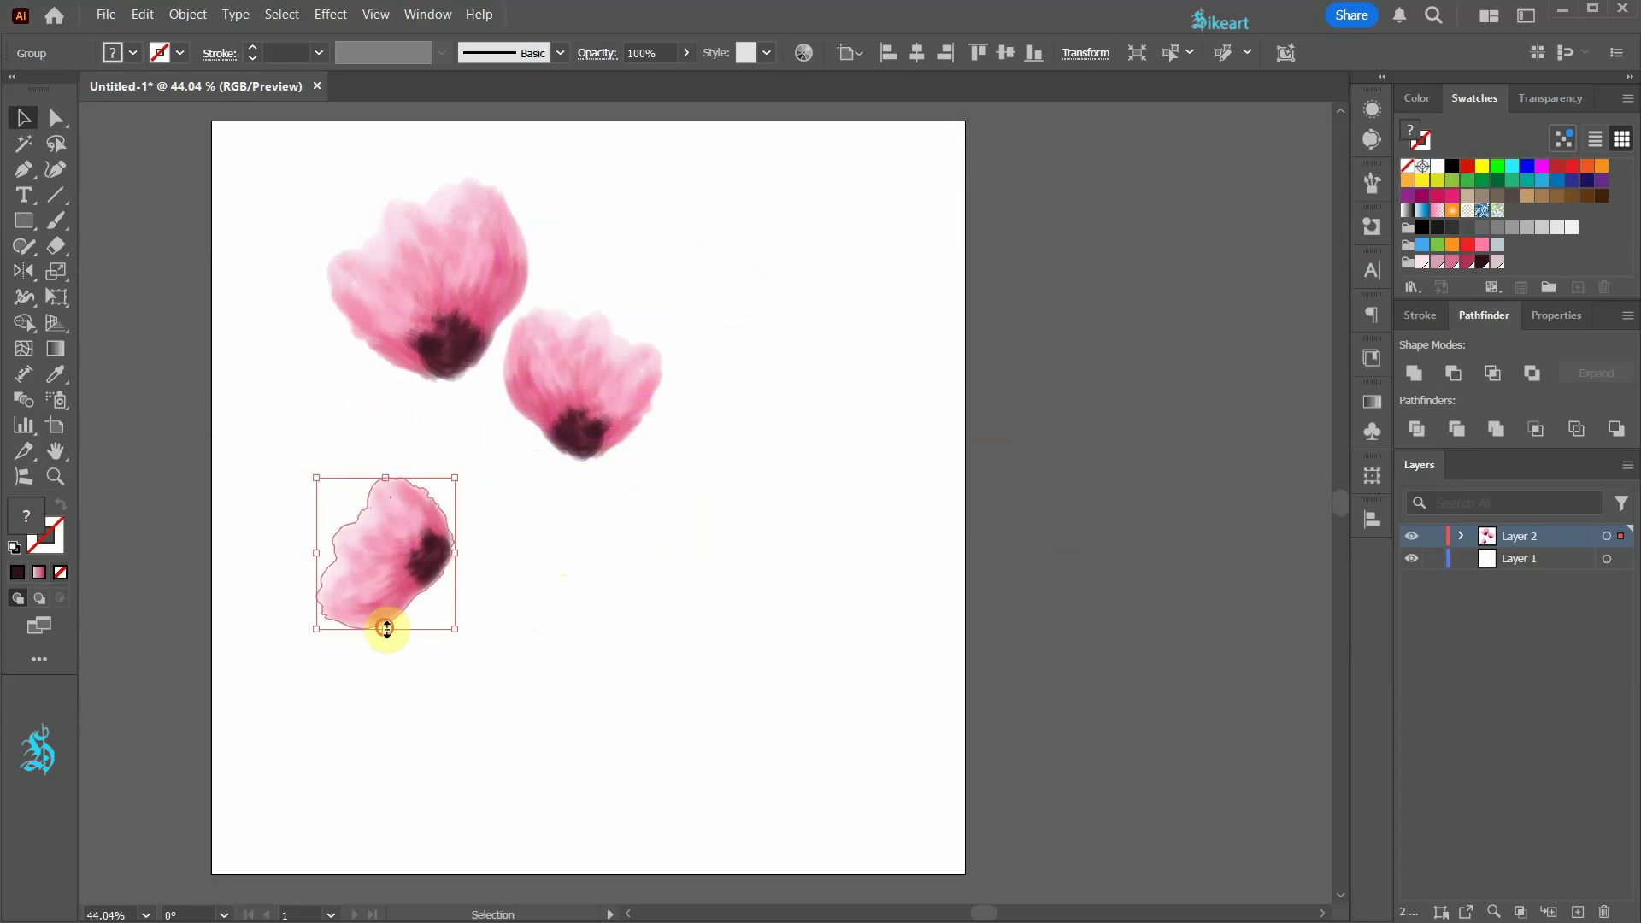
{"action": "left_click_drag", "start_coordinate": [387, 626], "coordinate": [384, 328]}
{"action": "left_click_drag", "start_coordinate": [397, 410], "coordinate": [383, 501]}
{"action": "left_click_drag", "start_coordinate": [369, 569], "coordinate": [367, 580]}
{"action": "left_click_drag", "start_coordinate": [446, 413], "coordinate": [377, 493]}
- Add two more flower copies: a narrow upright bloom between the existing flowers and a small bud tilted right below it
{"action": "left_click_drag", "start_coordinate": [487, 345], "coordinate": [540, 692]}
{"action": "left_click_drag", "start_coordinate": [584, 546], "coordinate": [561, 612]}
{"action": "left_click_drag", "start_coordinate": [481, 634], "coordinate": [475, 470]}
{"action": "mouse_move", "coordinate": [500, 400]}
{"action": "left_mouse_down"}
{"action": "mouse_move", "coordinate": [547, 427]}
{"action": "mouse_move", "coordinate": [483, 395]}
{"action": "left_mouse_up"}
{"action": "right_click", "coordinate": [751, 268]}
{"action": "left_click_drag", "start_coordinate": [505, 524], "coordinate": [514, 538]}
{"action": "left_click_drag", "start_coordinate": [501, 477], "coordinate": [606, 584]}
{"action": "left_click_drag", "start_coordinate": [629, 652], "coordinate": [599, 646]}
{"action": "left_click_drag", "start_coordinate": [655, 480], "coordinate": [638, 505]}
{"action": "left_click_drag", "start_coordinate": [592, 590], "coordinate": [541, 574]}
{"action": "left_click_drag", "start_coordinate": [591, 485], "coordinate": [597, 540]}
{"action": "left_click_drag", "start_coordinate": [354, 505], "coordinate": [377, 515]}
{"action": "left_click", "coordinate": [1114, 555]}
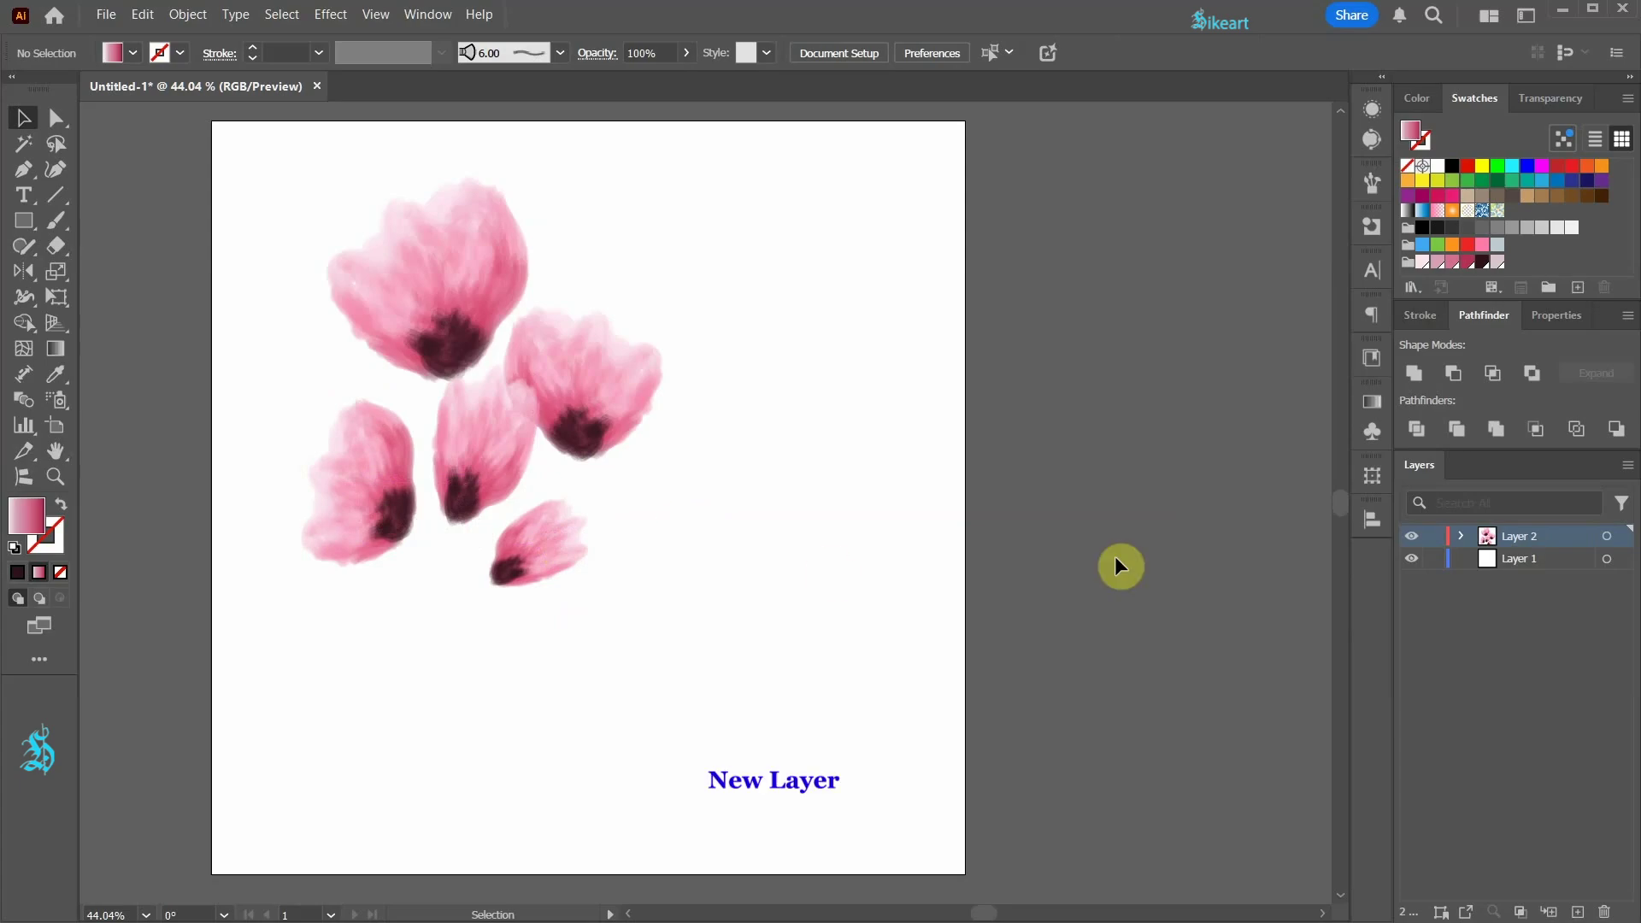
- Create a new layer and set no fill with a dark maroon swatch as the stroke
{"action": "left_click", "coordinate": [1578, 912]}
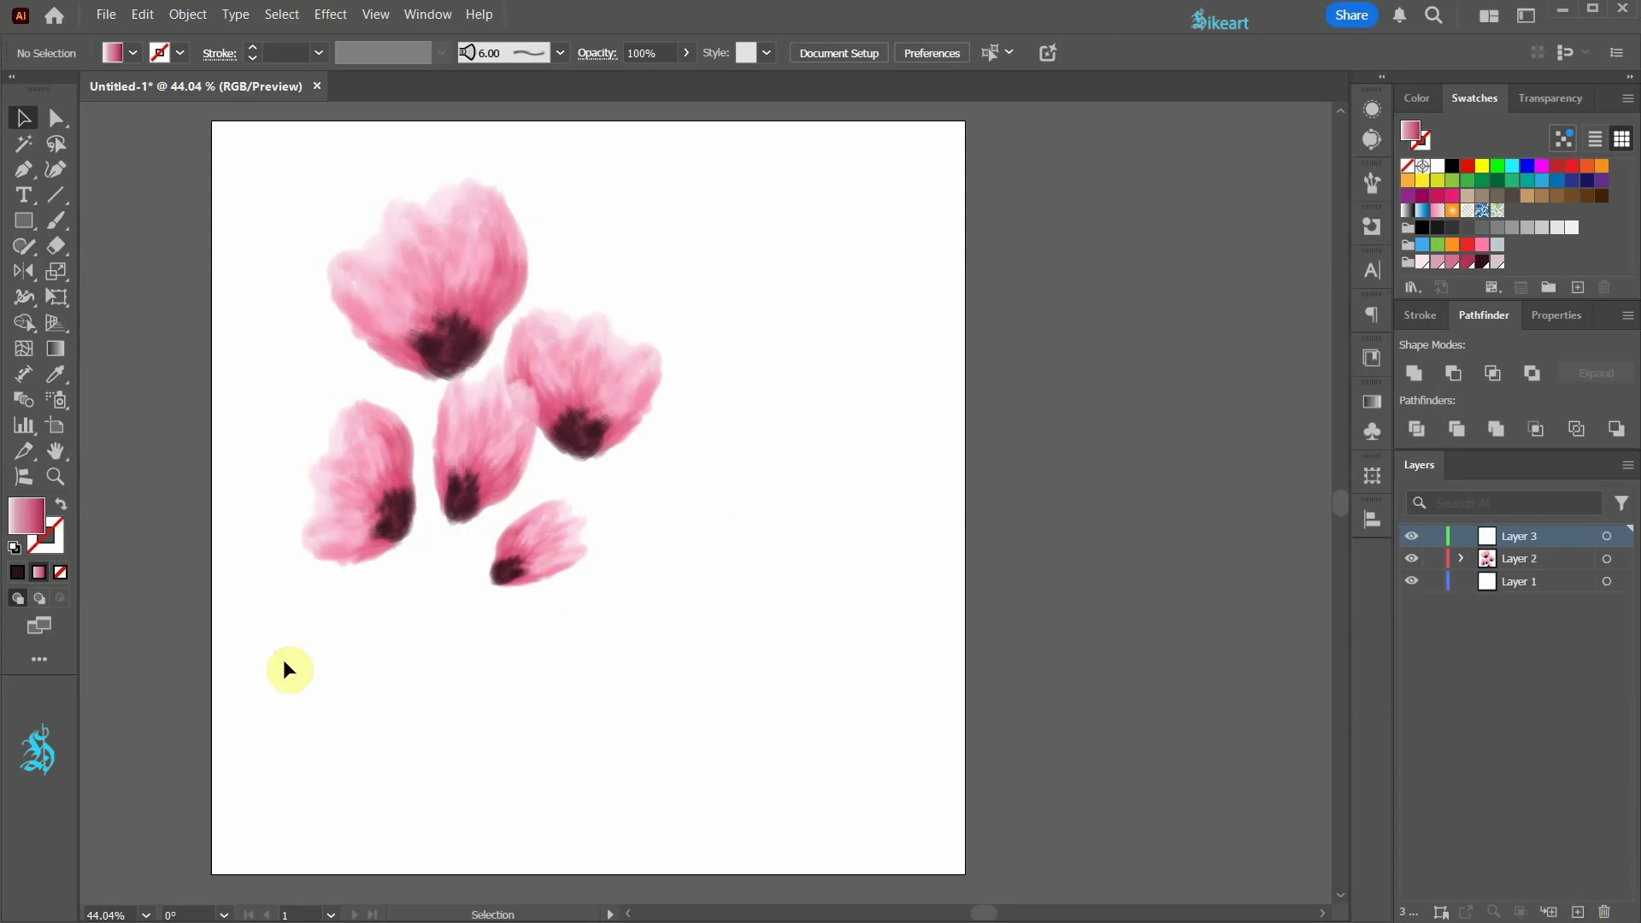
{"action": "left_click", "coordinate": [60, 507]}
{"action": "left_click", "coordinate": [59, 537]}
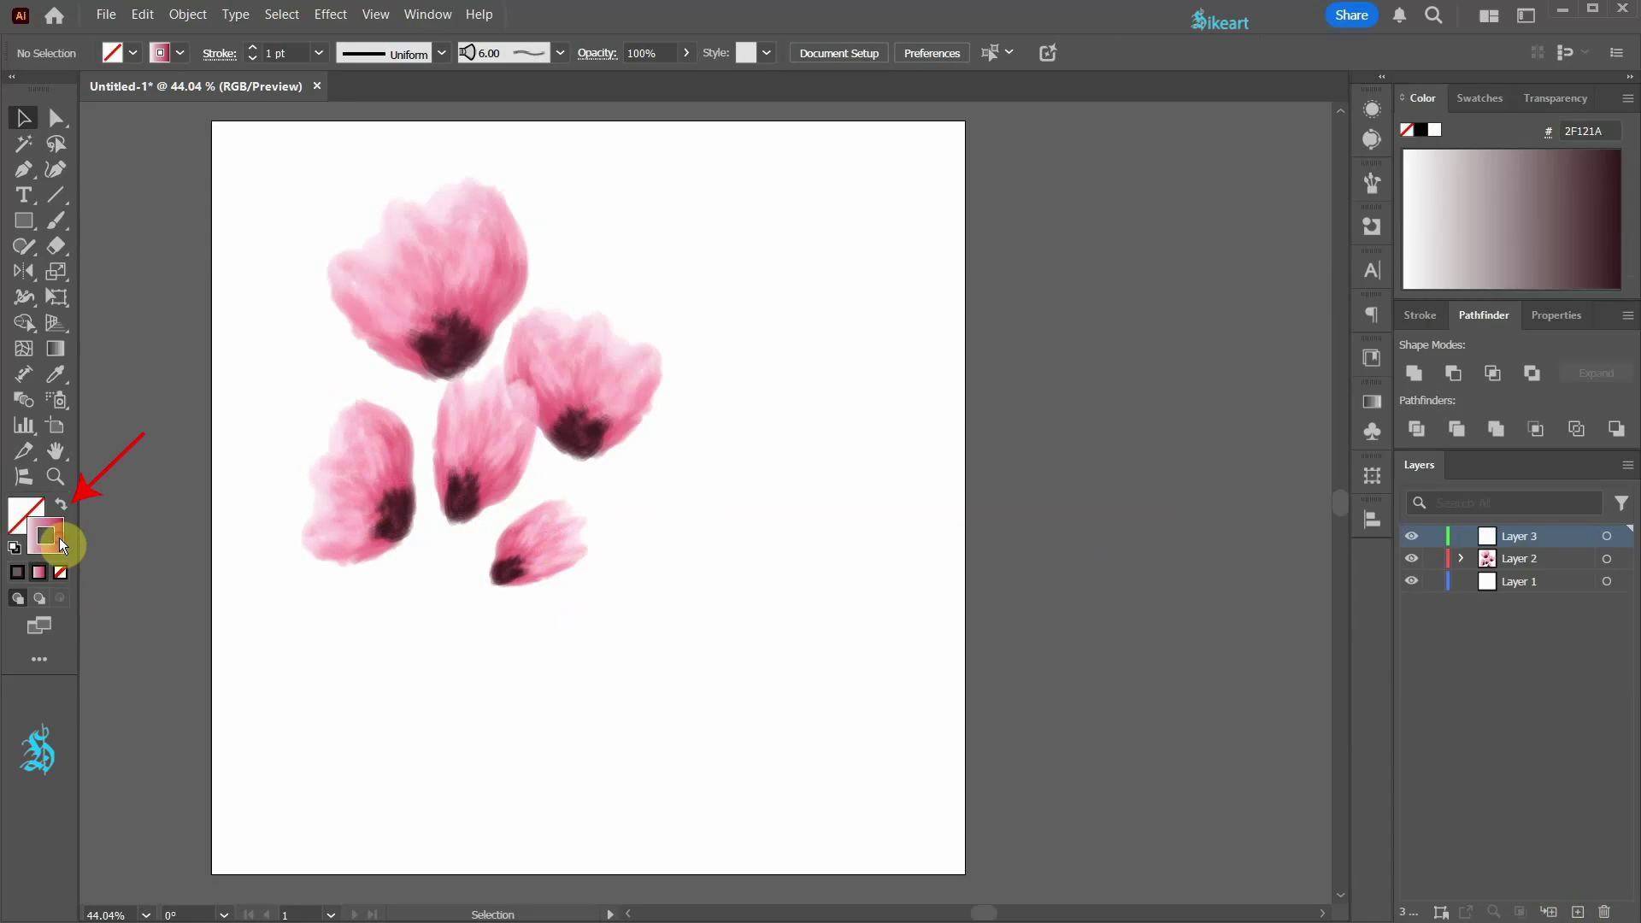
{"action": "left_click", "coordinate": [1476, 98]}
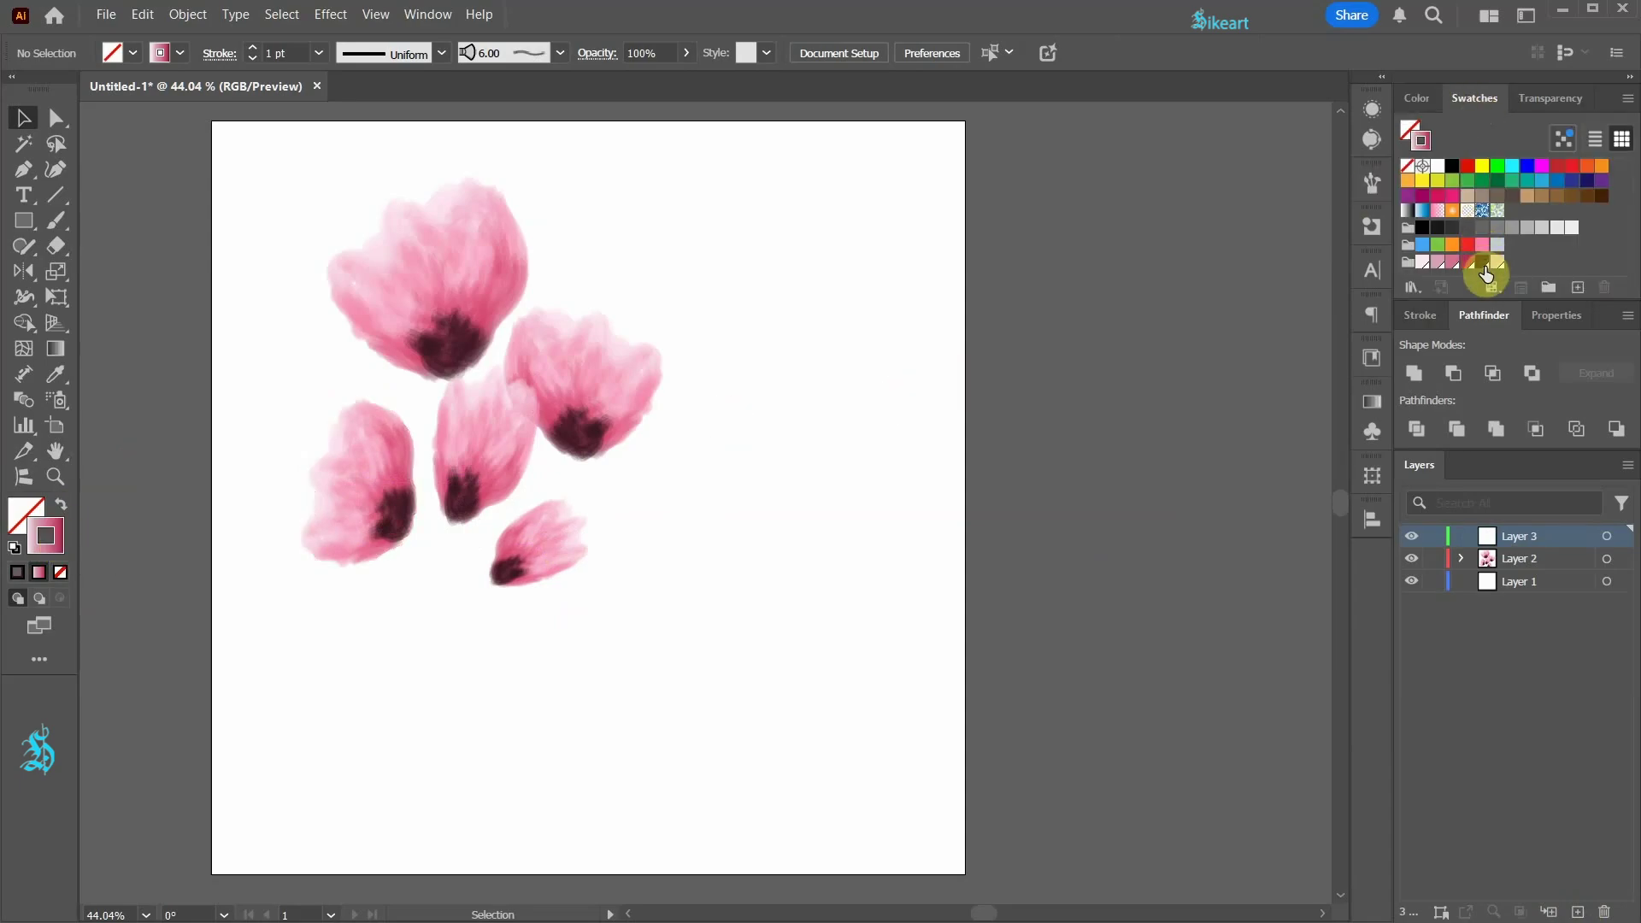
- Draw a curved stem up to the large flower with the Curvature tool and move Layer 3 beneath Layer 2
{"action": "left_click", "coordinate": [58, 170]}
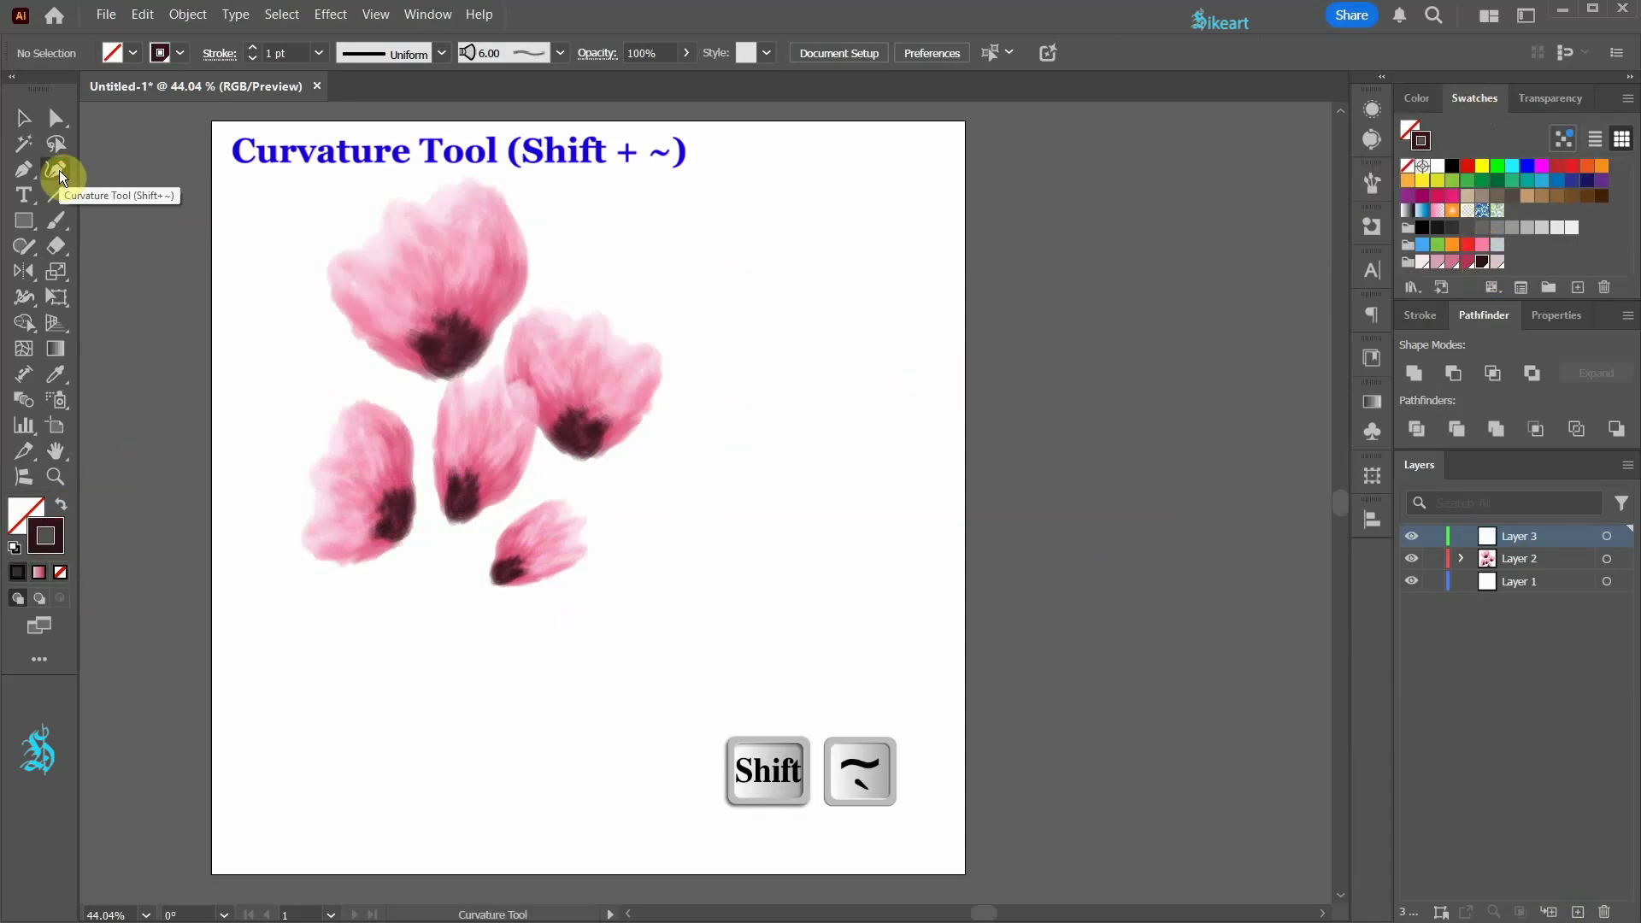
{"action": "left_click", "coordinate": [438, 806]}
{"action": "left_click", "coordinate": [478, 611]}
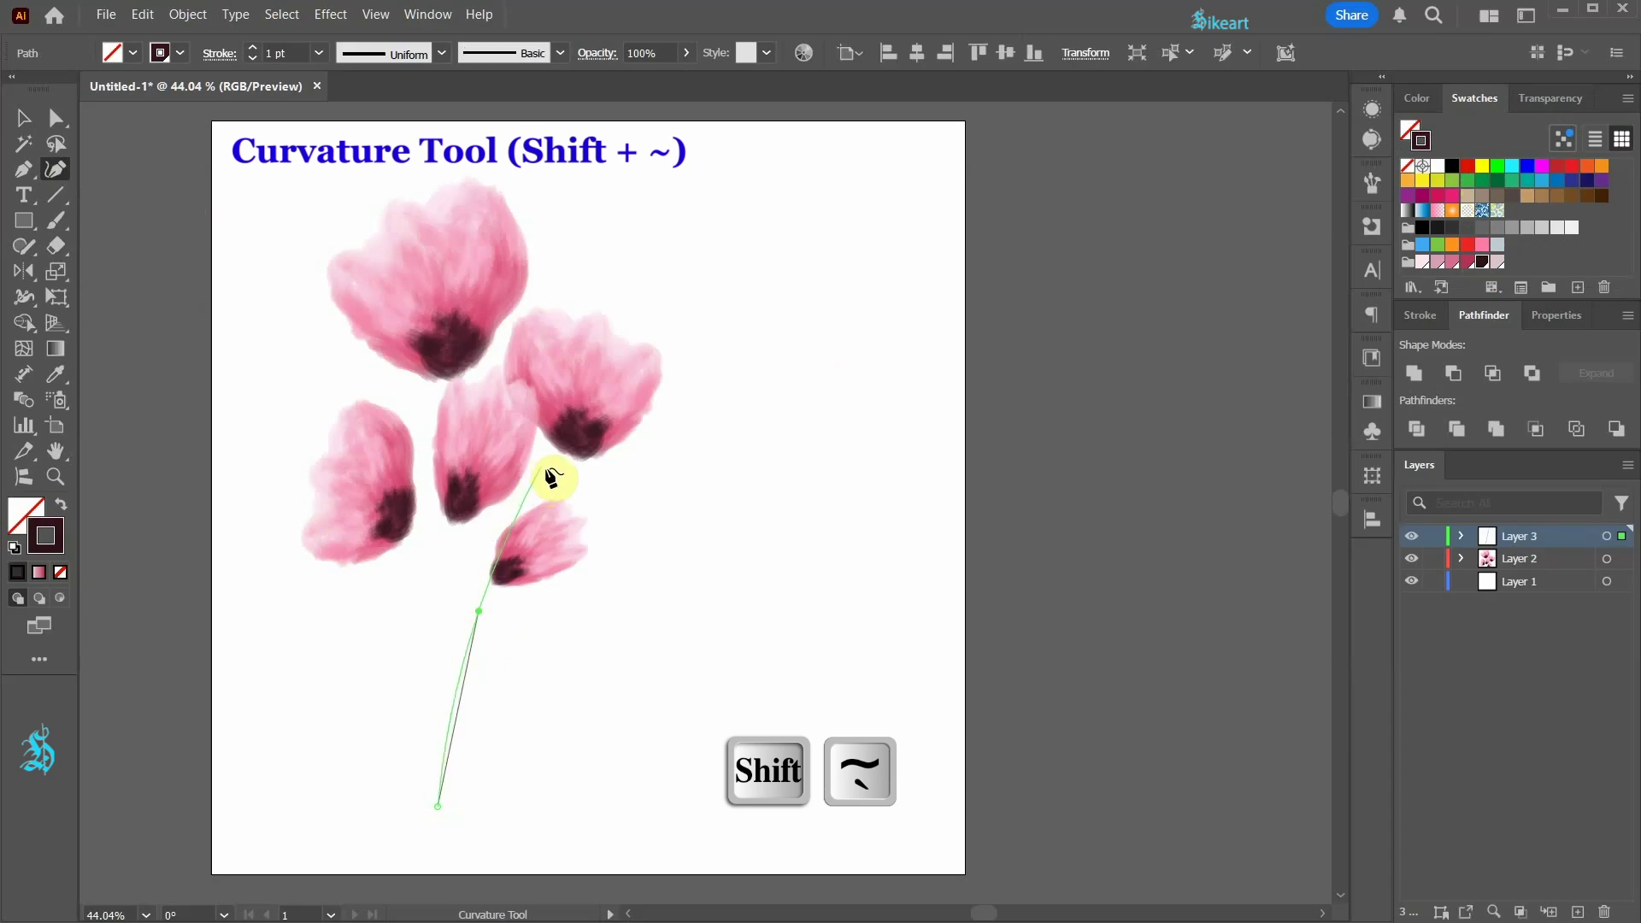
{"action": "left_click", "coordinate": [462, 369]}
{"action": "key", "text": "Escape"}
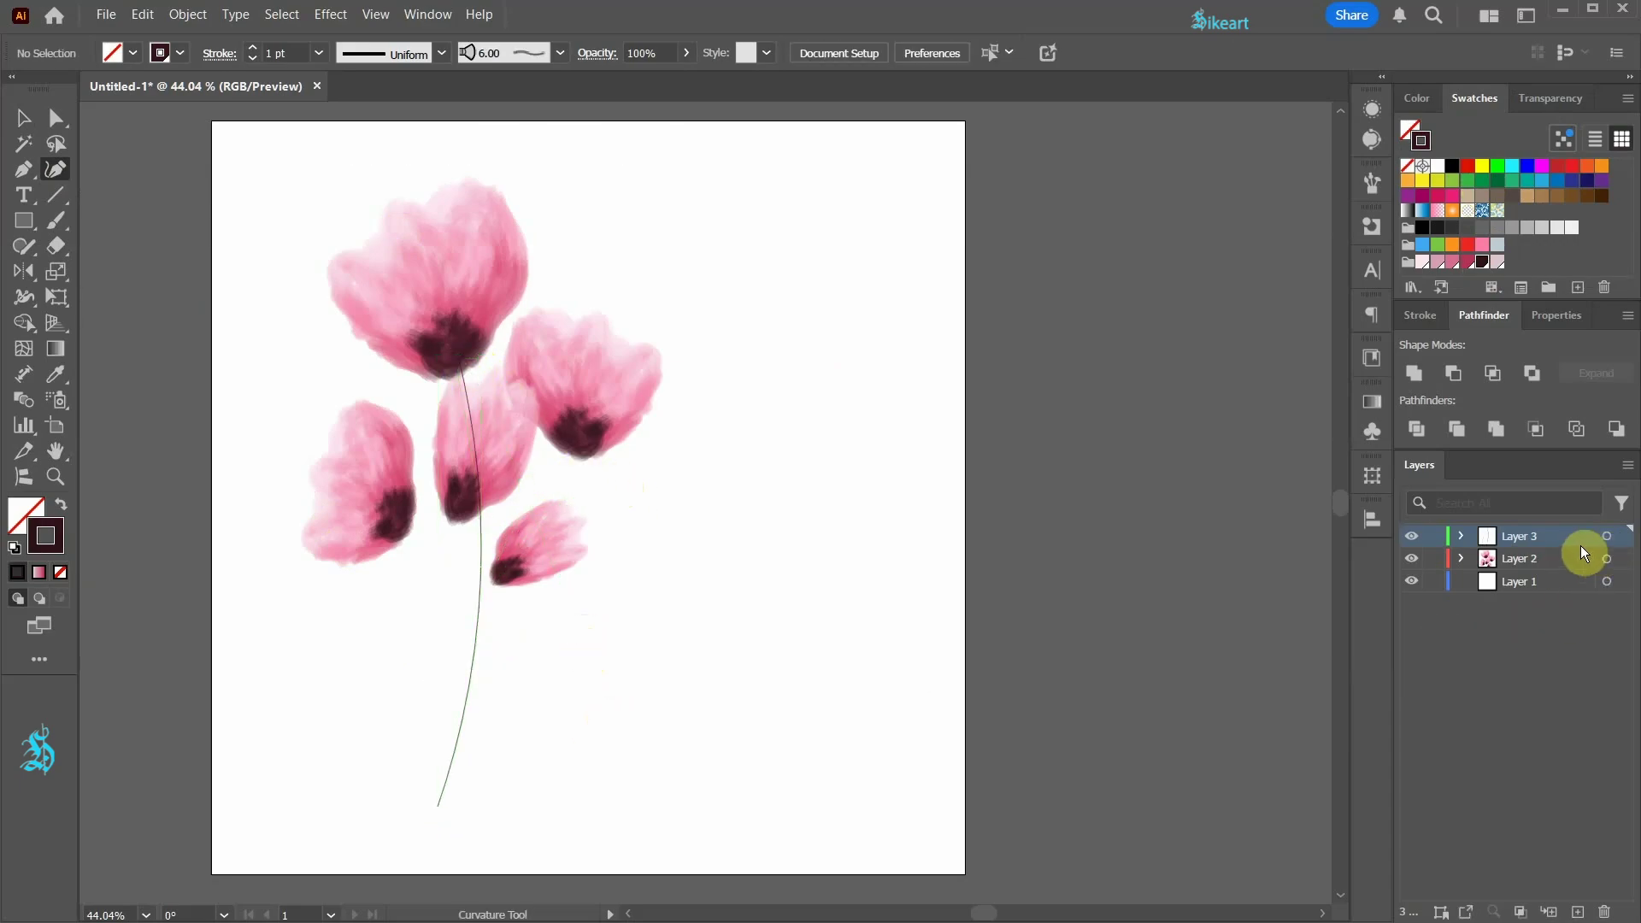
{"action": "left_click_drag", "start_coordinate": [1555, 535], "coordinate": [1556, 567]}
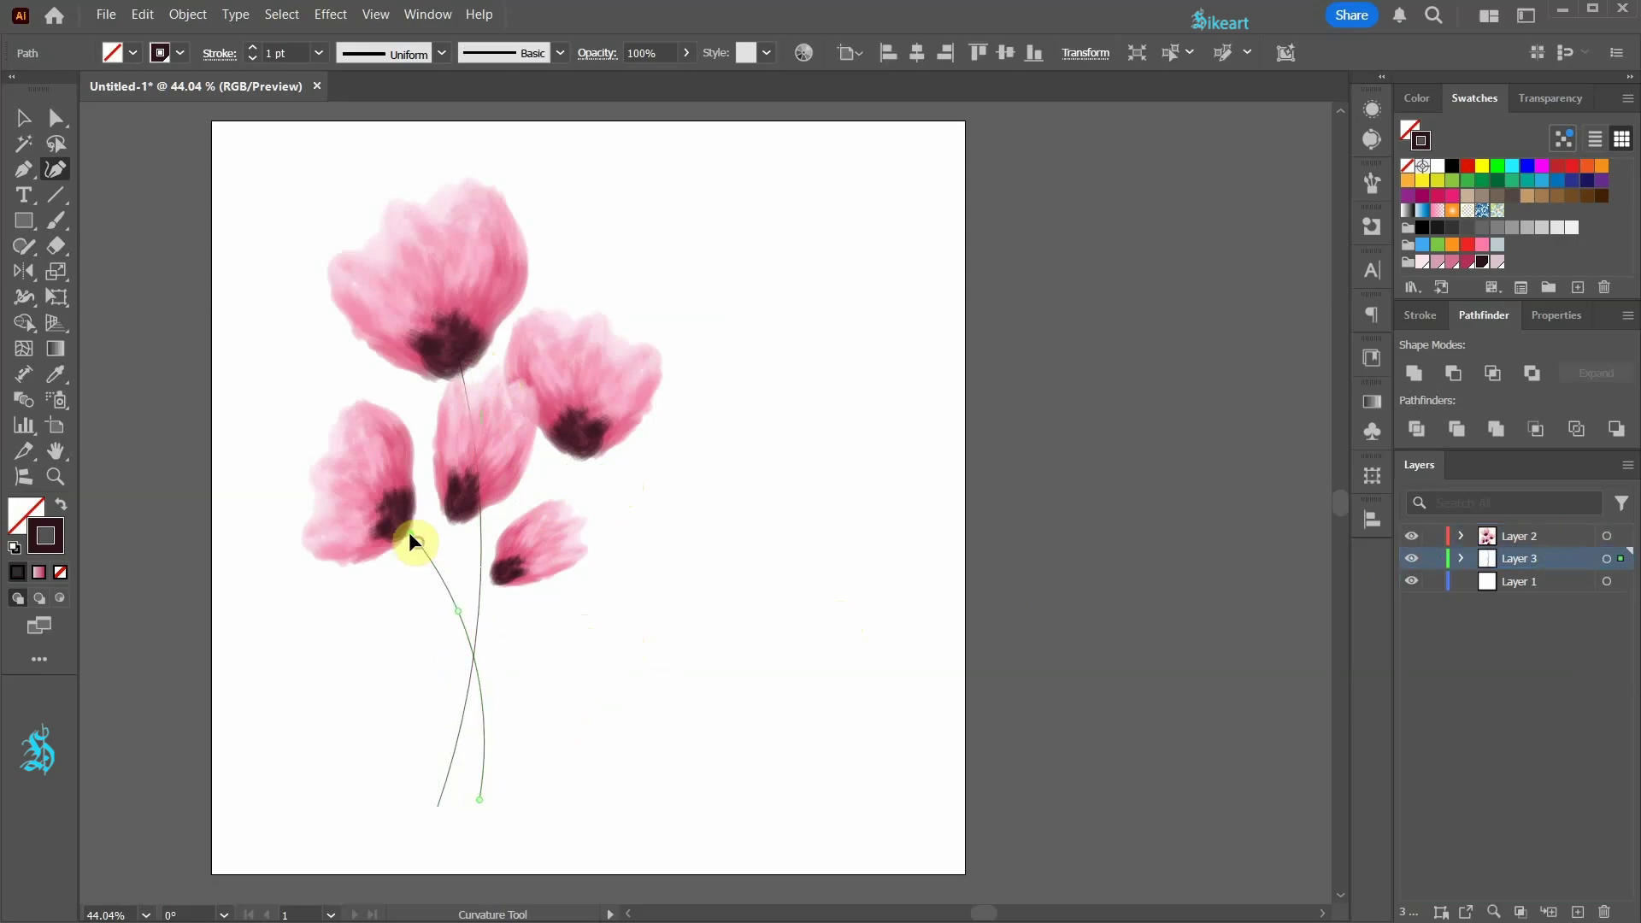
- Draw curved stems up to the left flower and the narrow middle flower
{"action": "left_click", "coordinate": [411, 631]}
{"action": "left_click", "coordinate": [449, 516]}
{"action": "left_click", "coordinate": [415, 662]}
{"action": "key", "text": "Escape"}
- Draw a curved stem up to the right-hand flower and adjust its middle and lower anchor points
{"action": "left_click", "coordinate": [525, 786]}
{"action": "left_click", "coordinate": [515, 623]}
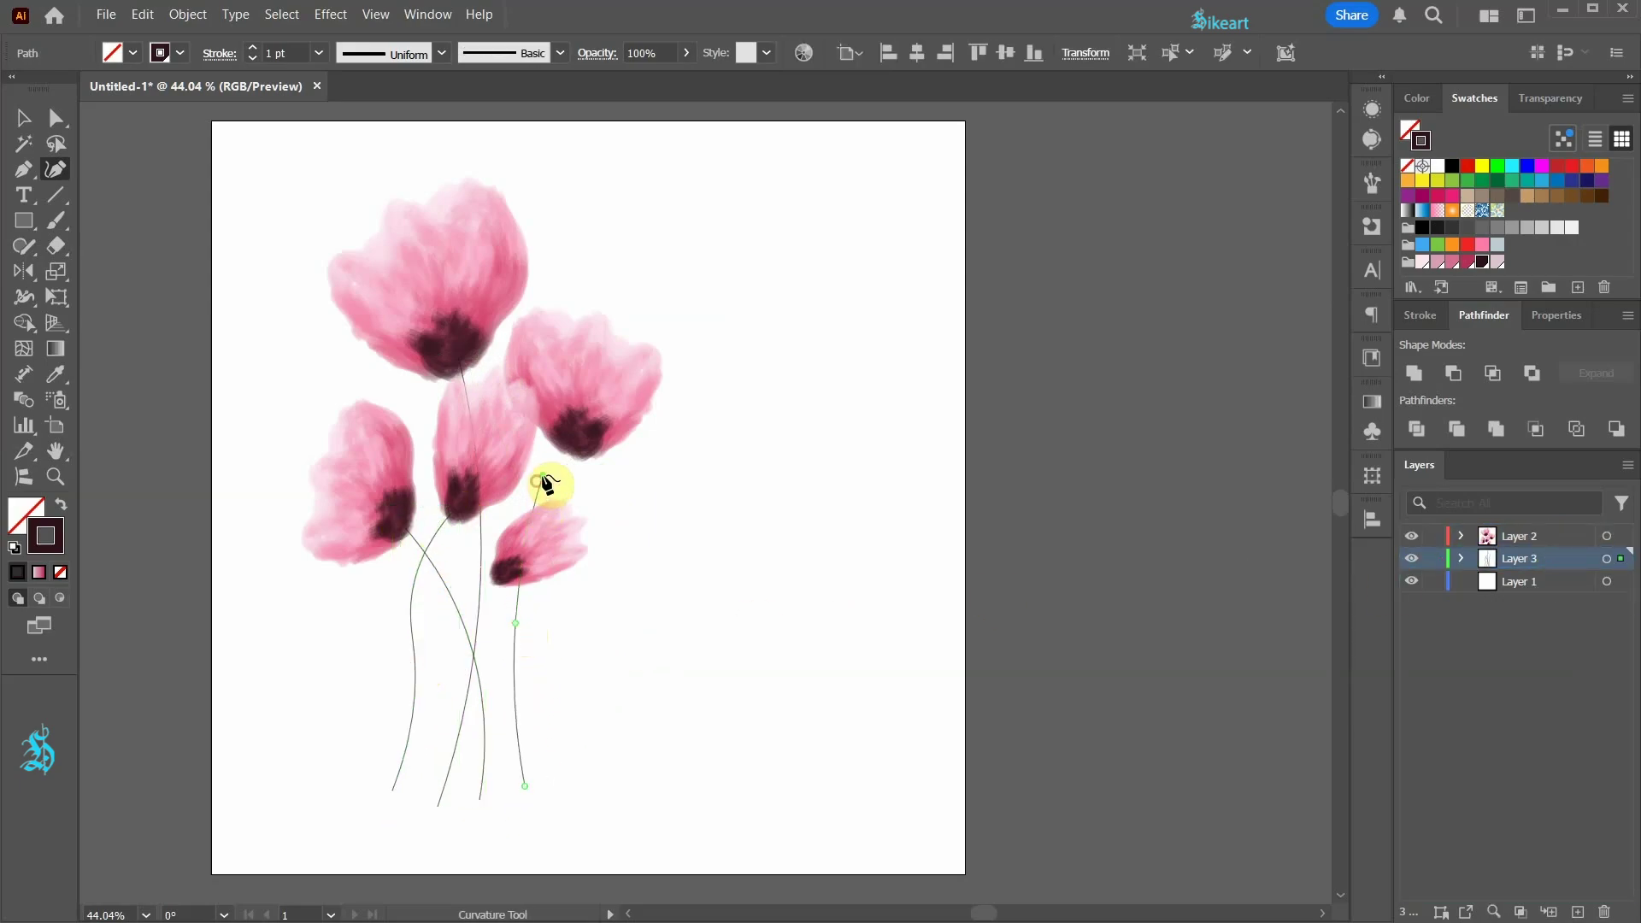
{"action": "left_click", "coordinate": [578, 447]}
{"action": "left_click", "coordinate": [564, 507]}
{"action": "left_click_drag", "start_coordinate": [516, 623], "coordinate": [525, 634]}
{"action": "left_click_drag", "start_coordinate": [525, 786], "coordinate": [530, 799]}
{"action": "left_click", "coordinate": [623, 746], "text": "ctrl"}
- Draw a curved stem rising from the bunch's base to the small bud
{"action": "left_click", "coordinate": [426, 787]}
{"action": "left_click", "coordinate": [435, 713]}
{"action": "left_click", "coordinate": [499, 573]}
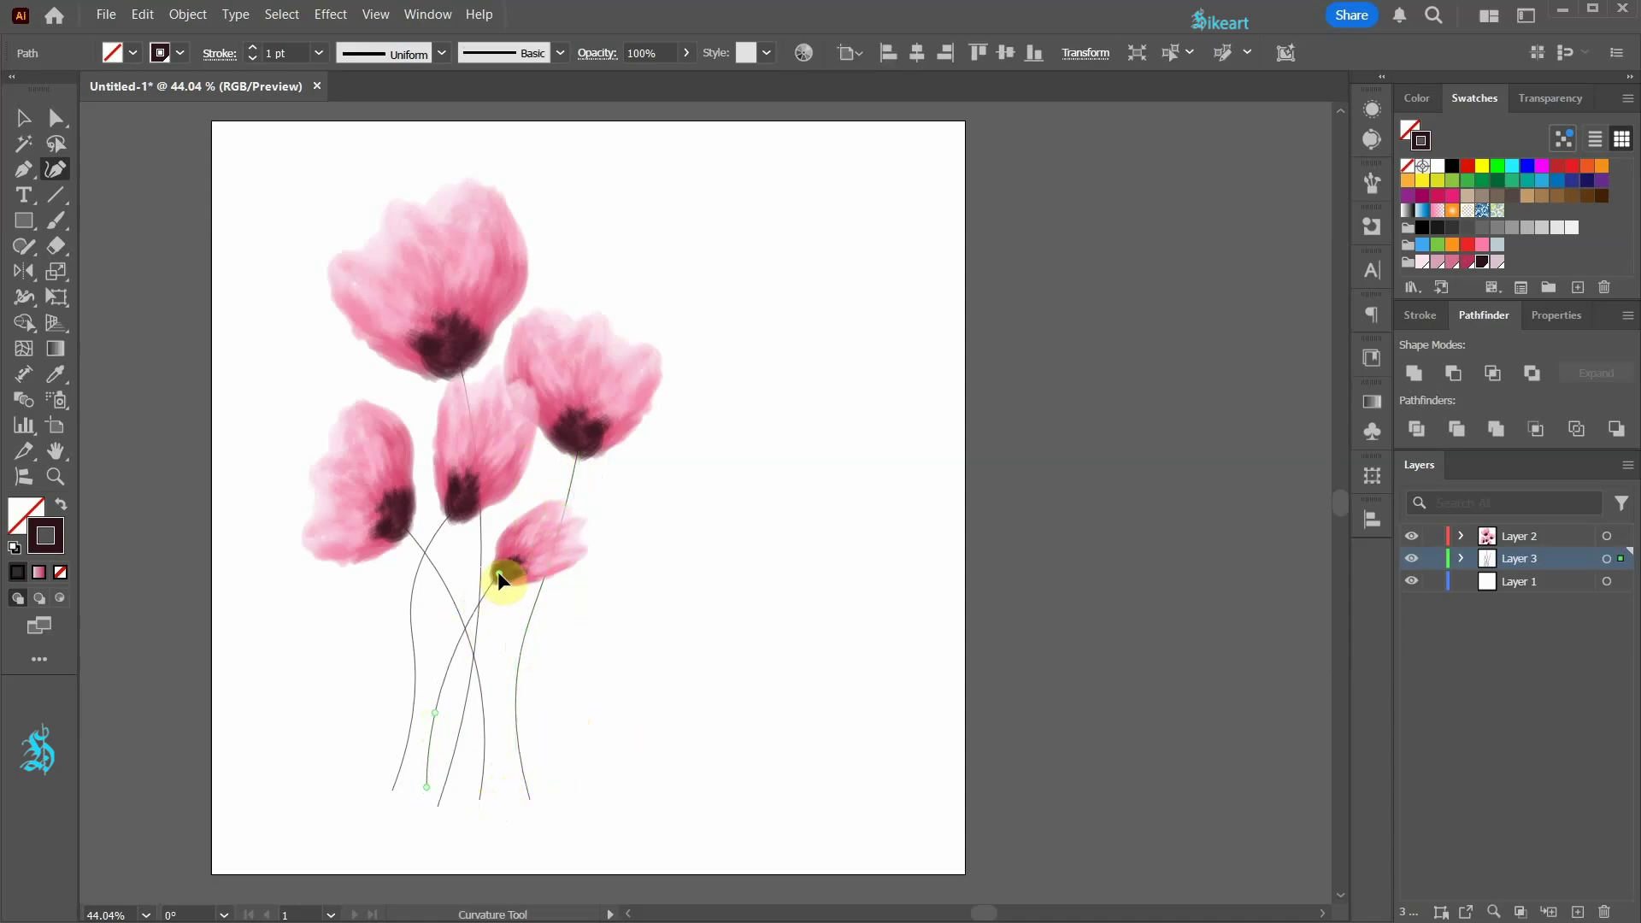
{"action": "key", "text": "Escape"}
- Reshape the narrow middle flower's stem into a smoother curve, and shift that flower and the small bud slightly down and left onto their stems
{"action": "left_click_drag", "start_coordinate": [412, 623], "coordinate": [428, 587]}
{"action": "left_click_drag", "start_coordinate": [392, 791], "coordinate": [389, 796]}
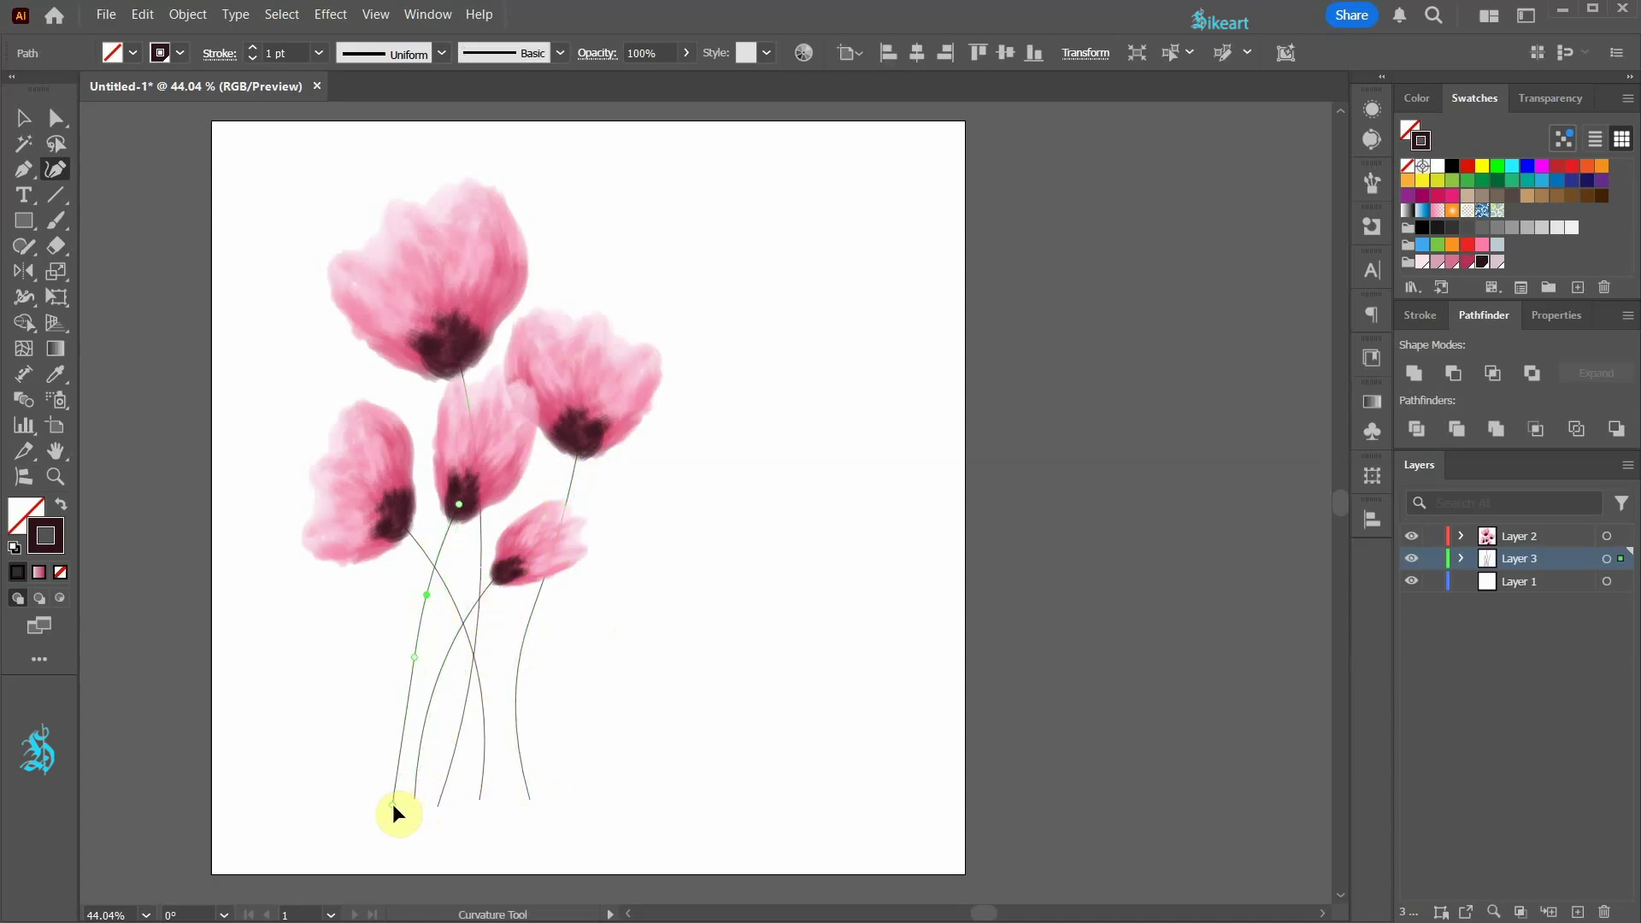
{"action": "left_click_drag", "start_coordinate": [416, 661], "coordinate": [408, 647]}
{"action": "left_click", "coordinate": [651, 670], "text": "ctrl"}
{"action": "key", "text": "v"}
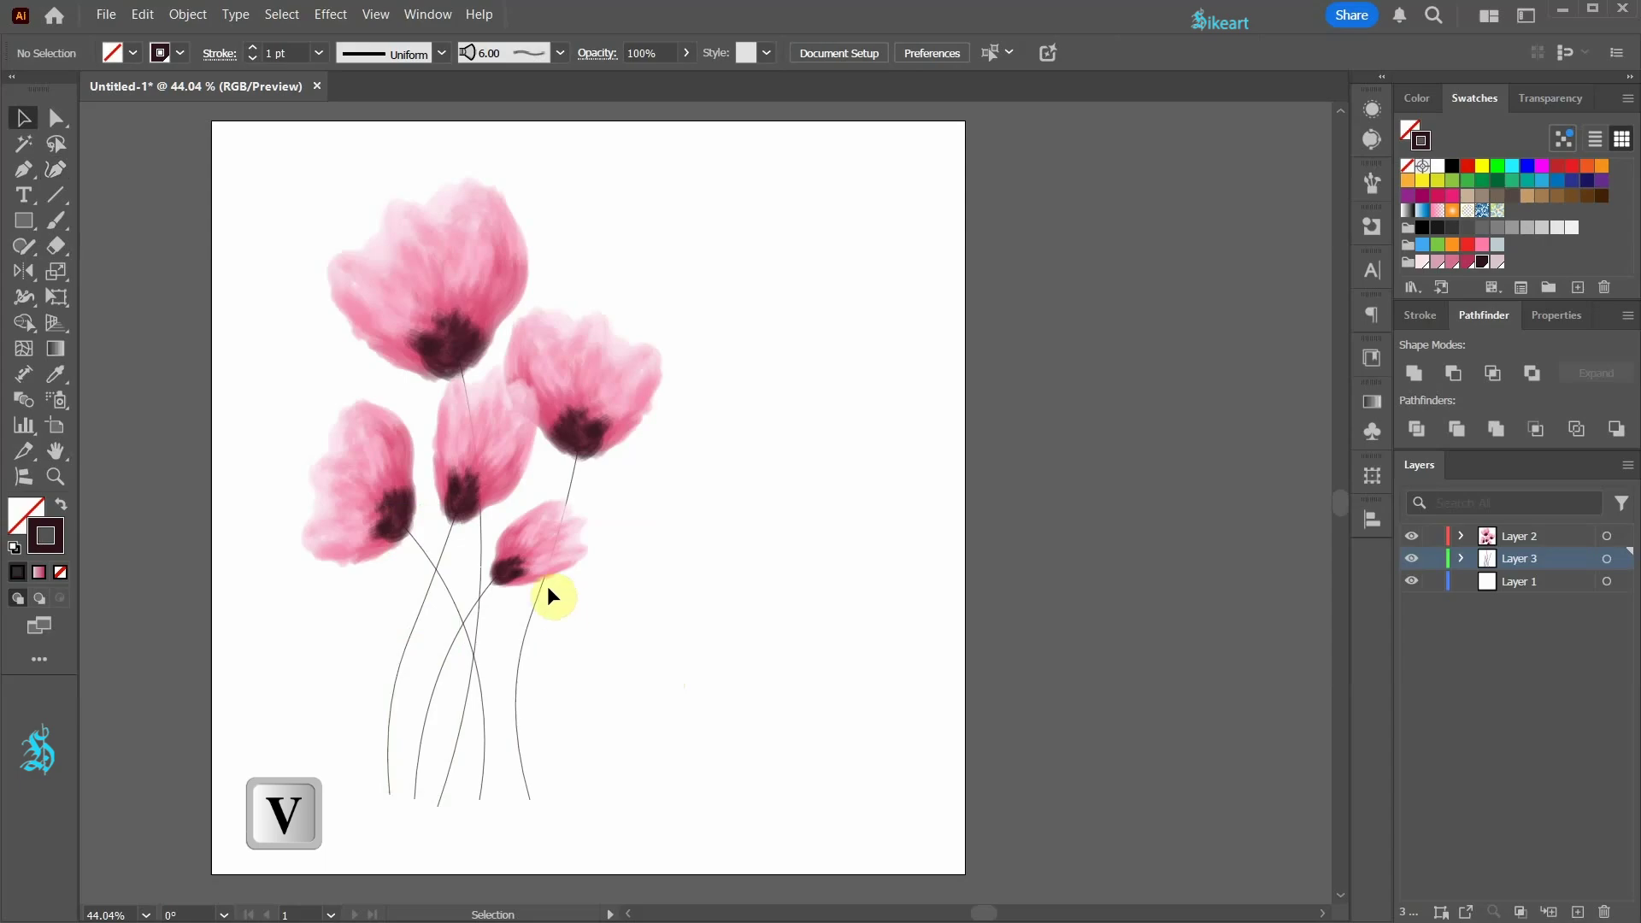
{"action": "left_click_drag", "start_coordinate": [525, 566], "coordinate": [511, 582]}
{"action": "left_click", "coordinate": [663, 670]}
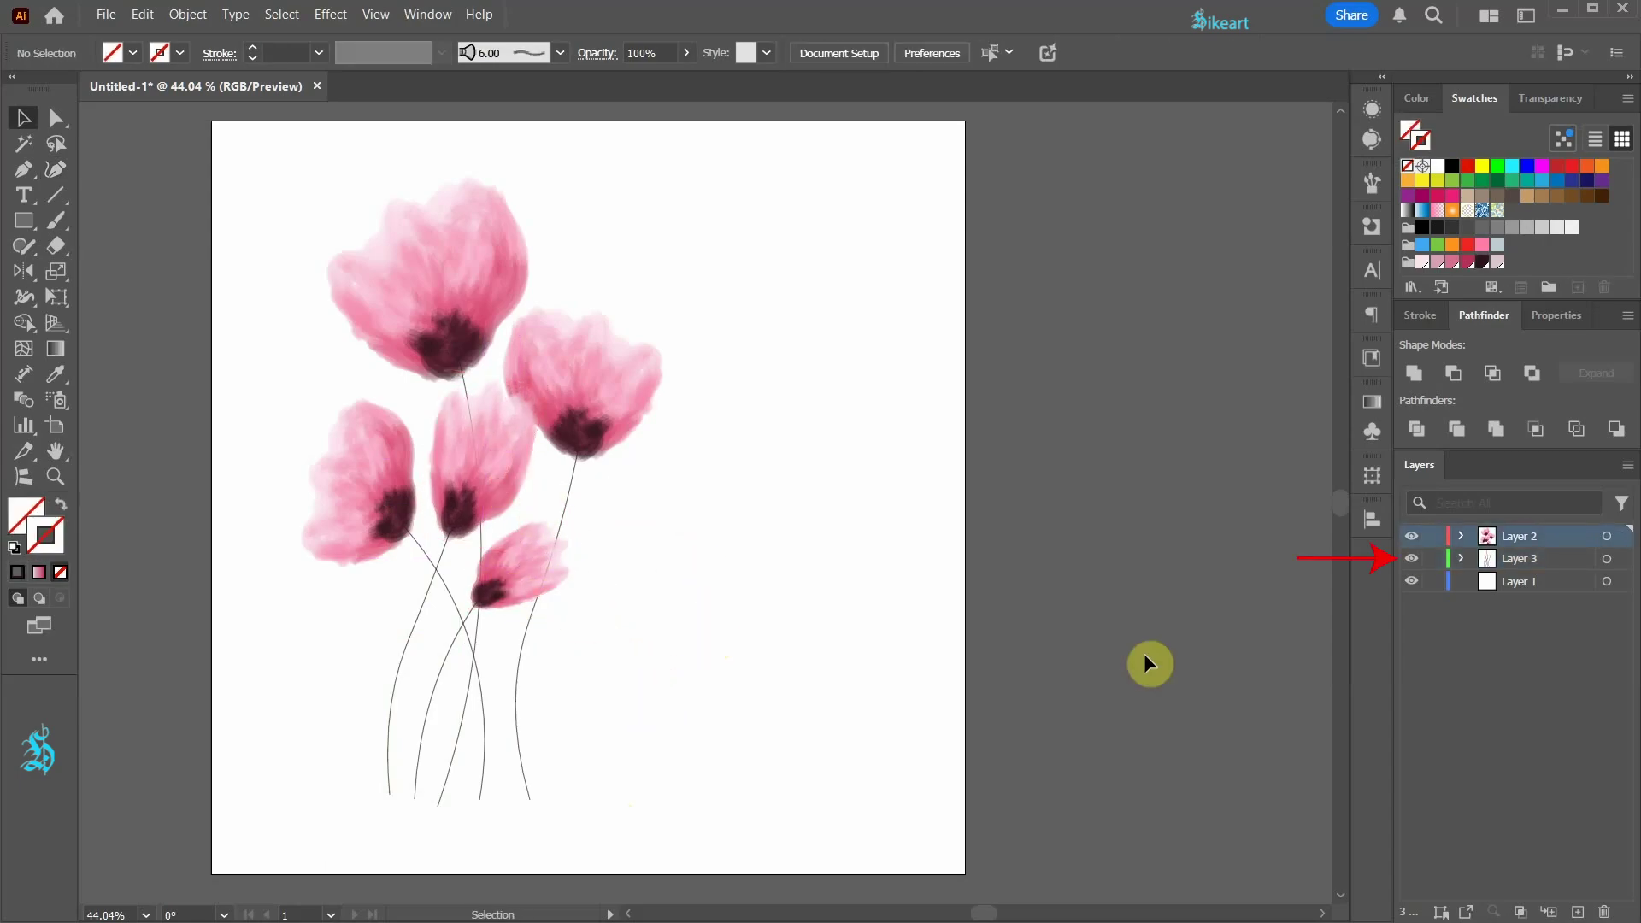
- Select all the stems on Layer 3 and set their stroke weight to 2 pt
{"action": "left_click", "coordinate": [1606, 560]}
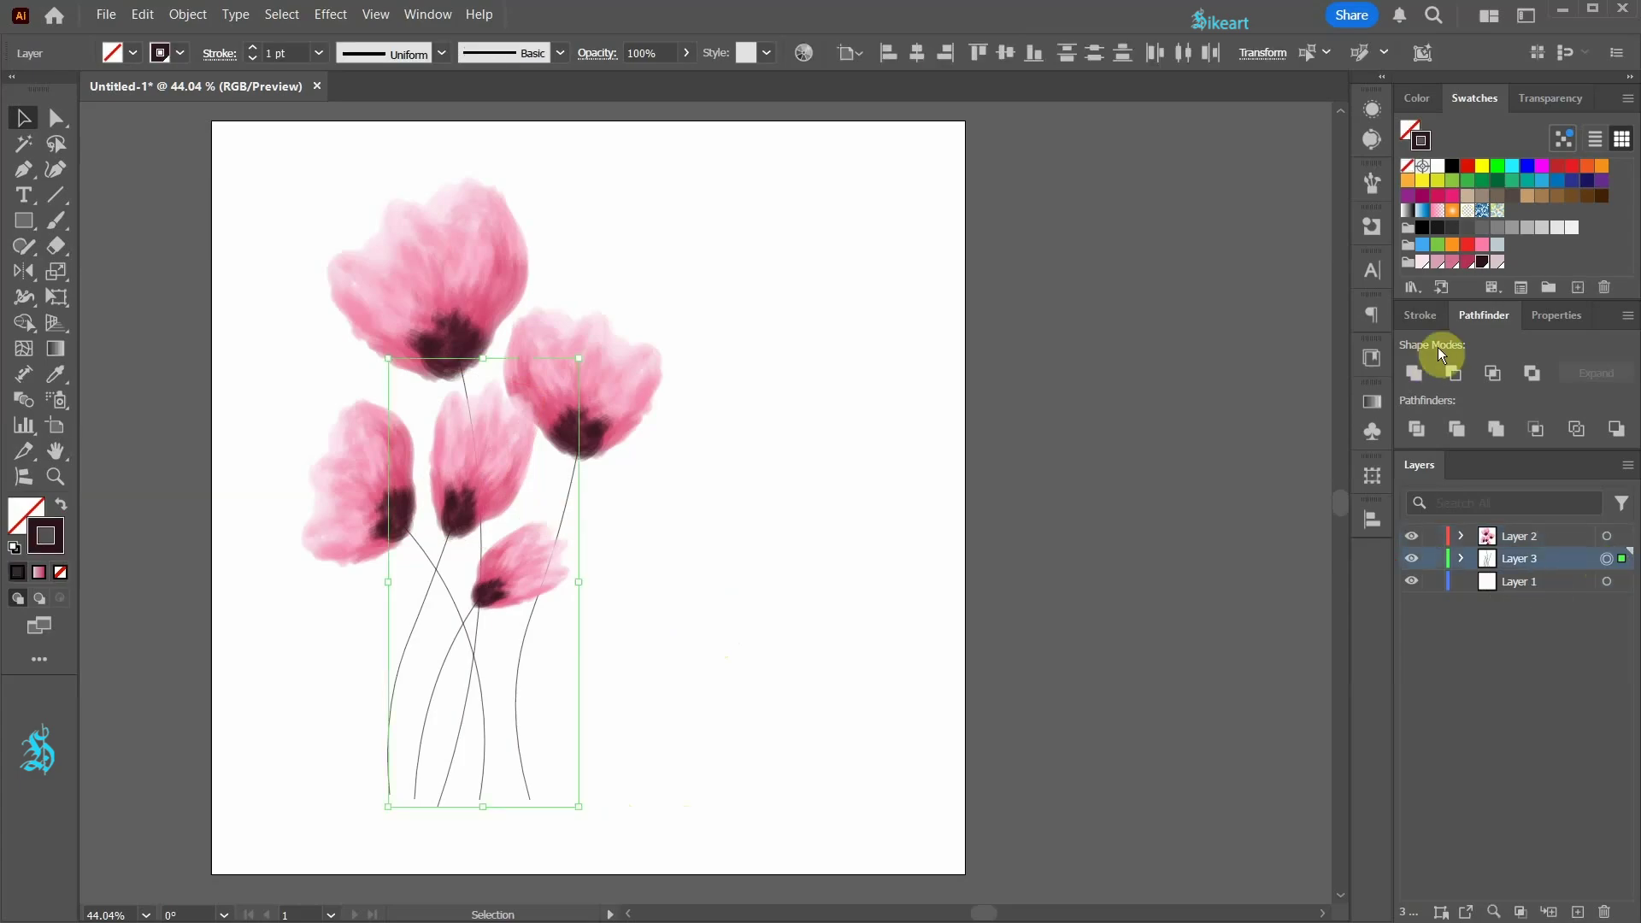
{"action": "left_click", "coordinate": [1436, 318]}
{"action": "left_click", "coordinate": [1473, 342]}
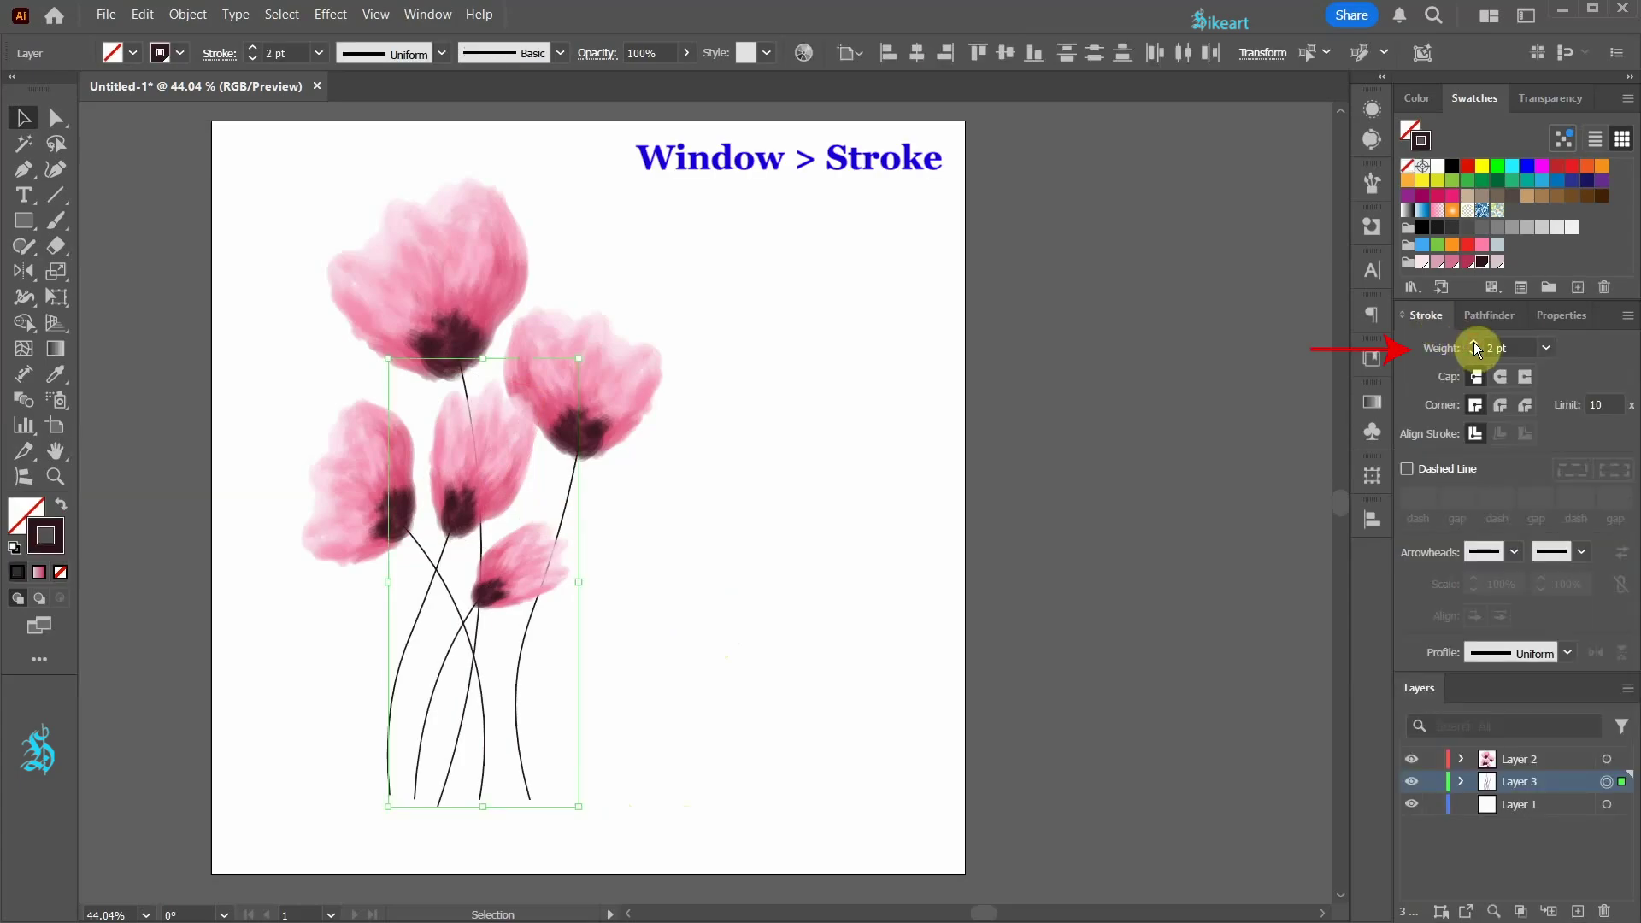
{"action": "left_click", "coordinate": [1473, 341]}
{"action": "left_click", "coordinate": [1471, 354]}
{"action": "left_click", "coordinate": [944, 633]}
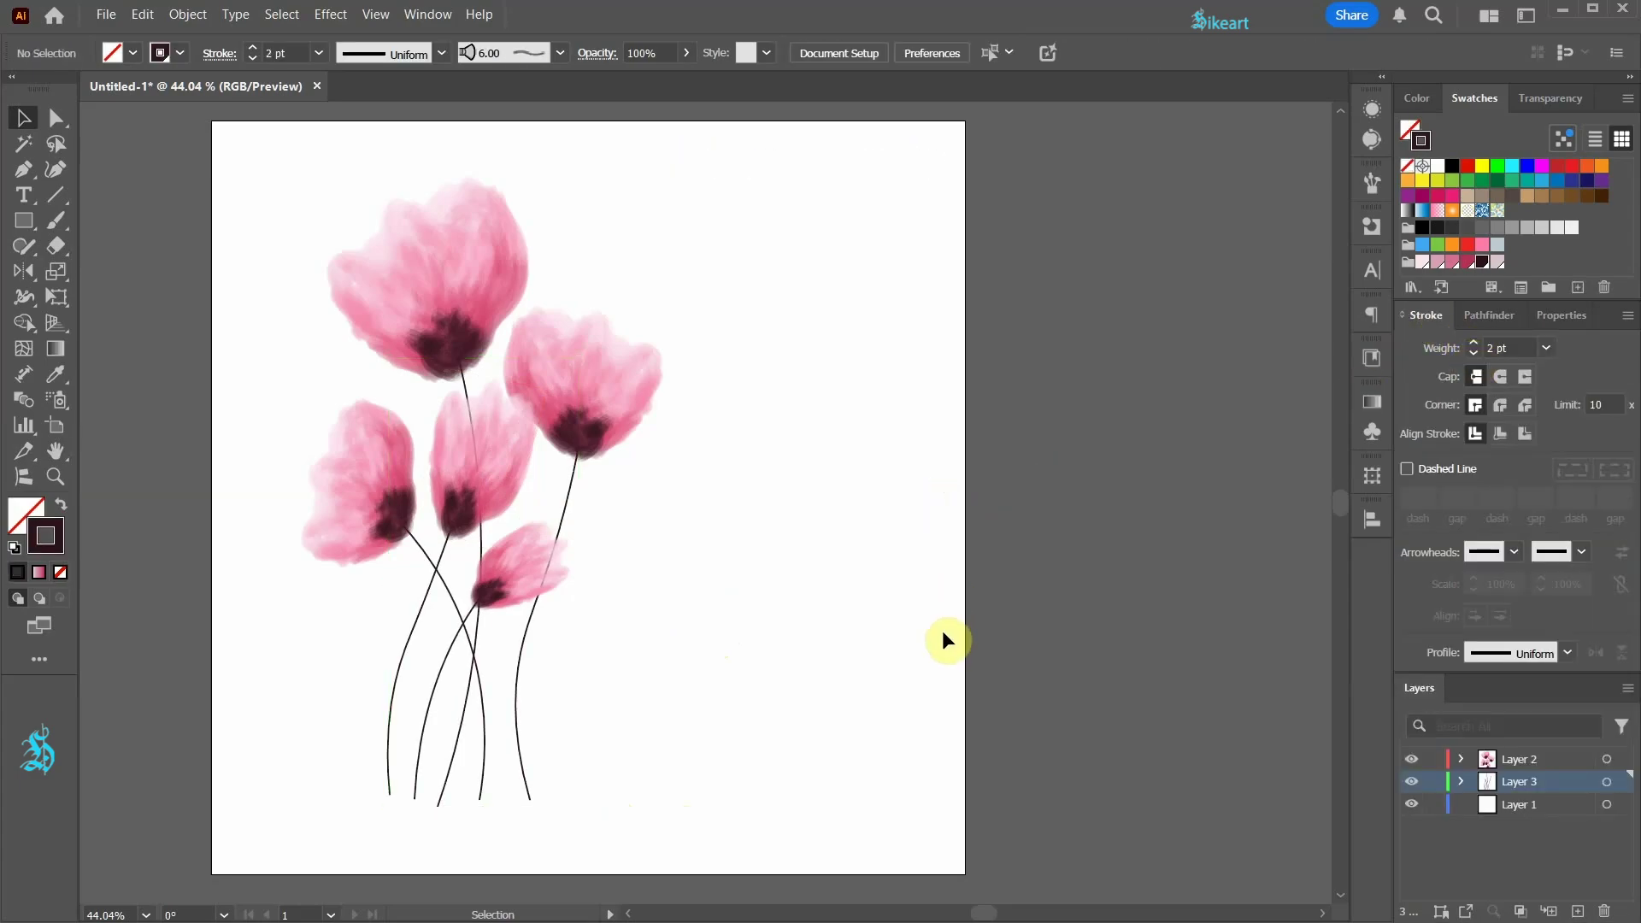
- Create a new layer above Layer 2 and set a pale pink swatch as the fill with no stroke
{"action": "left_click", "coordinate": [1562, 757]}
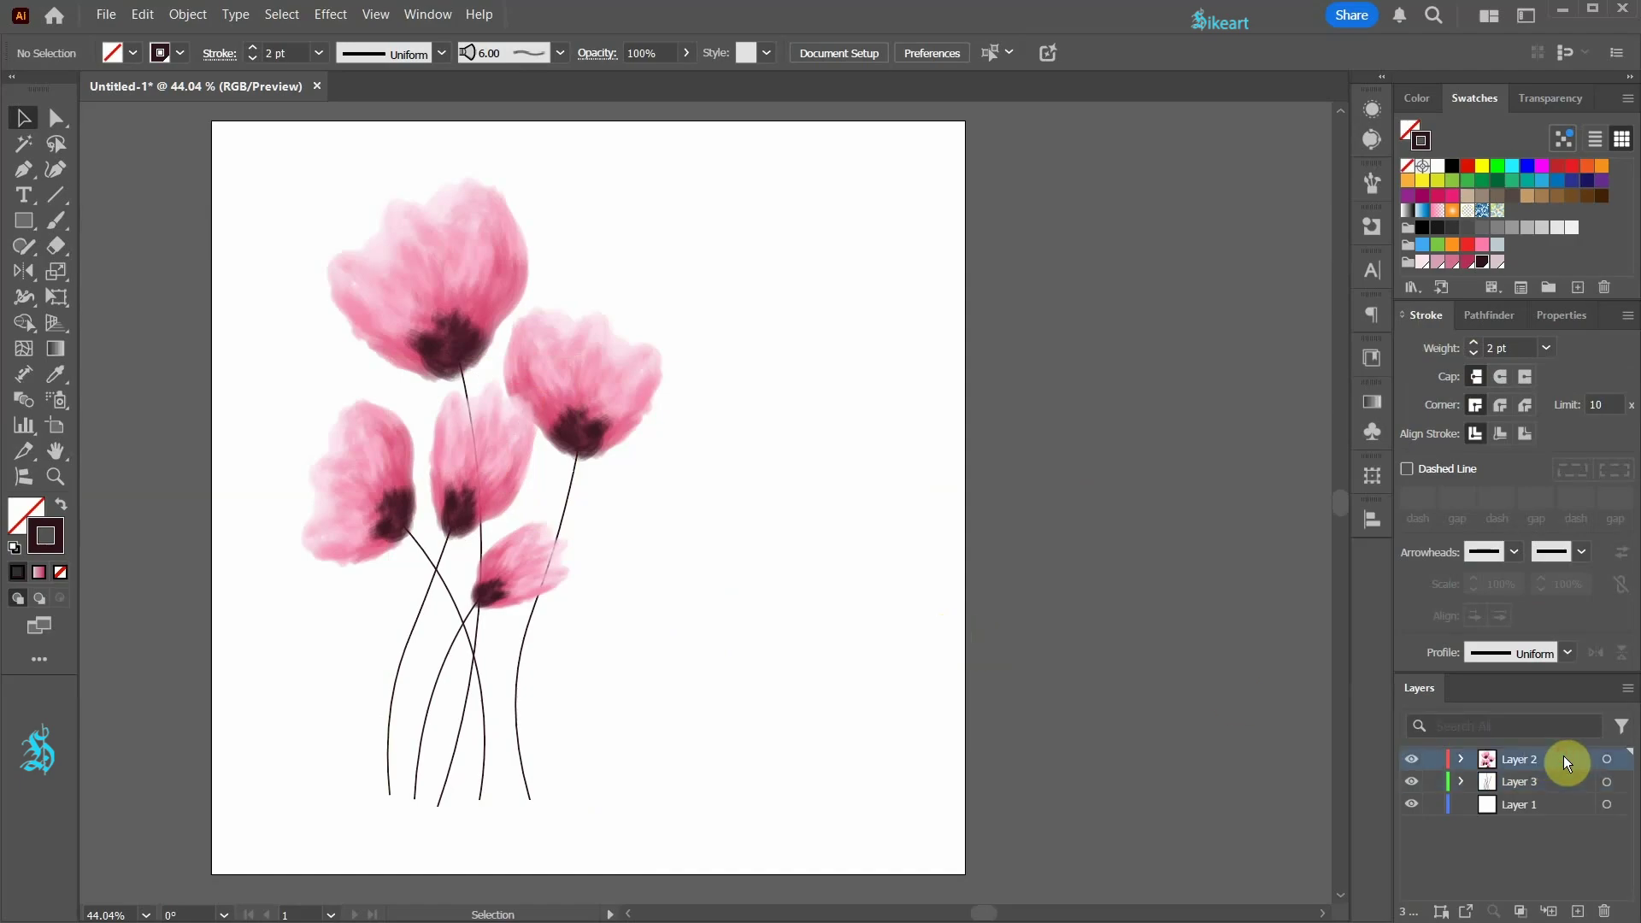
{"action": "left_click", "coordinate": [1578, 911]}
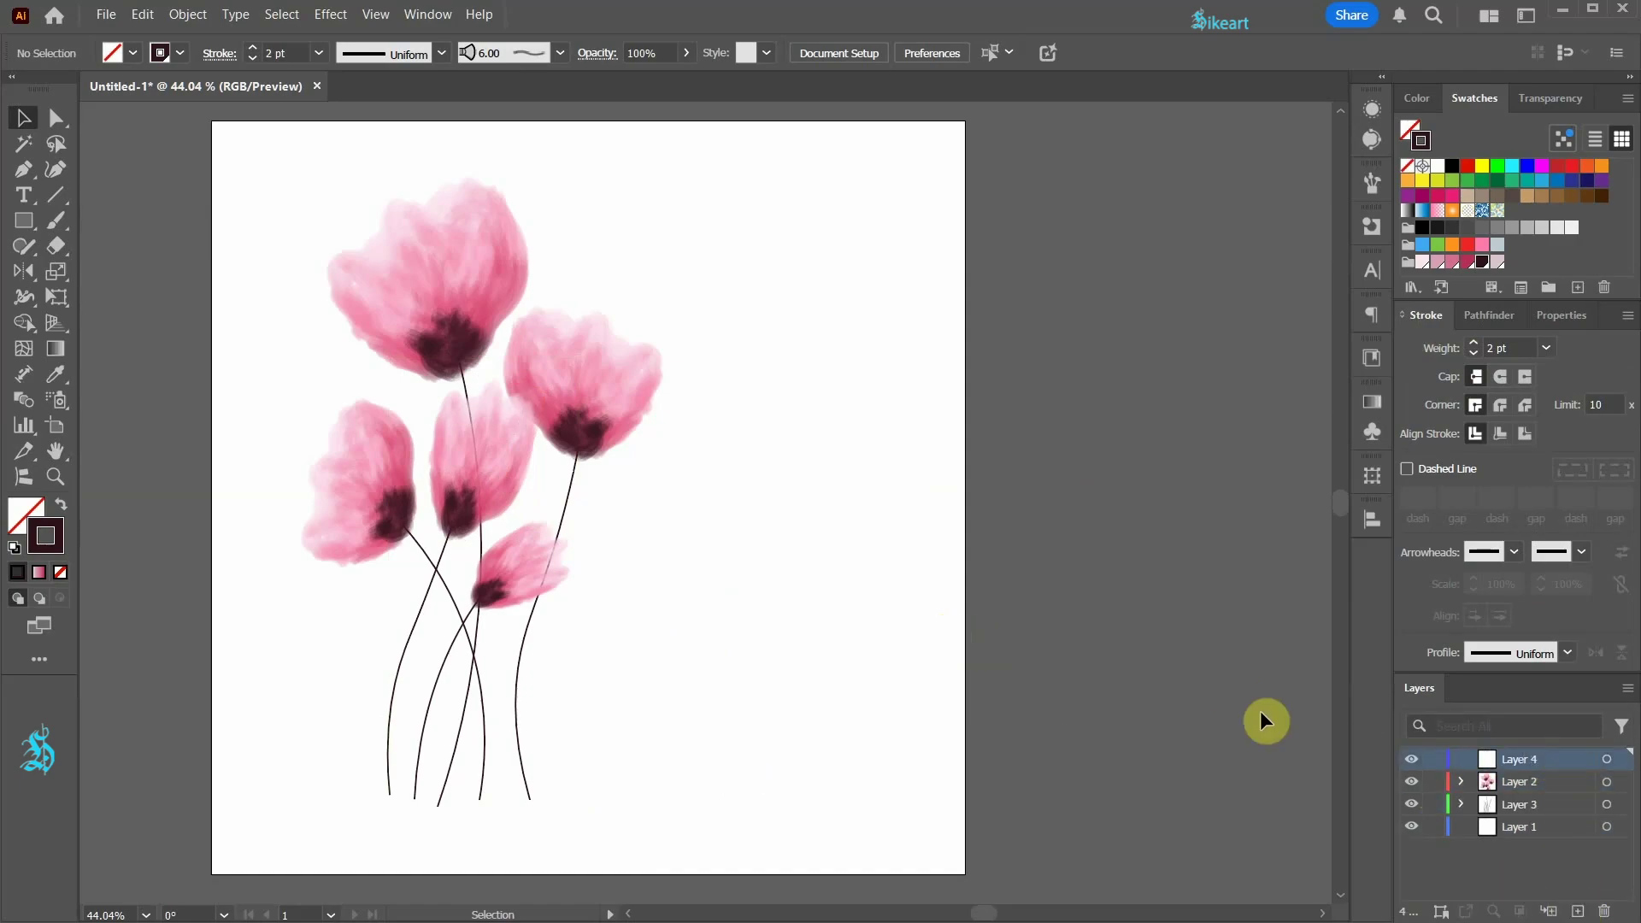
{"action": "left_click", "coordinate": [61, 504]}
{"action": "left_click", "coordinate": [25, 512]}
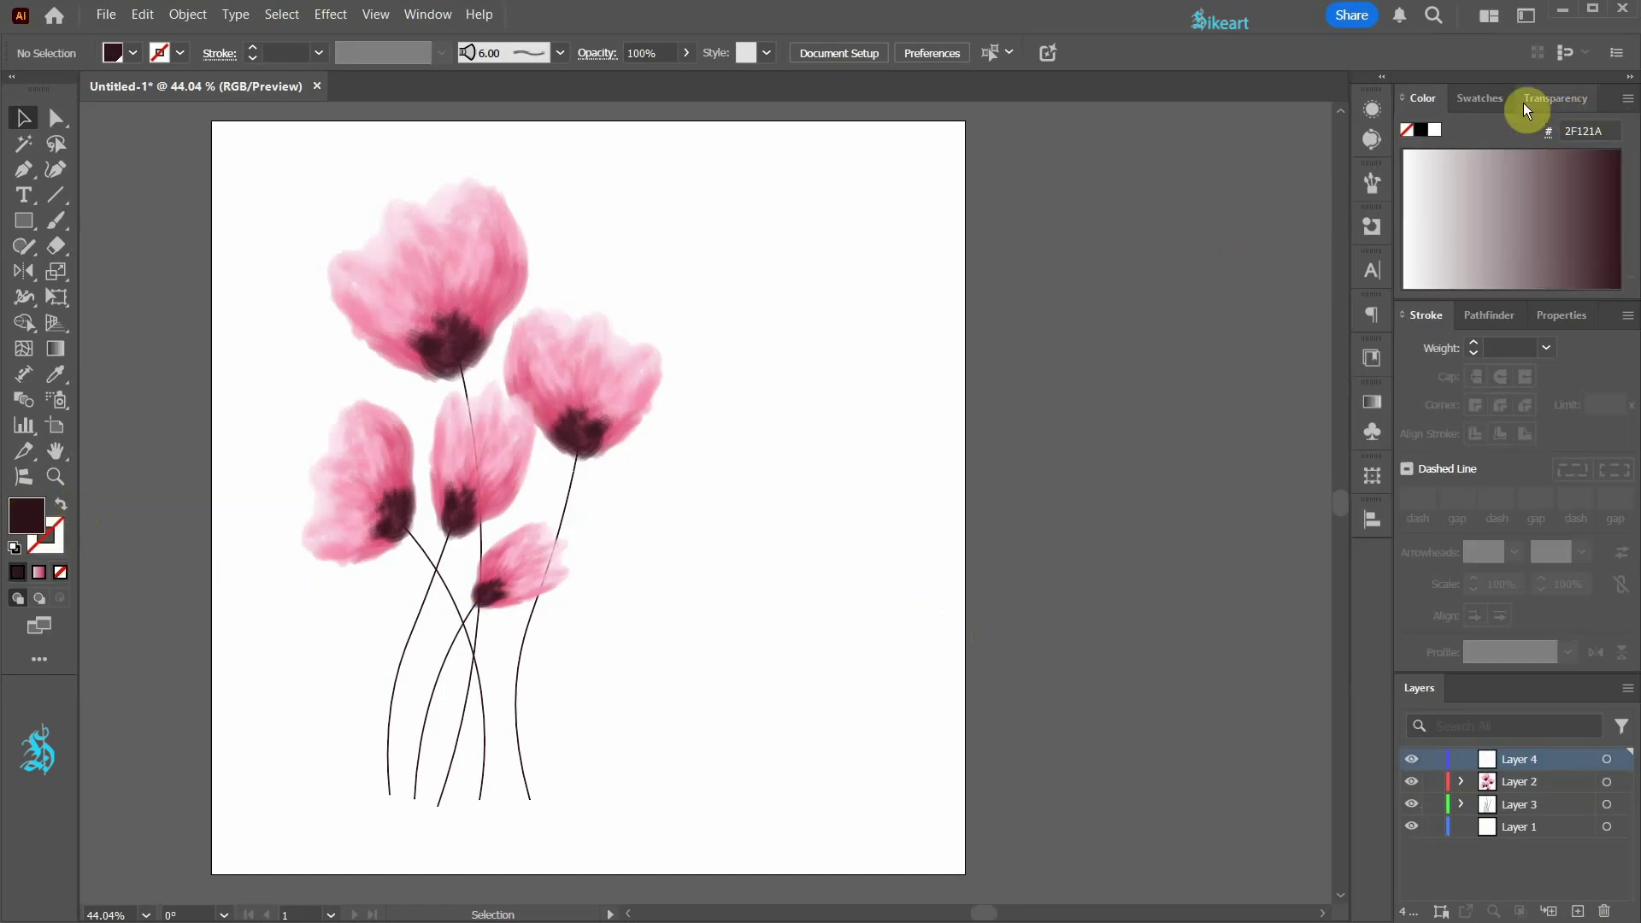
{"action": "left_click", "coordinate": [1481, 98]}
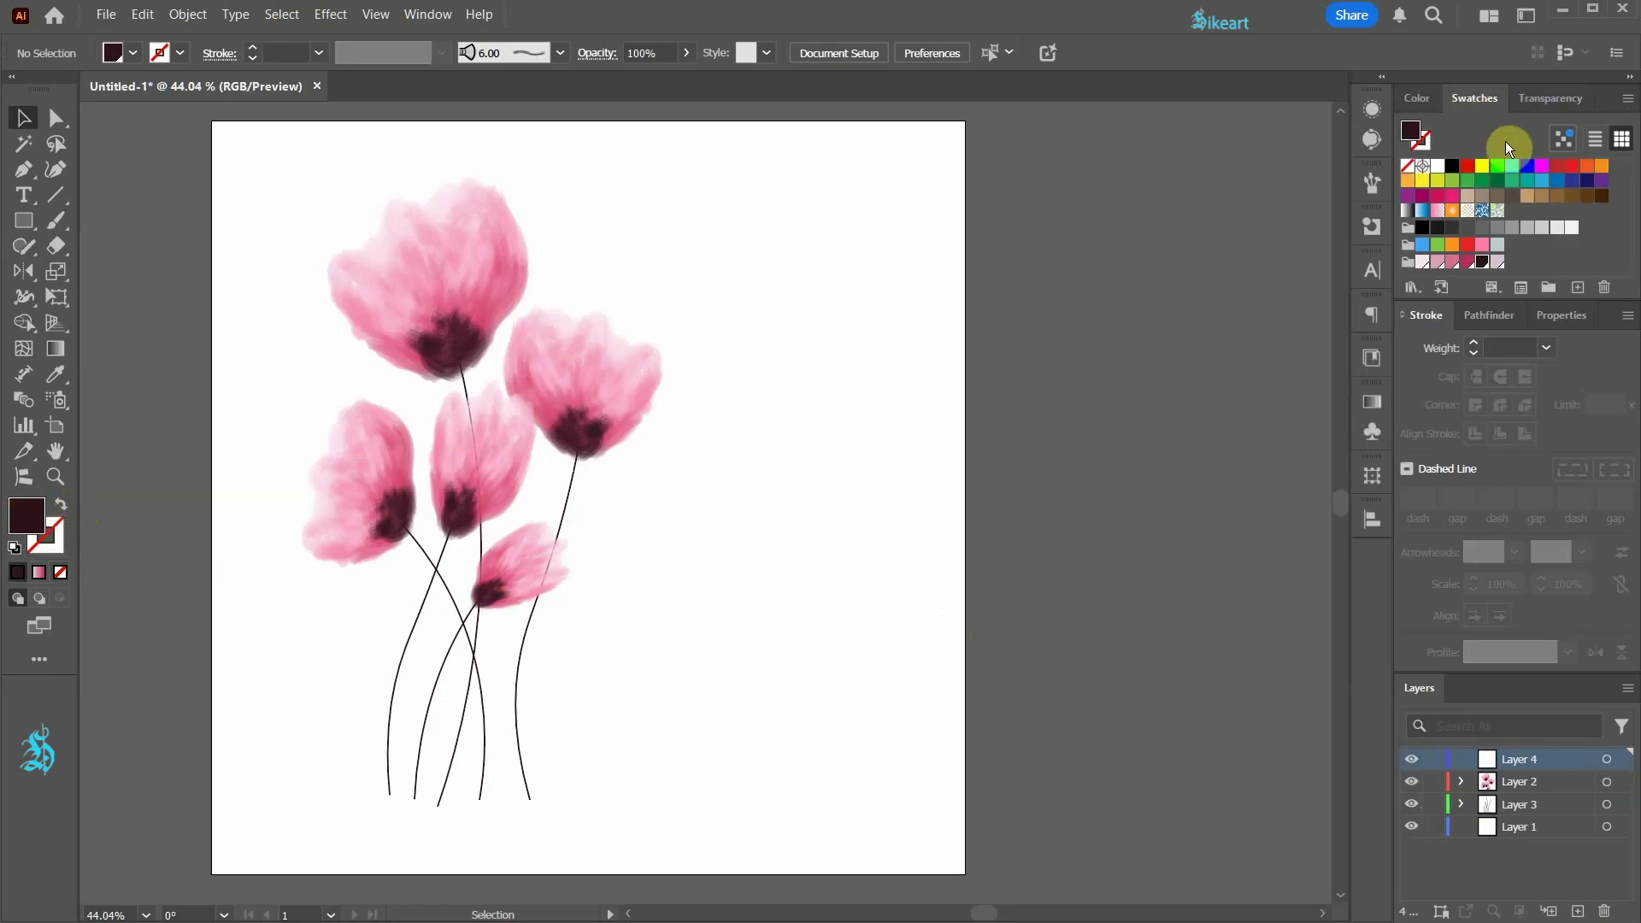
{"action": "left_click", "coordinate": [1497, 261]}
- Draw a pale pink rectangle covering the entire artboard on the new layer
{"action": "key", "text": "m"}
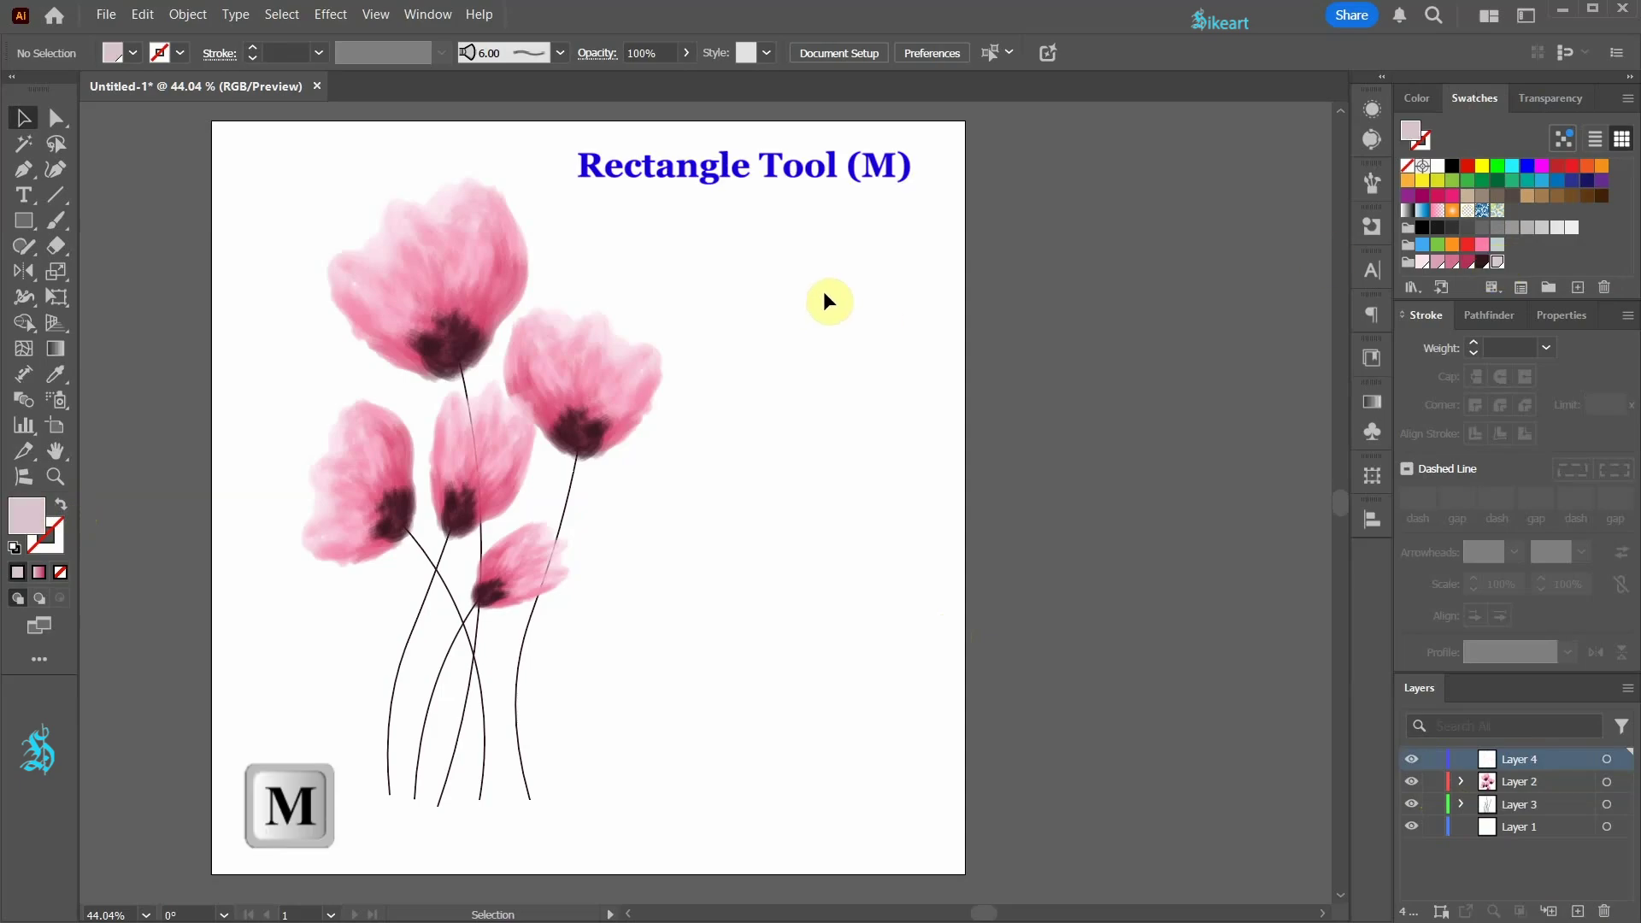
{"action": "key", "text": "m"}
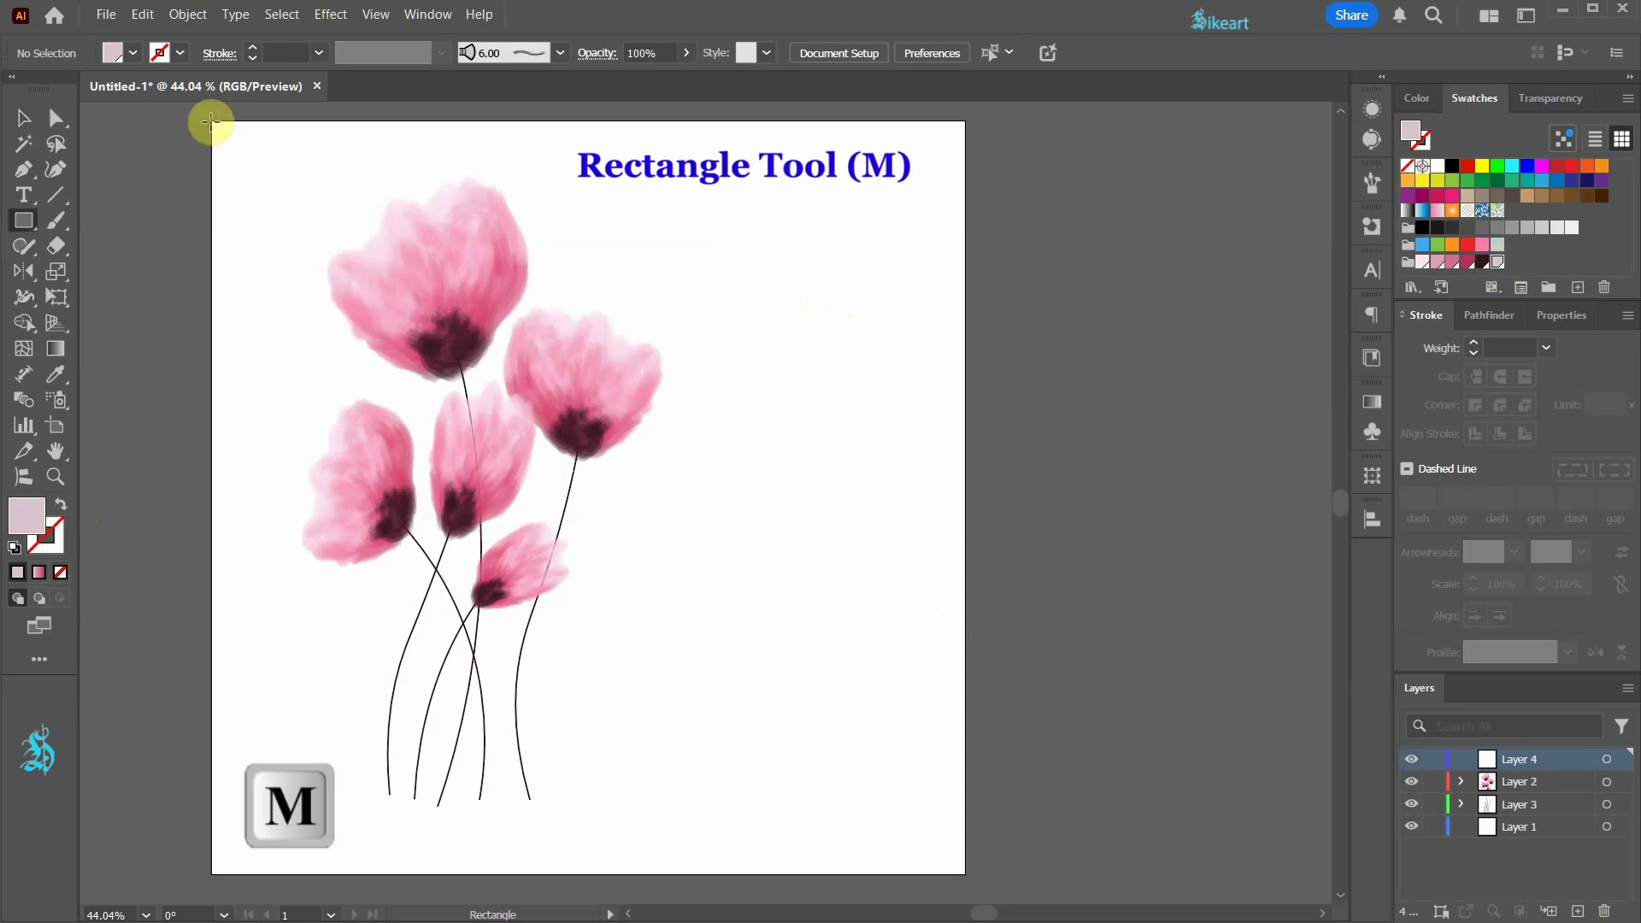
{"action": "left_click_drag", "start_coordinate": [212, 121], "coordinate": [963, 872]}
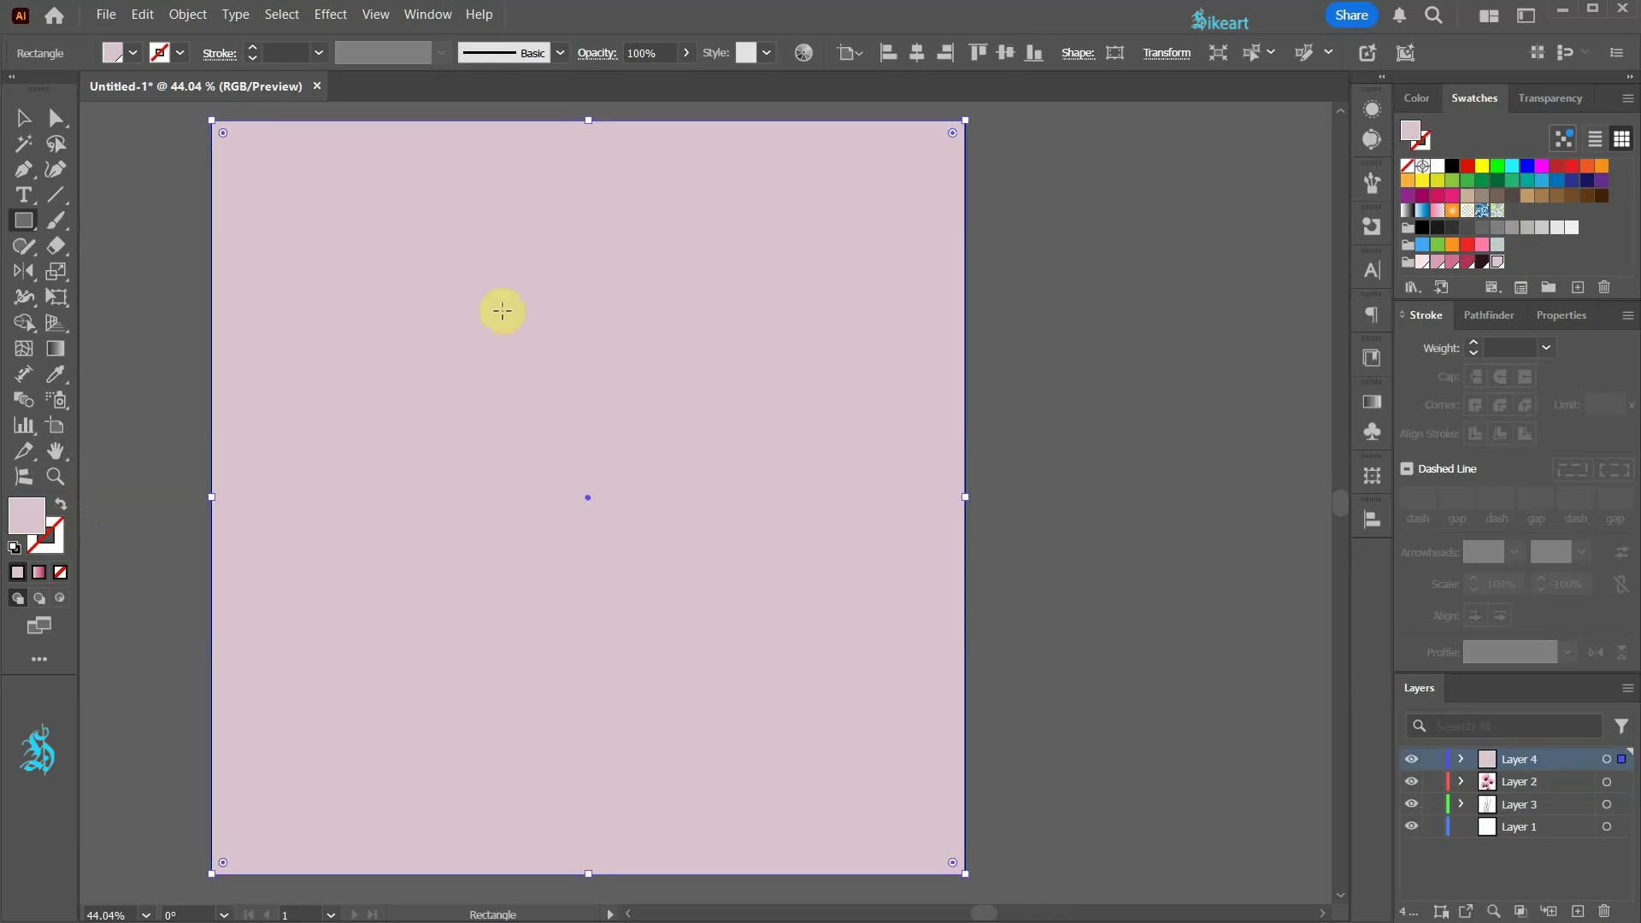
- Offset the rectangle's path by -40 px with miter joins
{"action": "left_click", "coordinate": [187, 14]}
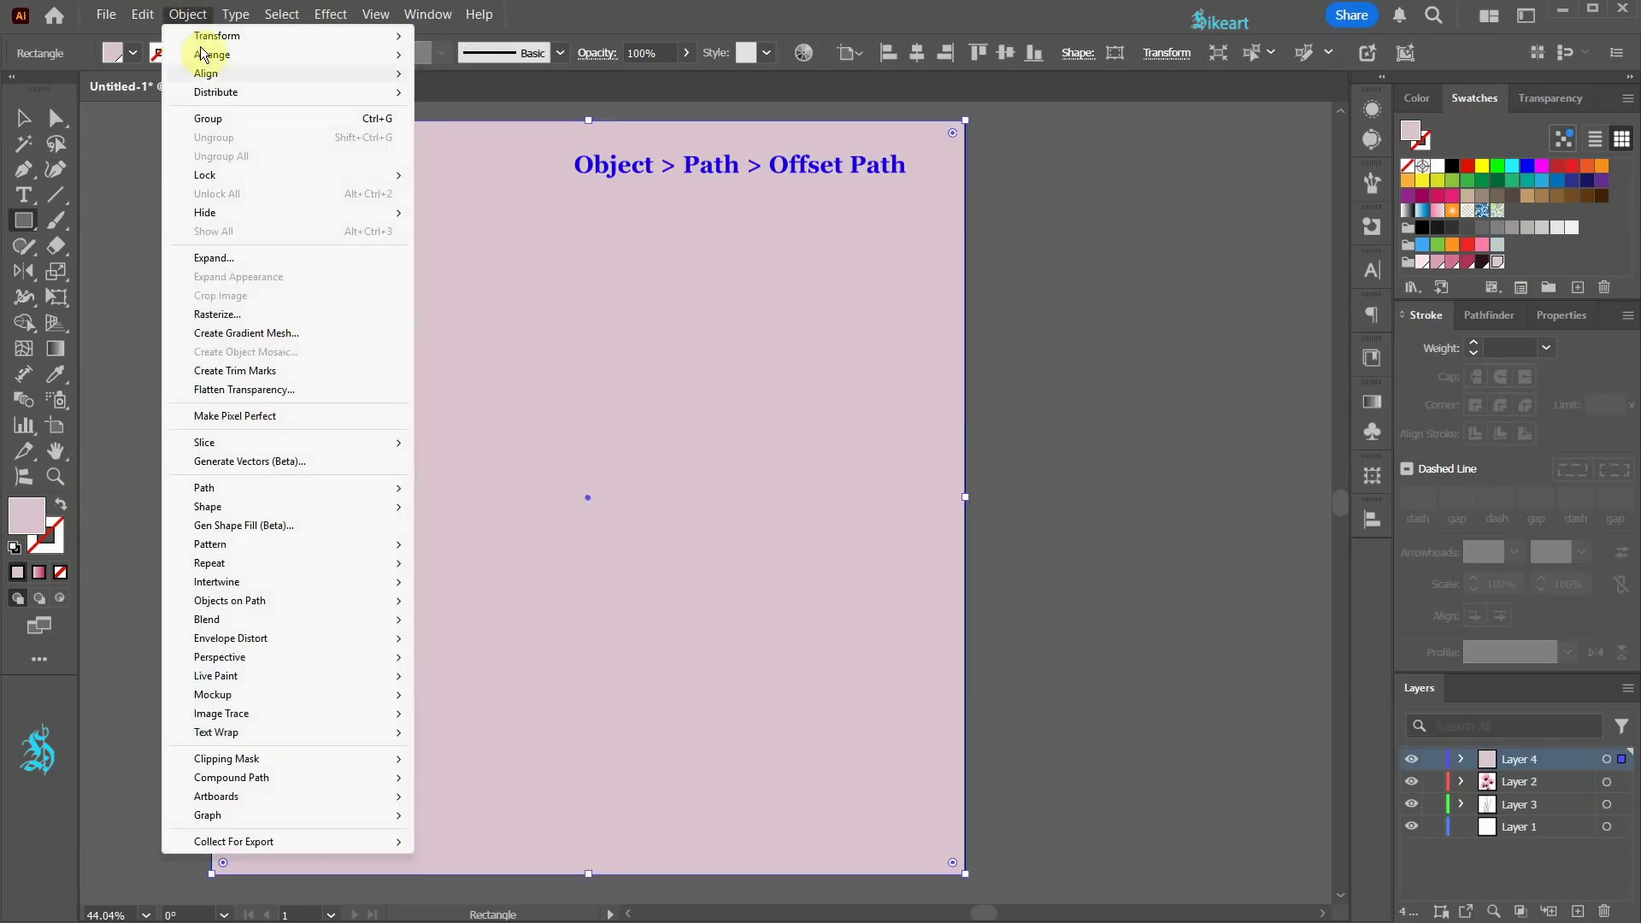
{"action": "mouse_move", "coordinate": [300, 496]}
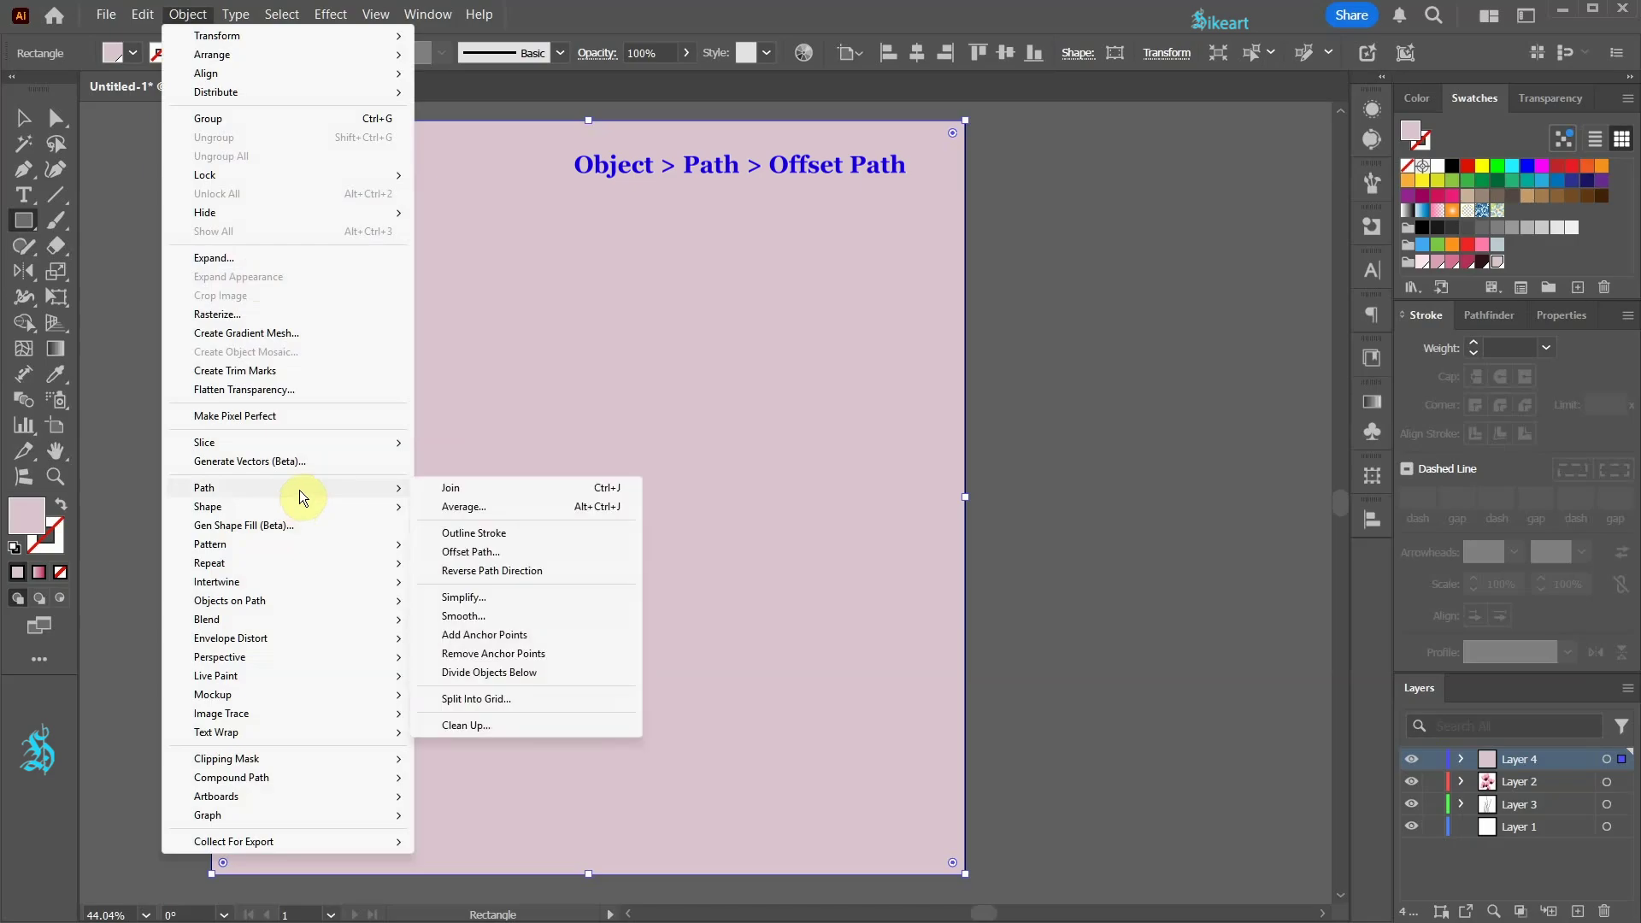
{"action": "left_click", "coordinate": [473, 552]}
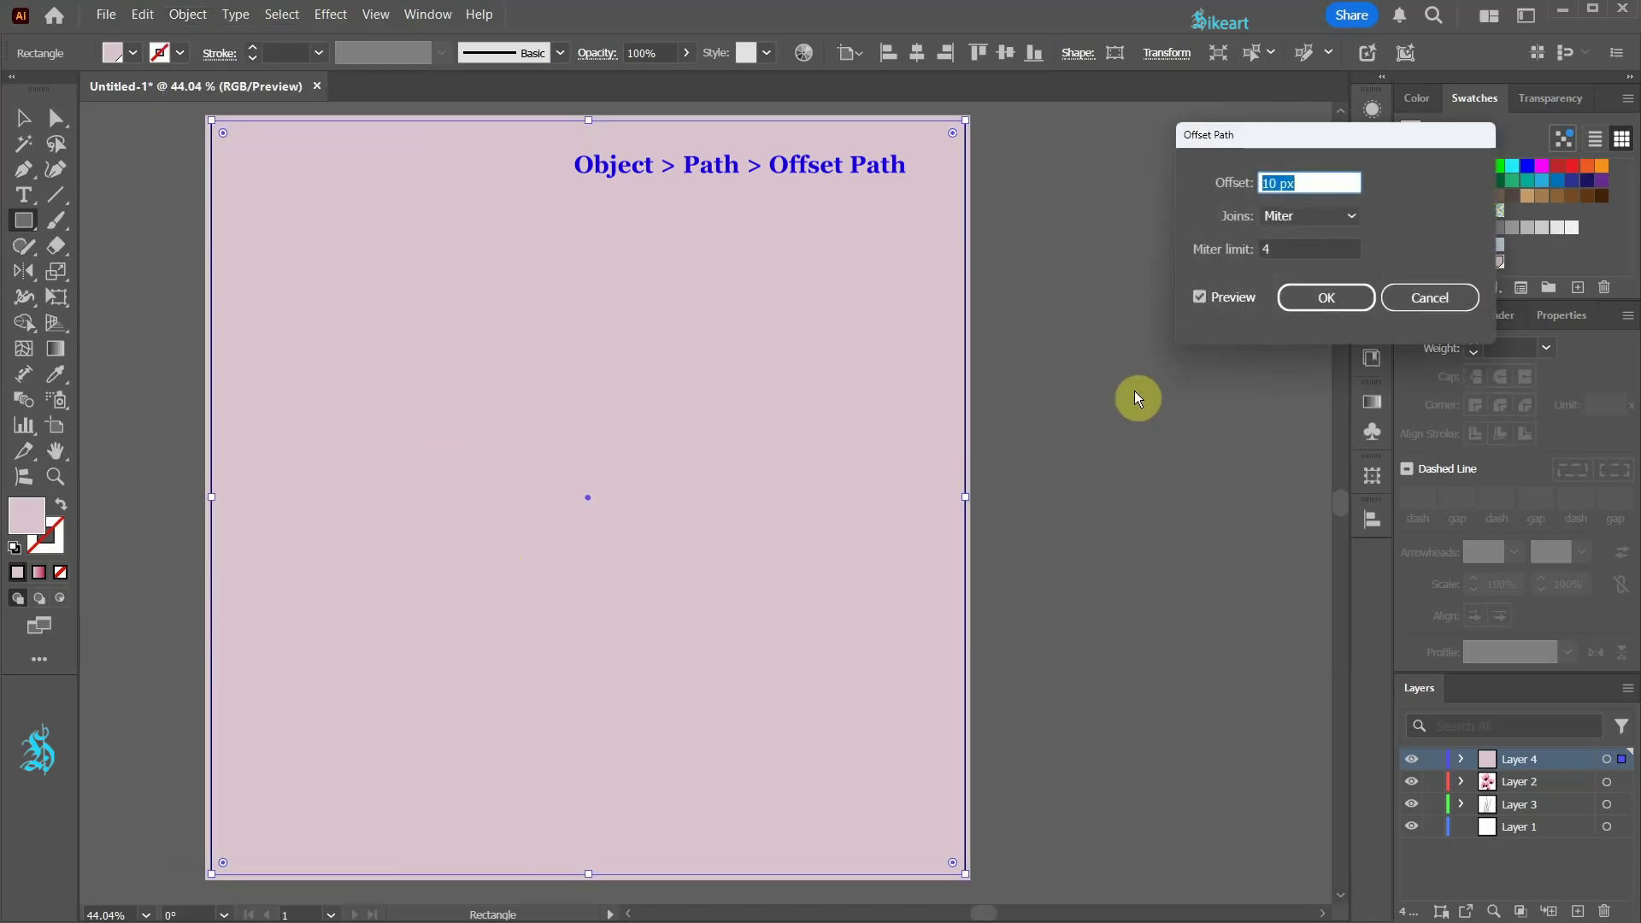
{"action": "key", "text": "Down"}
{"action": "key", "text": "Down"}
{"action": "key", "text": "Down"}
{"action": "key", "text": "Down"}
{"action": "key", "text": "Down"}
{"action": "key", "text": "Down"}
{"action": "key", "text": "Down"}
{"action": "key", "text": "Down"}
{"action": "key", "text": "Down"}
{"action": "key", "text": "Down"}
{"action": "key", "text": "Down"}
{"action": "key", "text": "Down"}
{"action": "key", "text": "Down"}
{"action": "key", "text": "Down"}
{"action": "key", "text": "Down"}
{"action": "key", "text": "Down"}
{"action": "key", "text": "Down"}
{"action": "key", "text": "Down"}
{"action": "key", "text": "Down"}
{"action": "key", "text": "Down"}
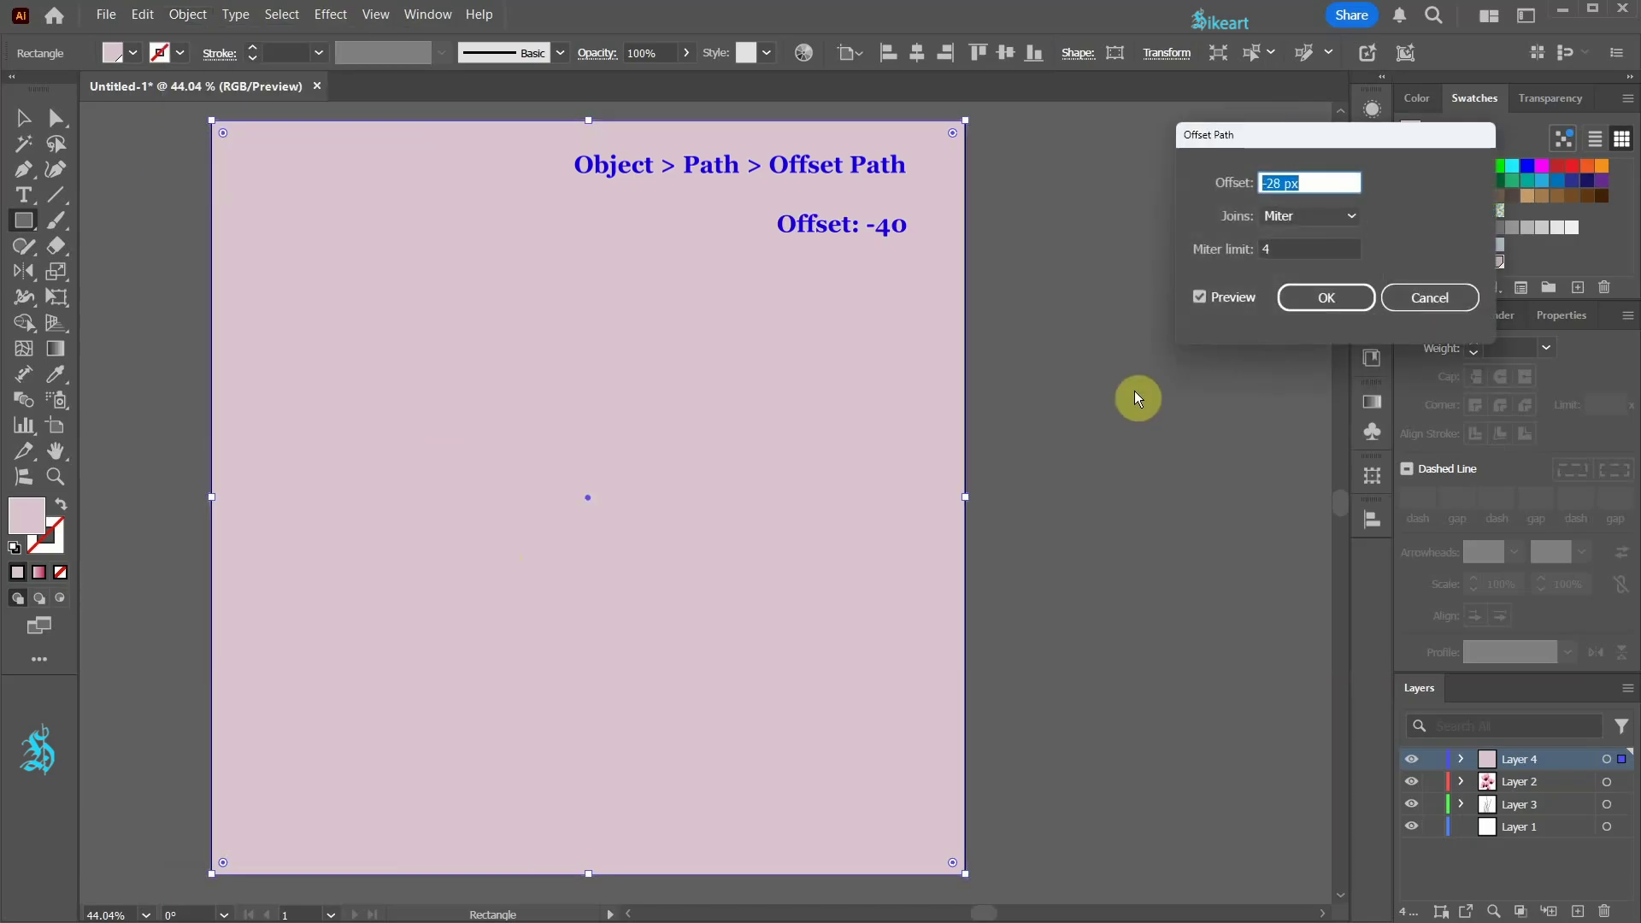
{"action": "key", "text": "Down"}
{"action": "key", "text": "Down"}
{"action": "key", "text": "Down"}
{"action": "key", "text": "Down"}
{"action": "key", "text": "Down"}
{"action": "key", "text": "Down"}
{"action": "left_click", "coordinate": [1318, 299]}
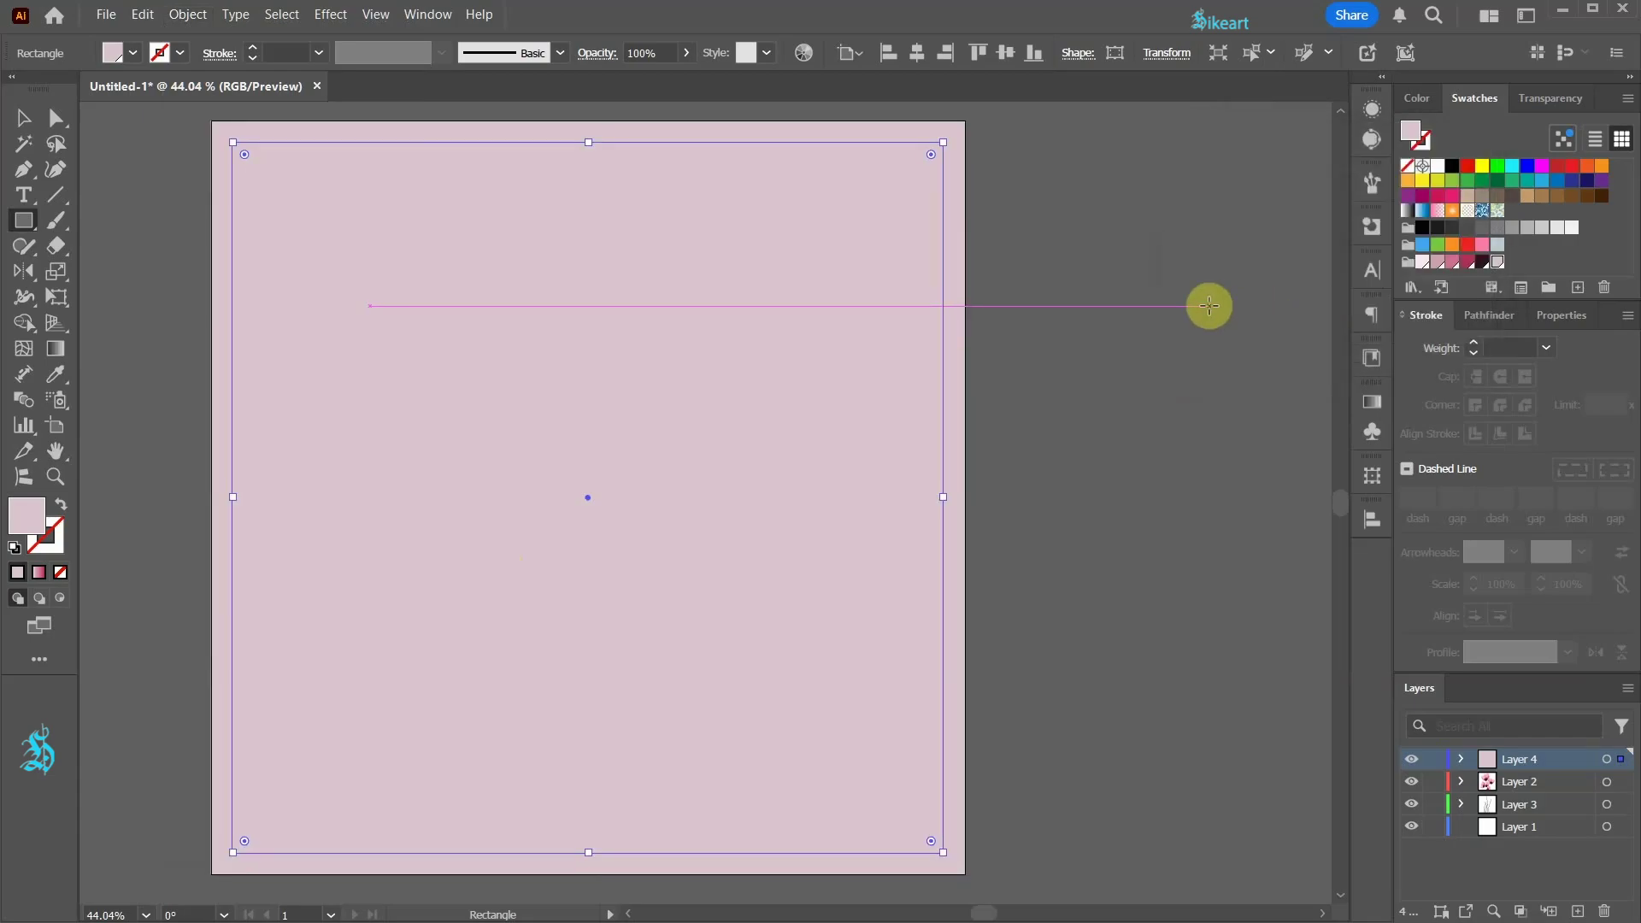
- Delete the original artboard-sized rectangle, keeping only the inset one
{"action": "key", "text": "v"}
{"action": "left_click", "coordinate": [1164, 279]}
{"action": "left_click", "coordinate": [960, 168]}
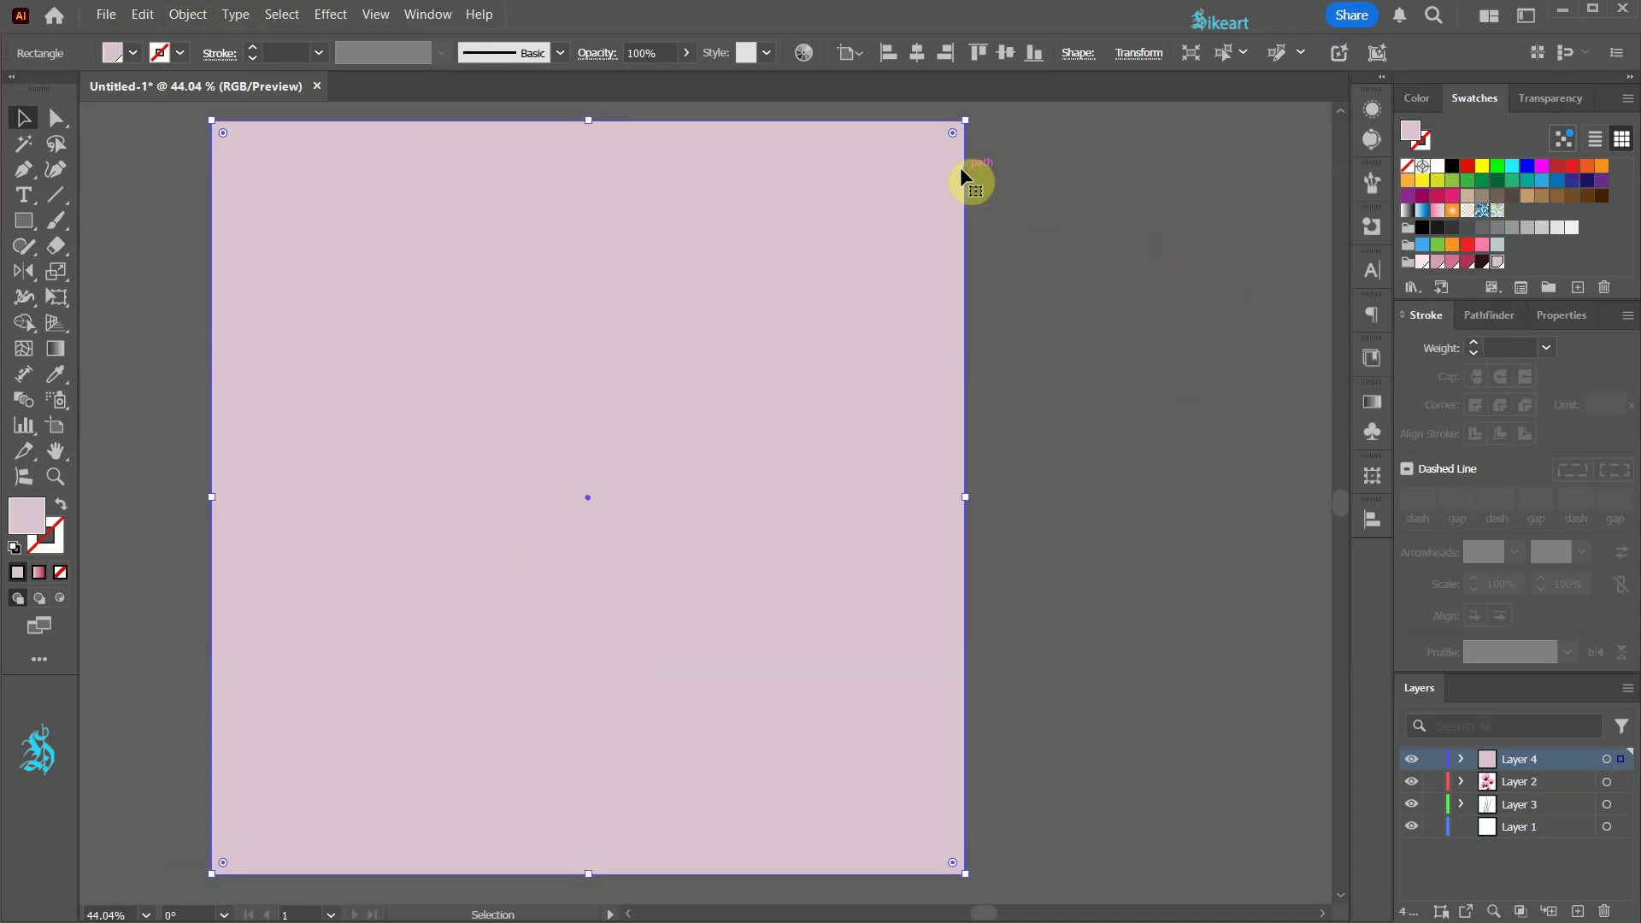
{"action": "key", "text": "Delete"}
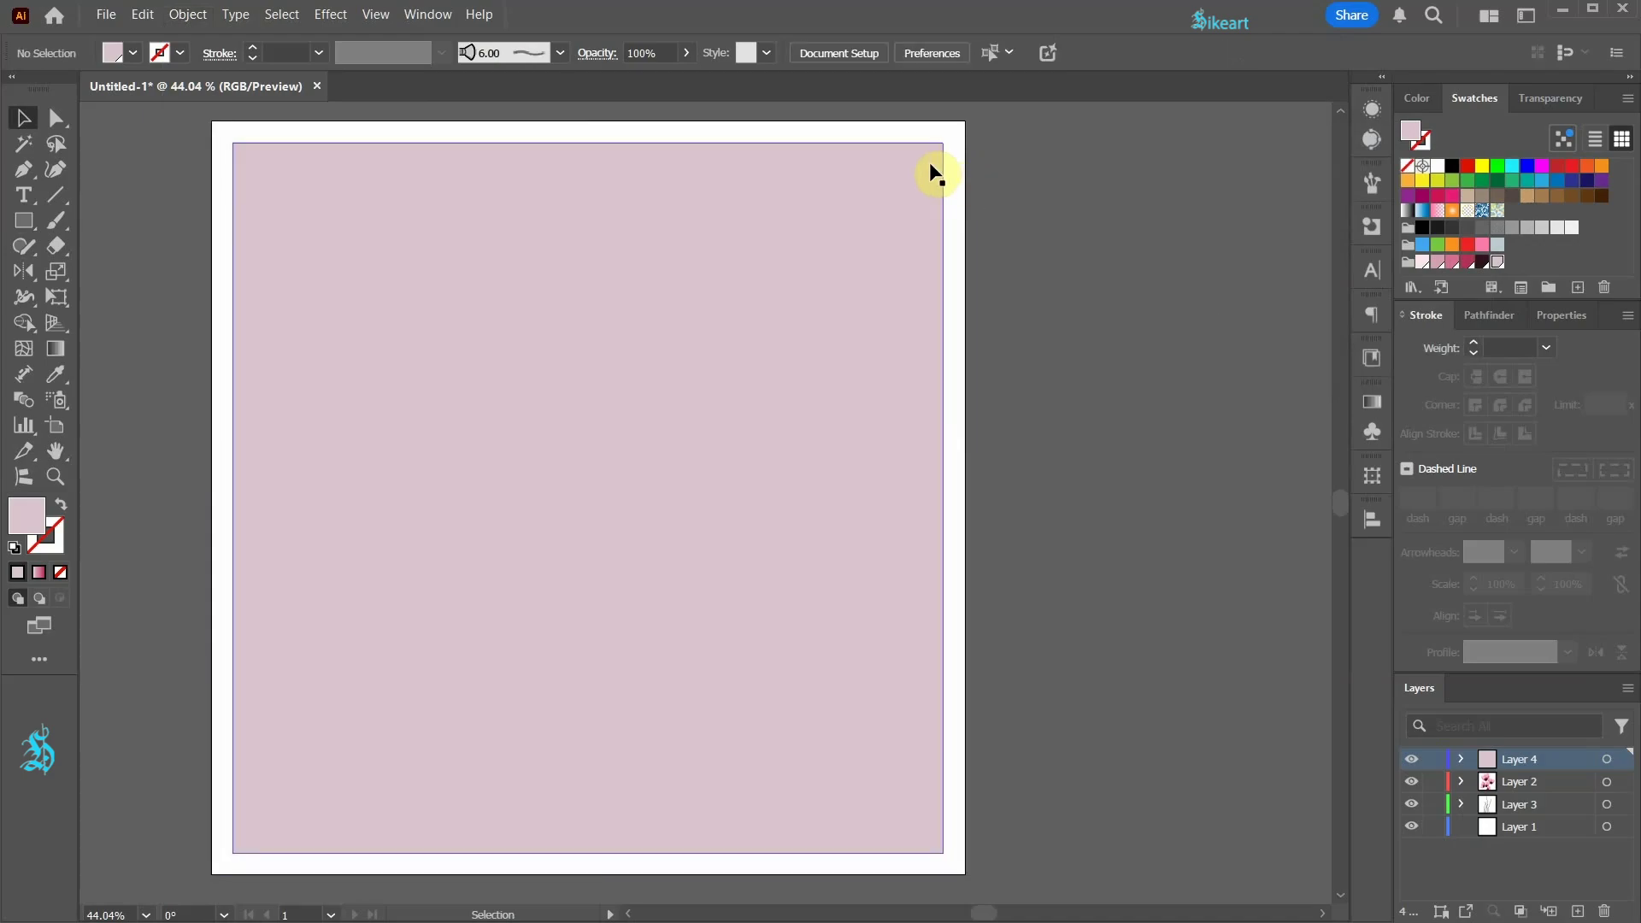
- Apply Rough Pastels to the inset rectangle with stroke length 0, stroke detail 1, Sandstone texture, 200% scaling, relief 50 and bottom light
{"action": "left_click", "coordinate": [930, 162]}
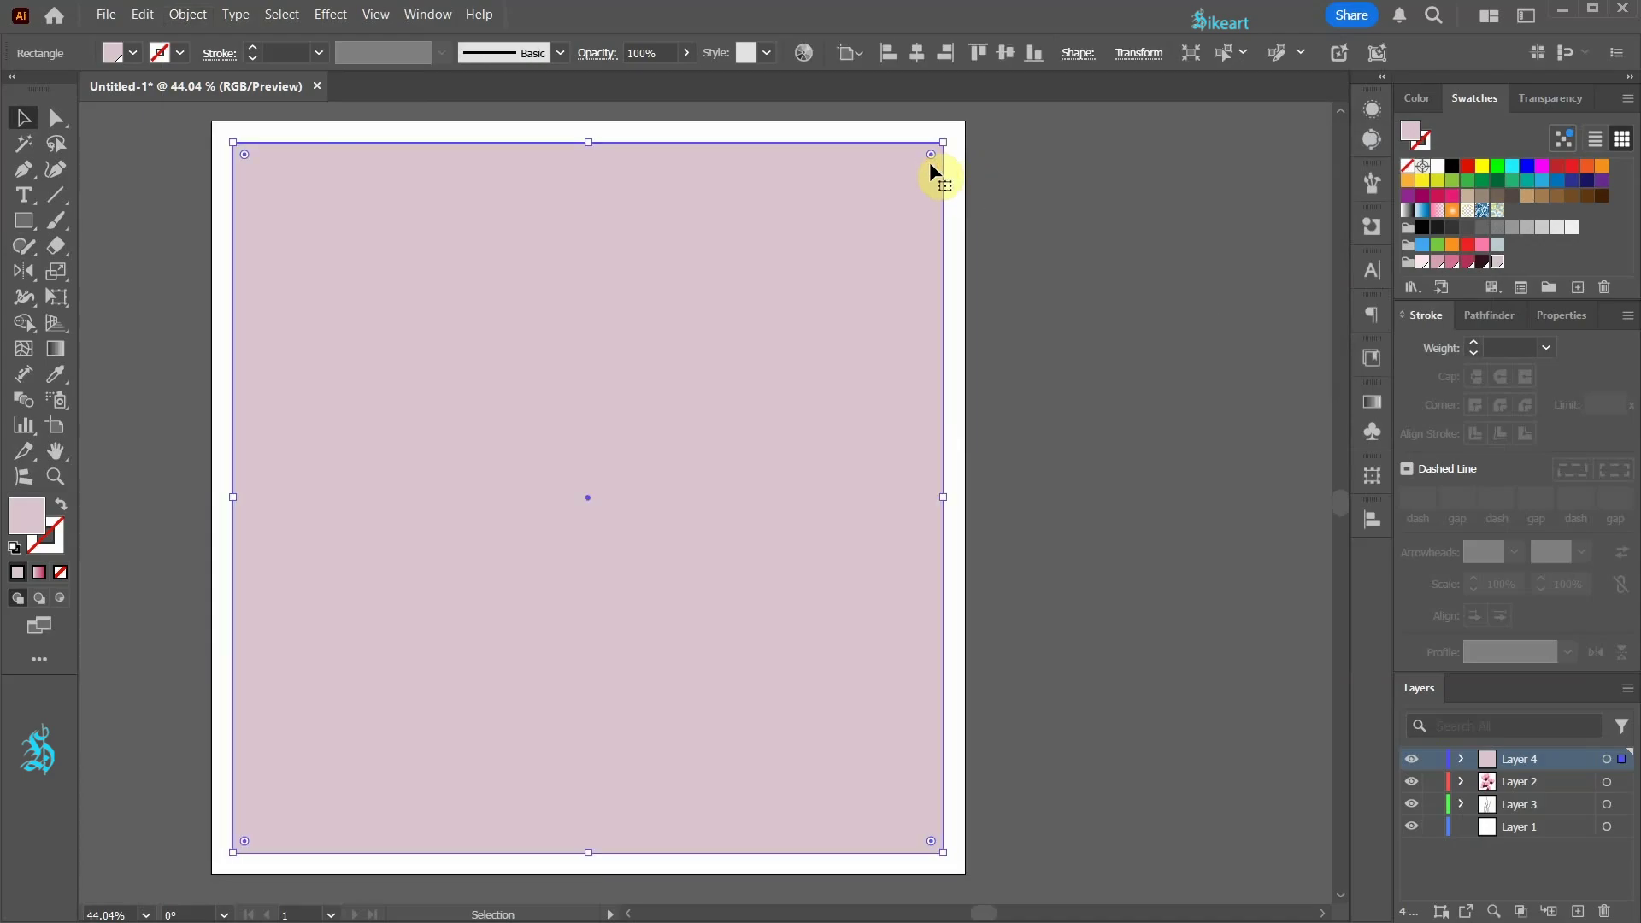
{"action": "left_click", "coordinate": [322, 15]}
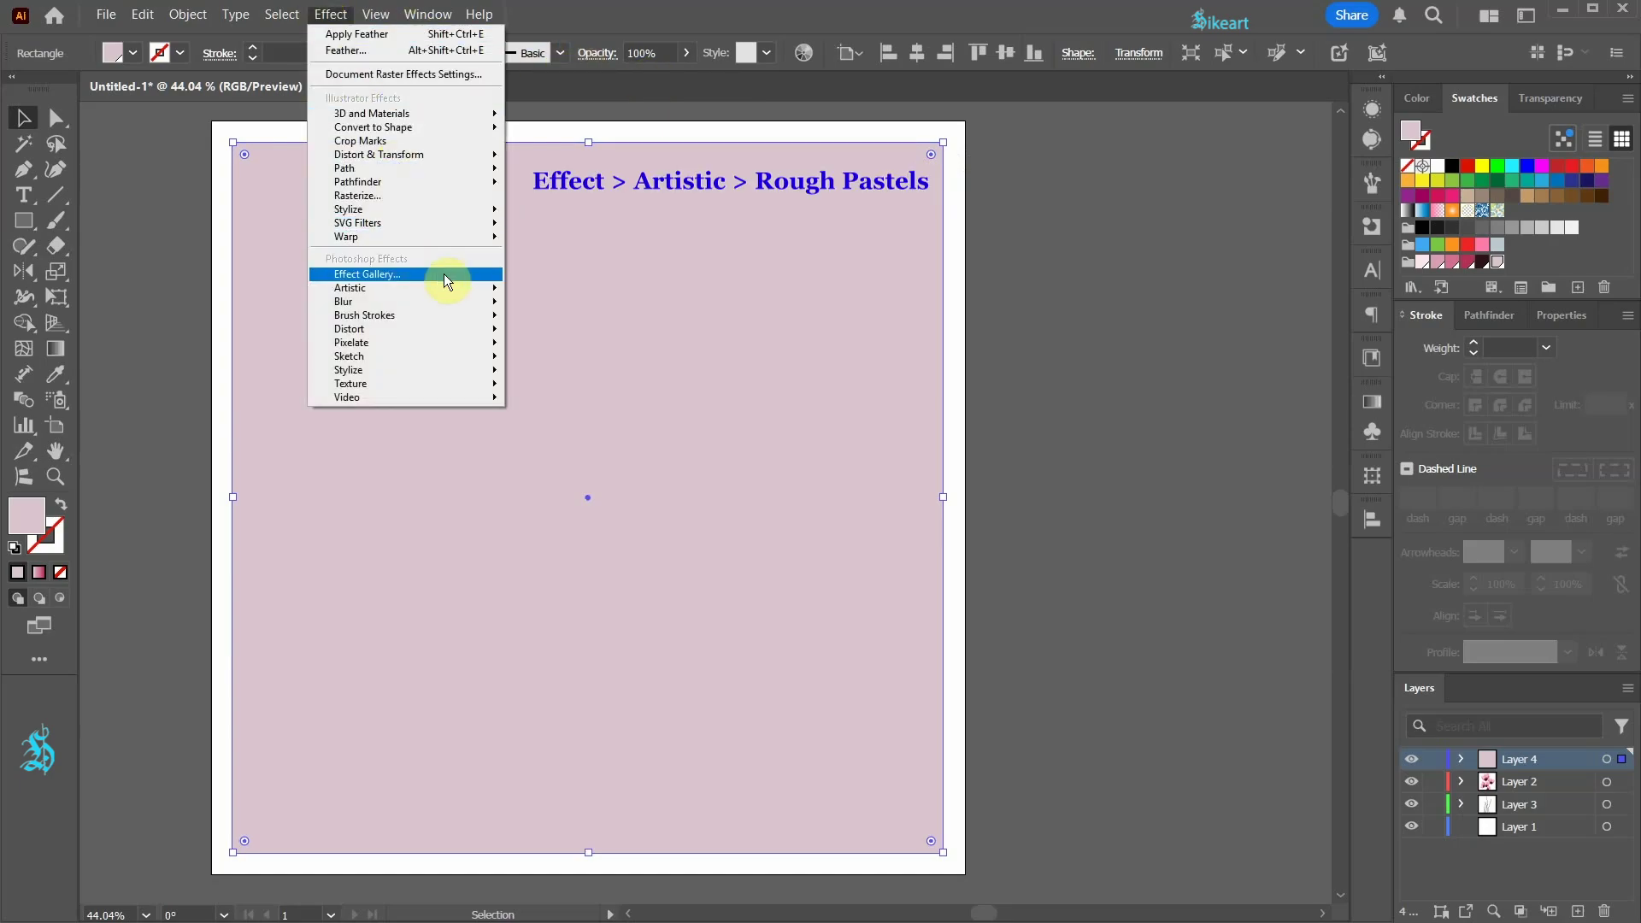
{"action": "mouse_move", "coordinate": [451, 289]}
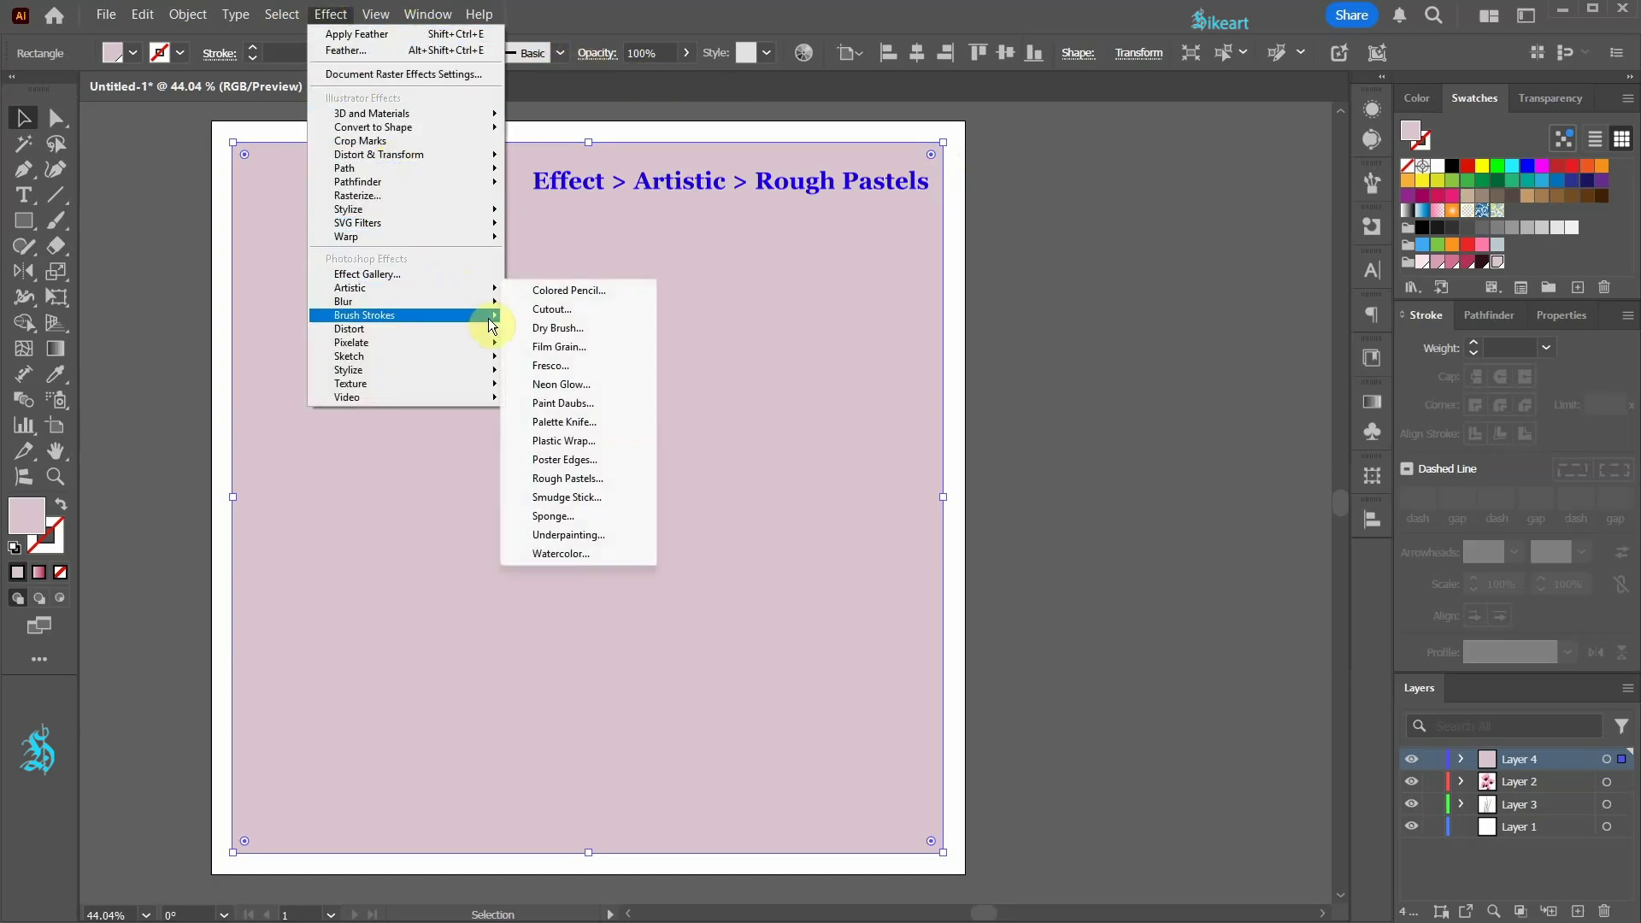
{"action": "left_click", "coordinate": [609, 481]}
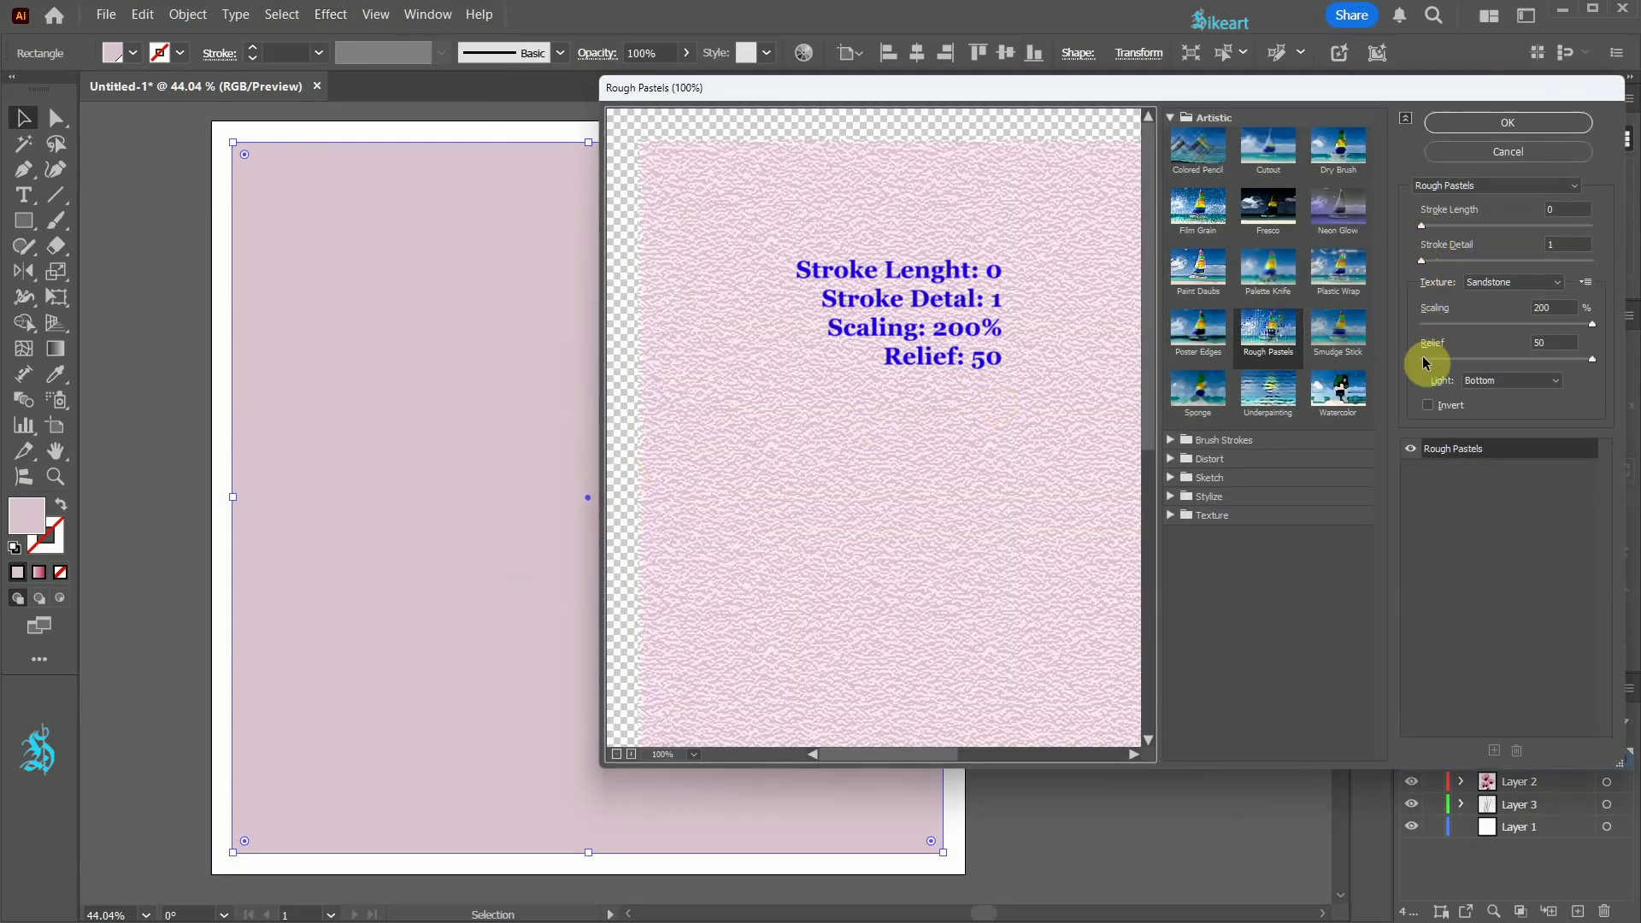
{"action": "left_click", "coordinate": [1507, 123]}
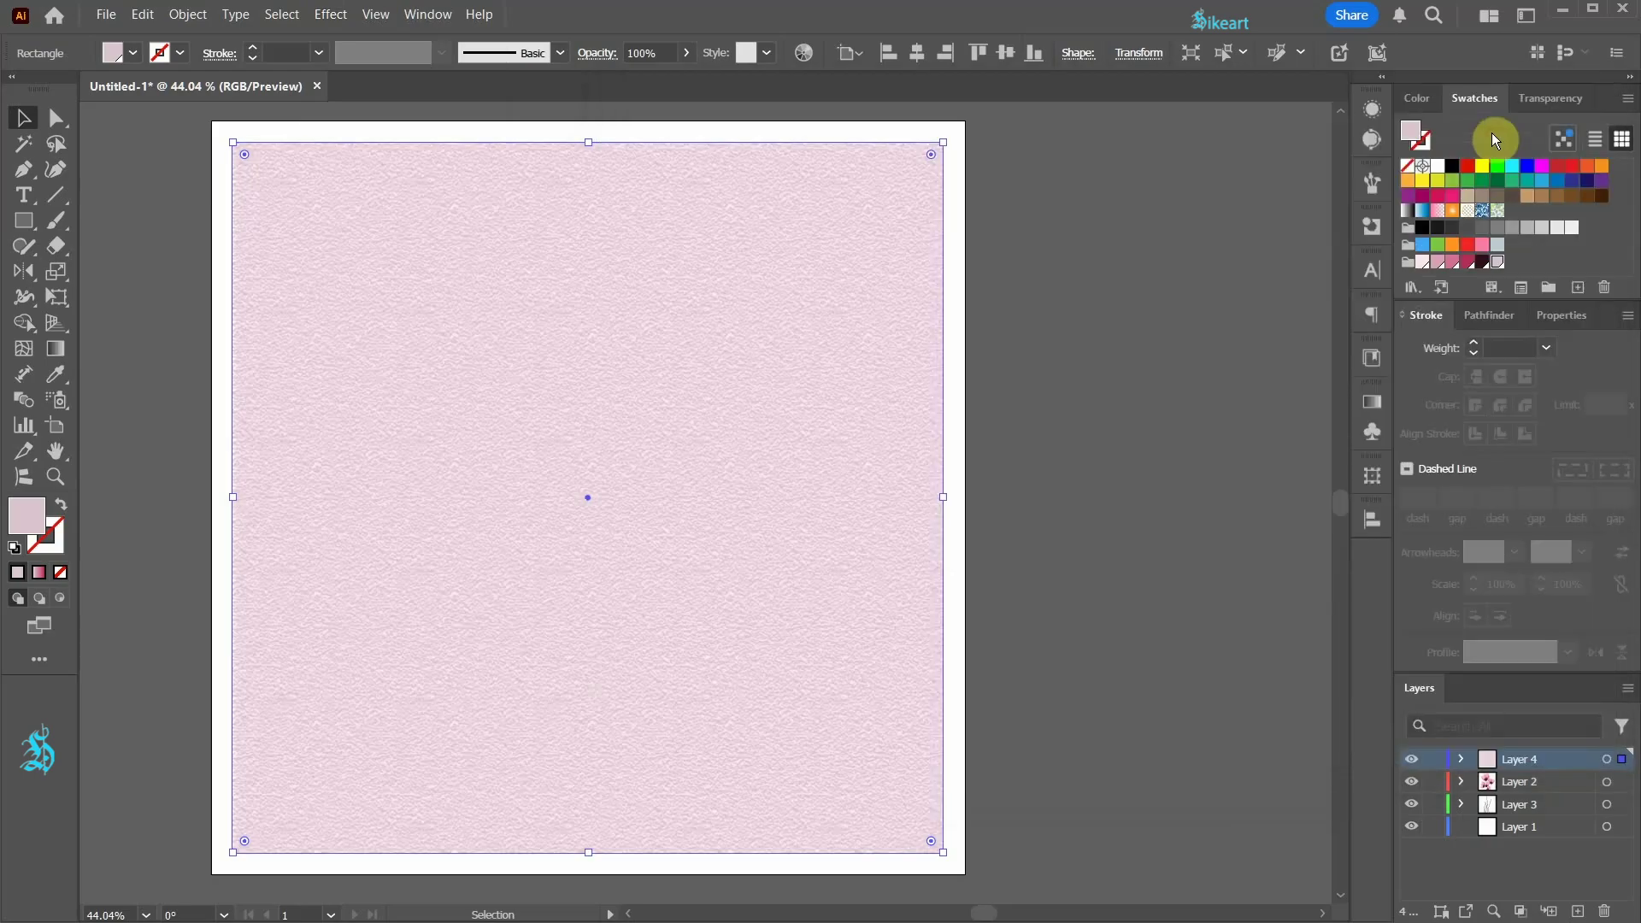
- Lower the textured rectangle's opacity to 34%
{"action": "left_click", "coordinate": [1548, 102]}
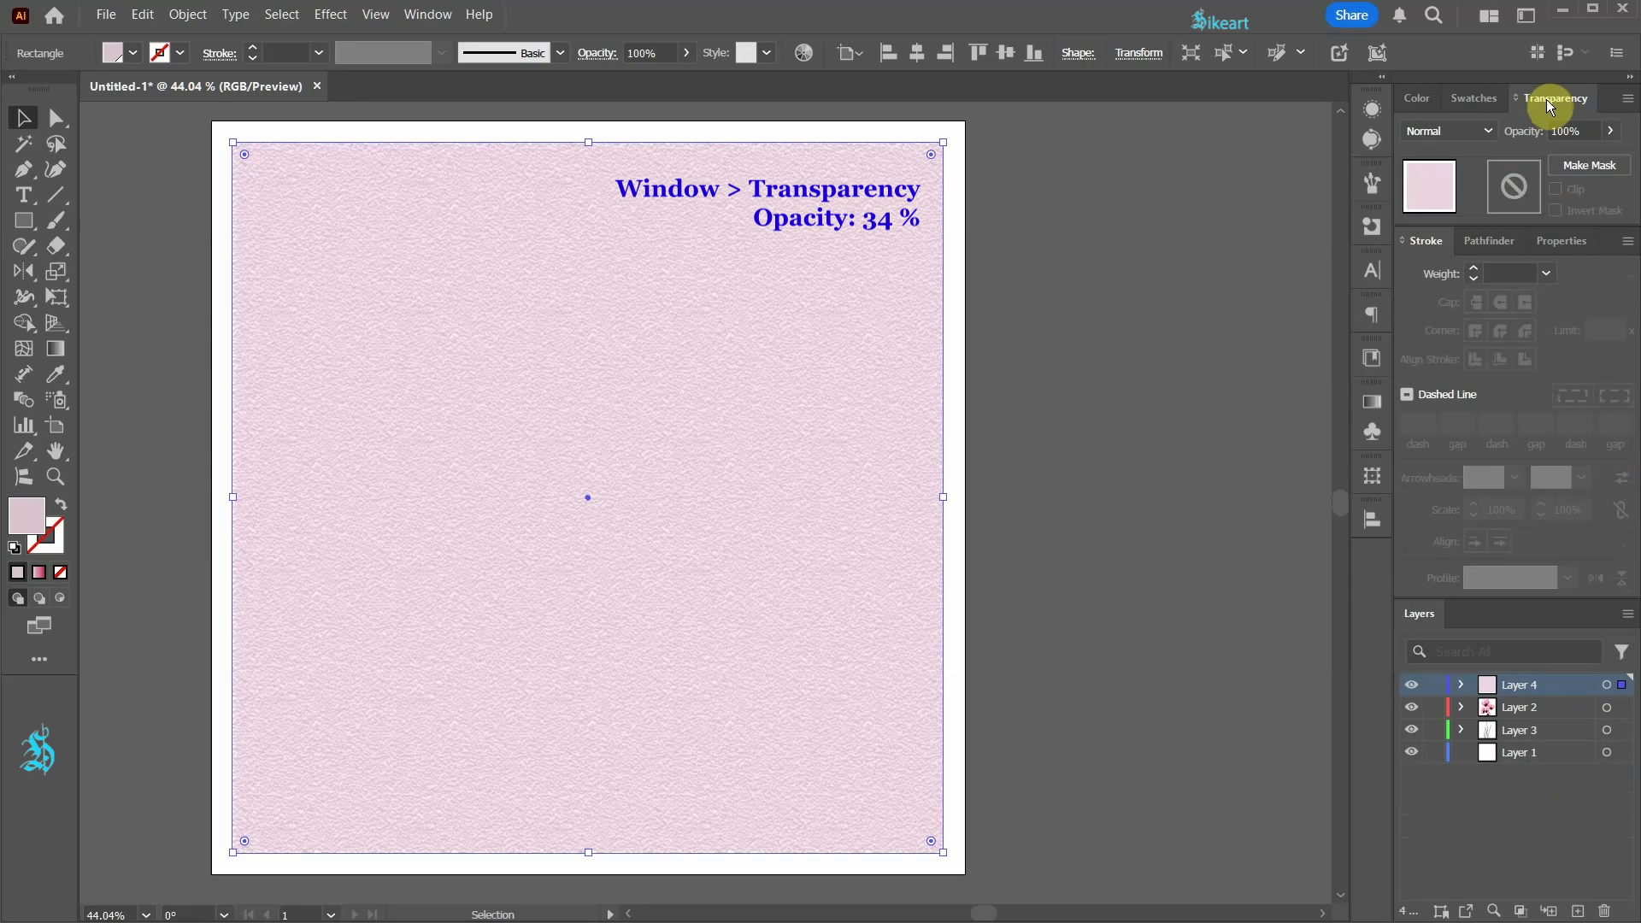
{"action": "left_click", "coordinate": [1610, 131]}
{"action": "left_click_drag", "start_coordinate": [1610, 163], "coordinate": [1557, 168]}
{"action": "left_click", "coordinate": [1290, 280]}
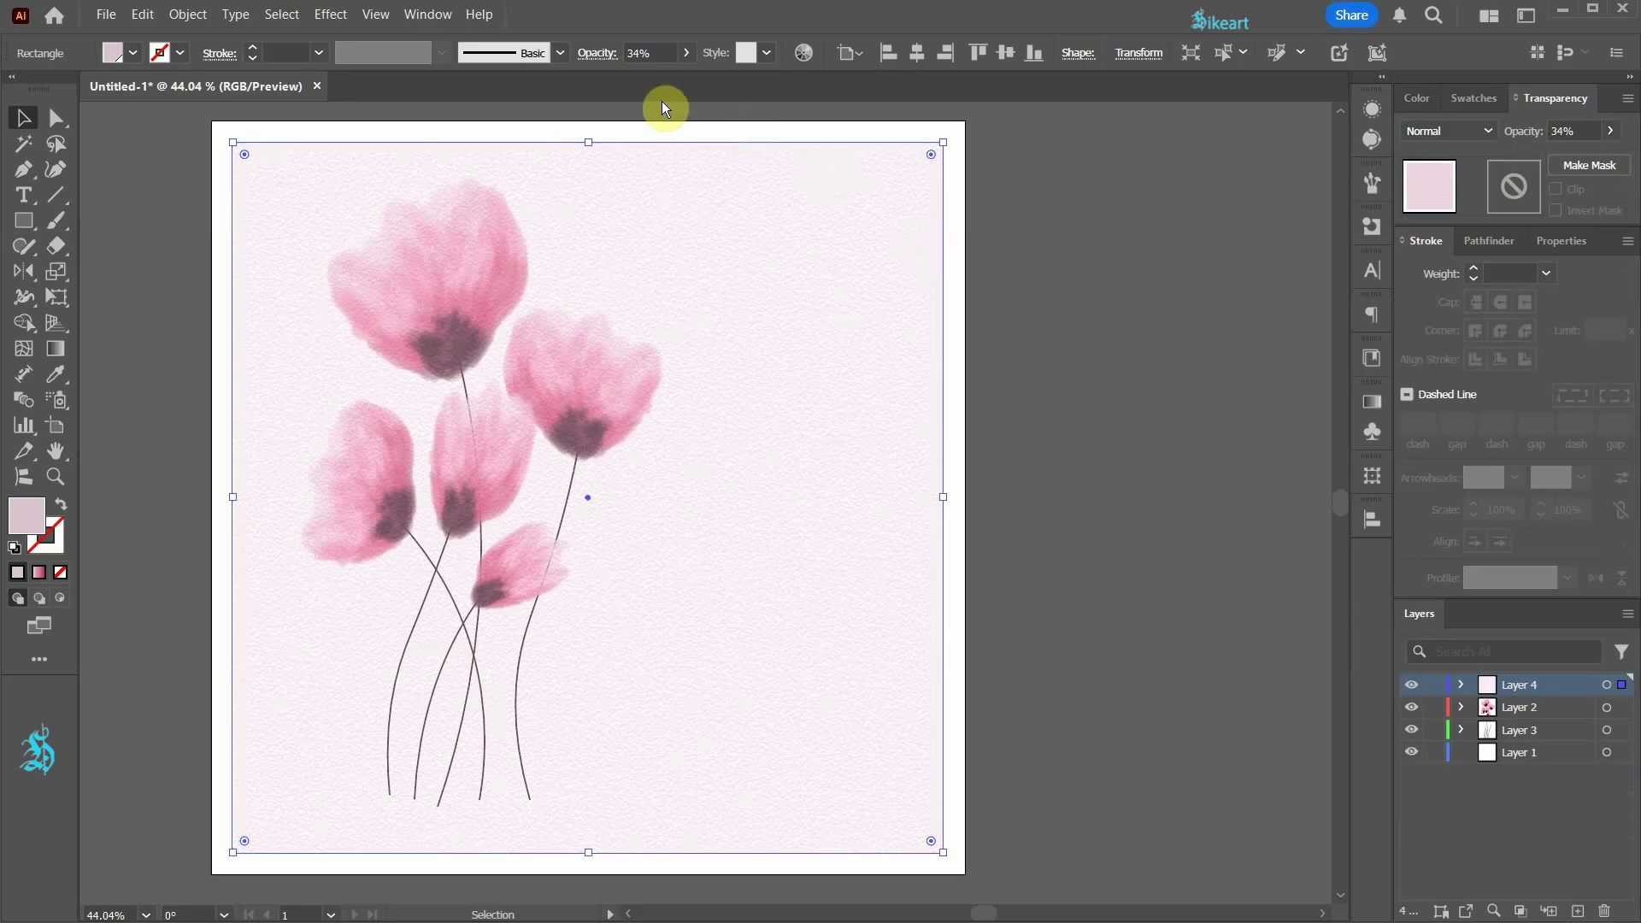
- Add a Multiply drop shadow to the rectangle with 75% opacity, 0 px X and Y offsets and 5 px blur
{"action": "left_click", "coordinate": [332, 15]}
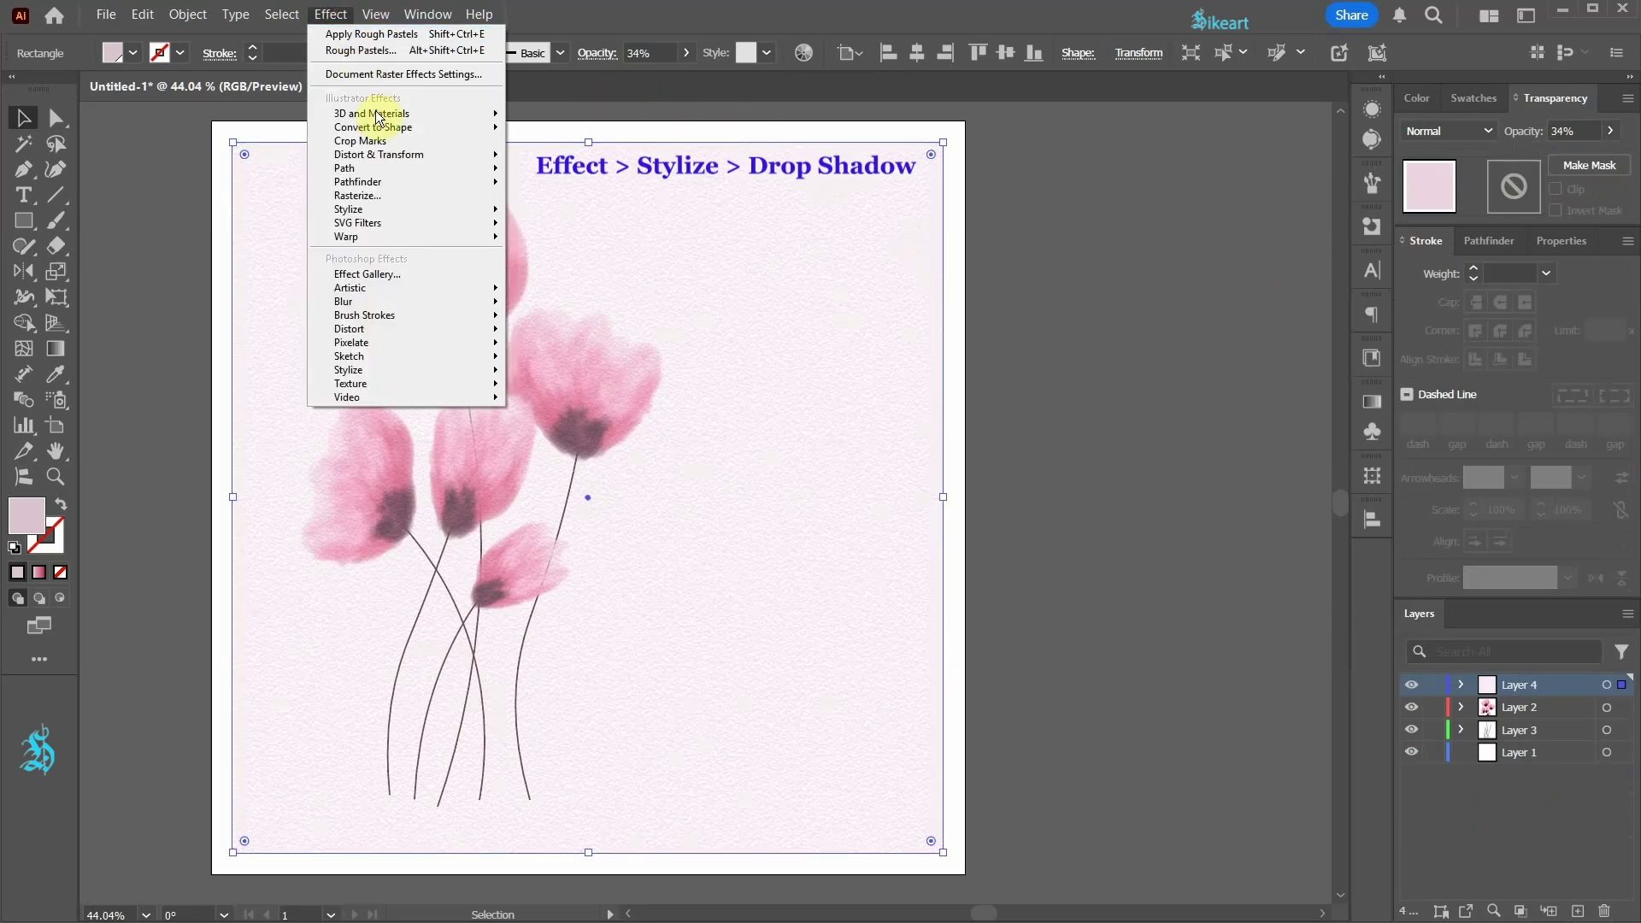
{"action": "mouse_move", "coordinate": [411, 210]}
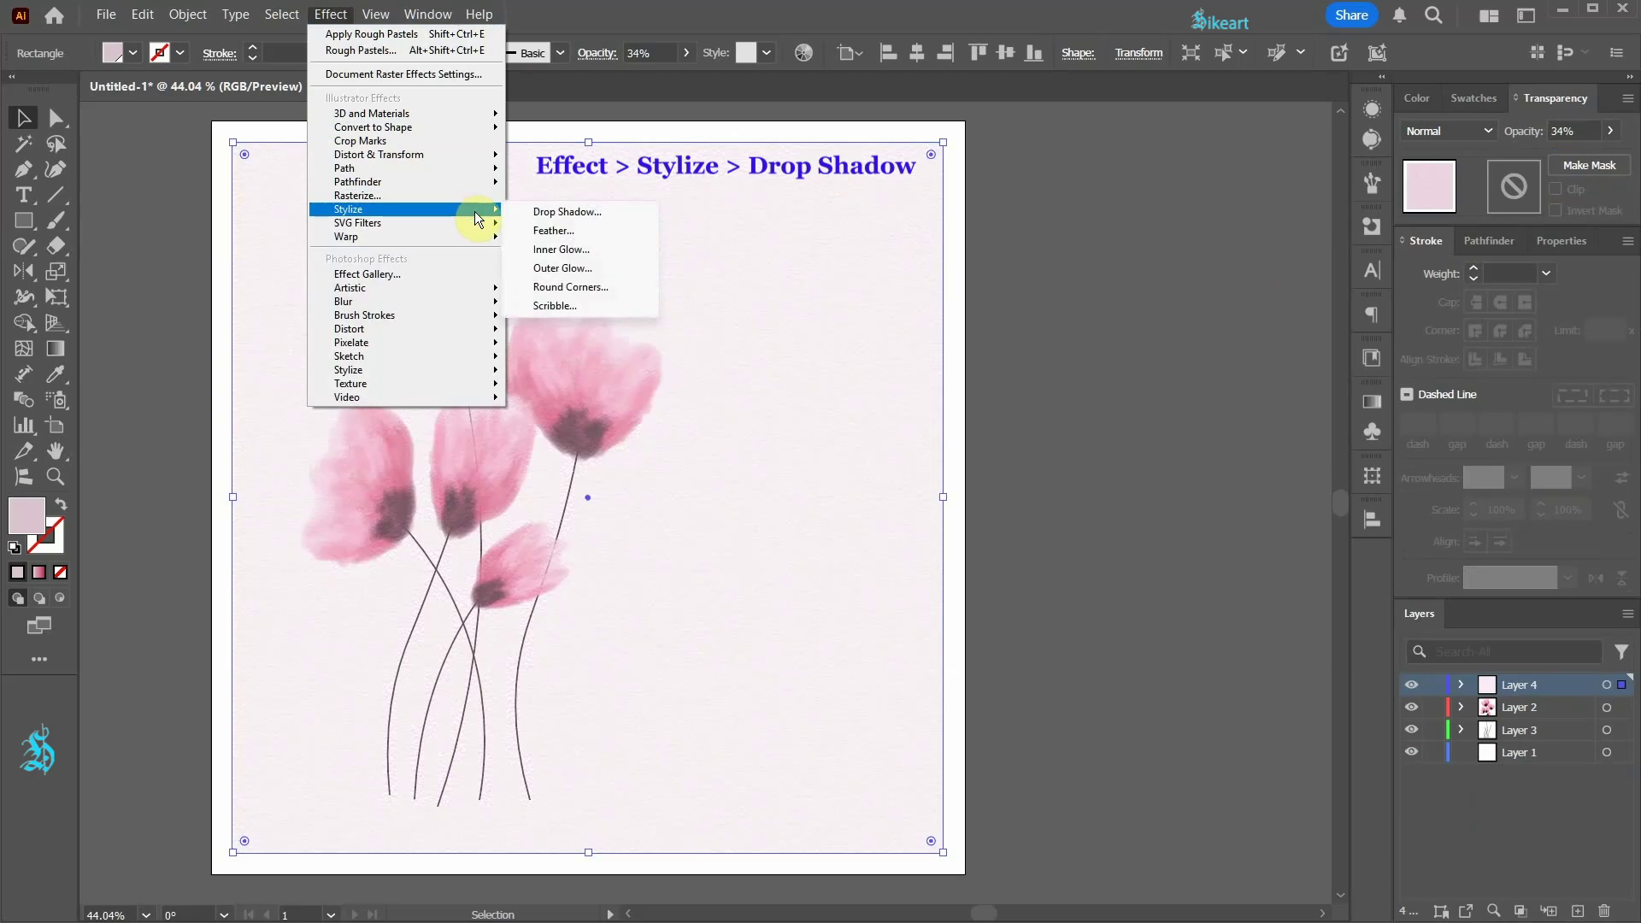
{"action": "left_click", "coordinate": [573, 212]}
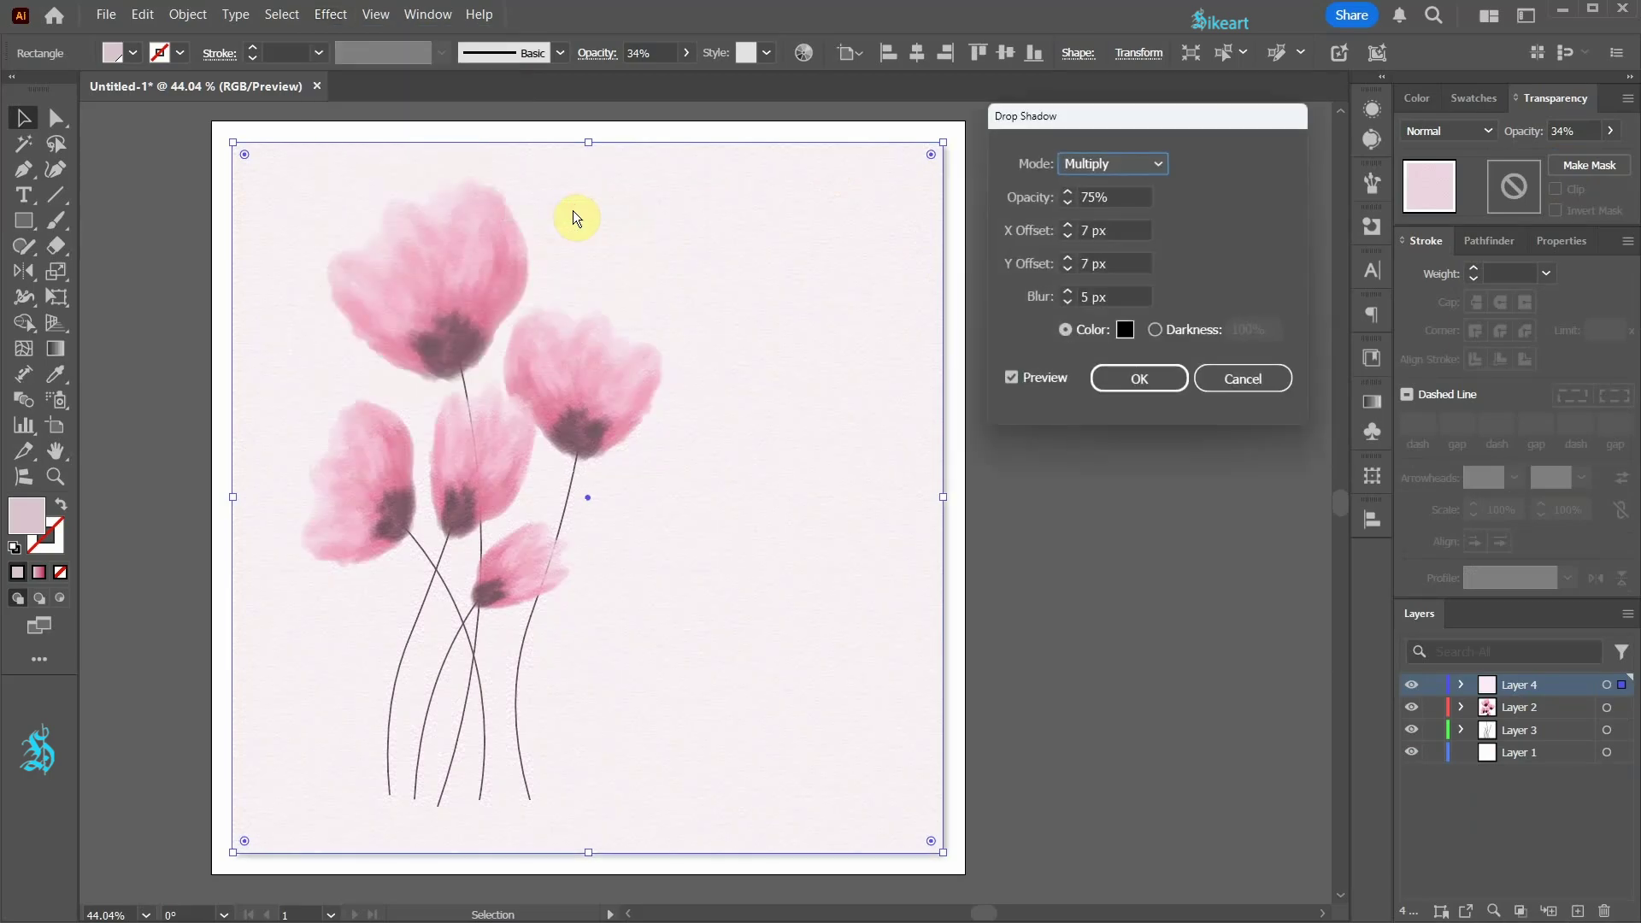
{"action": "left_click", "coordinate": [1068, 238]}
{"action": "left_click", "coordinate": [1068, 238]}
{"action": "left_click", "coordinate": [1068, 237]}
{"action": "left_click", "coordinate": [1068, 238]}
{"action": "left_click", "coordinate": [1068, 238]}
{"action": "left_click", "coordinate": [1068, 237]}
{"action": "left_click", "coordinate": [1068, 238]}
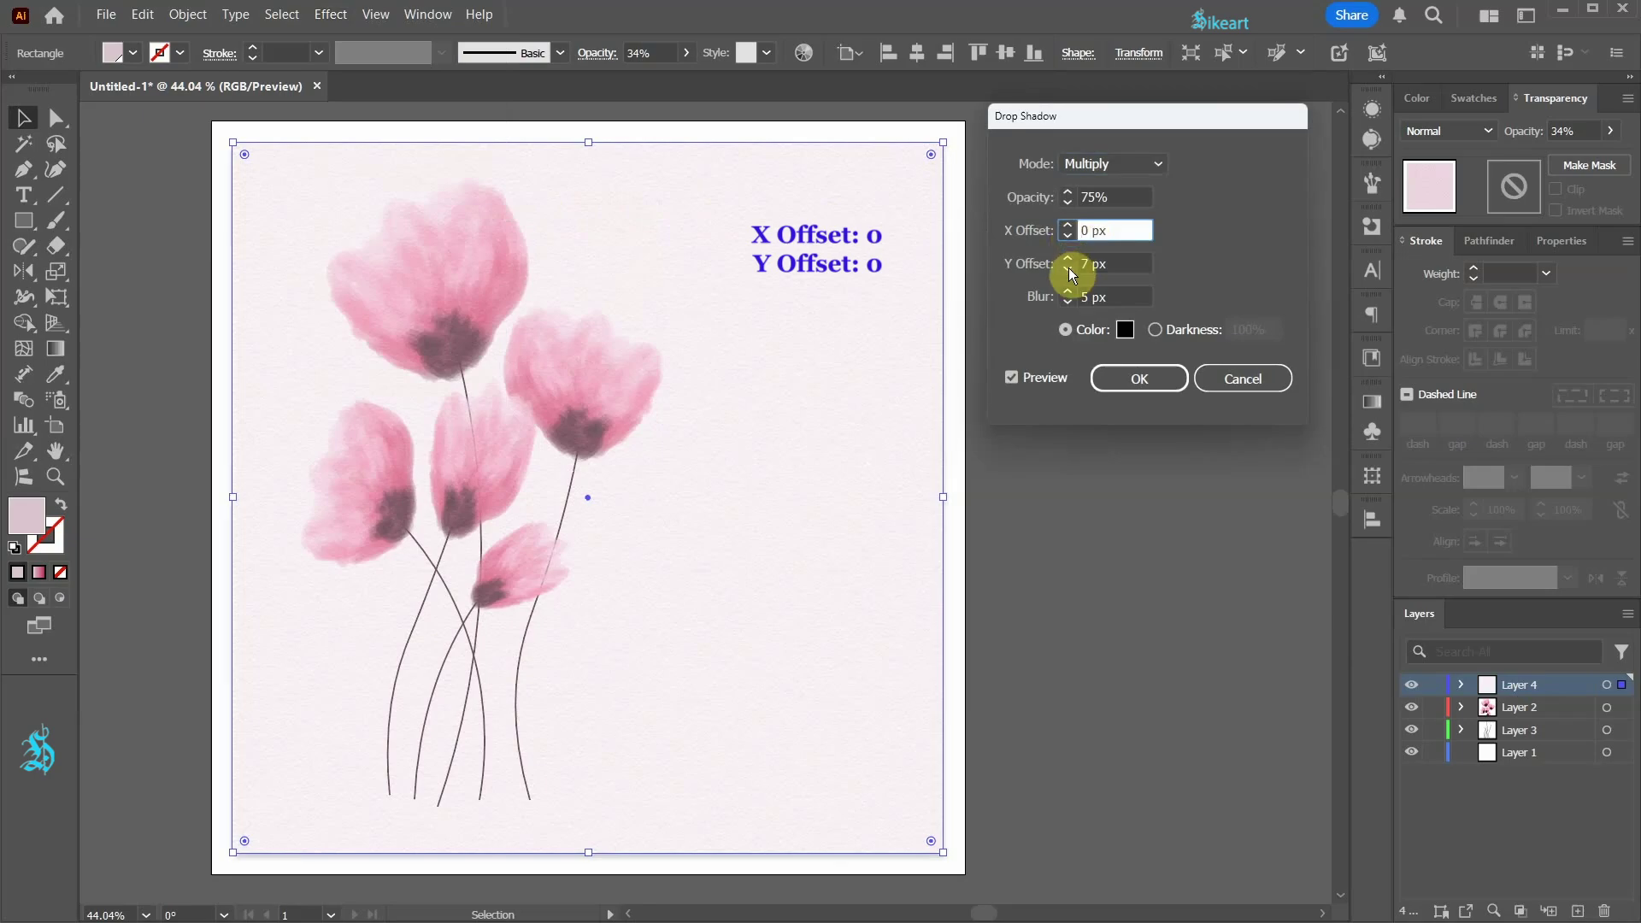
{"action": "left_click", "coordinate": [1069, 270]}
{"action": "left_click", "coordinate": [1067, 272]}
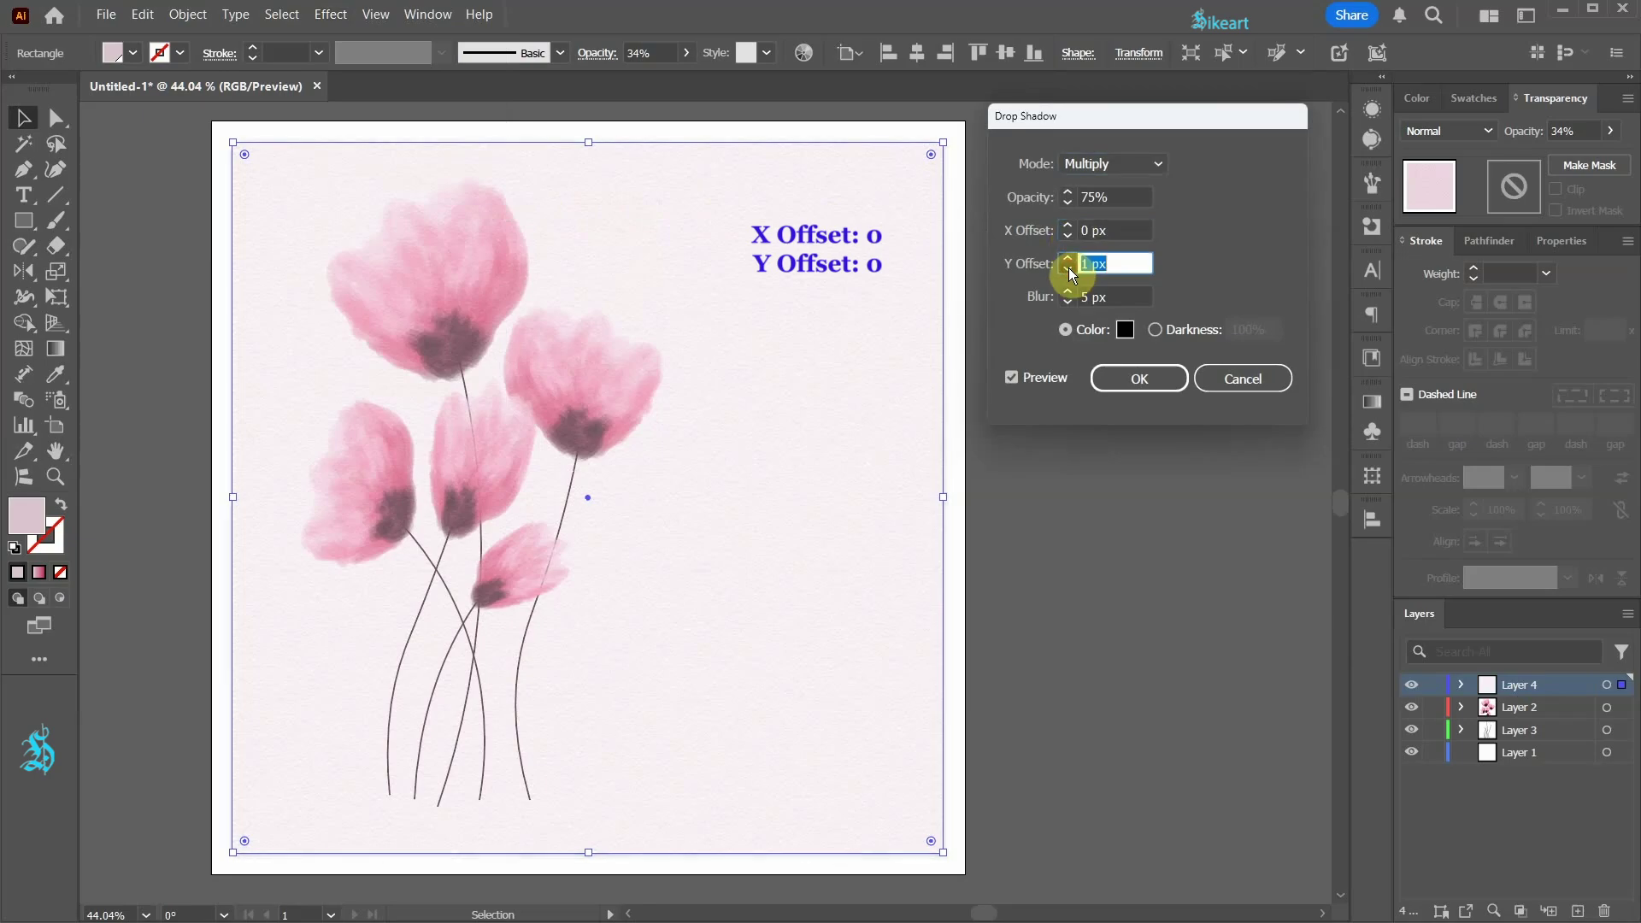
{"action": "left_click", "coordinate": [1139, 379]}
{"action": "left_click", "coordinate": [1218, 511]}
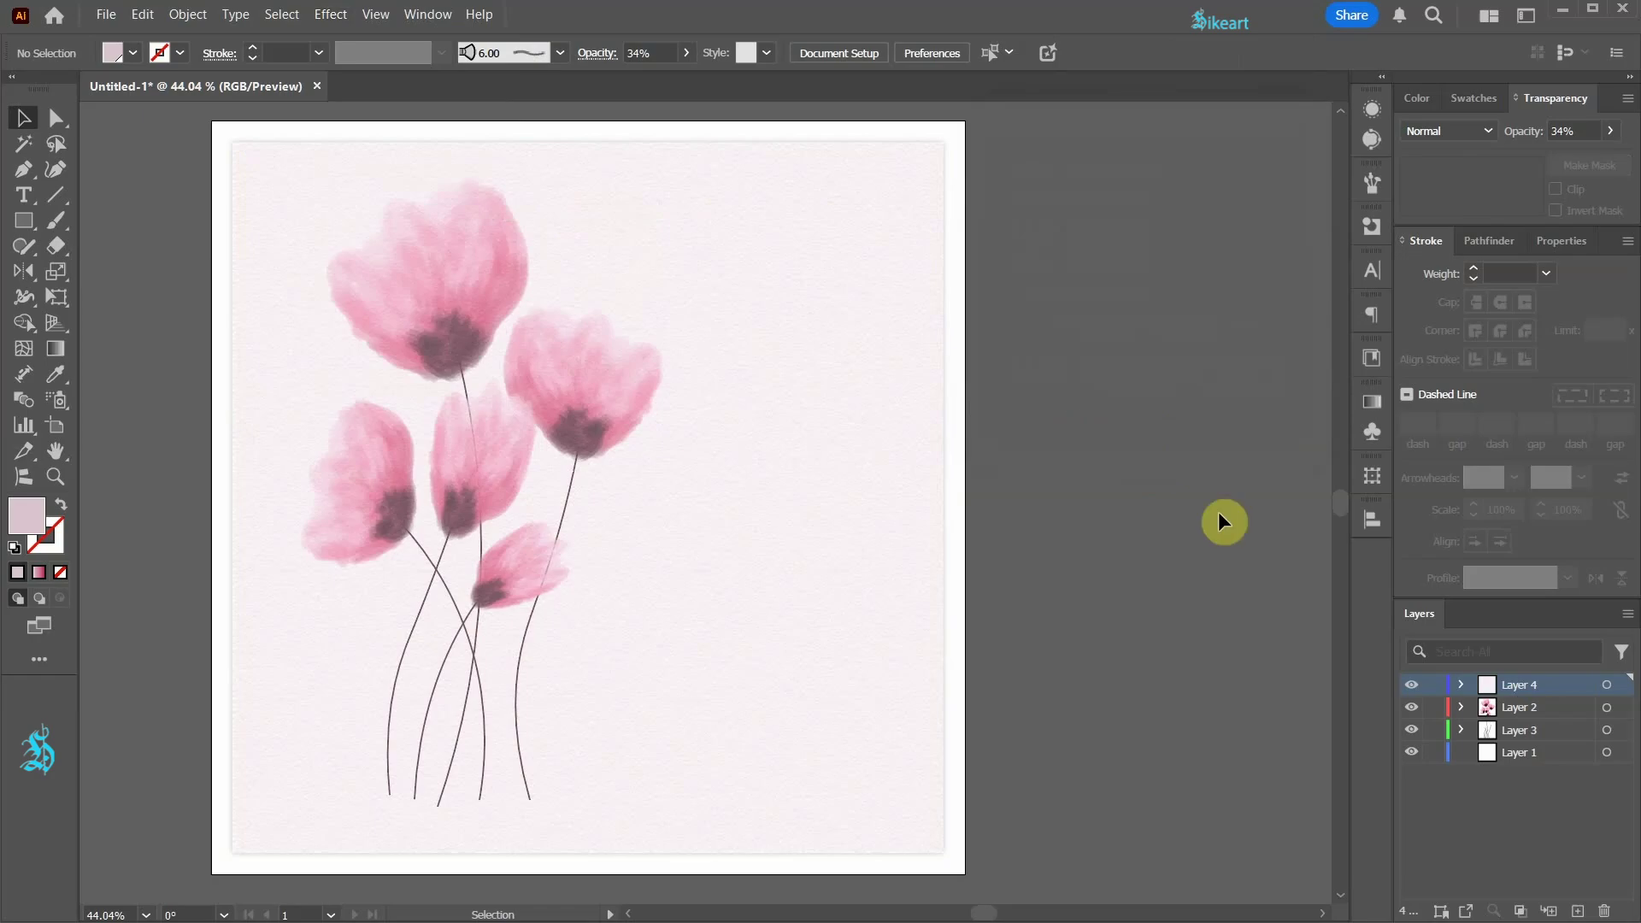
- Create a new top layer and add the two-line text "Thank You!" beside the flower stems
{"action": "left_click", "coordinate": [1579, 911]}
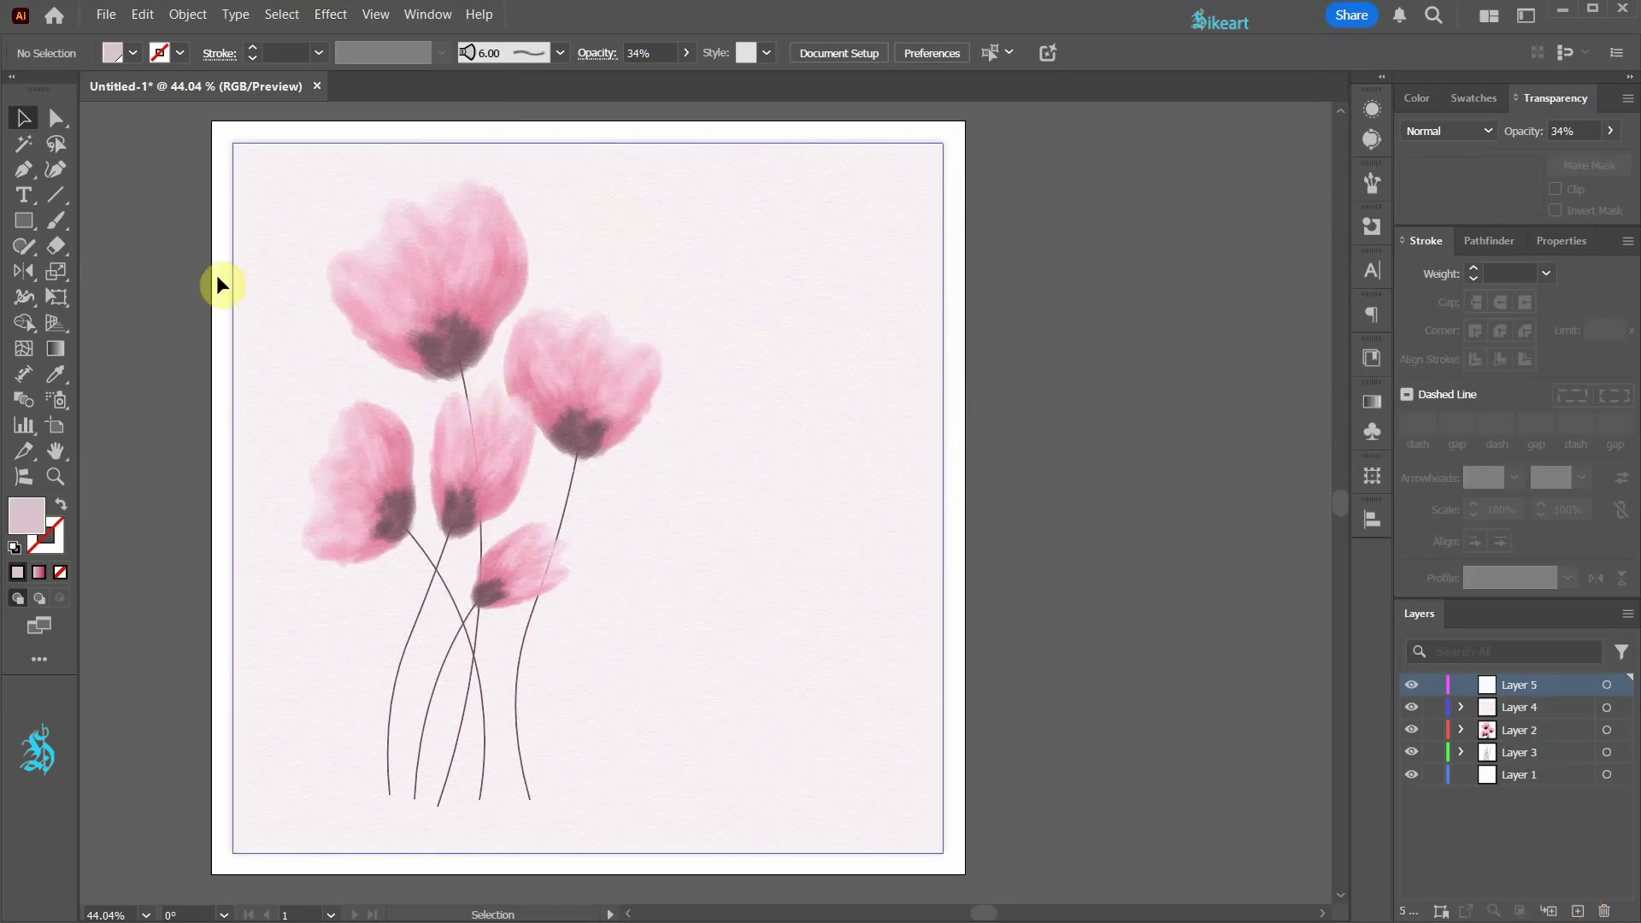
{"action": "left_click", "coordinate": [24, 197]}
{"action": "left_click", "coordinate": [665, 617]}
{"action": "type", "text": "Thank"}
{"action": "key", "text": "Return"}
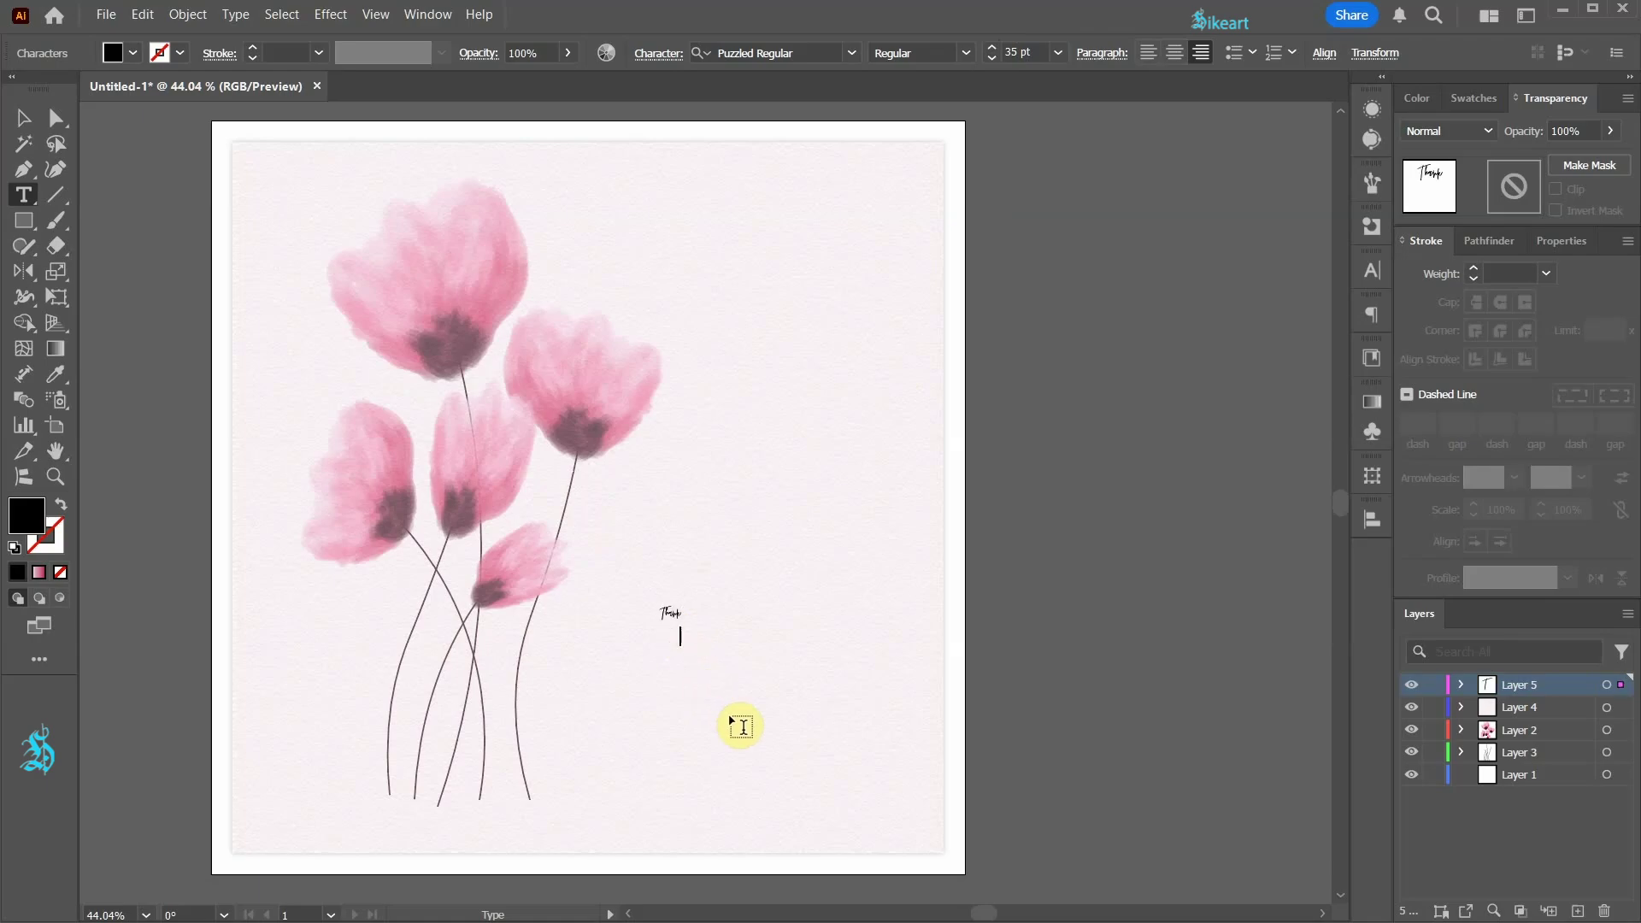
{"action": "type", "text": "You!"}
- Enlarge the "Thank You!" text to about 125 pt and tighten the leading between its two lines
{"action": "left_click", "coordinate": [21, 116]}
{"action": "left_click_drag", "start_coordinate": [682, 646], "coordinate": [842, 758]}
{"action": "left_click", "coordinate": [1370, 269]}
{"action": "left_click", "coordinate": [1266, 351]}
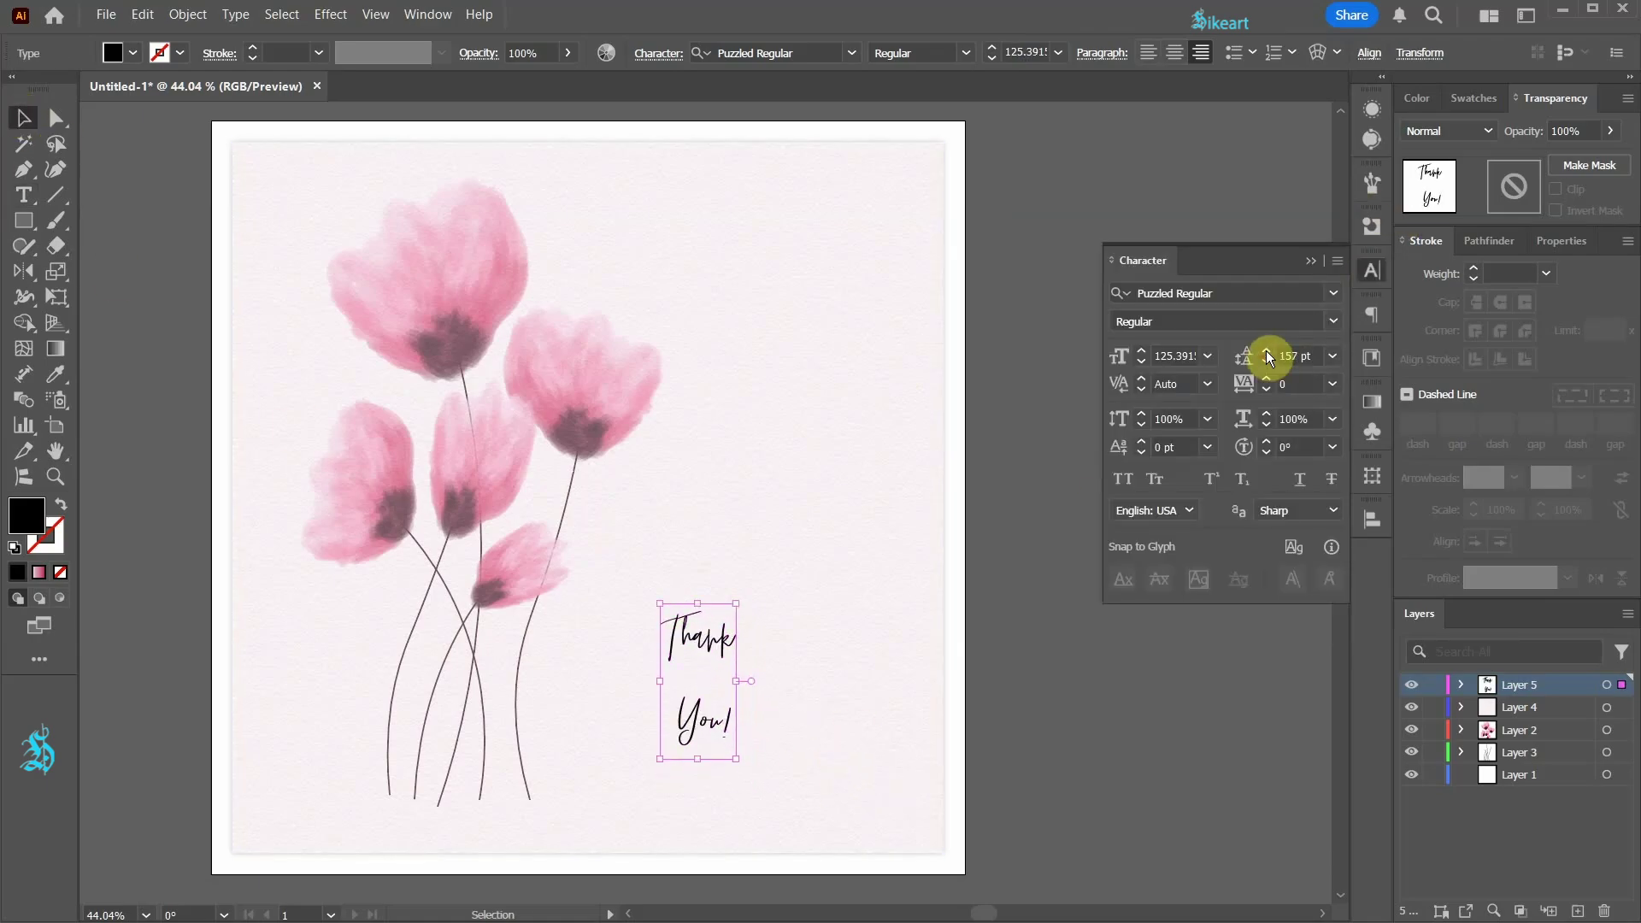
{"action": "left_click", "coordinate": [1266, 362]}
{"action": "left_click", "coordinate": [1311, 261]}
- Scale the "Thank You!" text up slightly more and position it to the right of the lower stems
{"action": "left_click_drag", "start_coordinate": [736, 721], "coordinate": [758, 752]}
{"action": "left_click_drag", "start_coordinate": [718, 664], "coordinate": [731, 695]}
{"action": "left_click", "coordinate": [1014, 658]}
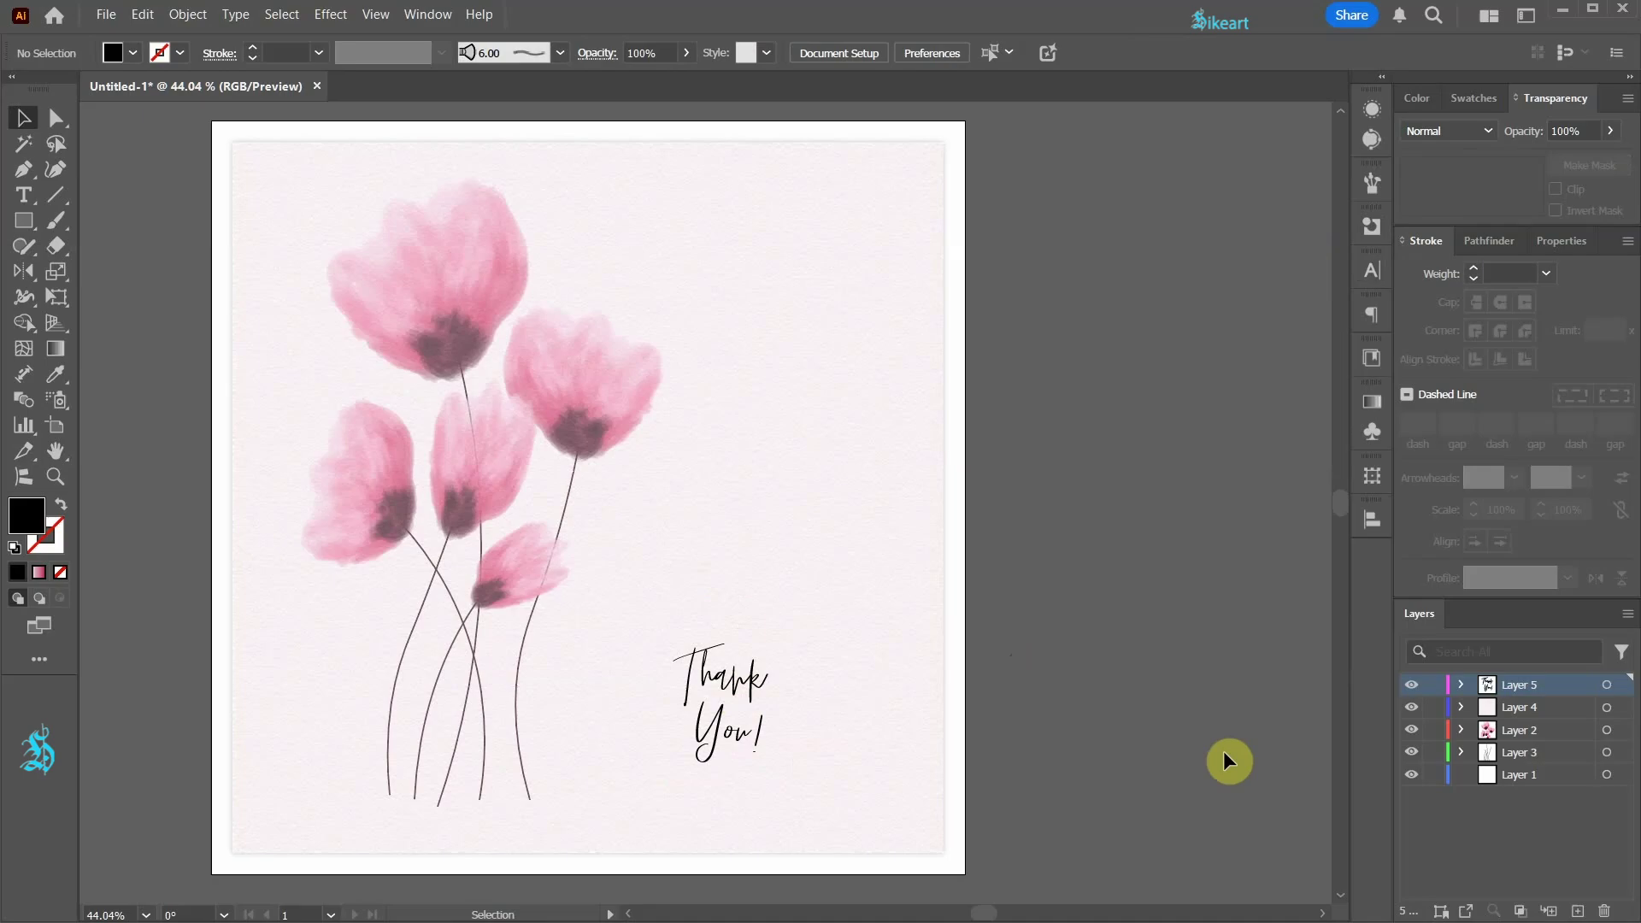
- Lock Layer 5, Layer 4 and Layer 3, leaving the flower layer editable
{"action": "left_click", "coordinate": [881, 710]}
{"action": "left_click", "coordinate": [1432, 709]}
{"action": "left_click", "coordinate": [1432, 687]}
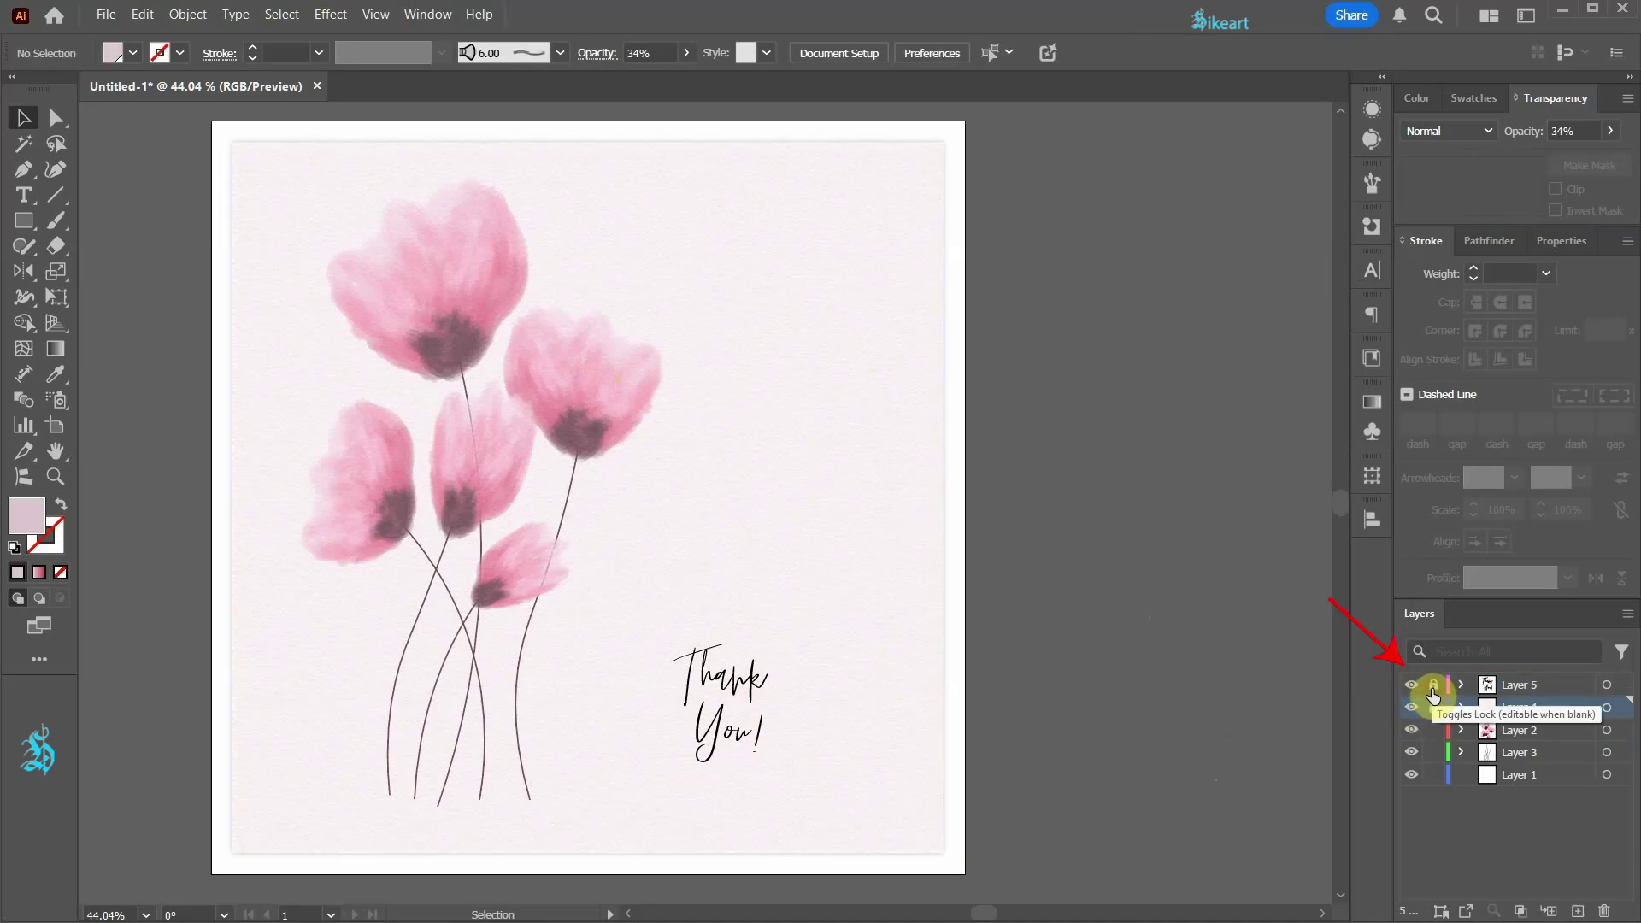
{"action": "left_click", "coordinate": [1433, 707]}
{"action": "left_click", "coordinate": [1433, 752]}
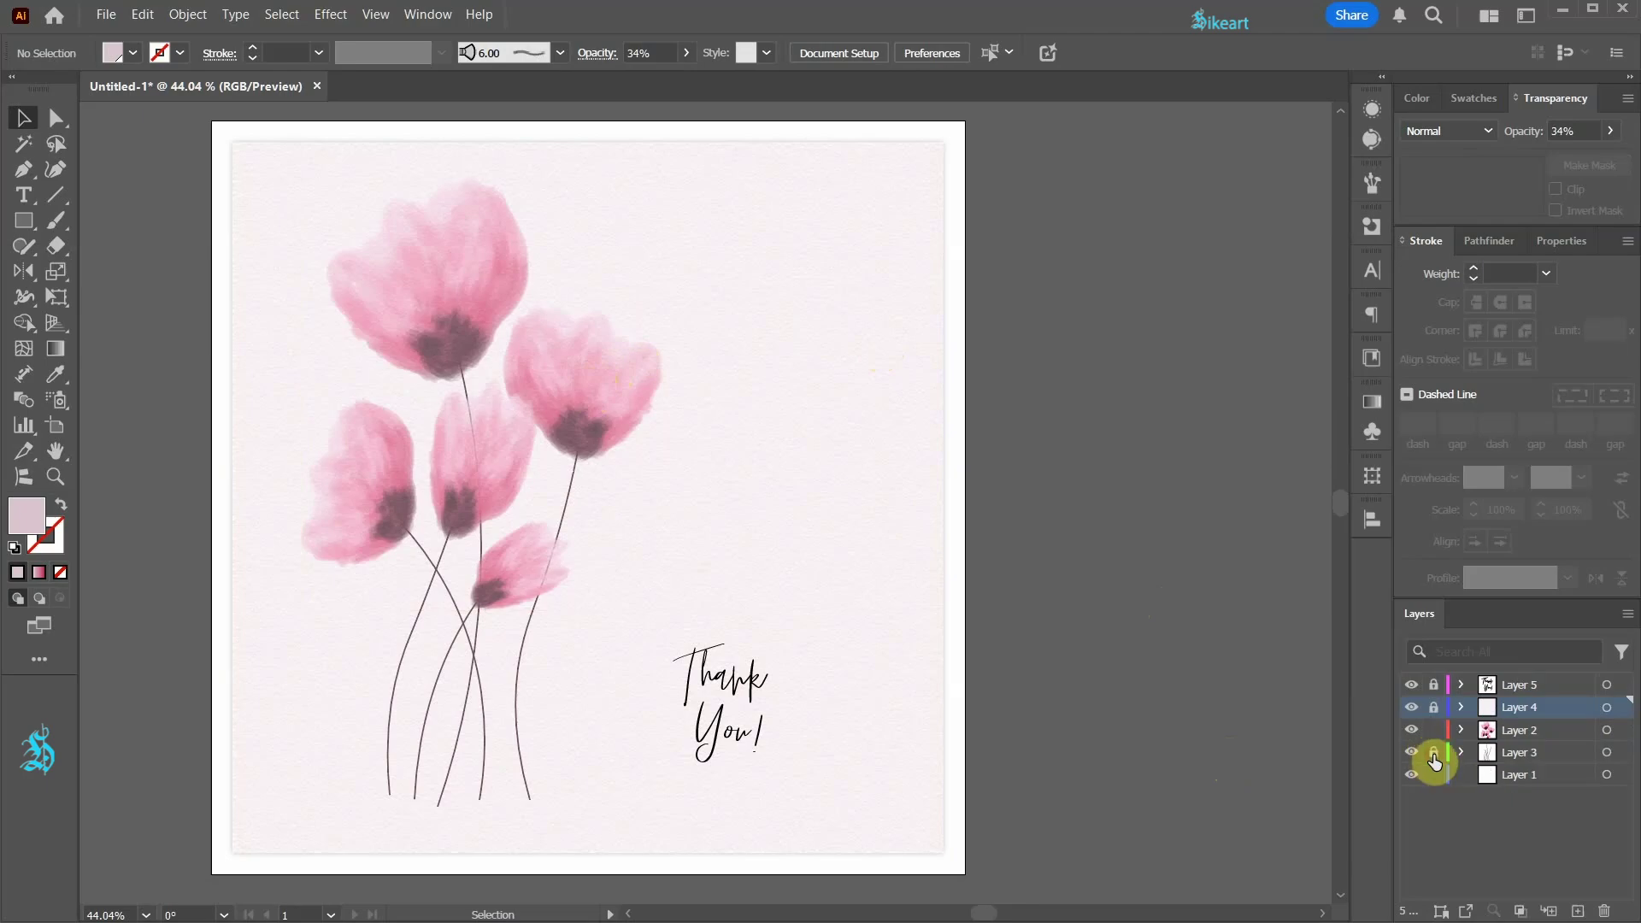
- Try recoloring the smallest flower to purple by shifting its linked colors on the Recolor Artwork color wheel, and discard the change
{"action": "left_click", "coordinate": [1609, 730]}
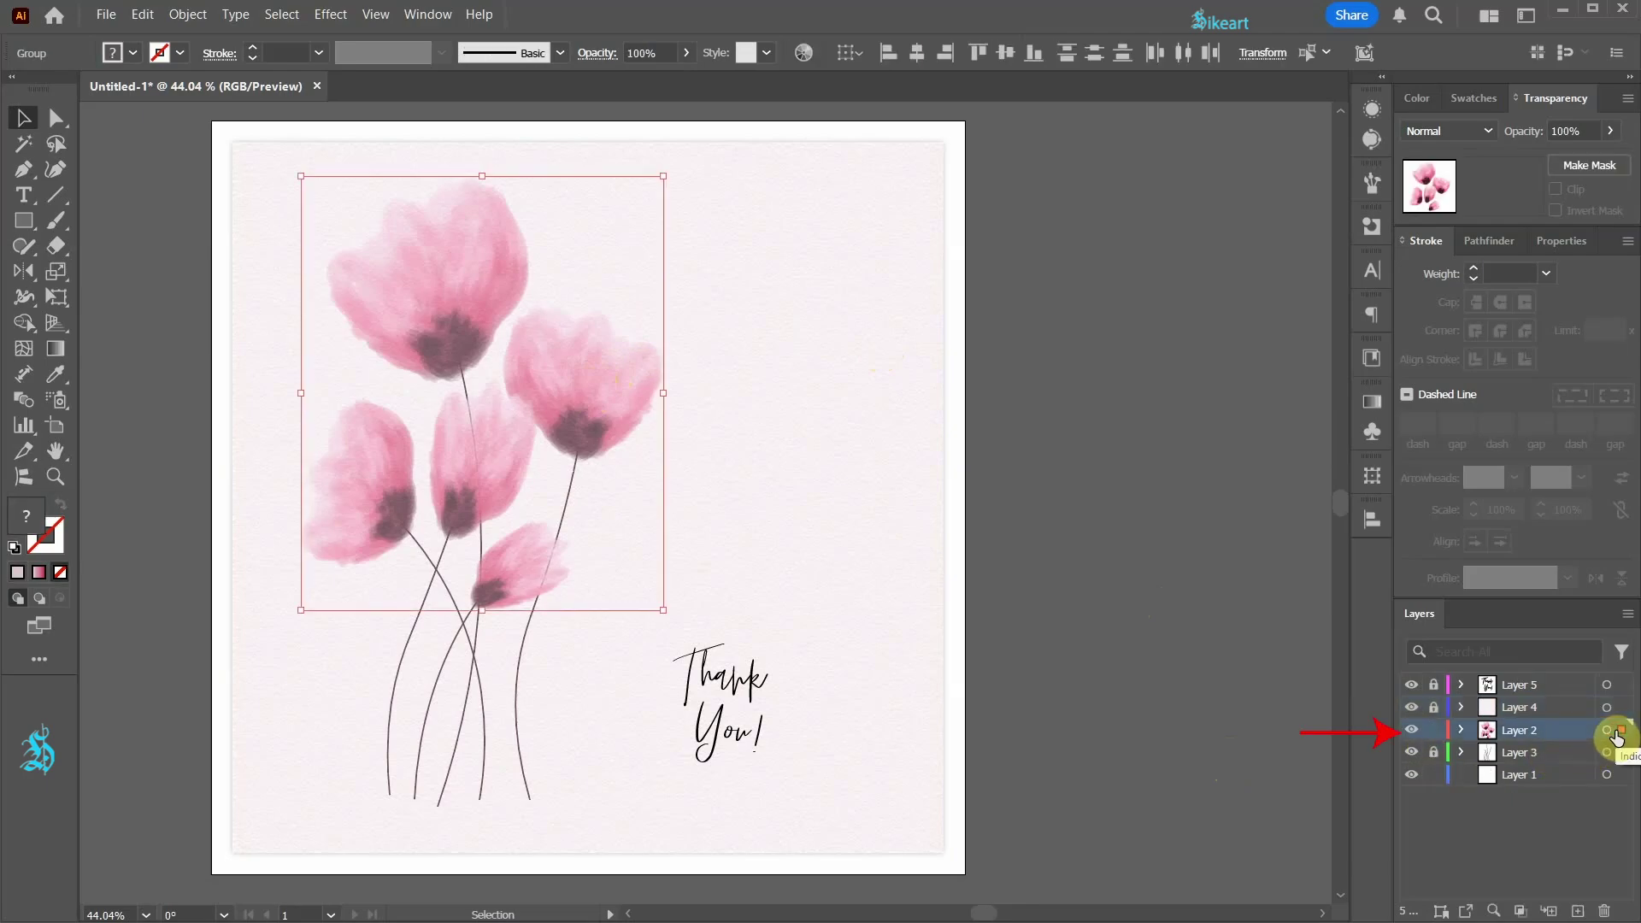
{"action": "left_click", "coordinate": [897, 402]}
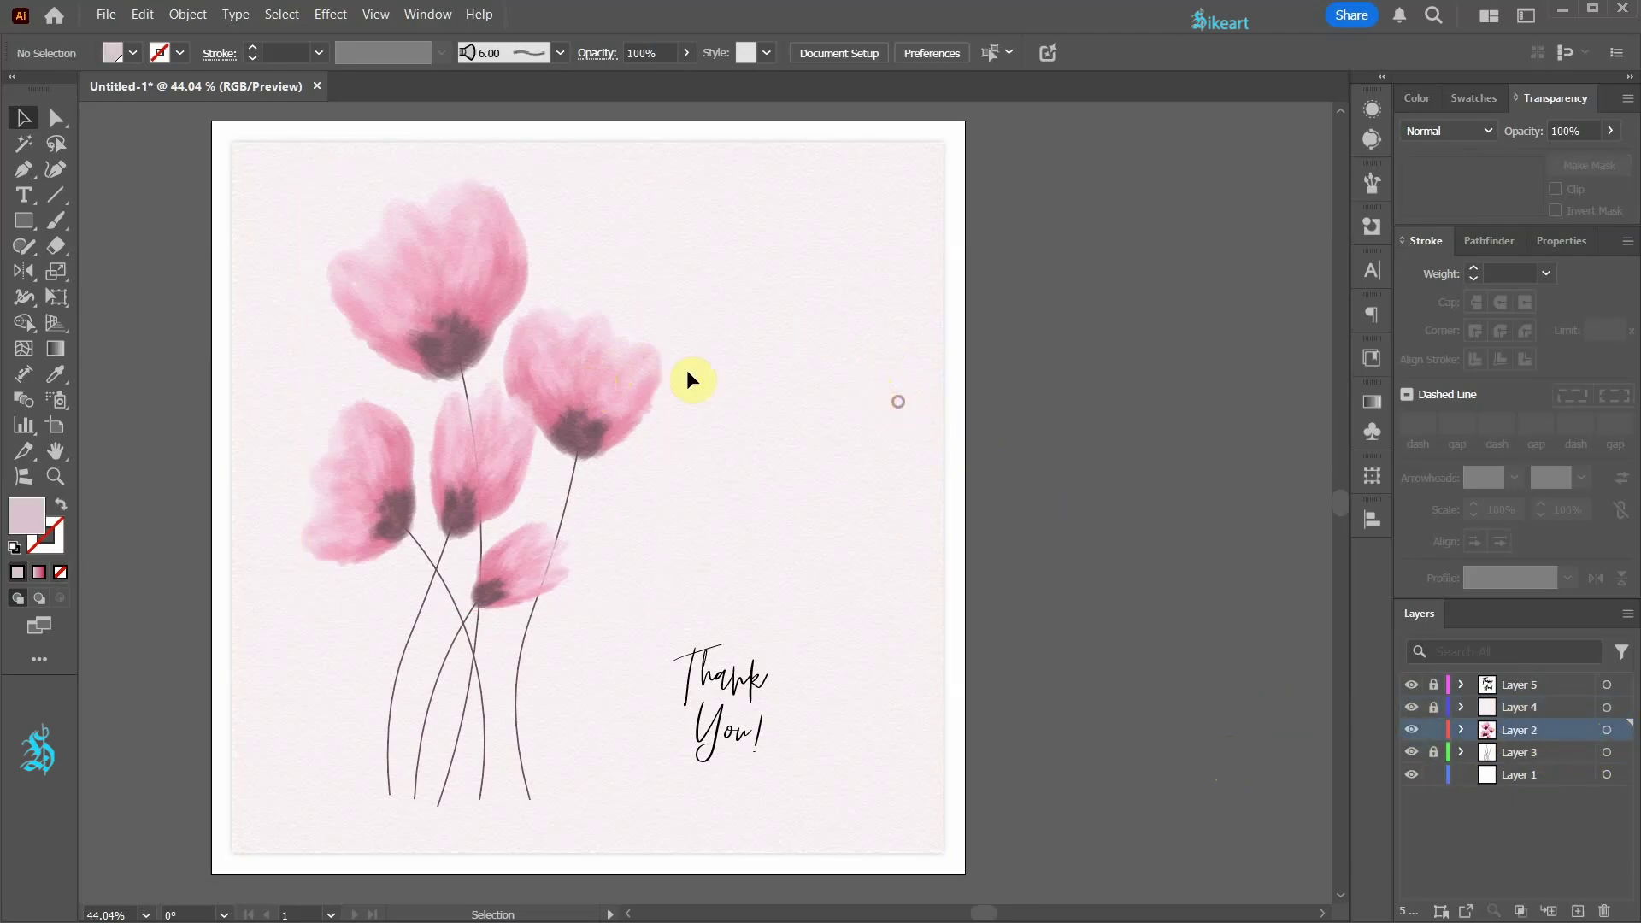
{"action": "left_click", "coordinate": [537, 562]}
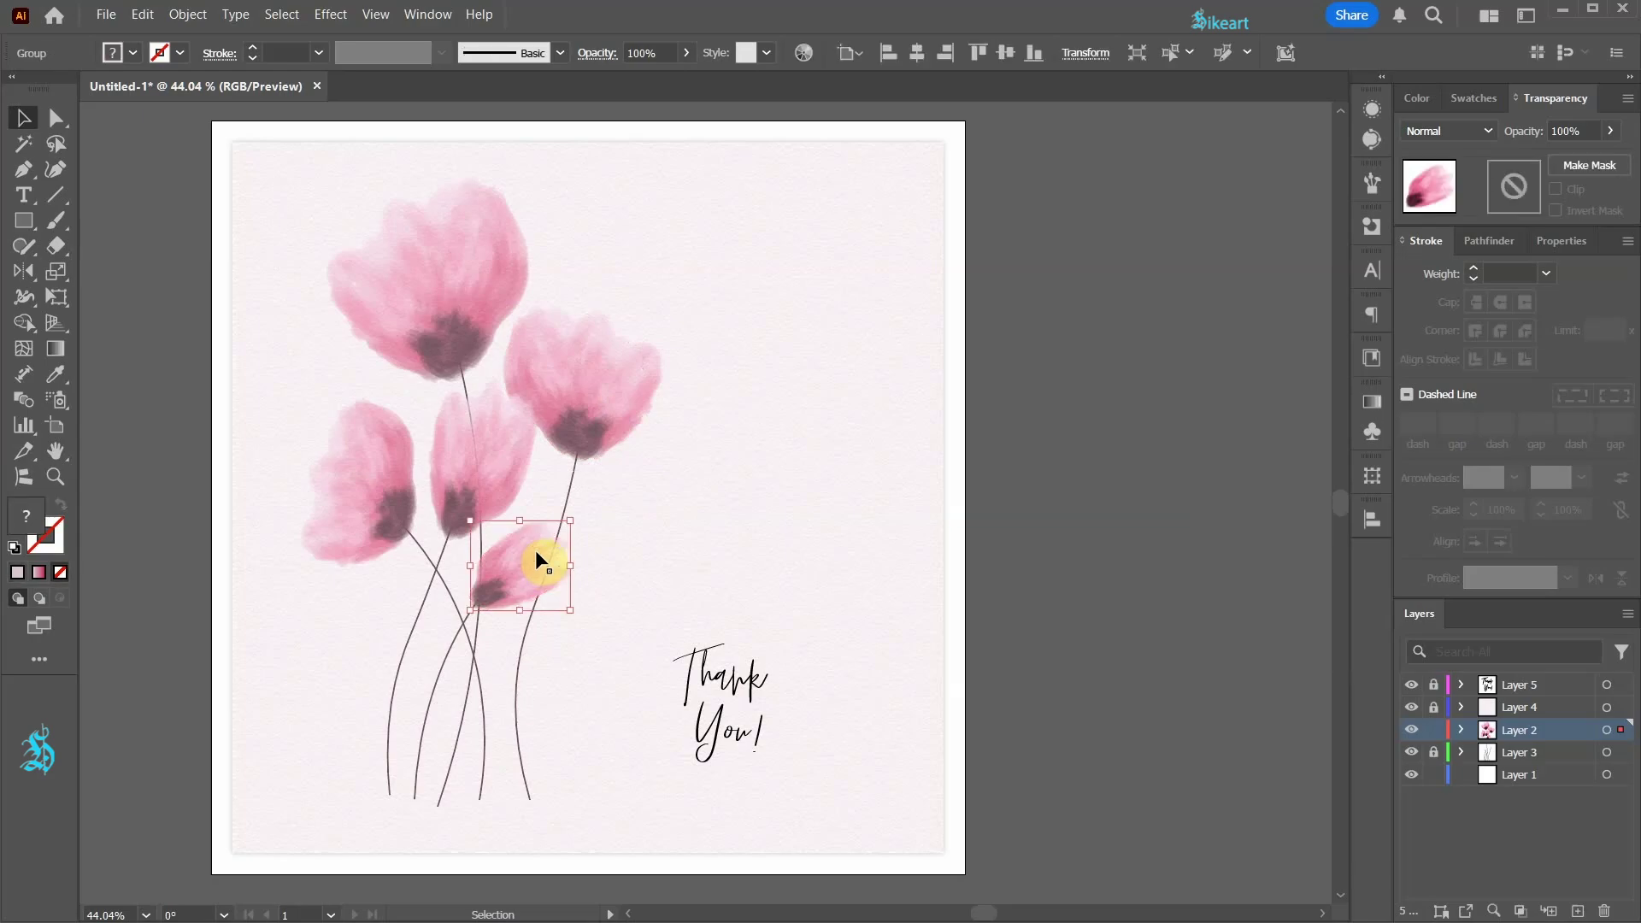
{"action": "left_click", "coordinate": [804, 51]}
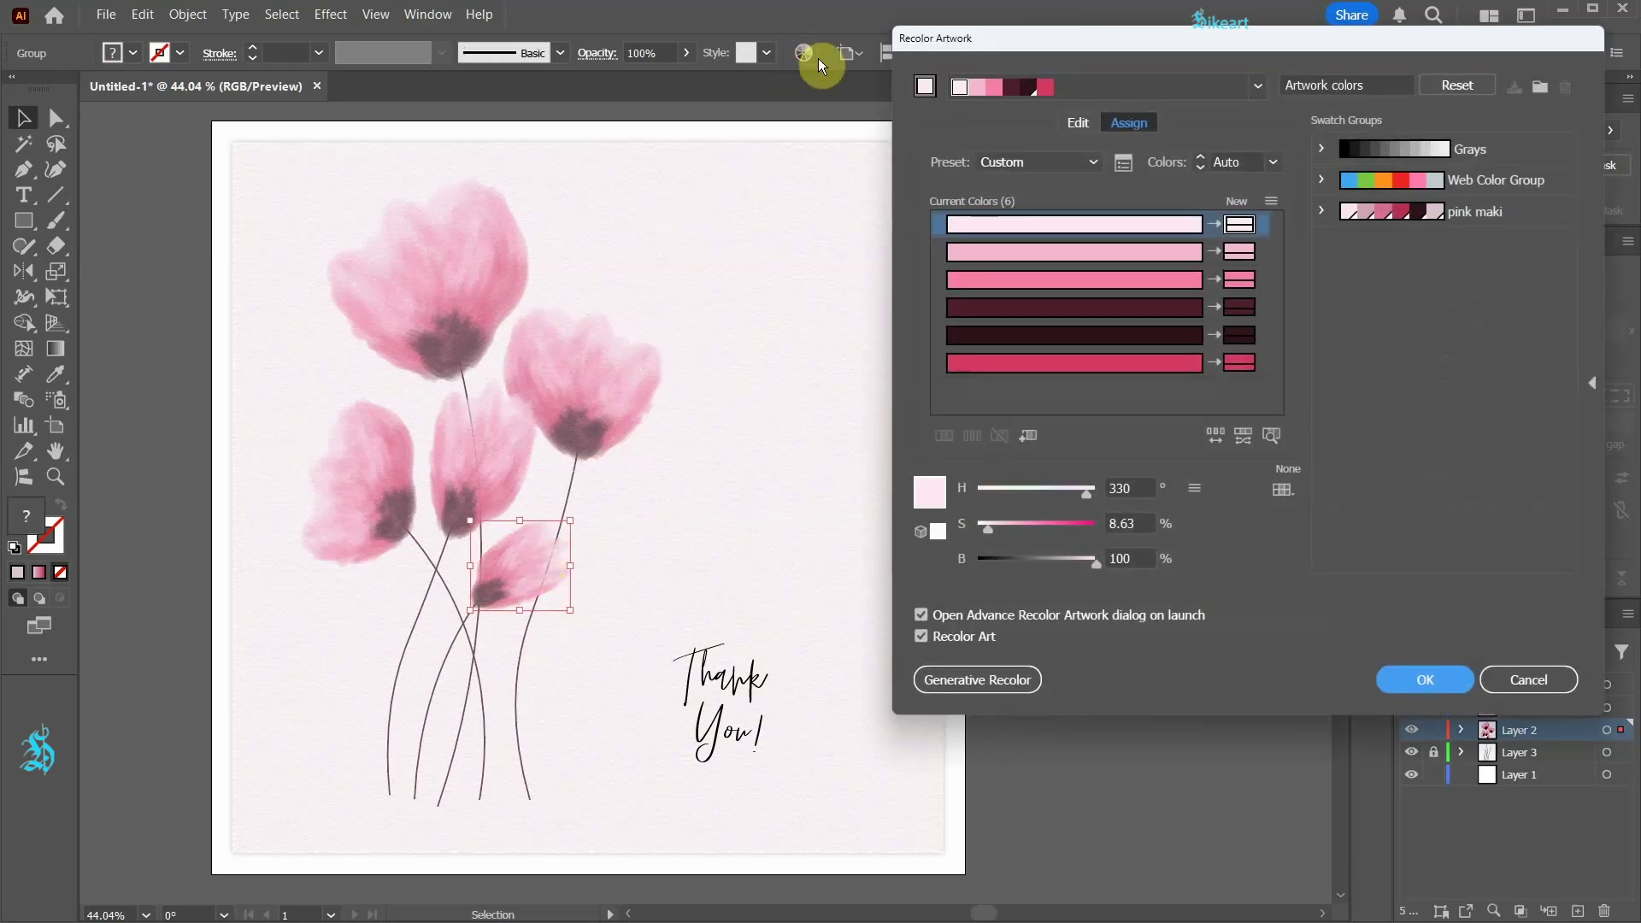
{"action": "left_click", "coordinate": [1087, 122]}
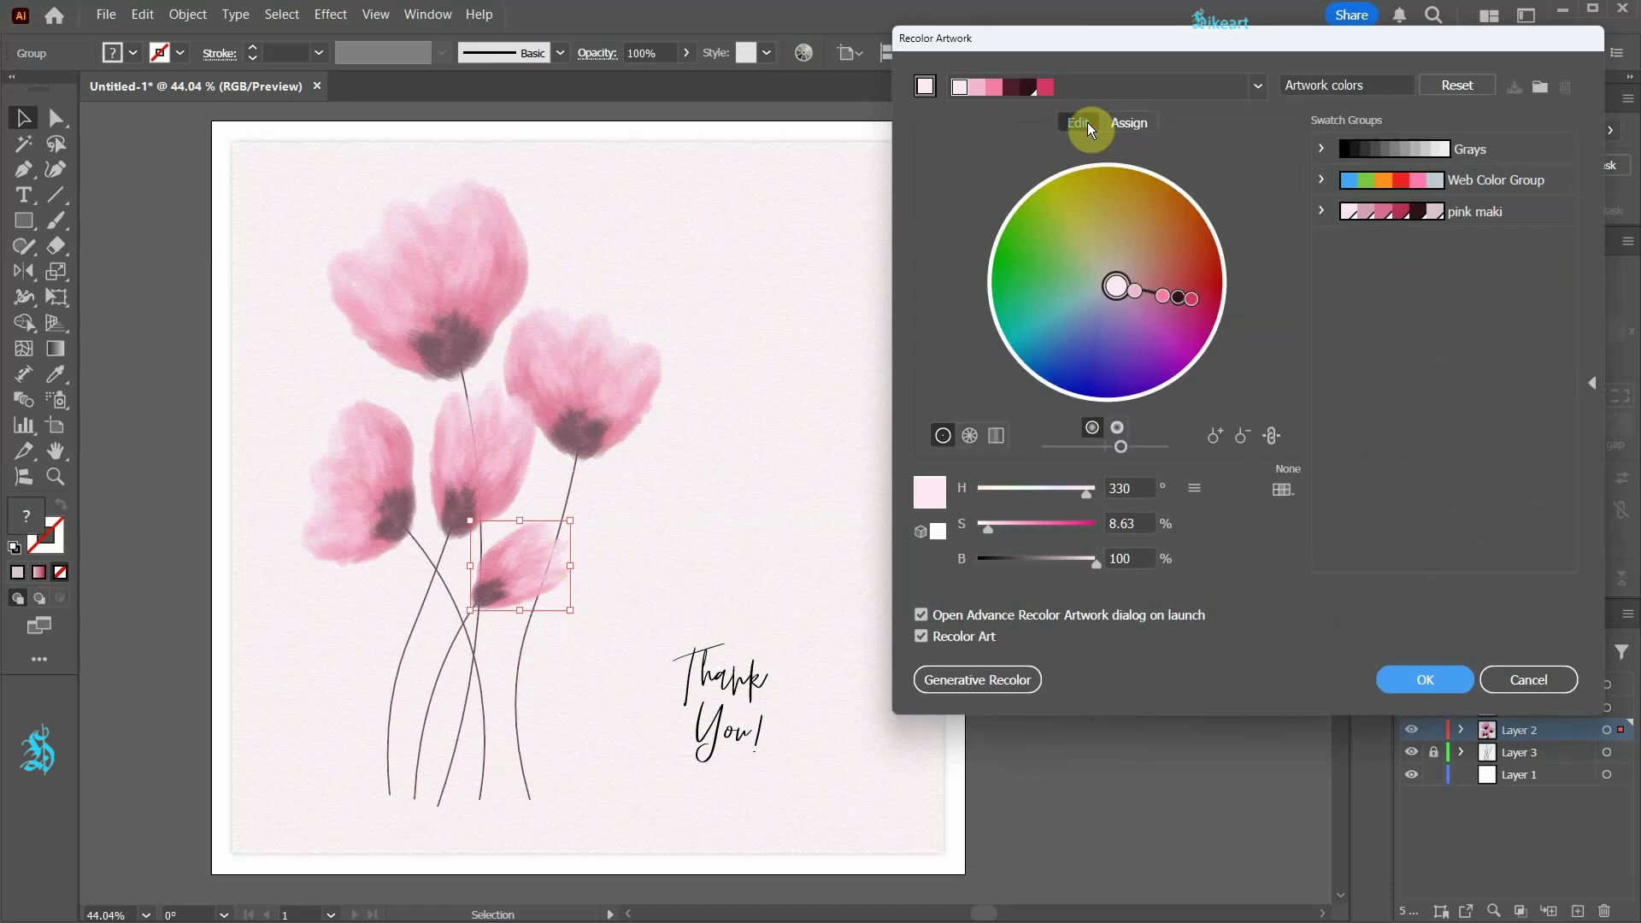
{"action": "left_click_drag", "start_coordinate": [1191, 297], "coordinate": [1145, 376]}
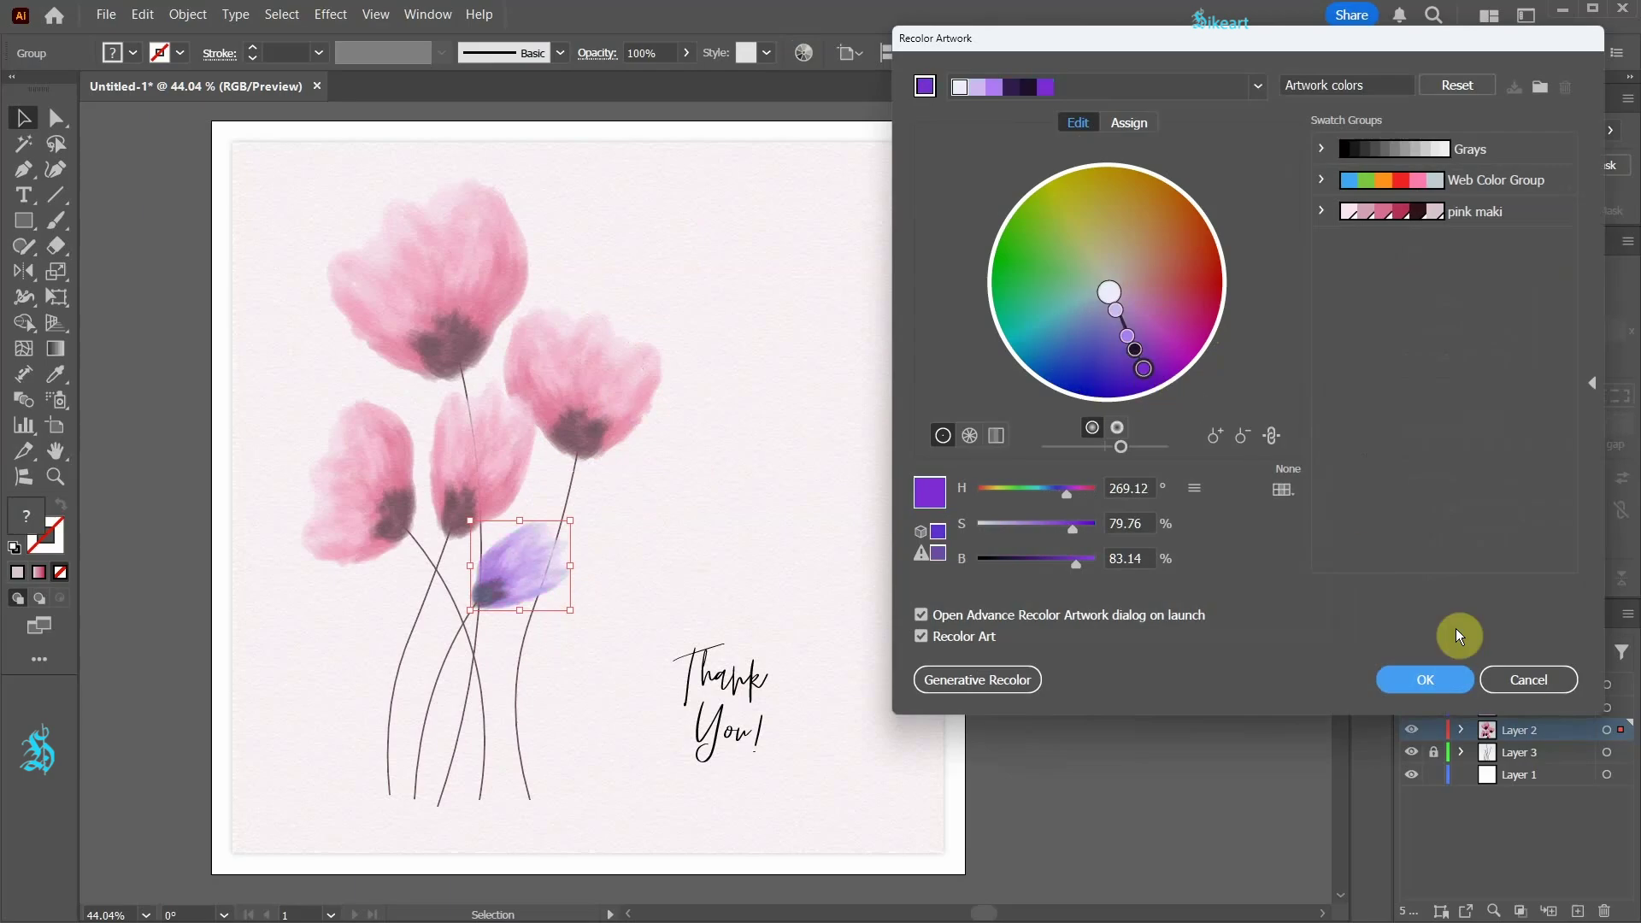
{"action": "left_click", "coordinate": [1545, 685]}
{"action": "key", "text": "ctrl+0"}
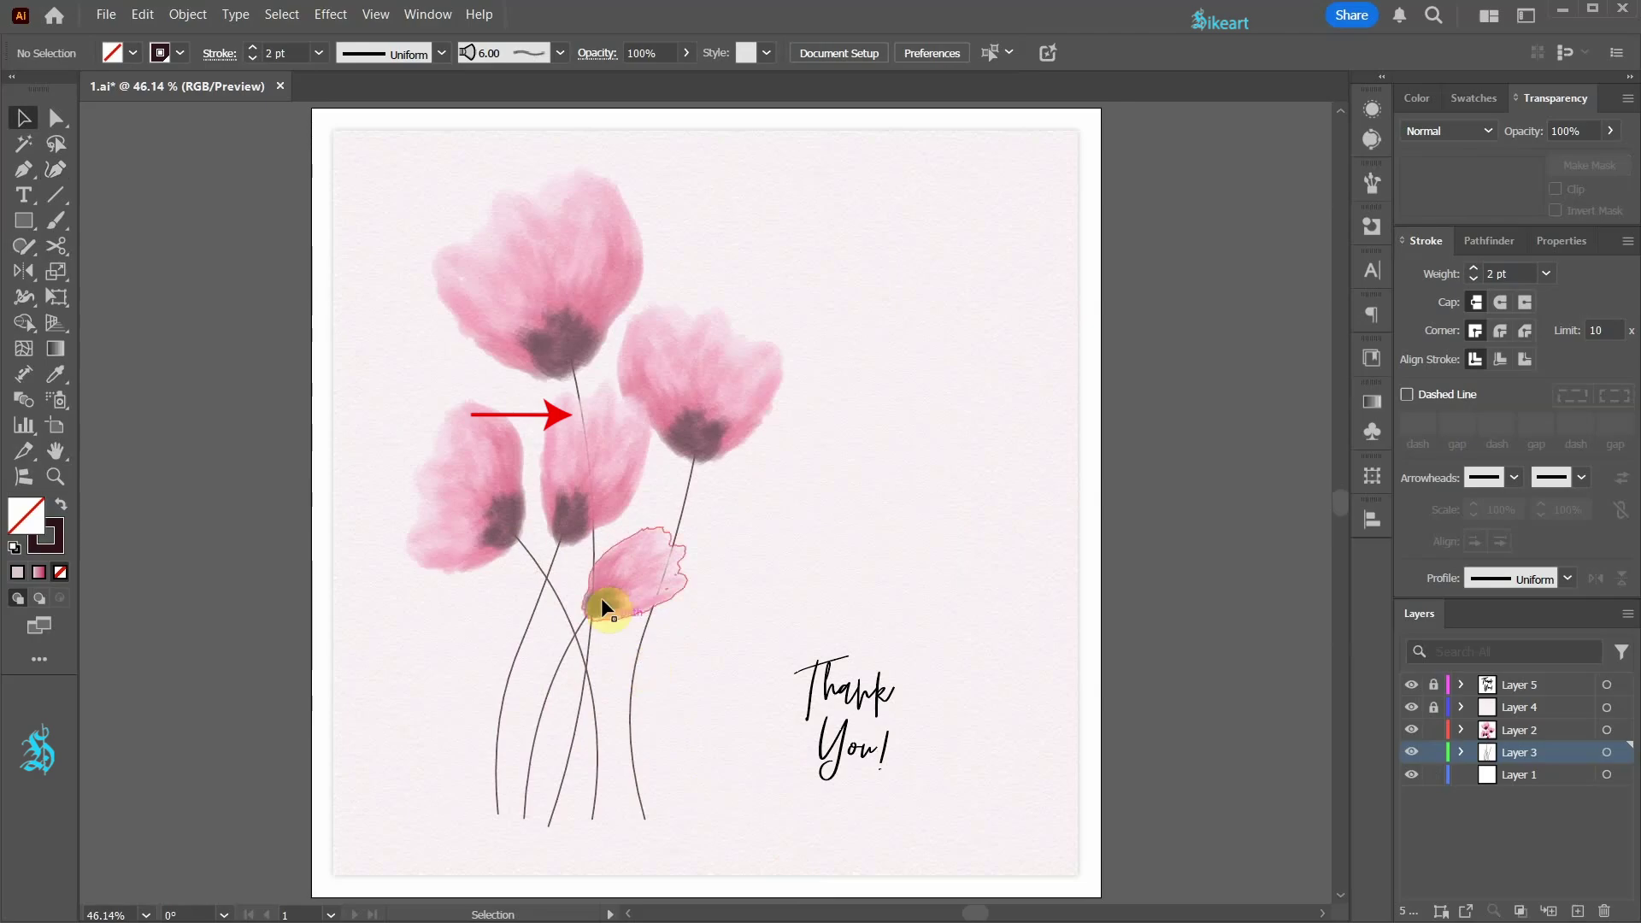
- Place a copy of the middle flower outside the artboard, to the right of the card
{"action": "left_click", "coordinate": [604, 458]}
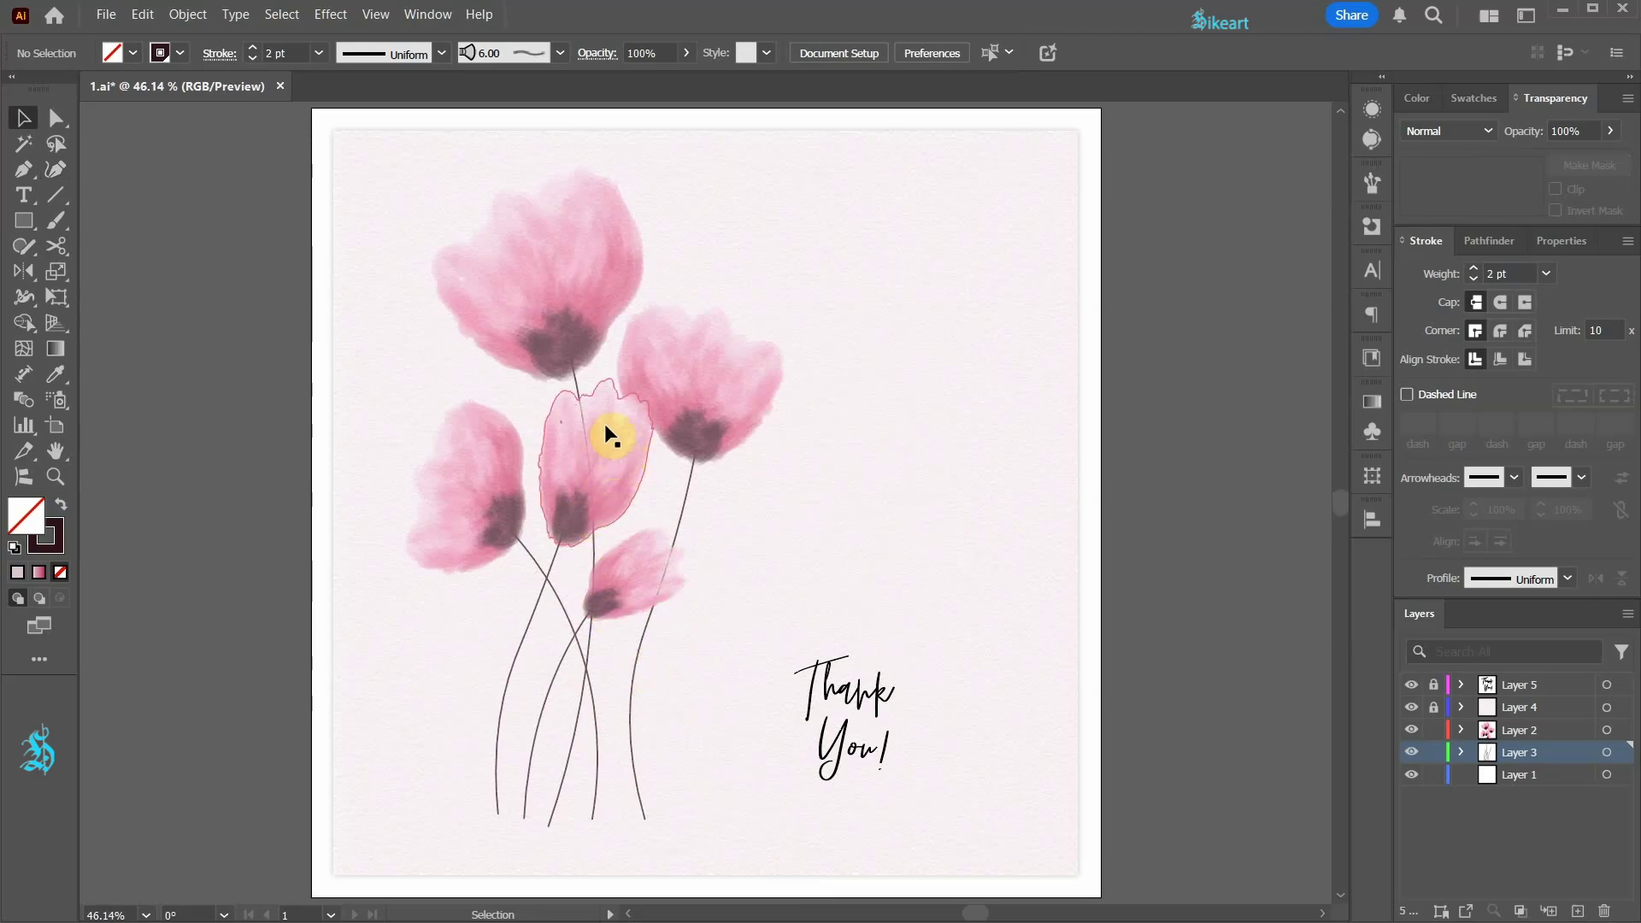
{"action": "left_click", "coordinate": [641, 471]}
{"action": "left_click_drag", "start_coordinate": [615, 505], "coordinate": [1231, 537]}
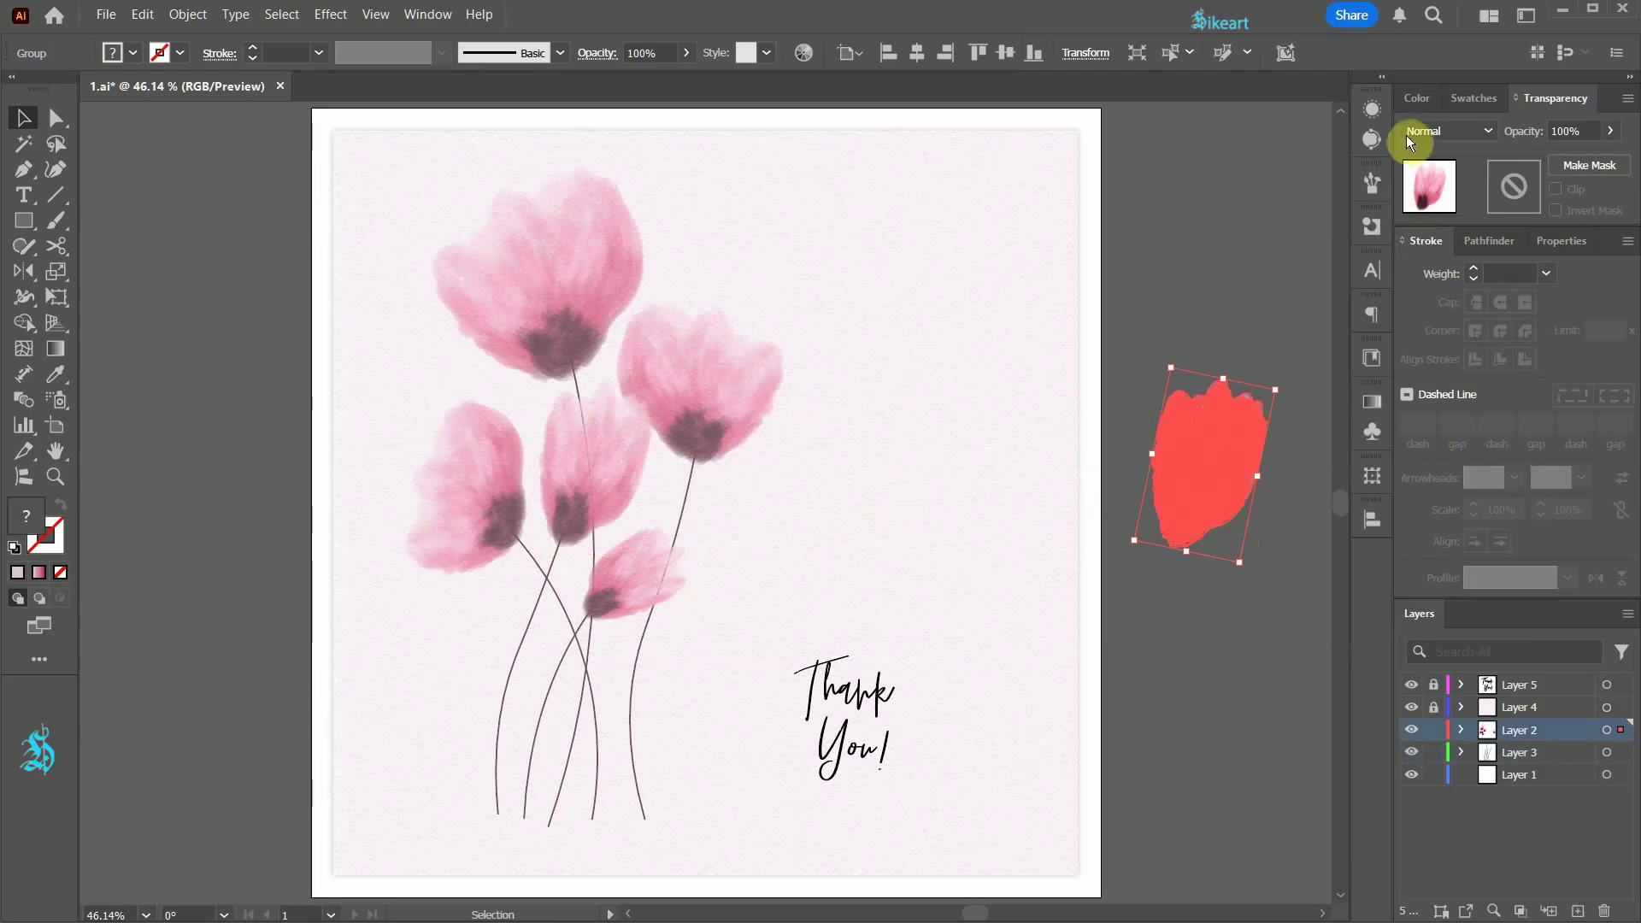
- Fill the copied flower with white and unite its shapes into a single silhouette
{"action": "left_click", "coordinate": [1469, 97]}
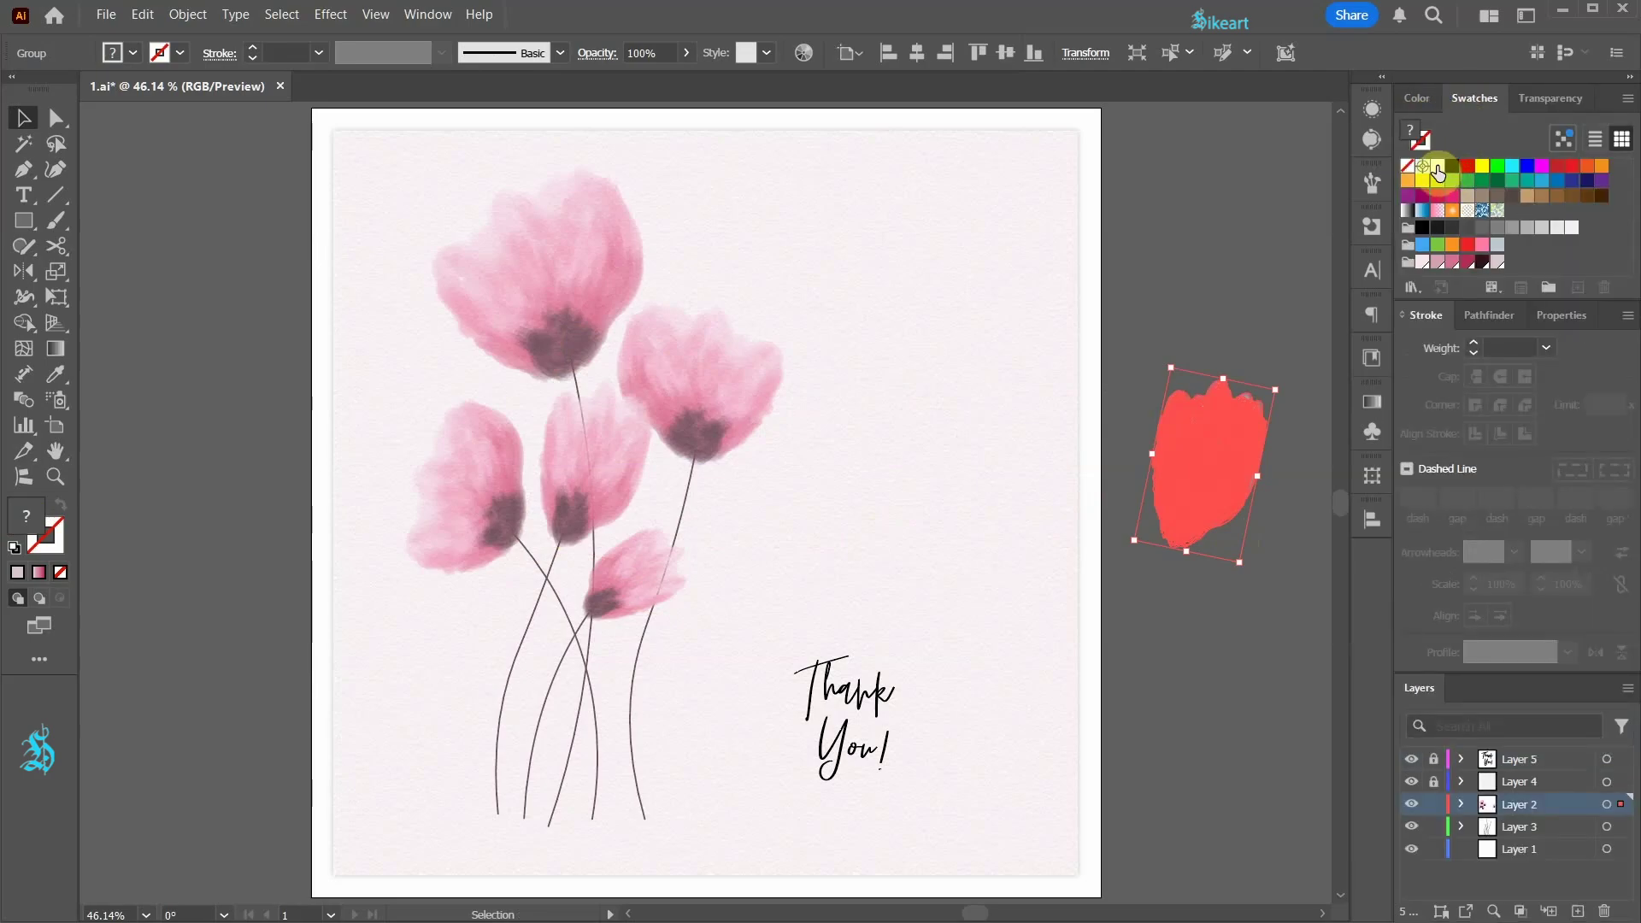
{"action": "left_click", "coordinate": [1438, 169]}
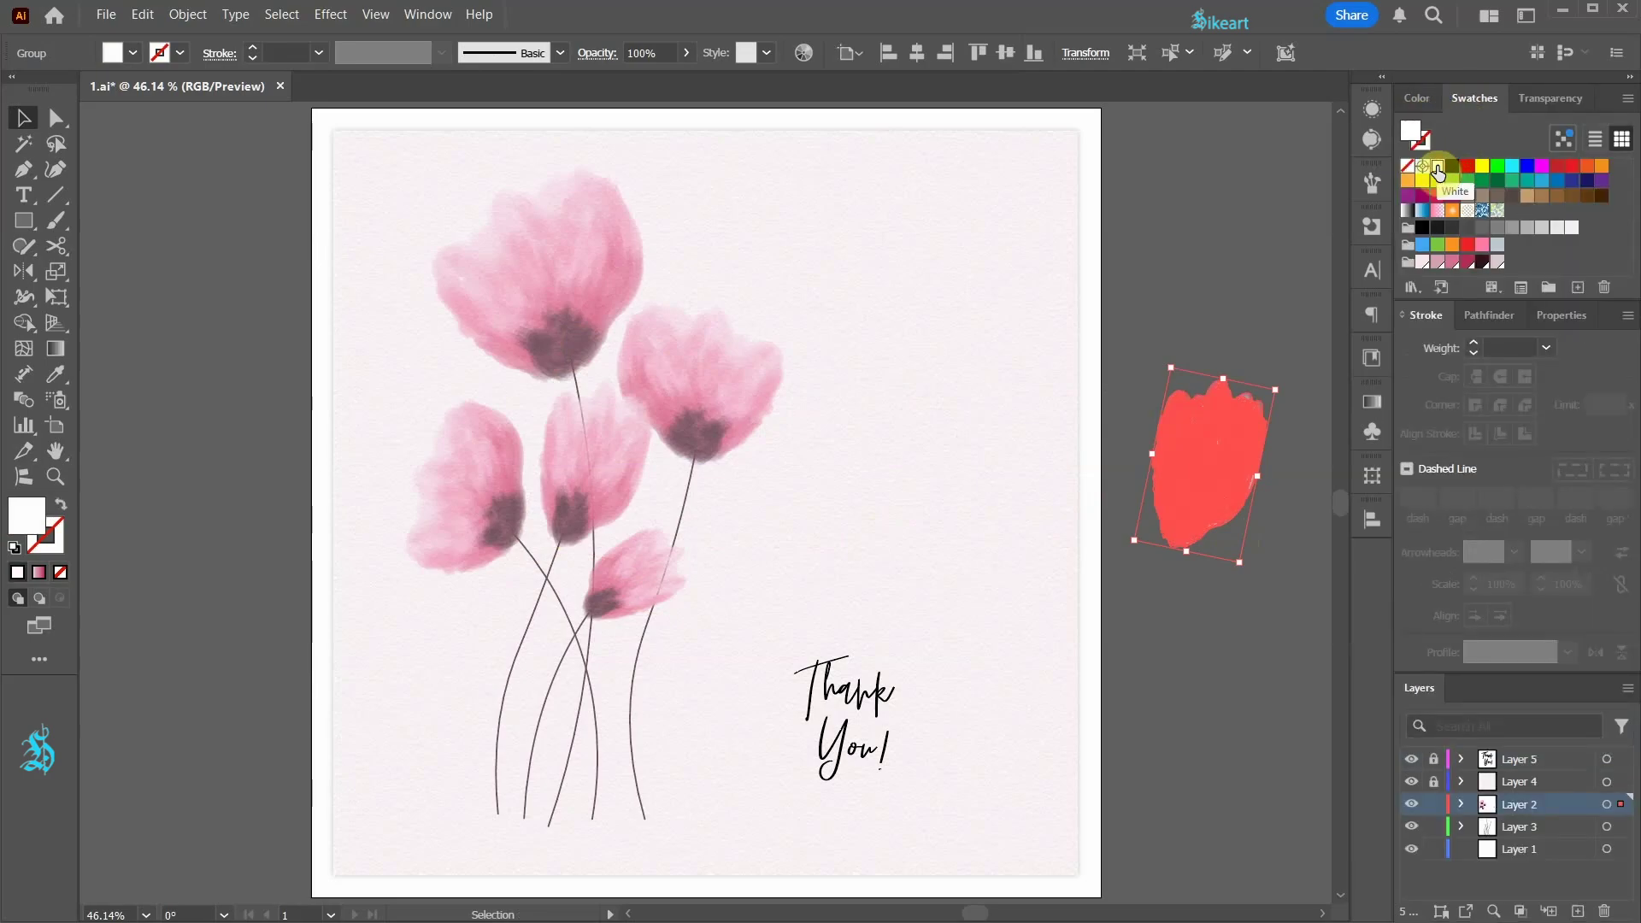
{"action": "left_click", "coordinate": [1479, 315]}
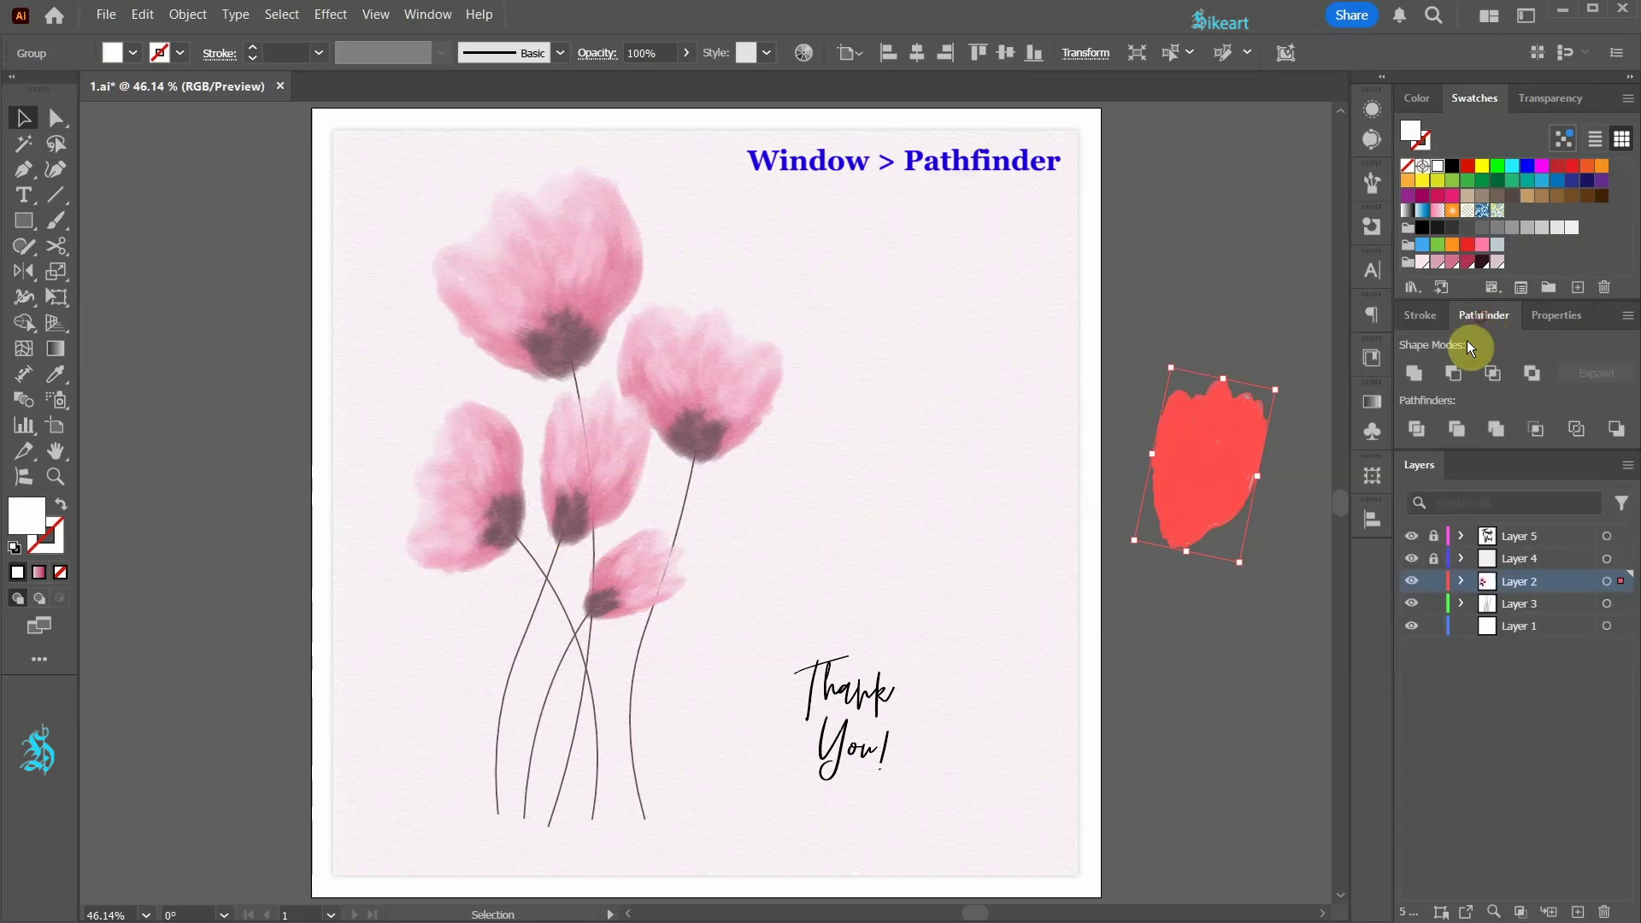
{"action": "left_click", "coordinate": [1416, 377]}
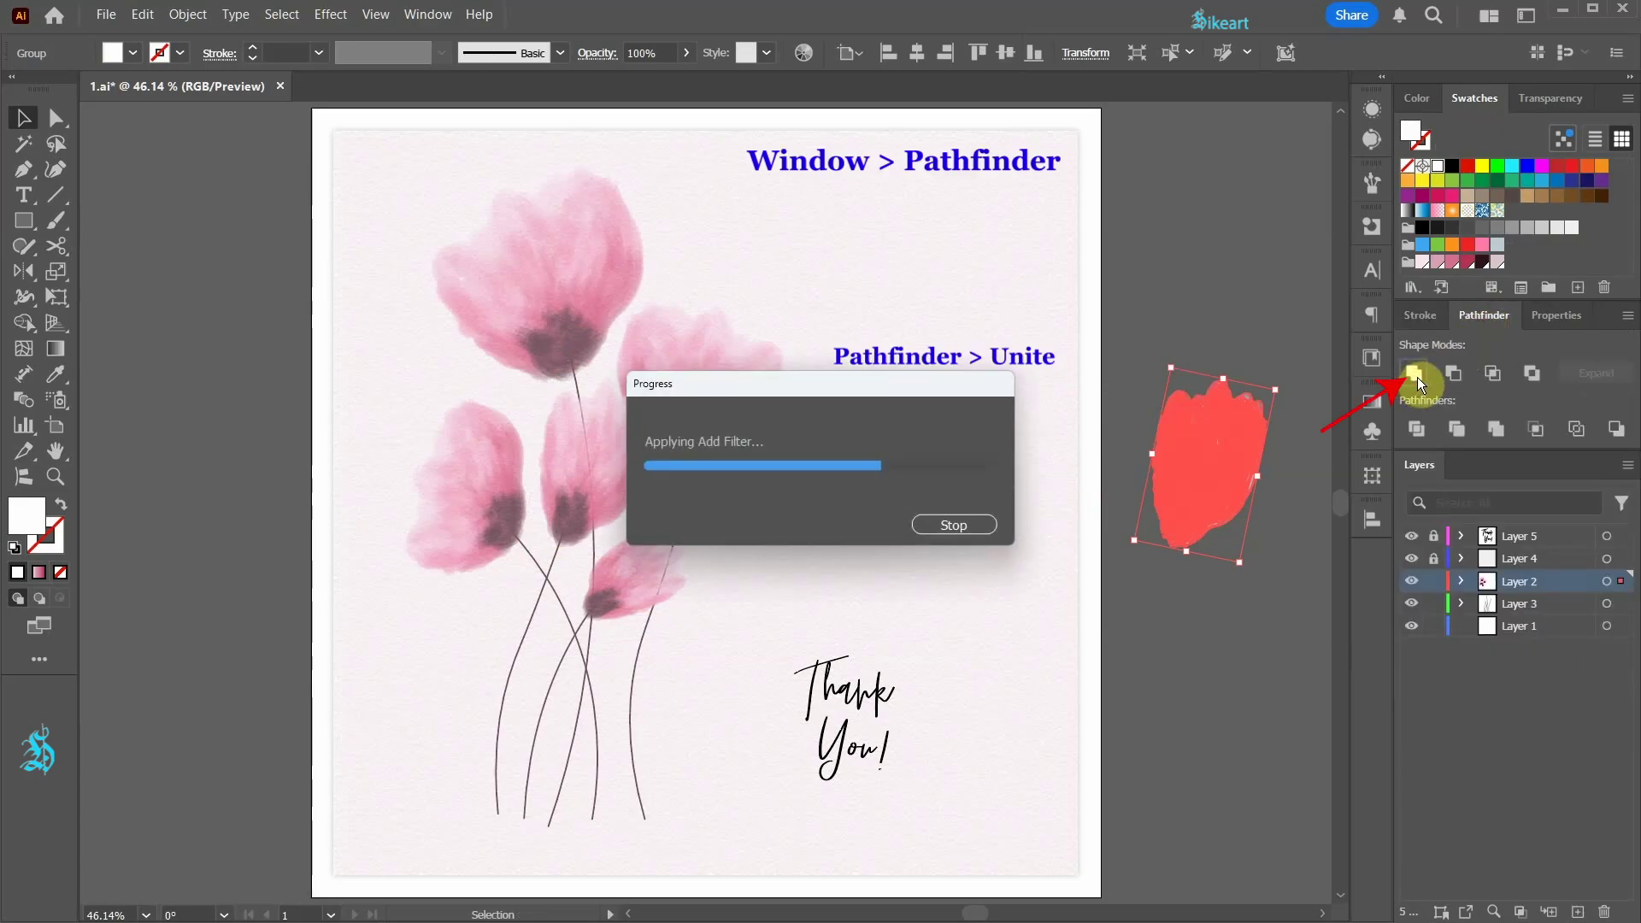
{"action": "left_click_drag", "start_coordinate": [1217, 431], "coordinate": [1200, 431]}
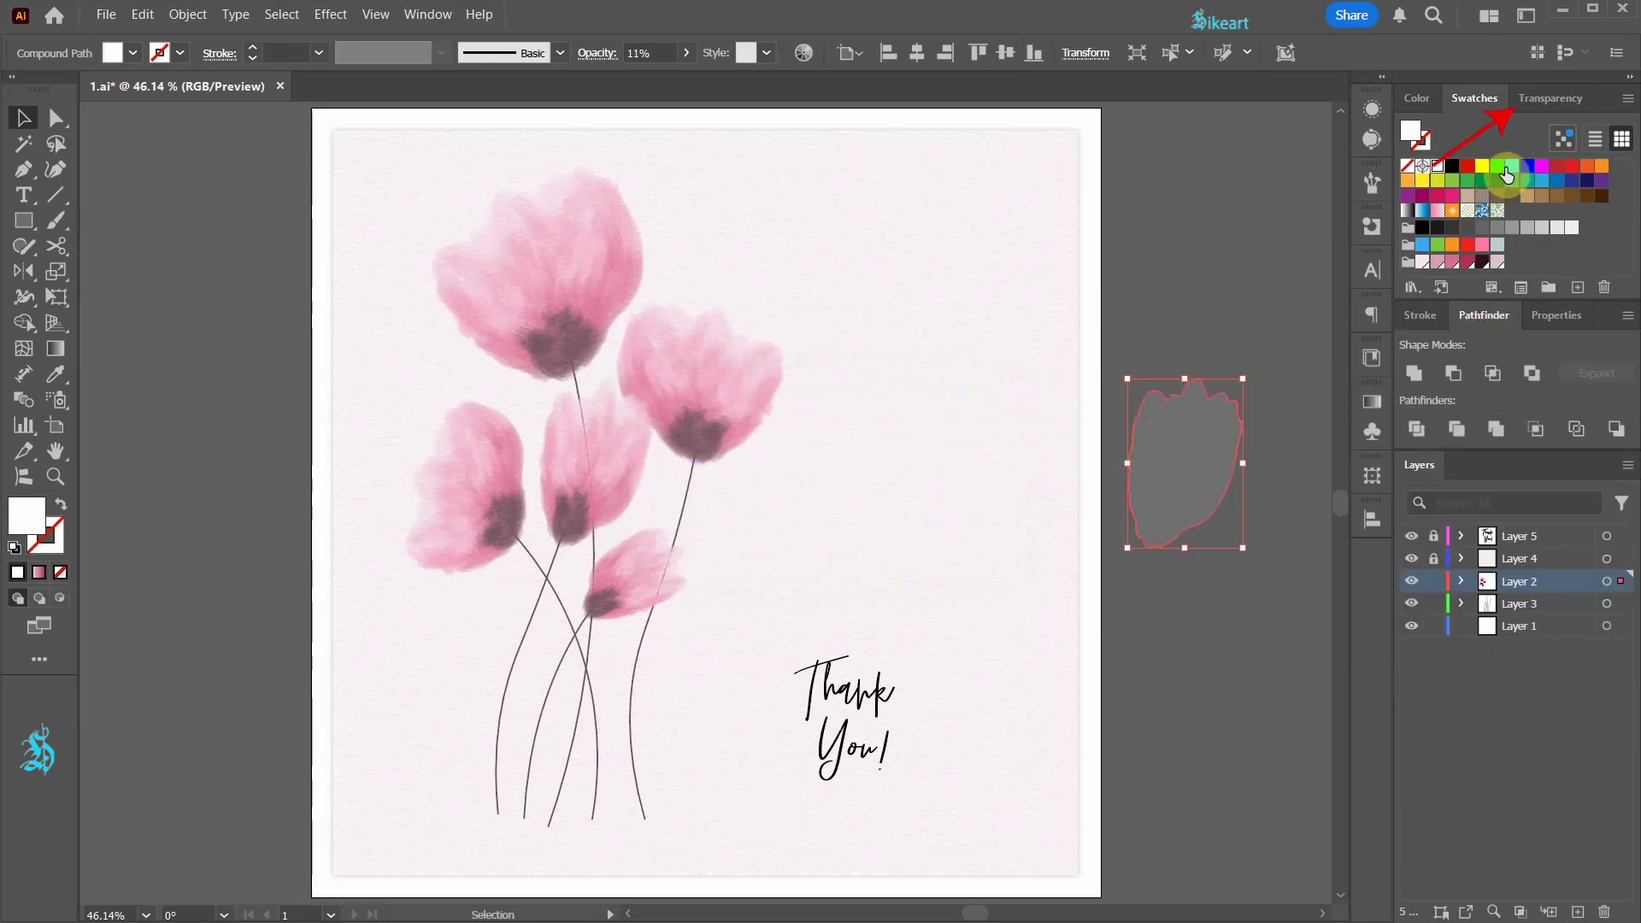
- Set the white flower silhouette's opacity to 68%
{"action": "left_click", "coordinate": [1551, 99]}
{"action": "left_click", "coordinate": [1610, 131]}
{"action": "left_click_drag", "start_coordinate": [1560, 152], "coordinate": [1586, 154]}
{"action": "left_click", "coordinate": [1425, 240]}
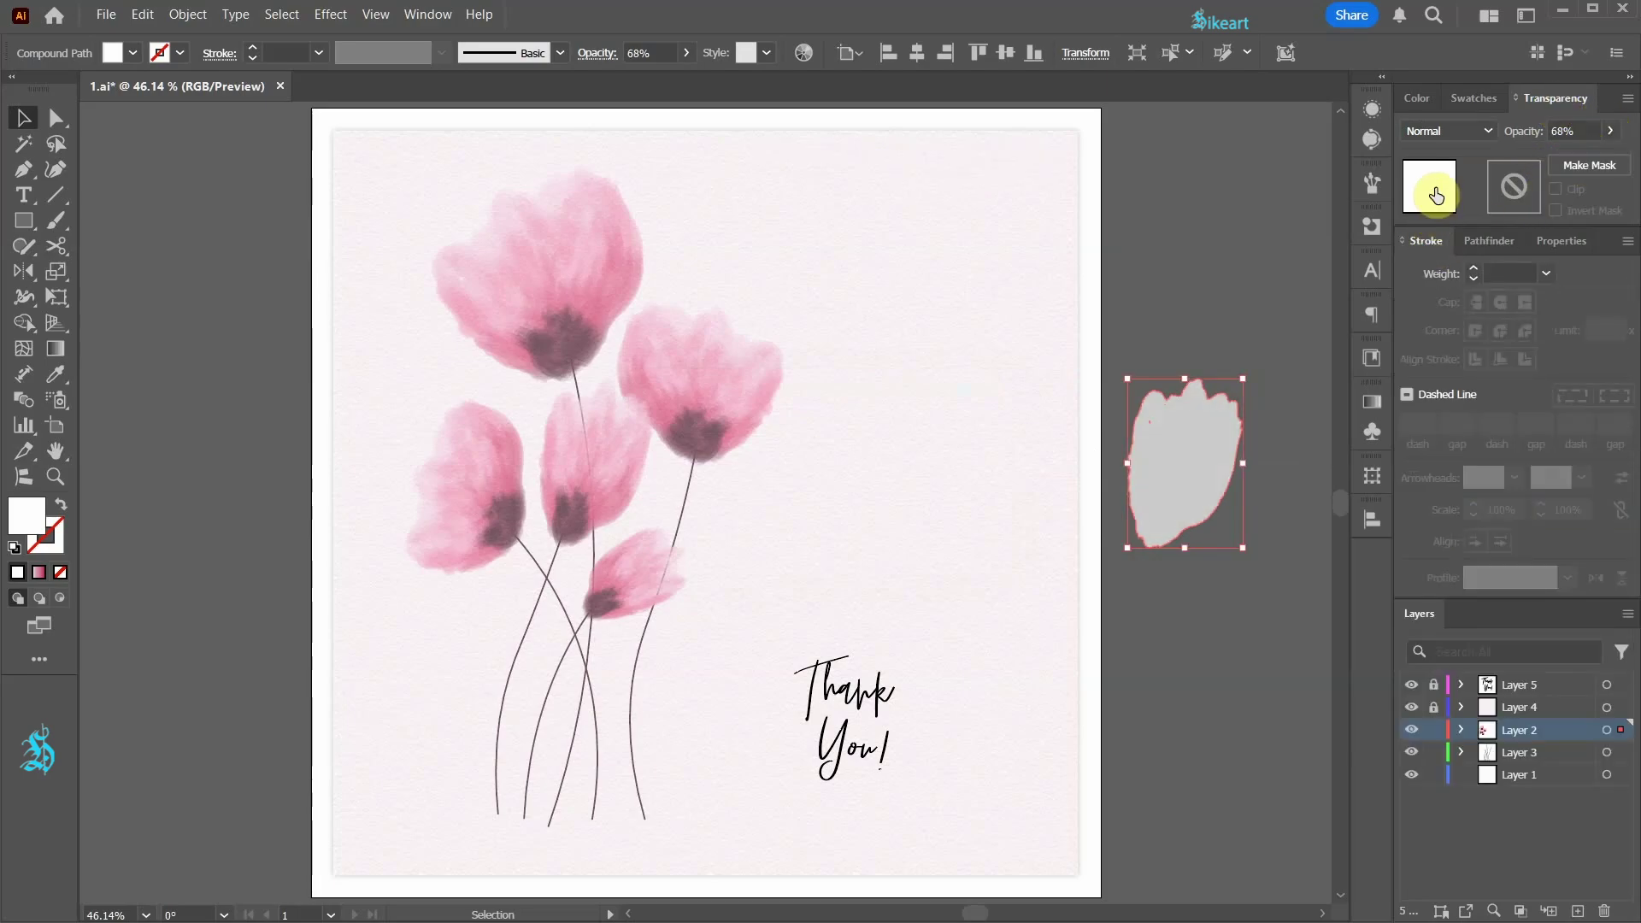
{"action": "left_click", "coordinate": [1459, 101]}
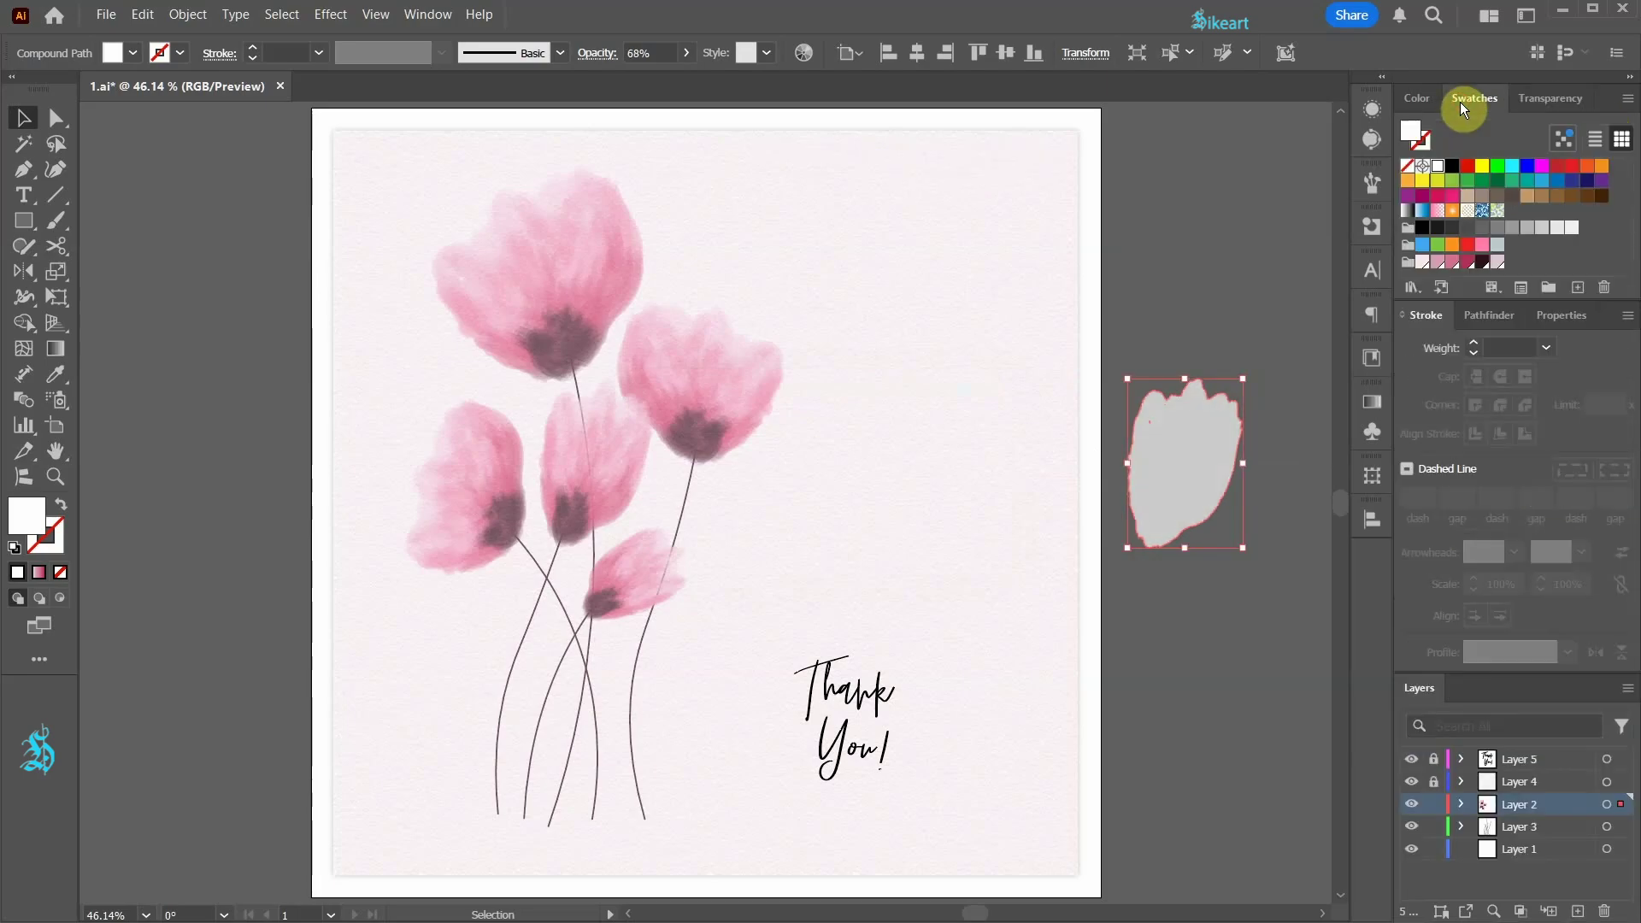
- Fill the flower silhouette with pale pink (R=252 G=230 B=241), center it horizontally on the middle flower, and adjust it to match the petals
{"action": "left_click", "coordinate": [1423, 263]}
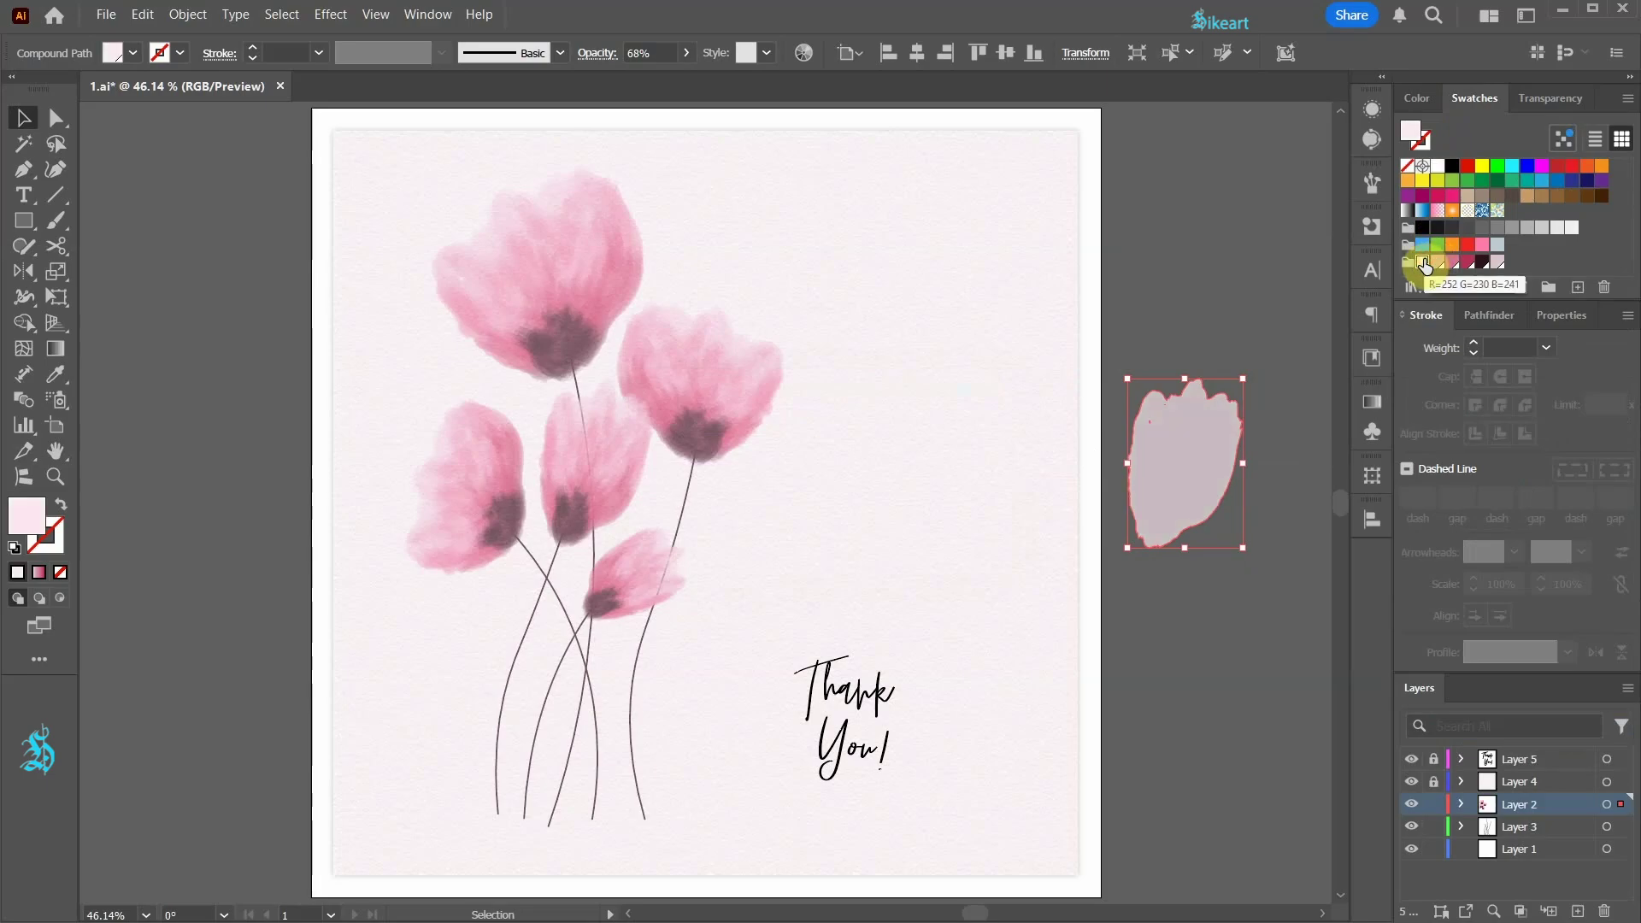
{"action": "left_click", "coordinate": [613, 468]}
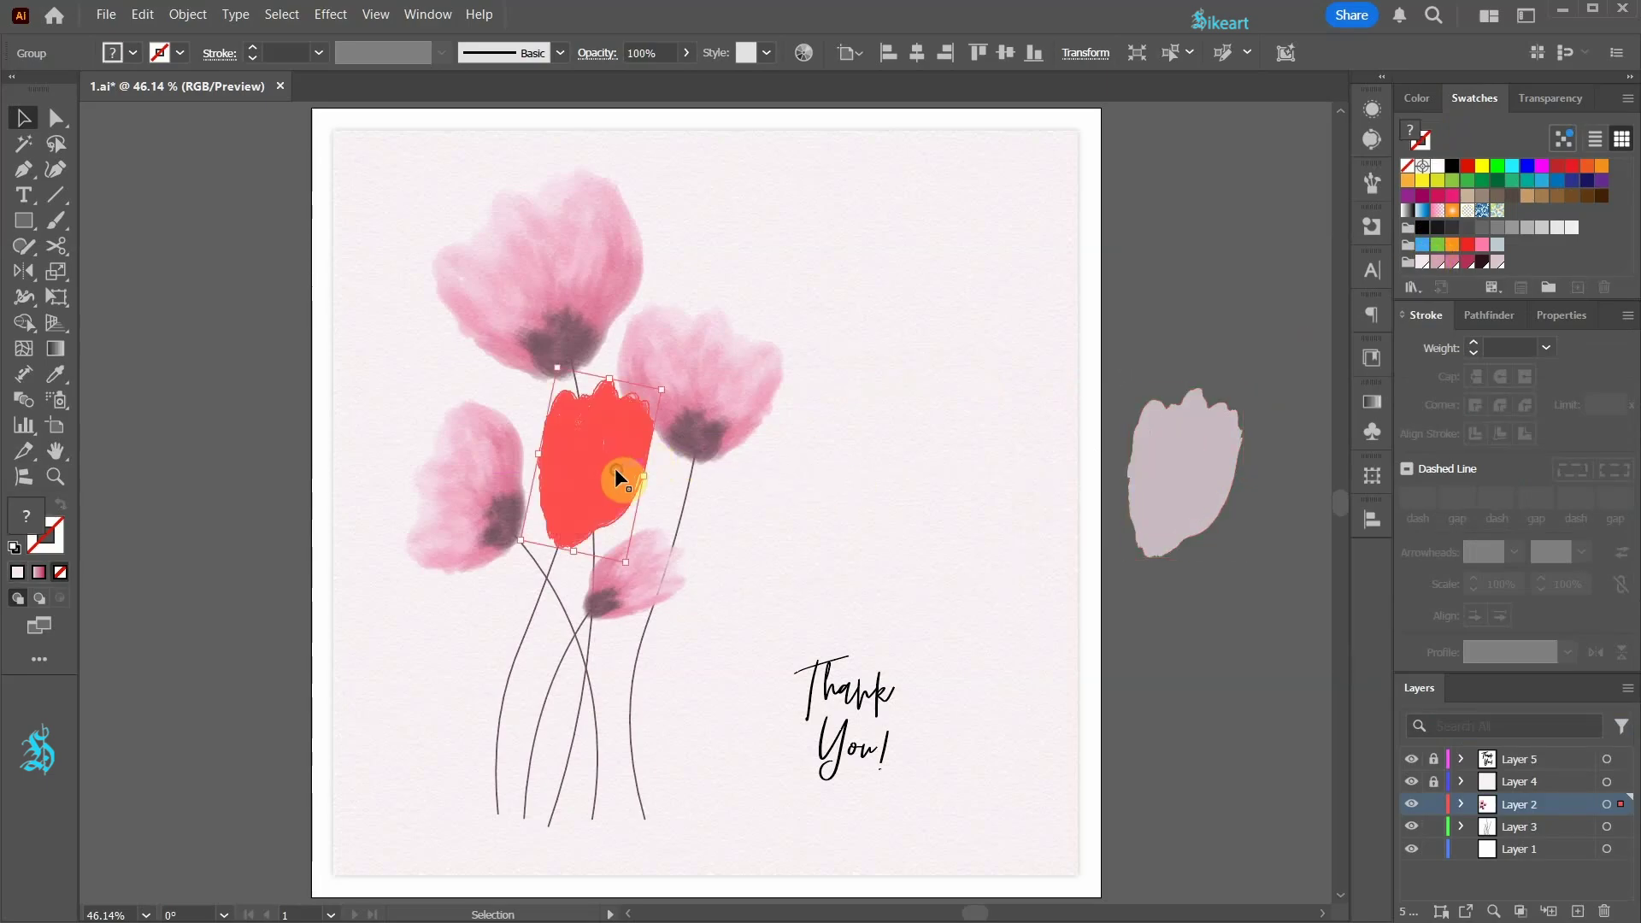
{"action": "left_click", "coordinate": [1167, 487], "text": "shift"}
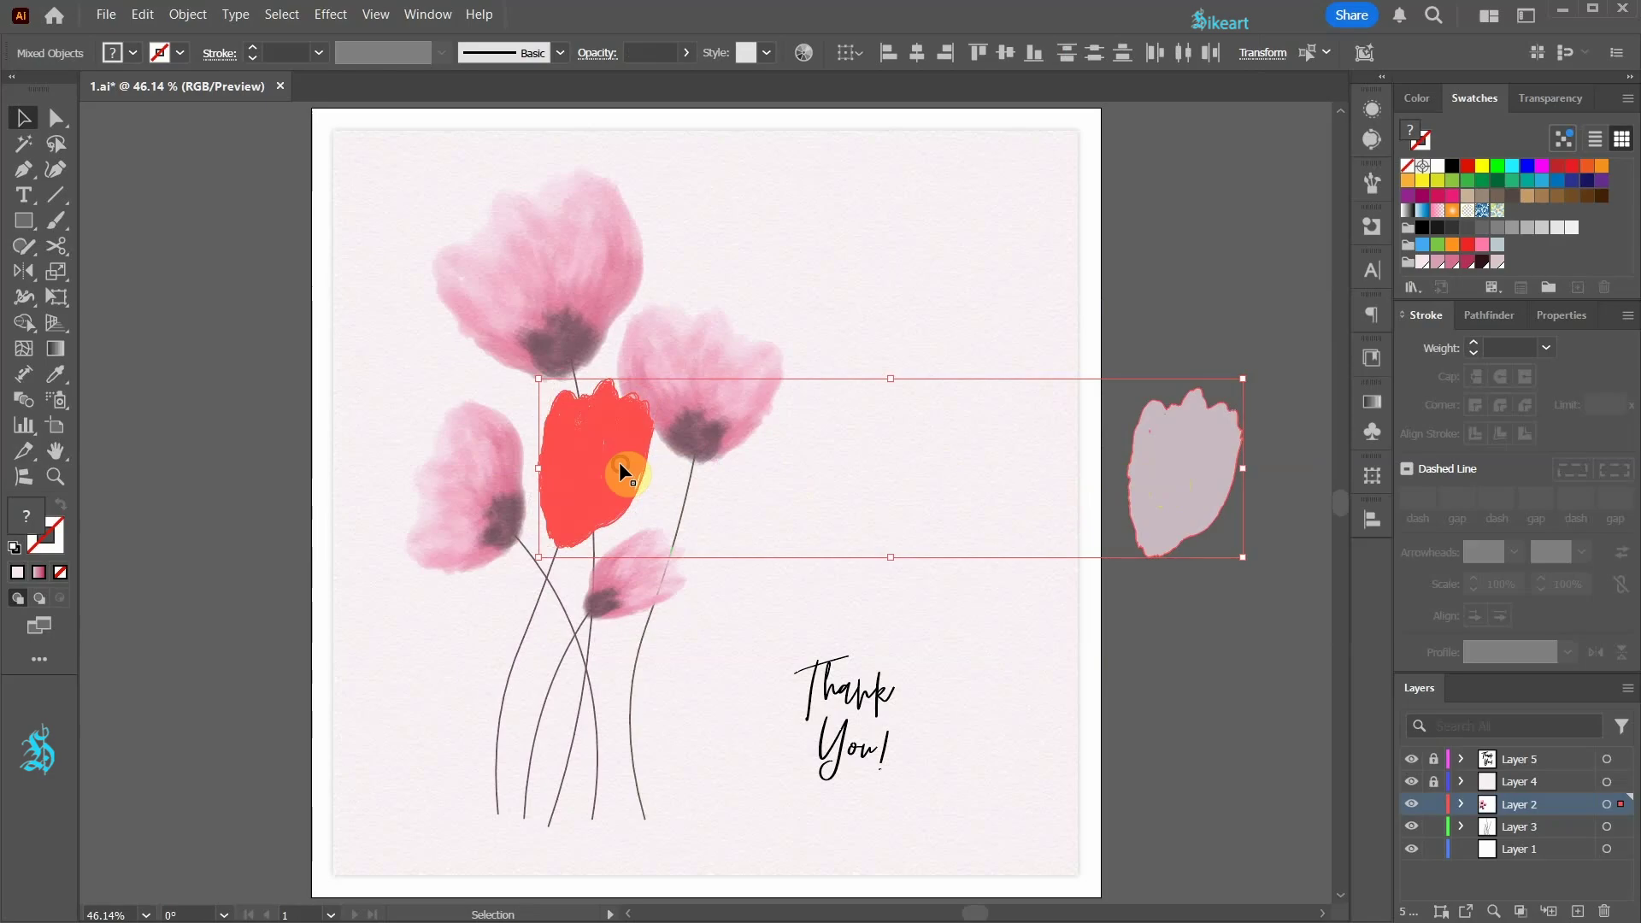
{"action": "left_click", "coordinate": [1373, 517]}
{"action": "left_click", "coordinate": [1150, 568]}
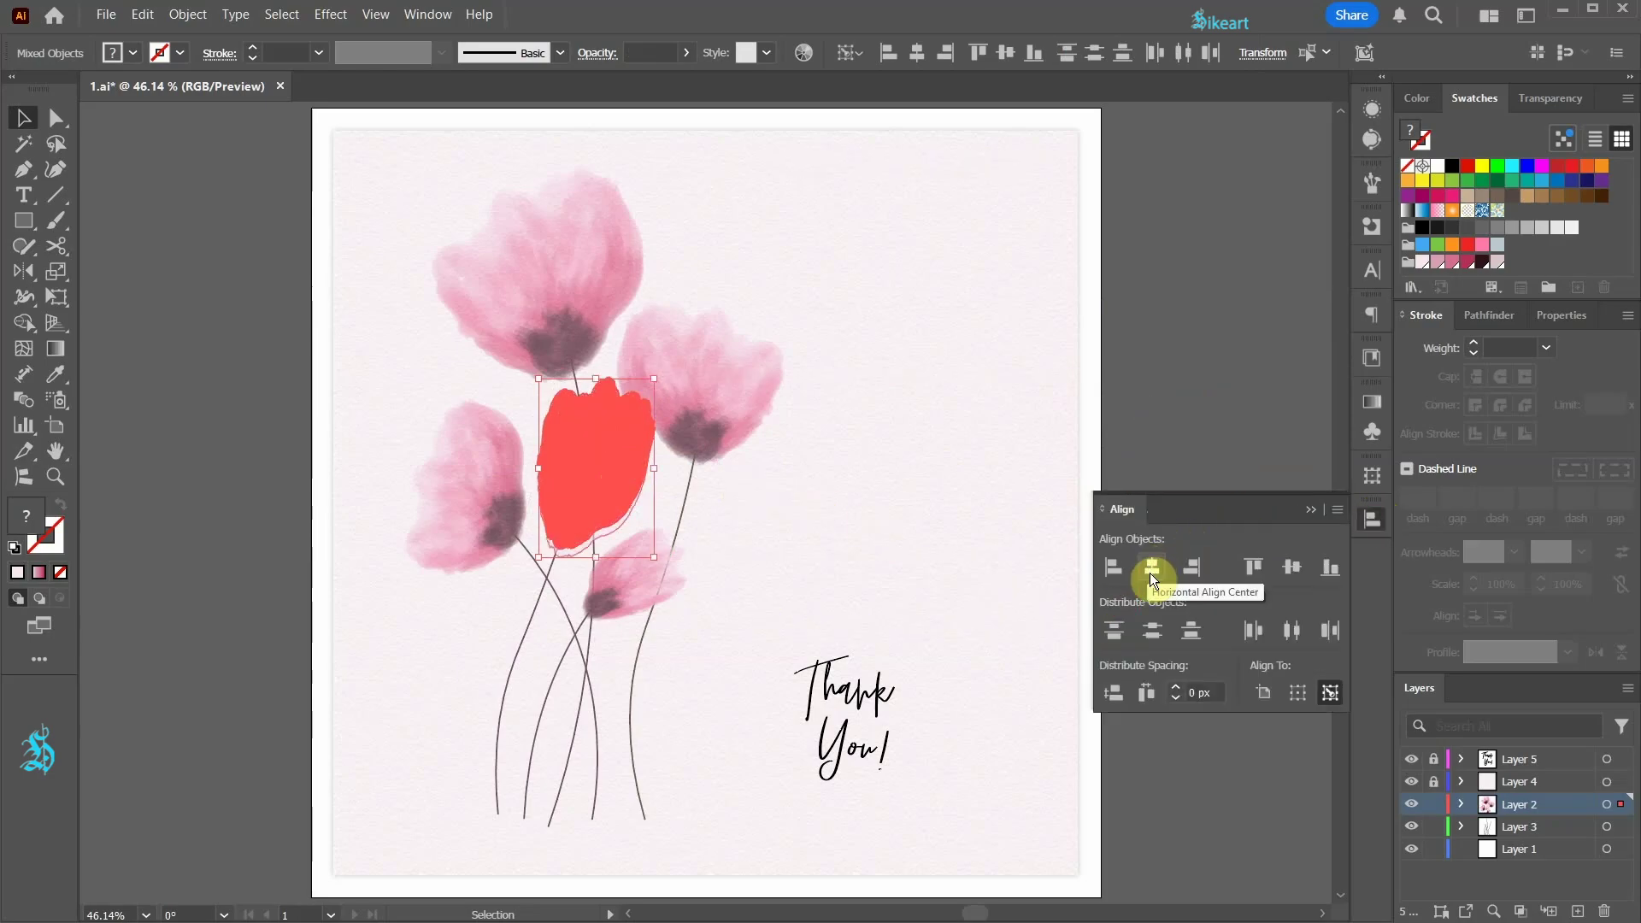
{"action": "left_click", "coordinate": [1203, 409]}
{"action": "scroll", "coordinate": [610, 532], "scroll_direction": "up", "scroll_amount": 1}
{"action": "left_click_drag", "start_coordinate": [605, 527], "coordinate": [607, 515]}
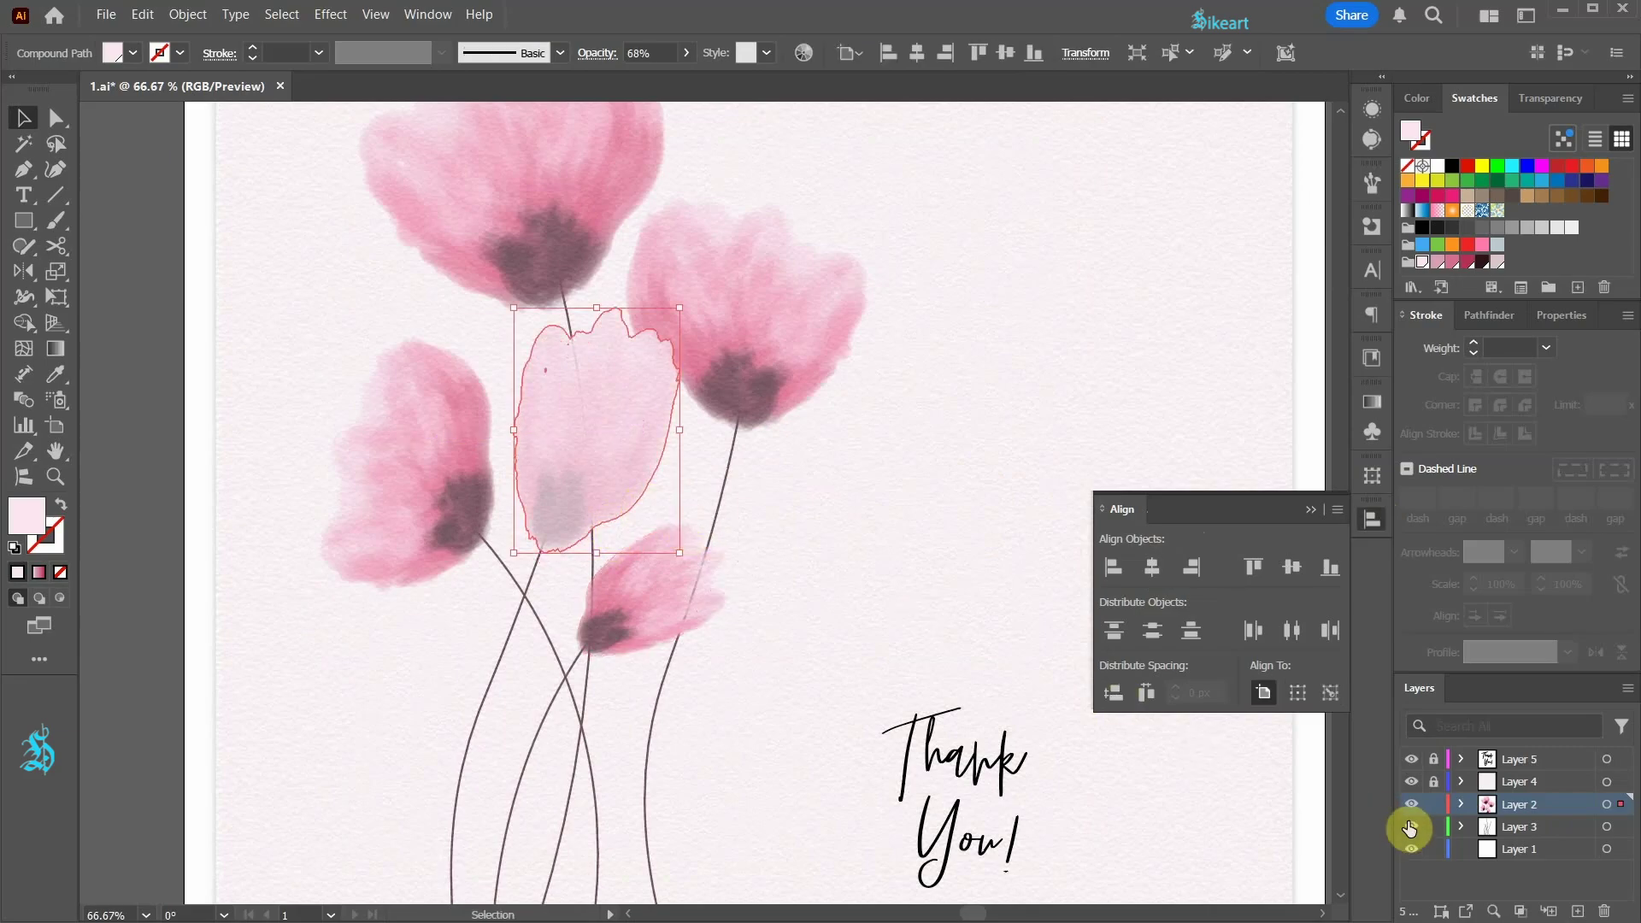
- Move the pink silhouette beneath all the flower groups in Layer 2 and set its opacity to 92%
{"action": "left_click", "coordinate": [1460, 804]}
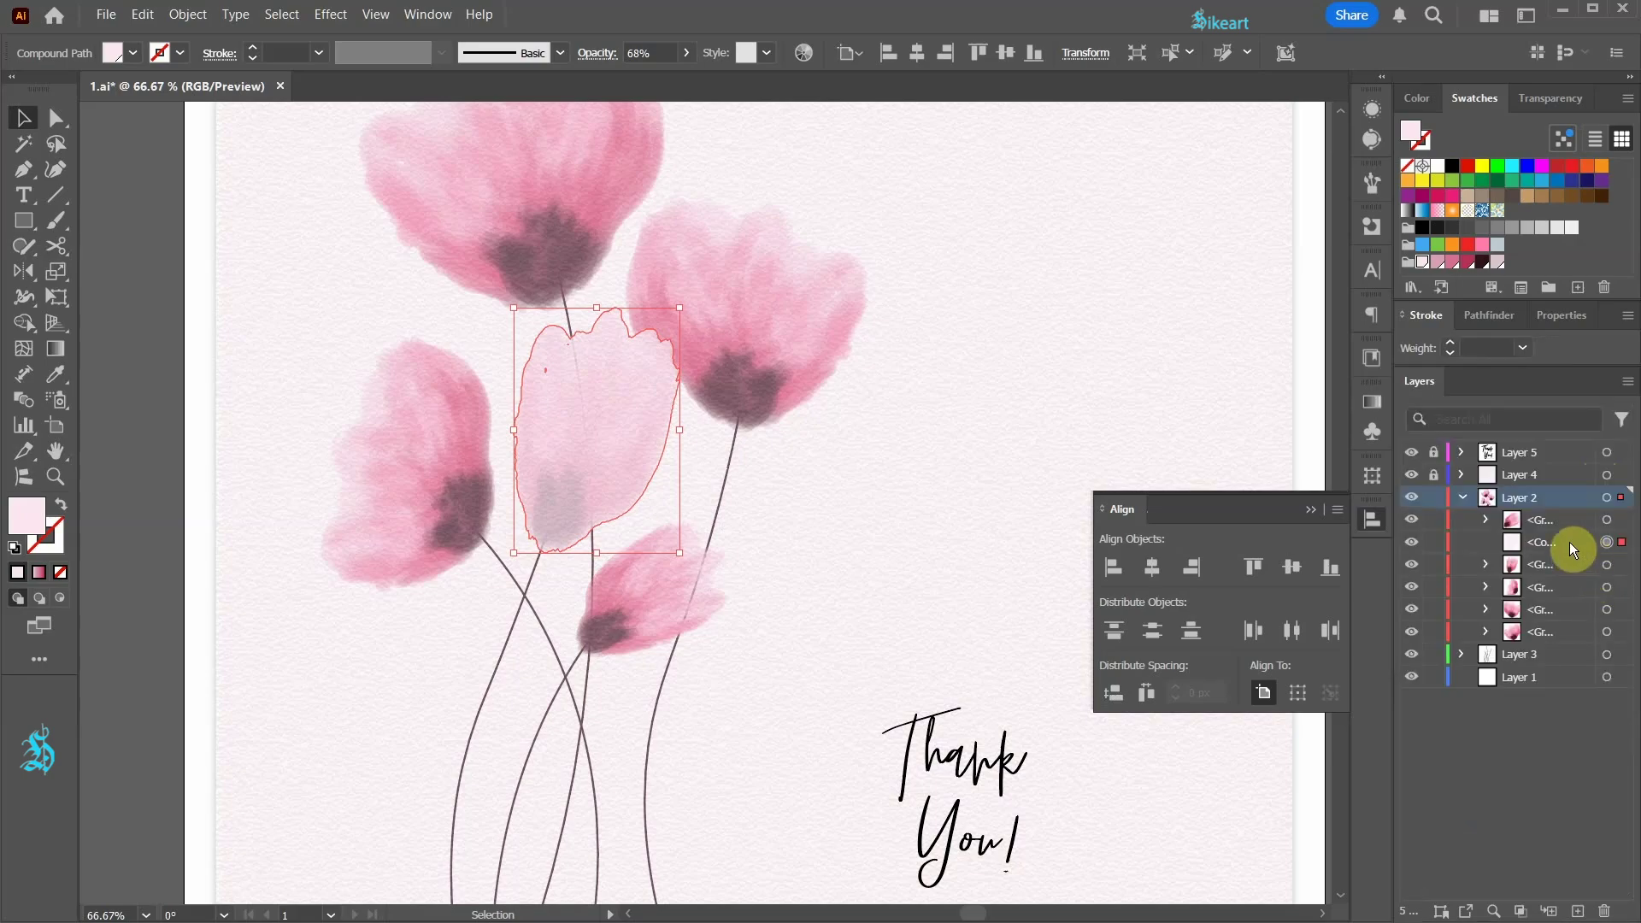
{"action": "left_click_drag", "start_coordinate": [1569, 542], "coordinate": [1577, 637]}
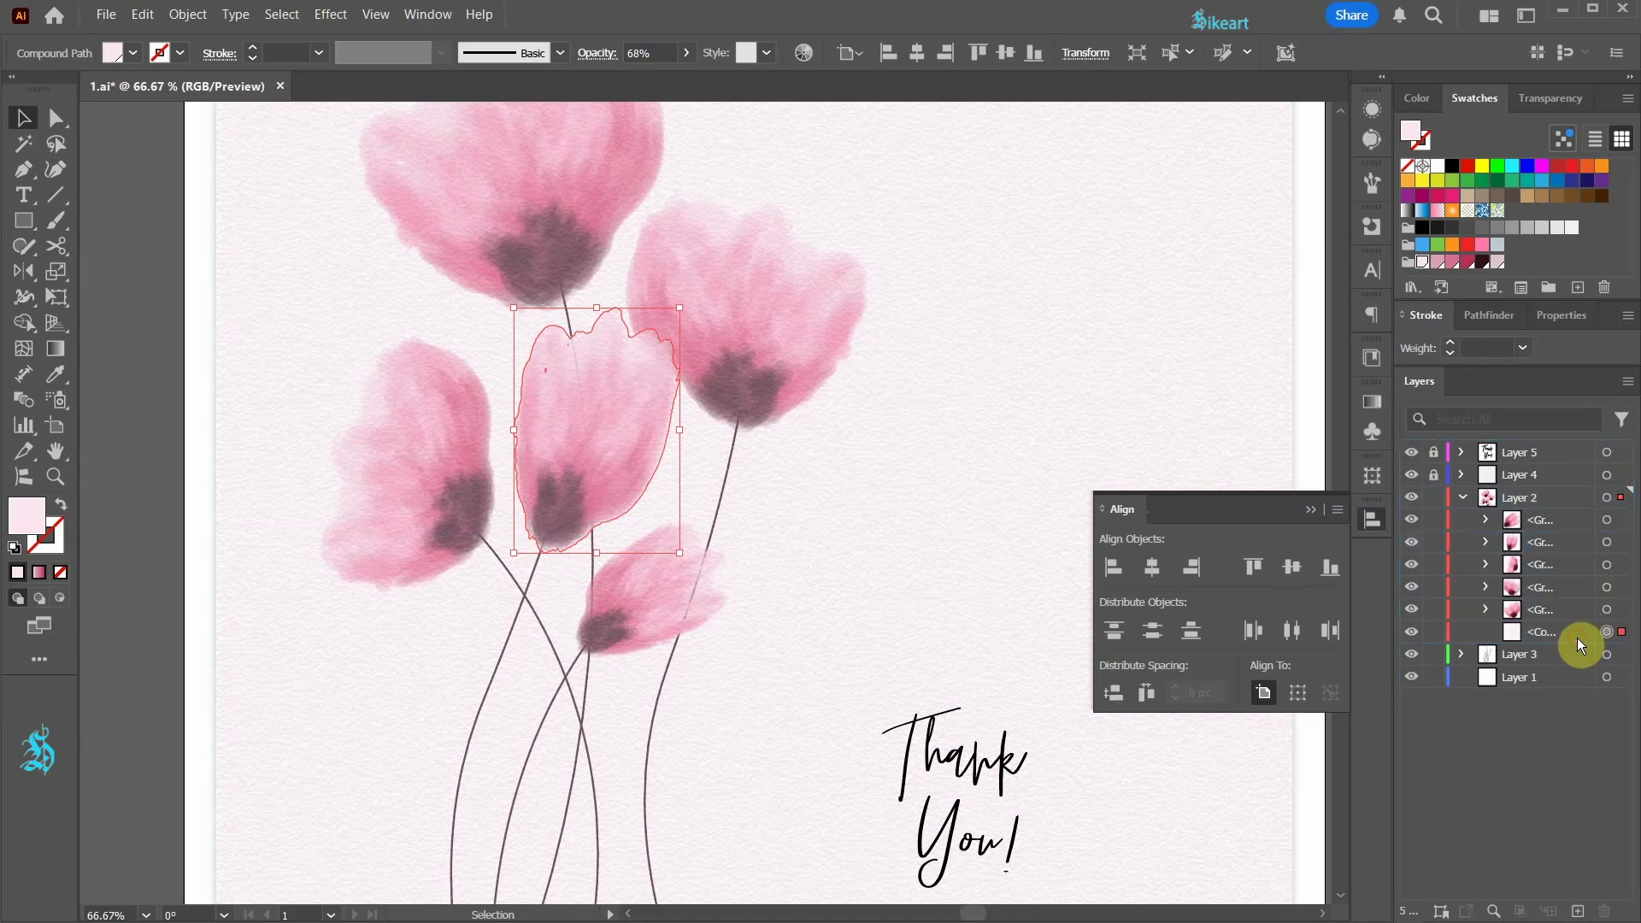
{"action": "left_click", "coordinate": [1560, 107]}
{"action": "left_click", "coordinate": [1610, 131]}
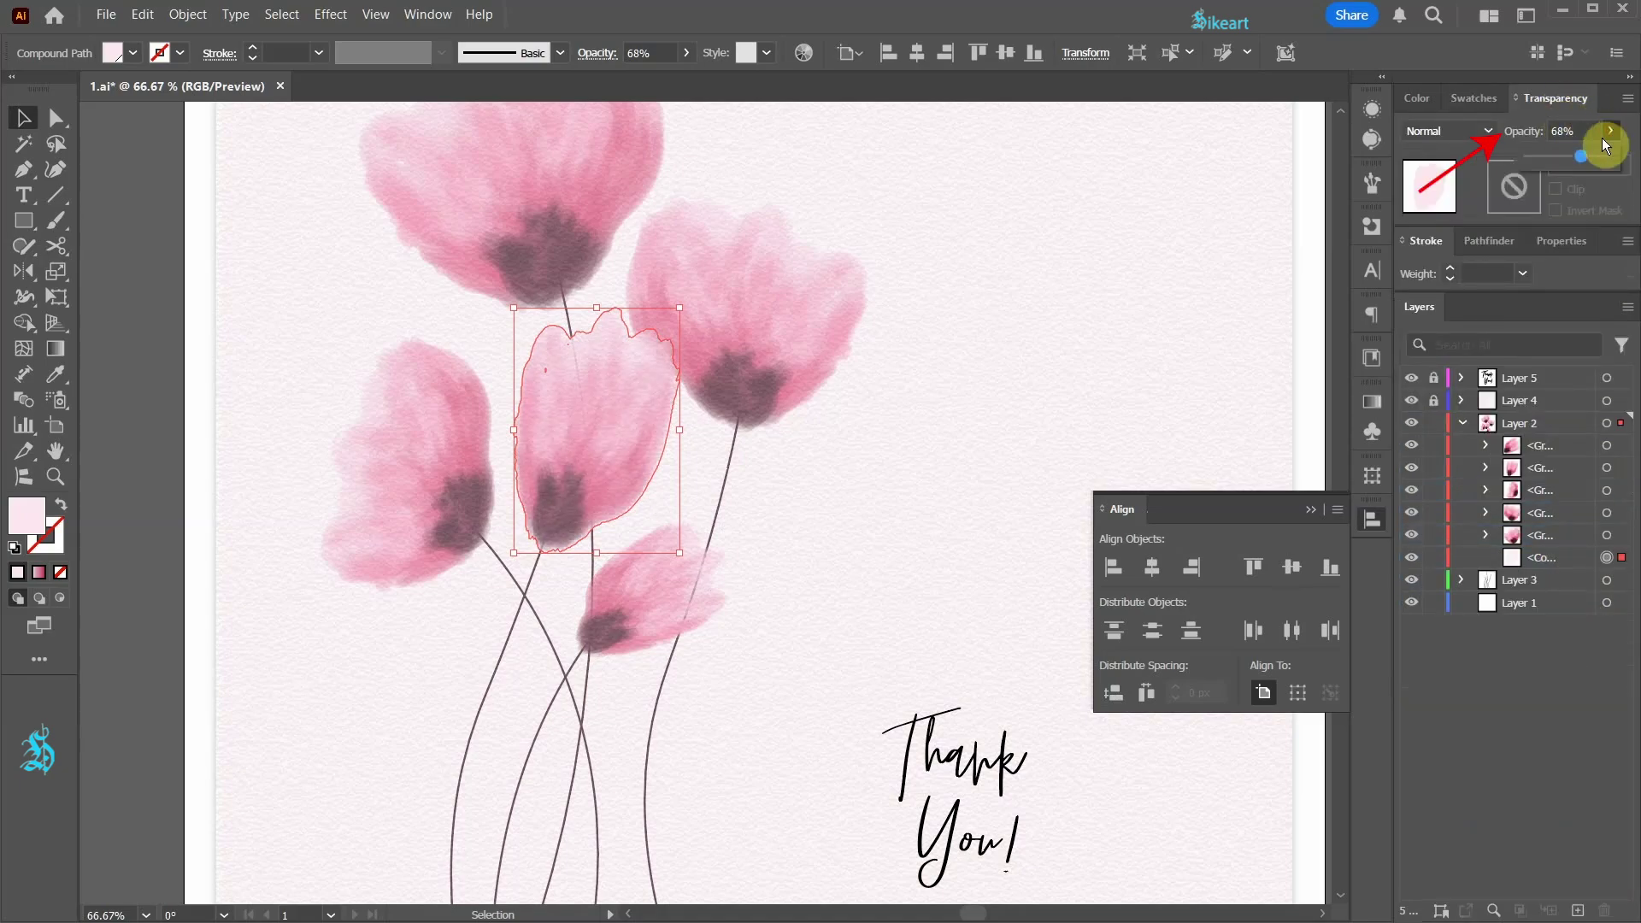
{"action": "left_click_drag", "start_coordinate": [1580, 157], "coordinate": [1596, 155]}
{"action": "left_click", "coordinate": [1309, 288]}
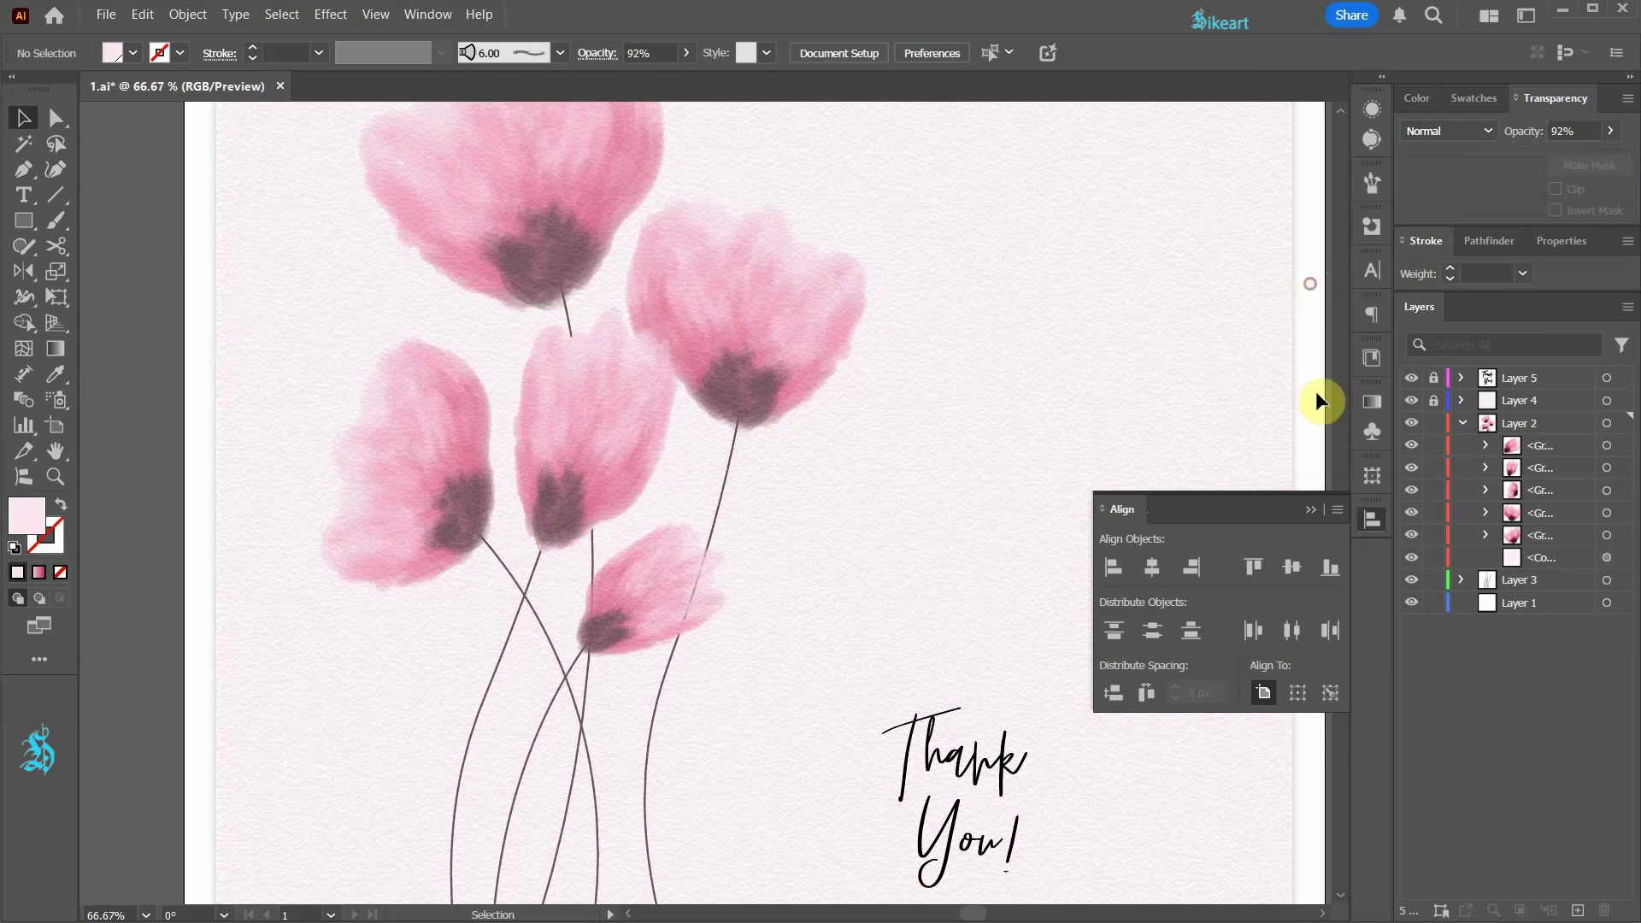
- Duplicate the smallest flower and unite the copy's shapes into a single silhouette
{"action": "scroll", "coordinate": [908, 646], "scroll_direction": "down", "scroll_amount": 2}
{"action": "left_click_drag", "start_coordinate": [652, 542], "coordinate": [695, 561]}
{"action": "left_click", "coordinate": [1487, 240]}
{"action": "left_click", "coordinate": [1412, 299]}
- Fill the small silhouette with pale pink and center it horizontally over the smallest flower
{"action": "left_click", "coordinate": [1474, 97]}
{"action": "left_click", "coordinate": [906, 530], "text": "shift"}
{"action": "left_click", "coordinate": [1329, 693]}
{"action": "left_click", "coordinate": [1152, 567]}
{"action": "left_click", "coordinate": [1310, 510]}
{"action": "left_click", "coordinate": [1272, 513]}
- Move the small silhouette beneath the flower groups in Layer 2, just above the first silhouette
{"action": "left_click", "coordinate": [1607, 604]}
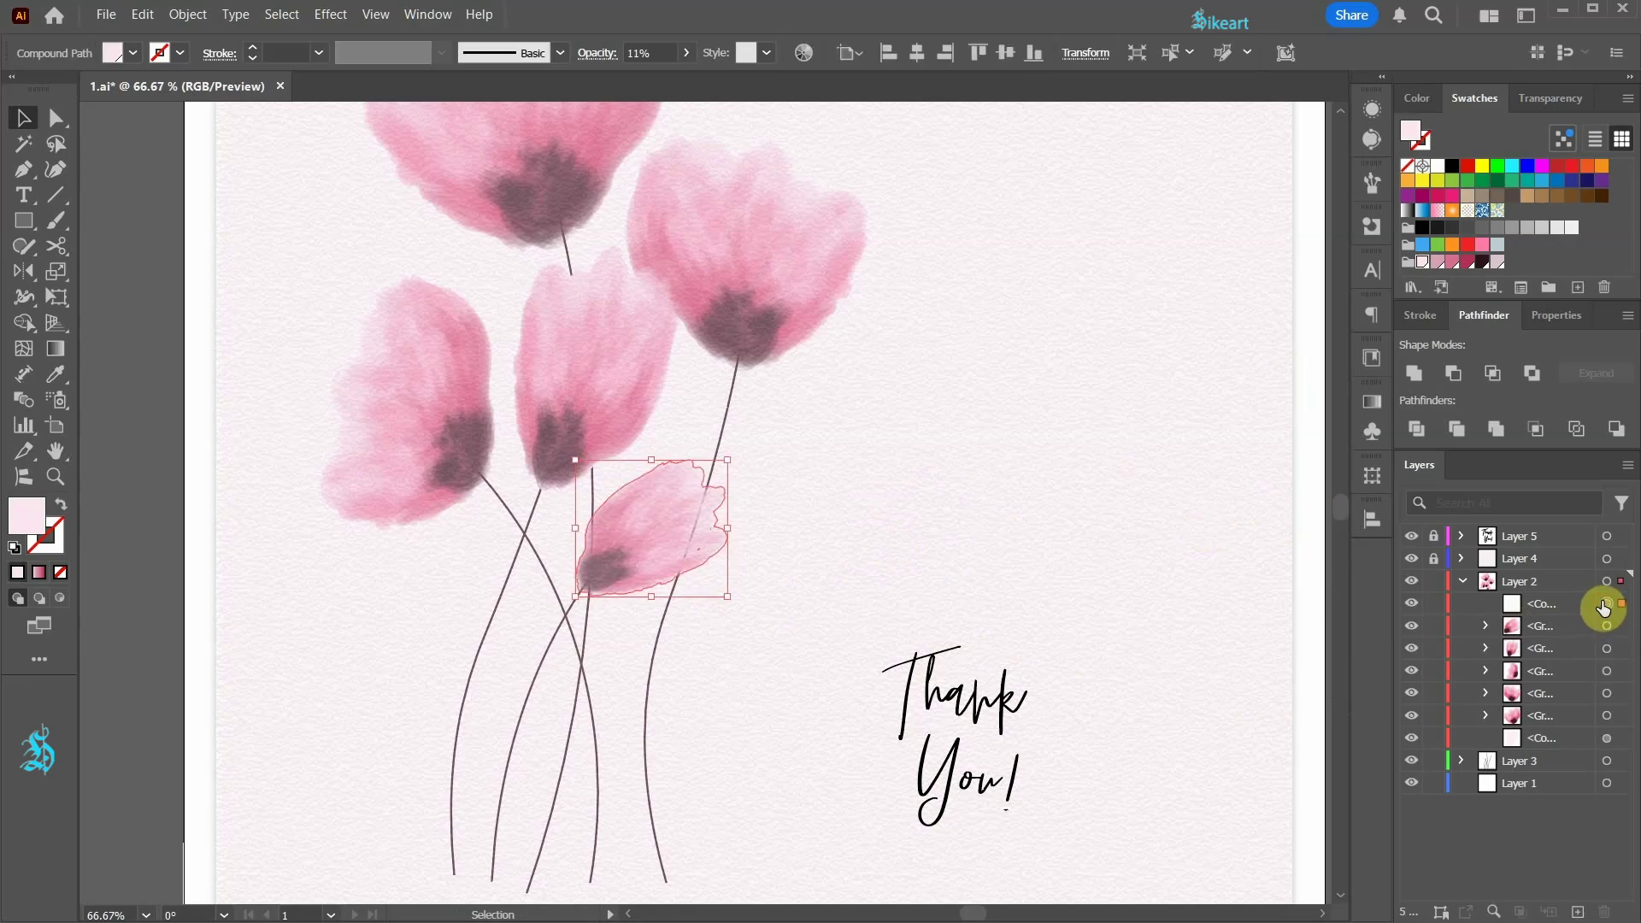
{"action": "left_click_drag", "start_coordinate": [1560, 604], "coordinate": [1565, 726]}
{"action": "left_click", "coordinate": [1167, 867]}
- Raise the small silhouette's opacity so that it hides the stem behind the smallest flower
{"action": "left_click", "coordinate": [1607, 716]}
{"action": "left_click", "coordinate": [1551, 98]}
{"action": "left_click", "coordinate": [1610, 131]}
{"action": "left_click_drag", "start_coordinate": [1548, 157], "coordinate": [1597, 157]}
{"action": "left_click", "coordinate": [1269, 315]}
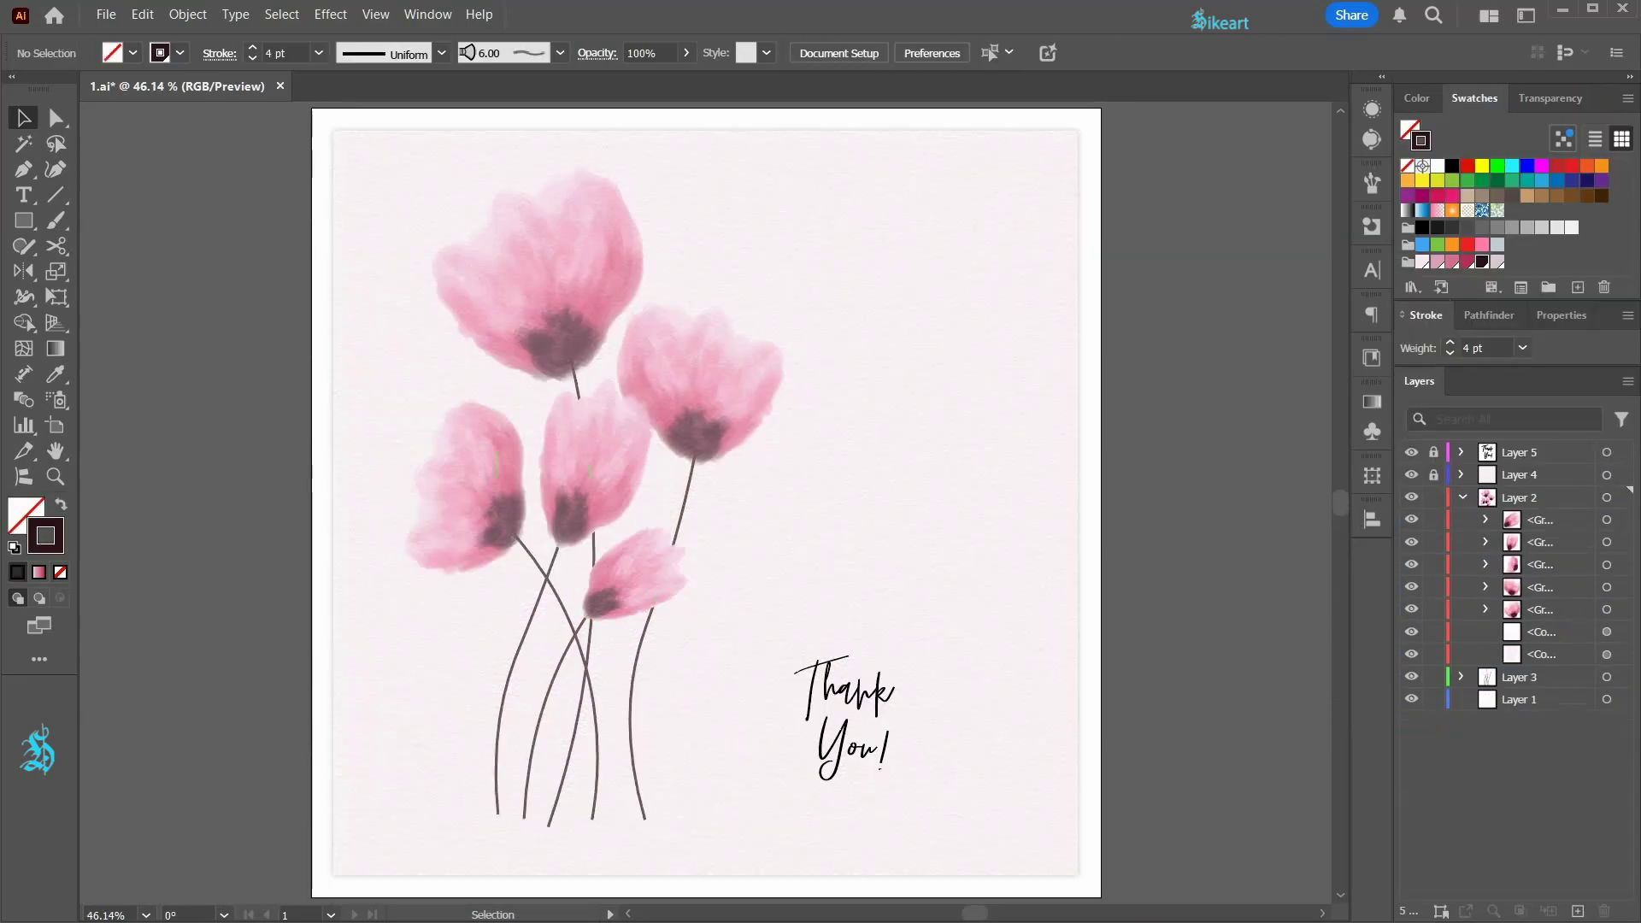